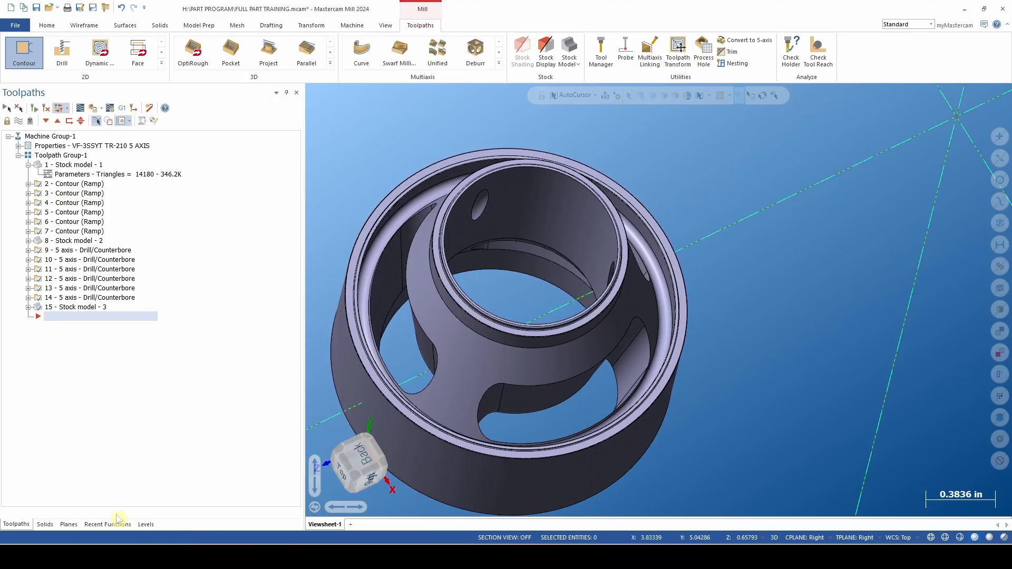
Display the PLUNGE LINES level and examine its lines around the part's slots
click(145, 524)
click(89, 165)
middle_drag(320, 287, 374, 330)
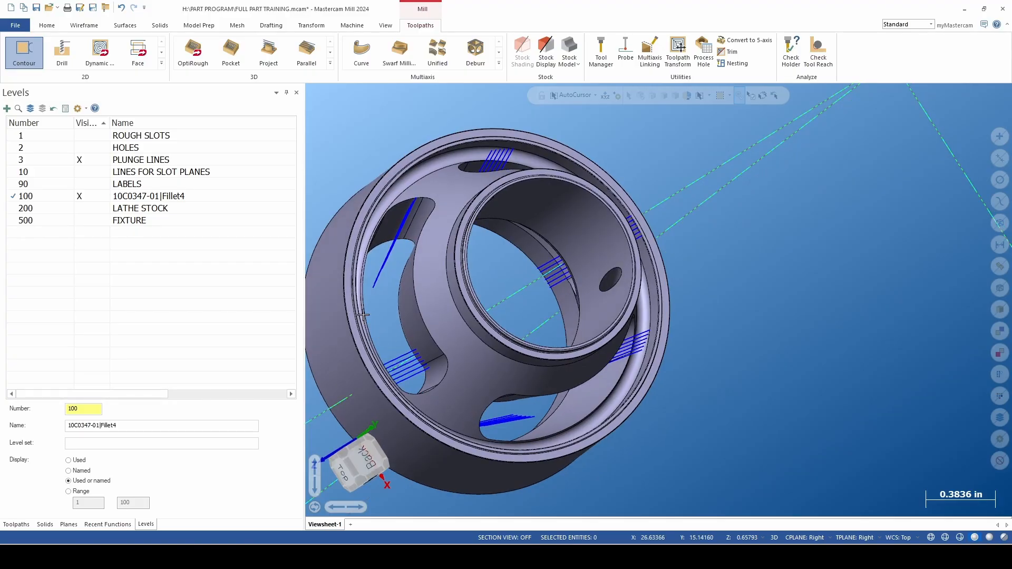
mouse_move(410, 361)
middle_down()
mouse_move(394, 366)
mouse_move(418, 364)
middle_up()
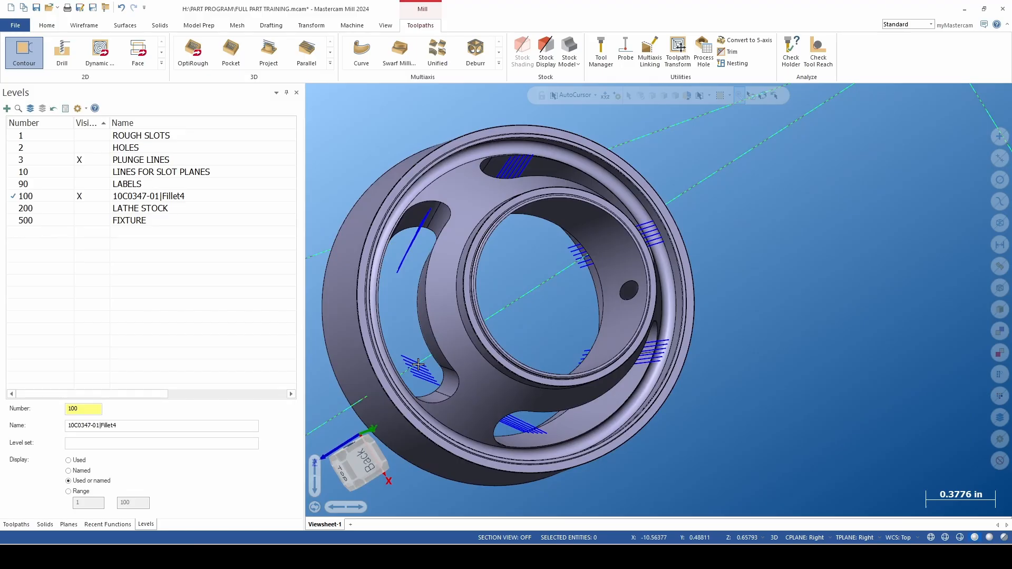
middle_drag(390, 274, 420, 244)
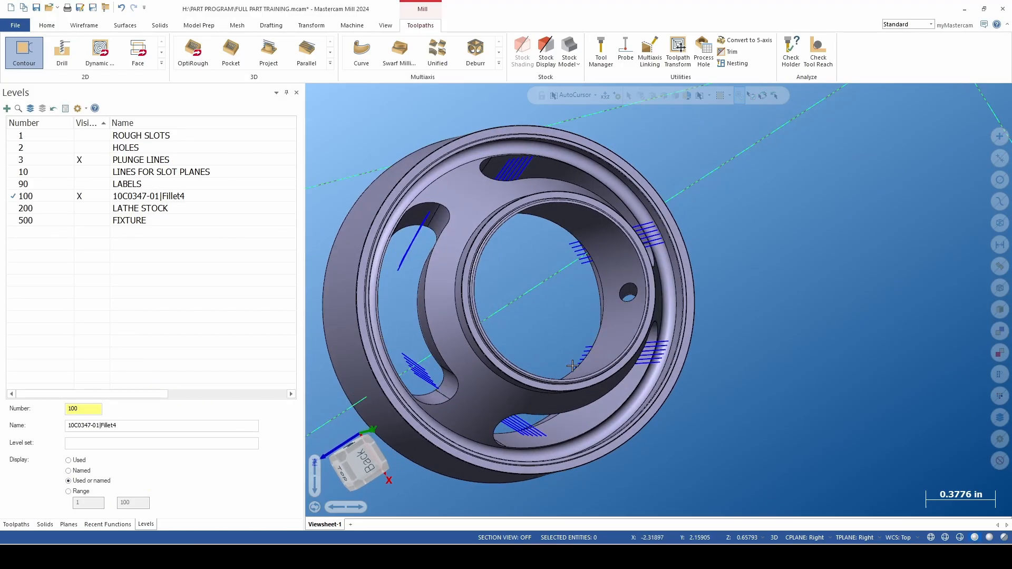
middle_drag(549, 361, 436, 327)
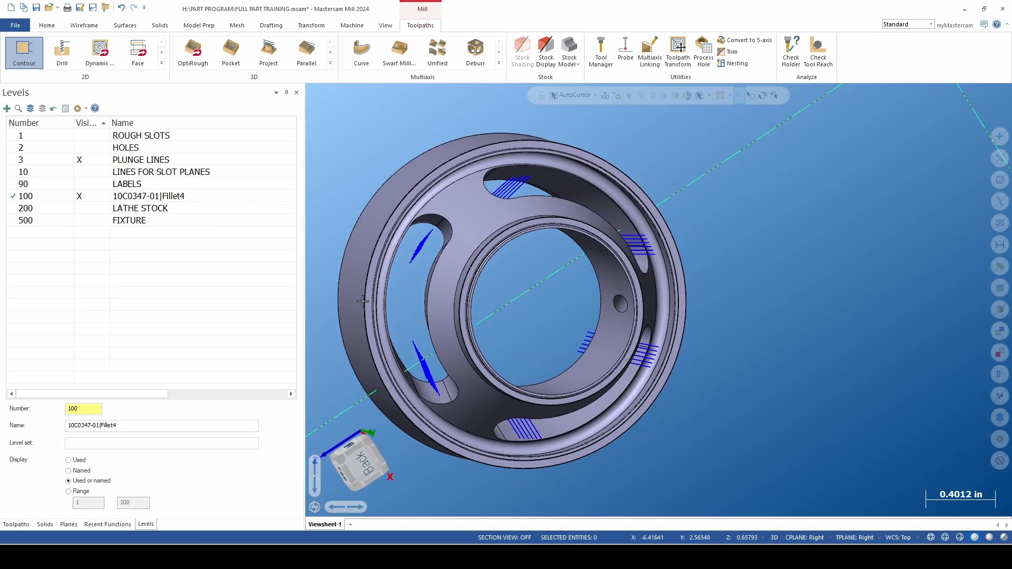
Hide the PLUNGE LINES level and make the HOLES level visible and active, keeping the part solid displayed
click(79, 160)
click(82, 149)
click(51, 148)
click(80, 196)
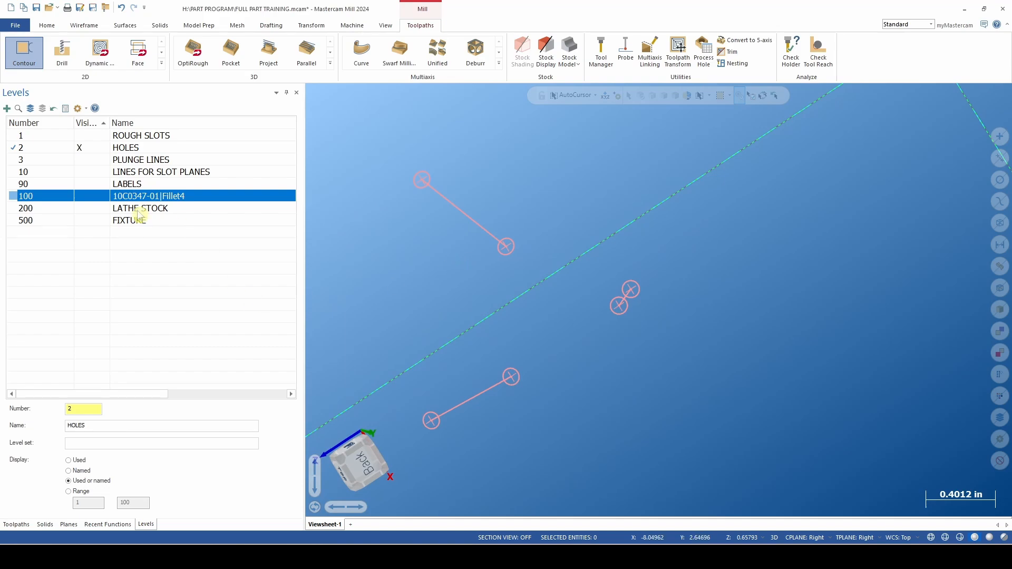
click(79, 196)
Switch the view, construction plane and tool plane to the named plane HF1
middle_drag(600, 317, 513, 310)
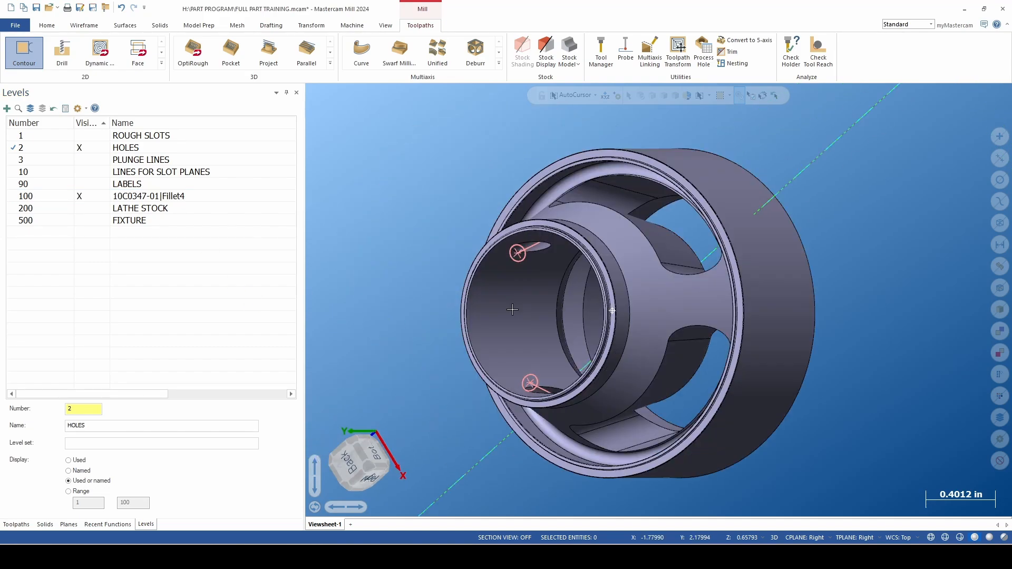
middle_drag(709, 252, 574, 270)
right_click(416, 282)
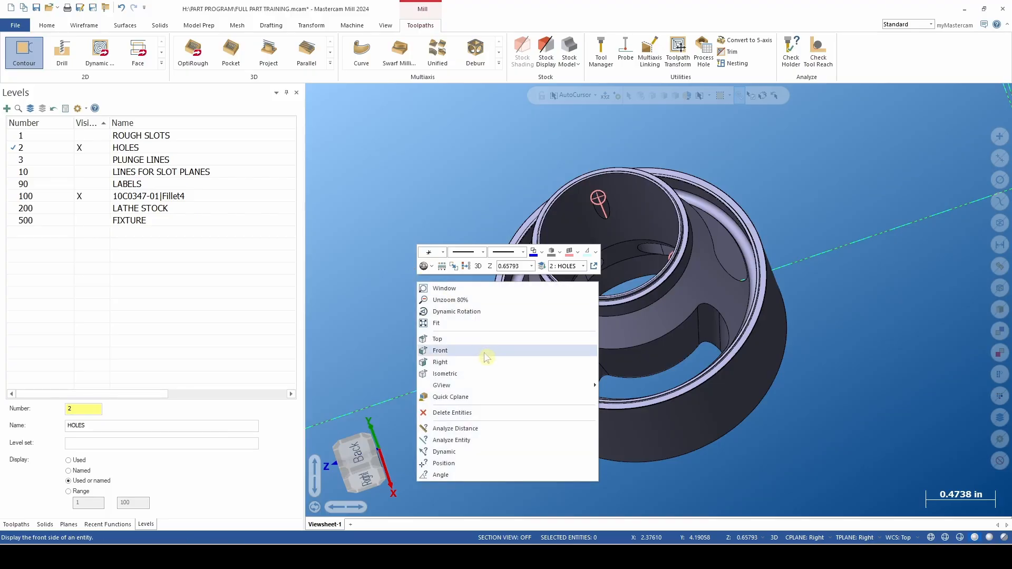
mouse_move(483, 386)
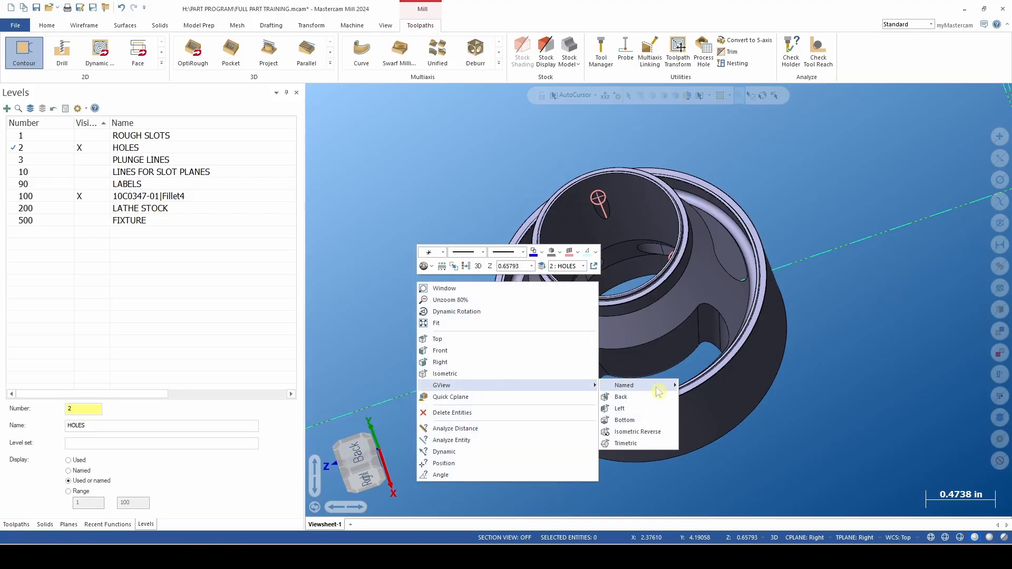
mouse_move(653, 386)
click(700, 455)
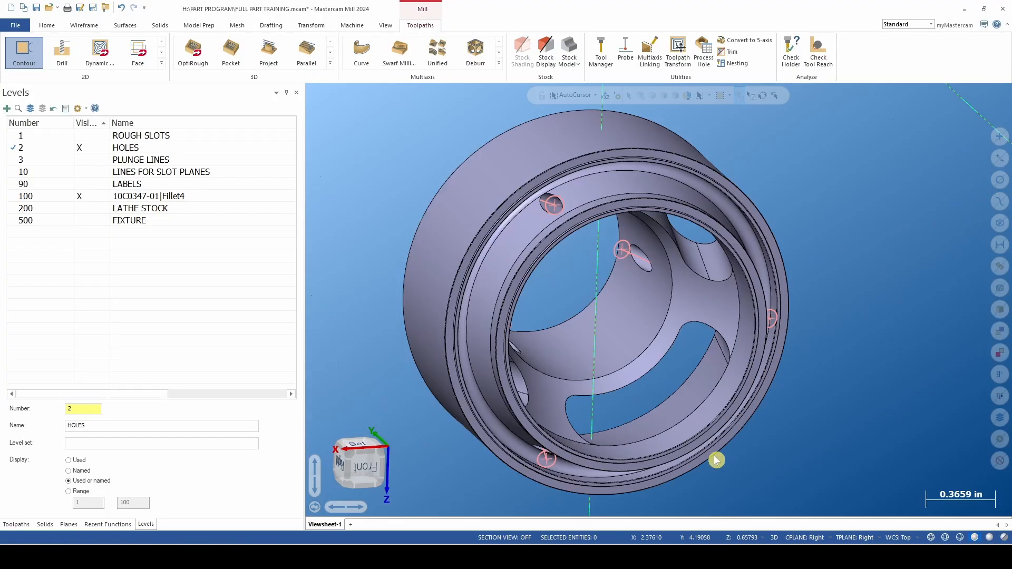
scroll(706, 400, up, 2)
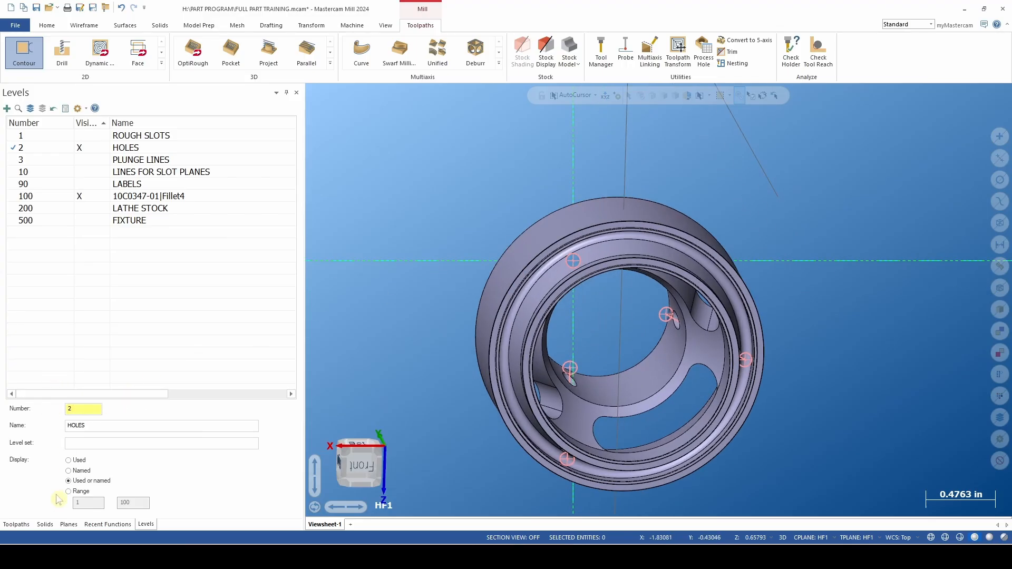
Start a new 2D Contour toolpath and chain the circle of the HF1 hole using single-entity selection
click(15, 524)
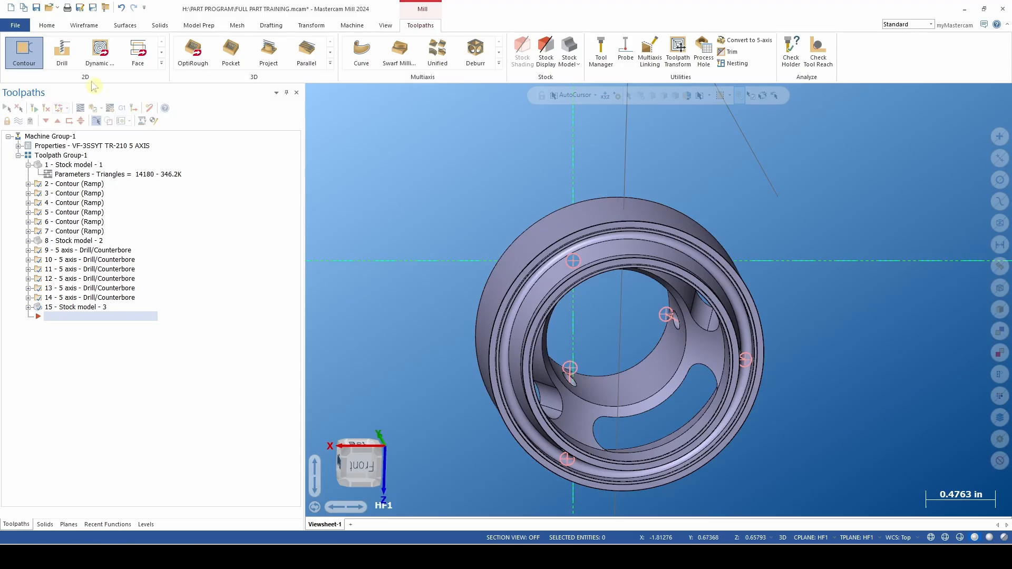
click(23, 53)
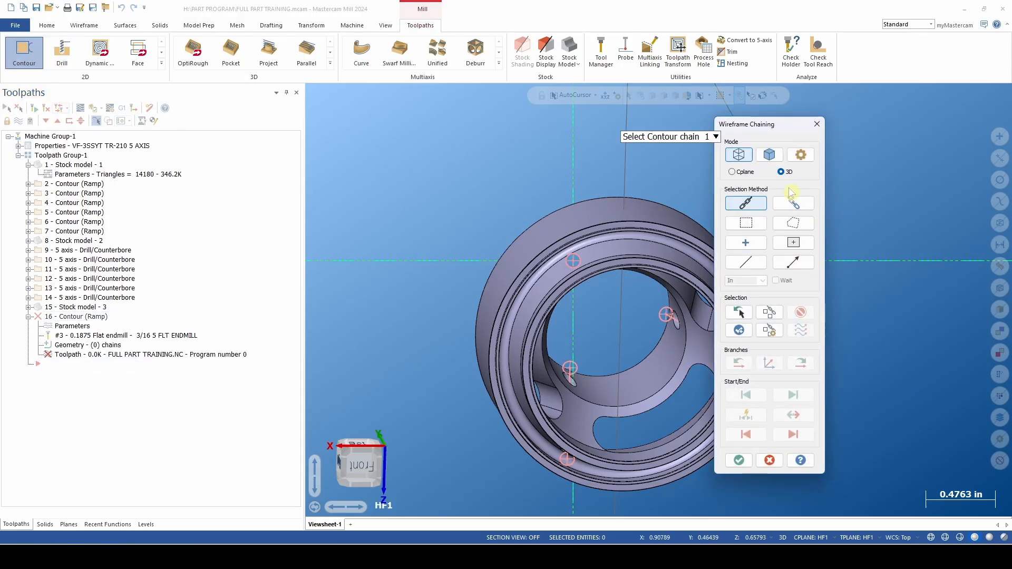
click(753, 259)
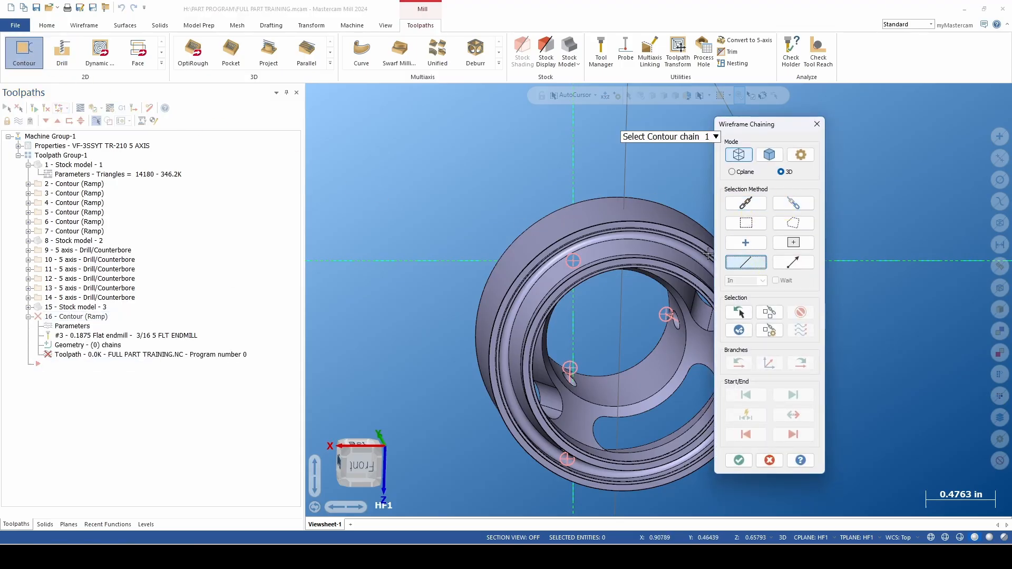
scroll(577, 251, up, 5)
click(579, 267)
scroll(625, 232, down, 3)
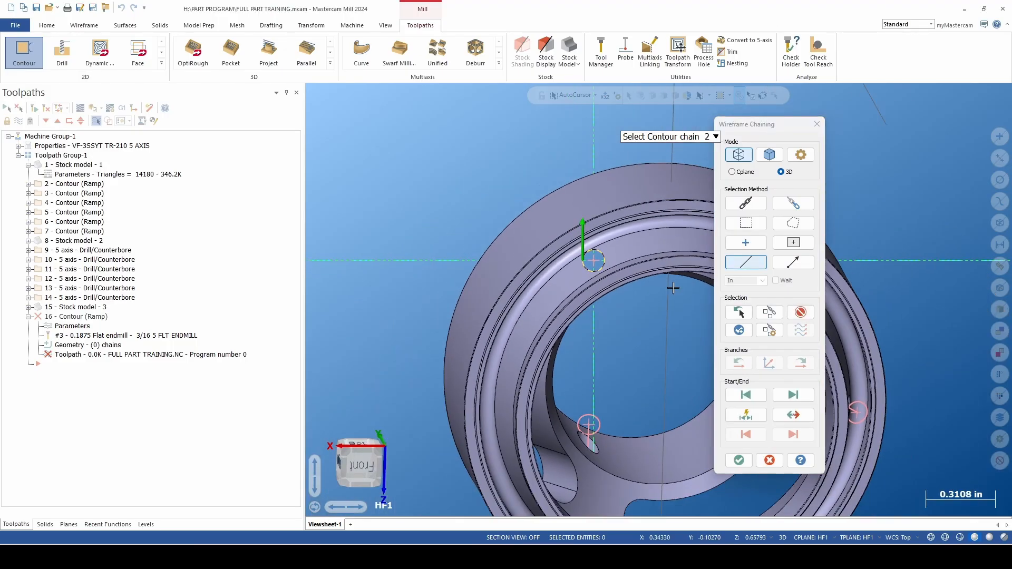
click(736, 462)
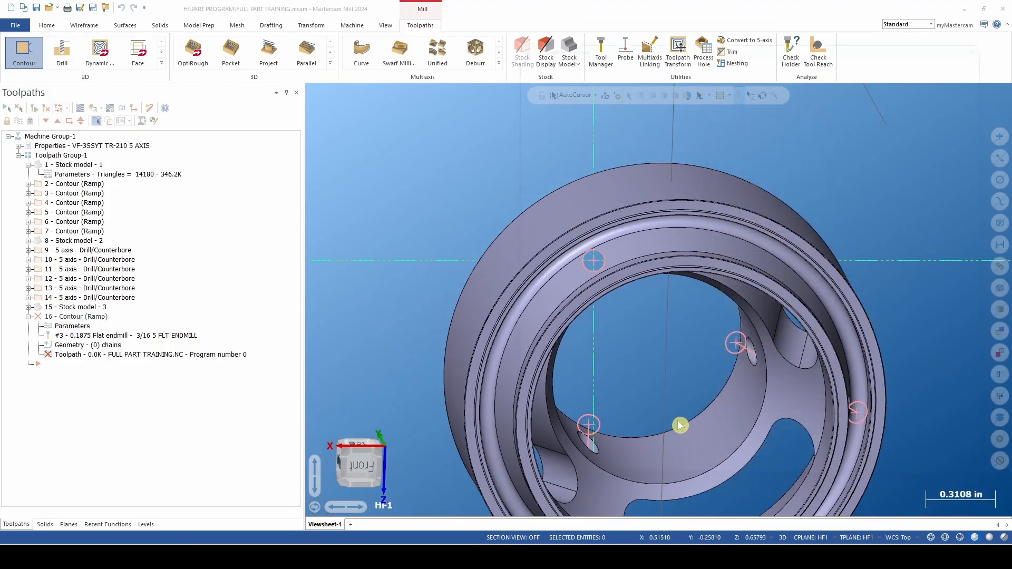
Choose the T&O 5/64 2F LR EM flat endmill from the tool library for the contour
click(516, 72)
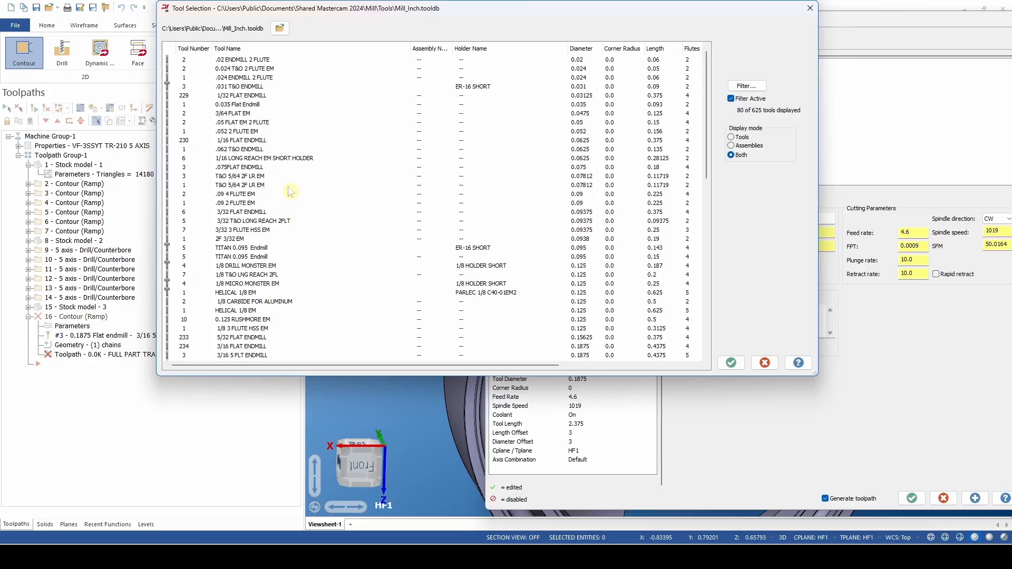
click(270, 177)
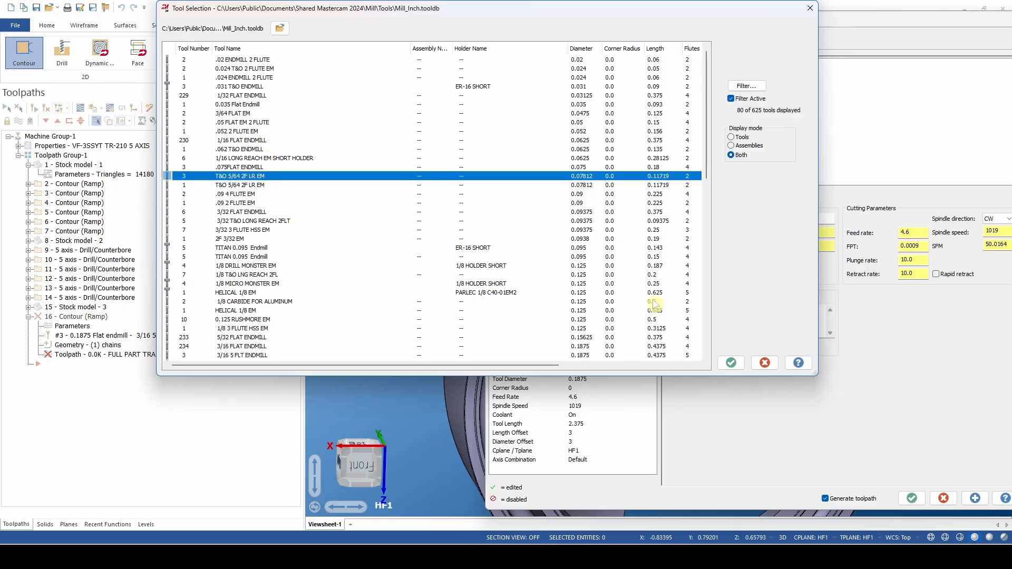
click(730, 363)
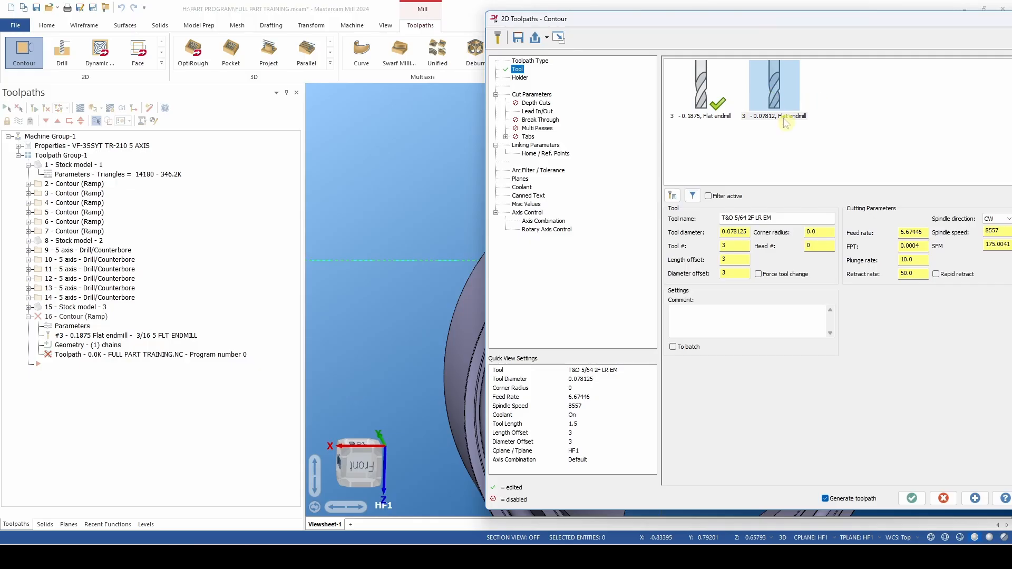
Edit the contour's ramp depth and set its stock to leave on walls to 0
click(531, 95)
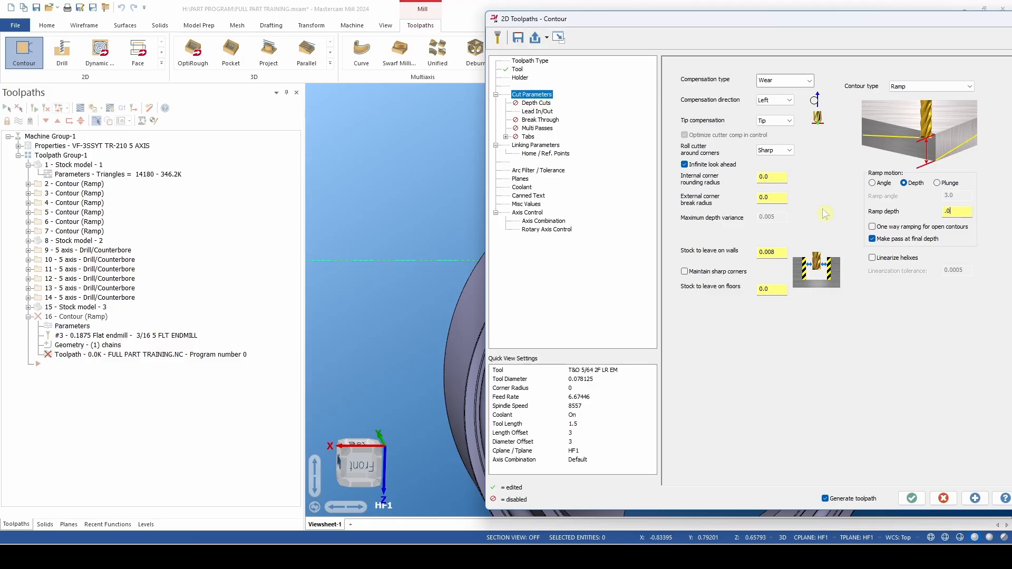
click(782, 251)
text(0)
Set the lead-in line length and arc radius to .005 and copy the entry settings to the exit
click(540, 111)
click(784, 115)
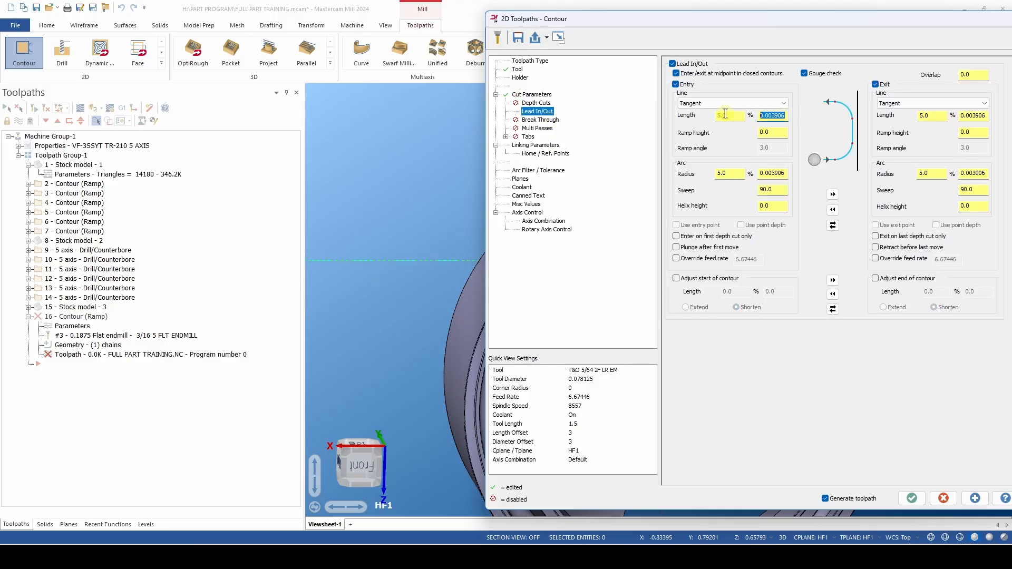
text(.005)
click(772, 173)
text(.005)
click(832, 194)
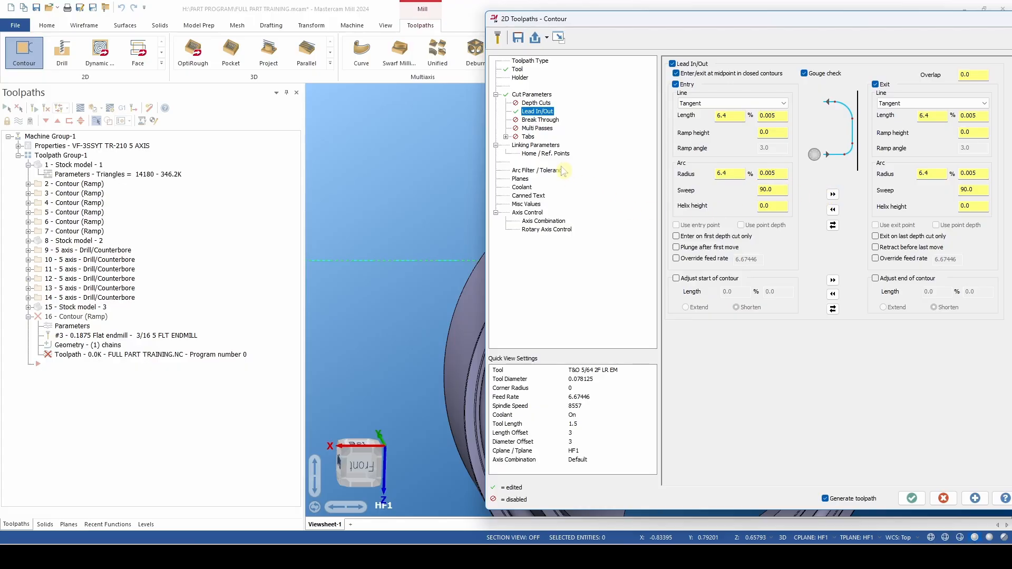
Set the top of stock to 1.428879 and the depth to 1.195899 from points on the hole, and generate the toolpath
click(542, 146)
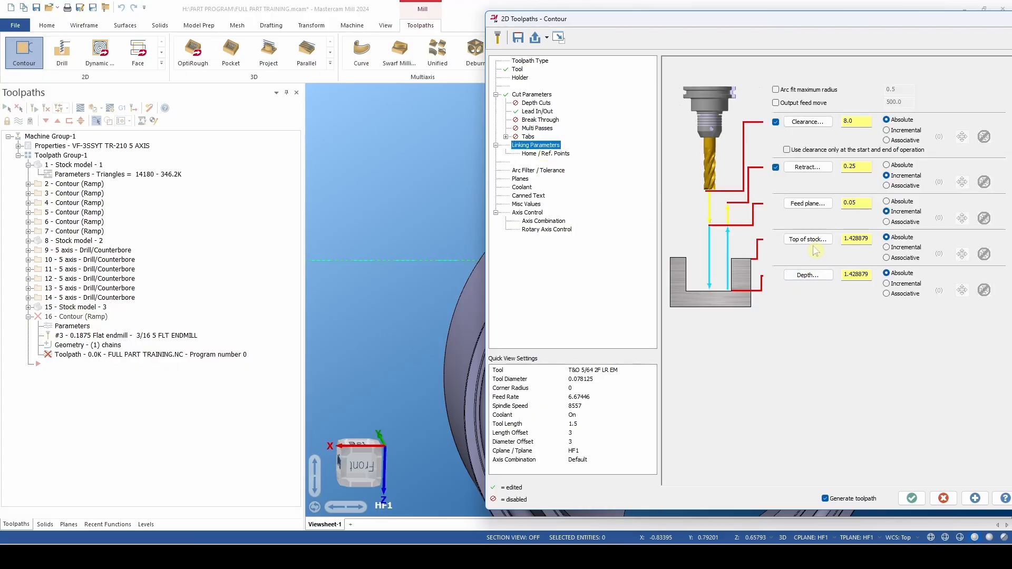
click(807, 239)
scroll(655, 249, up, 5)
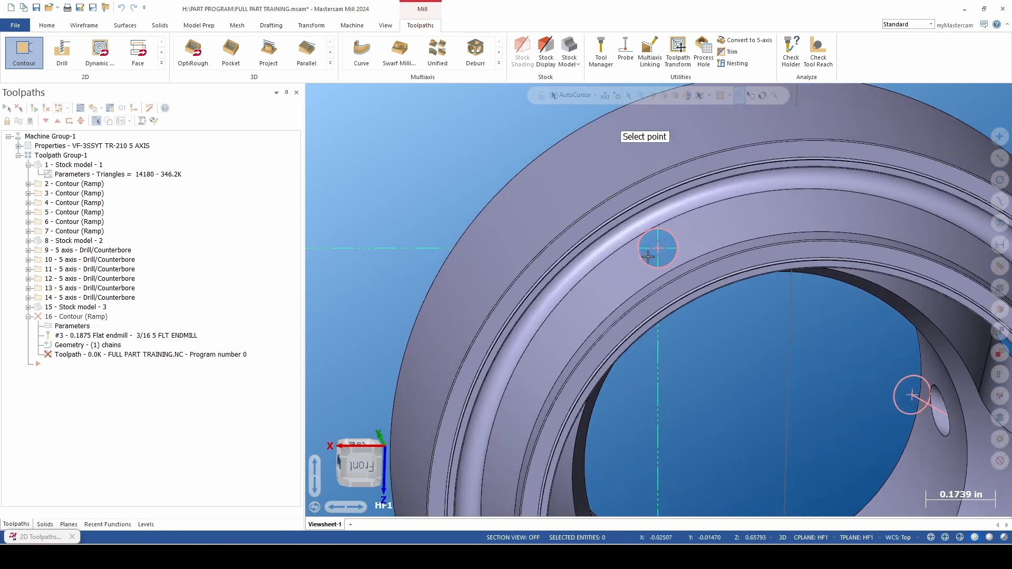
click(667, 265)
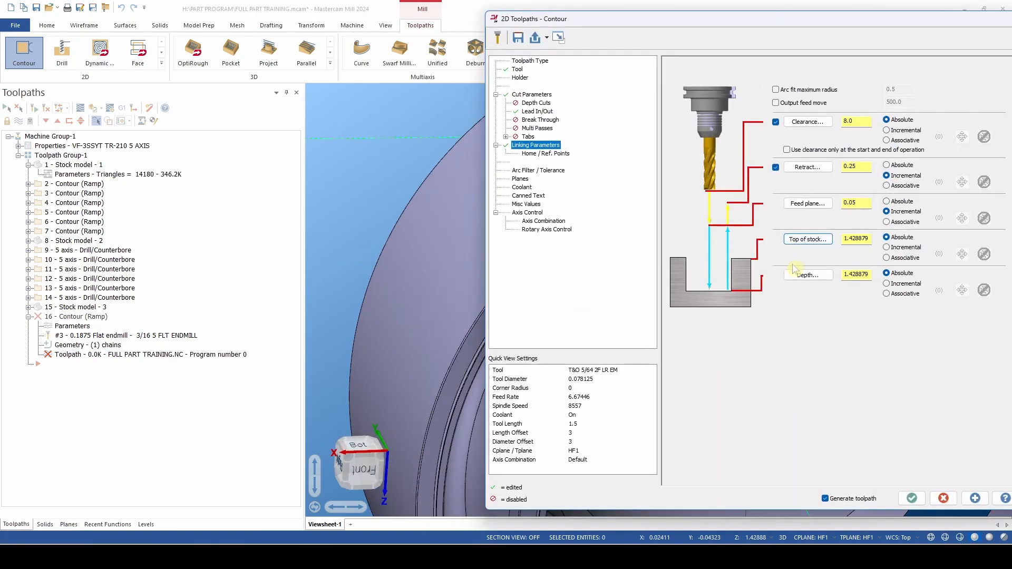
click(818, 276)
scroll(664, 231, up, 3)
click(623, 207)
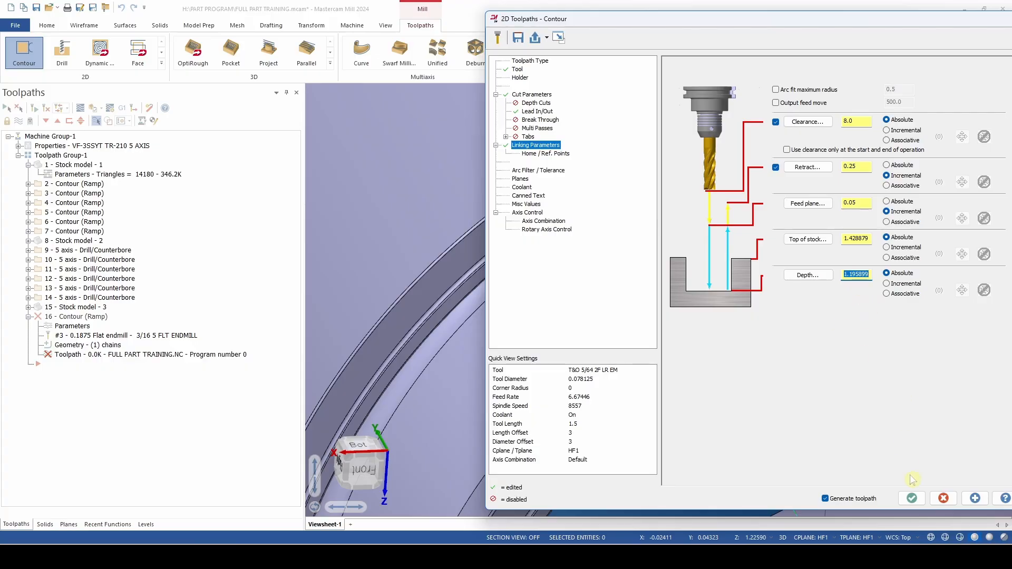
click(974, 498)
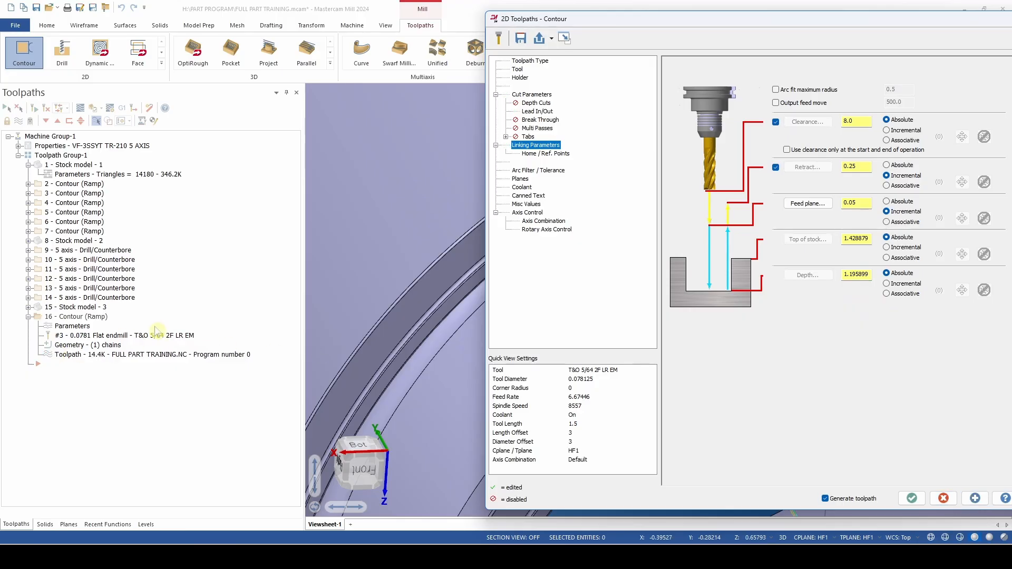
Examine the generated ramp contour toolpath inside the hole from several angles, including its lead moves and depth
scroll(330, 291, down, 5)
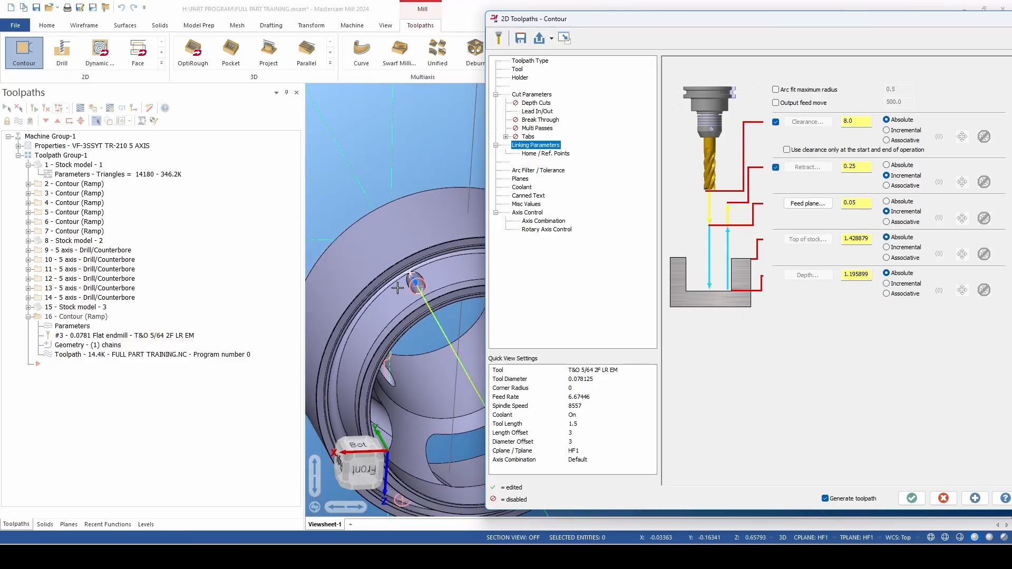
scroll(402, 284, up, 2)
scroll(415, 275, up, 3)
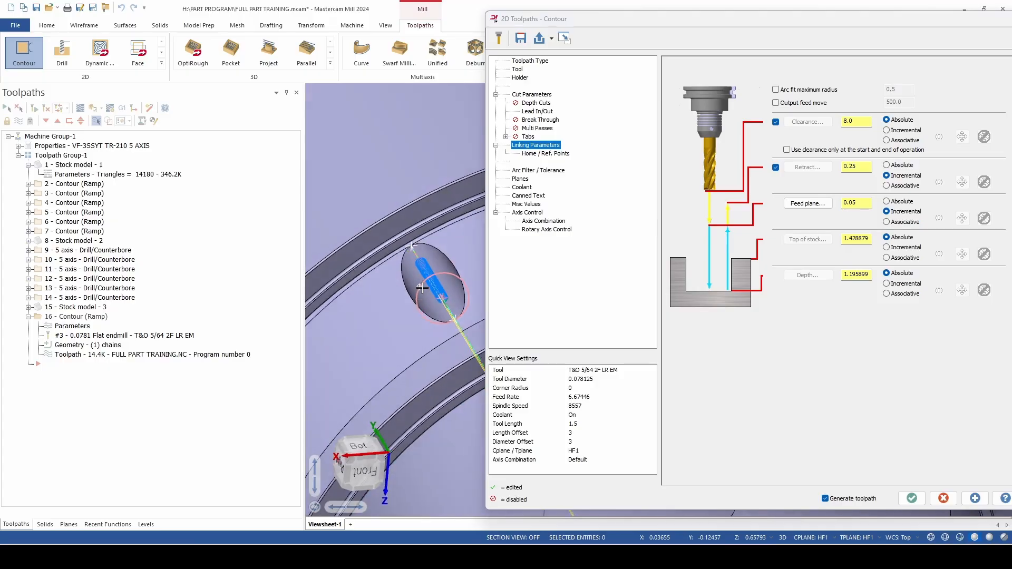
scroll(414, 272, up, 5)
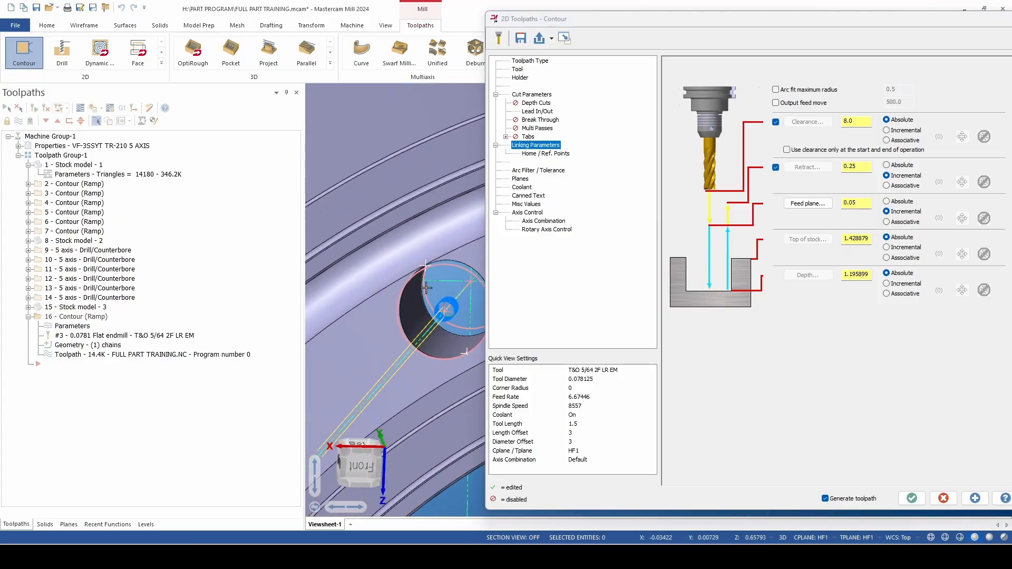
scroll(430, 290, down, 5)
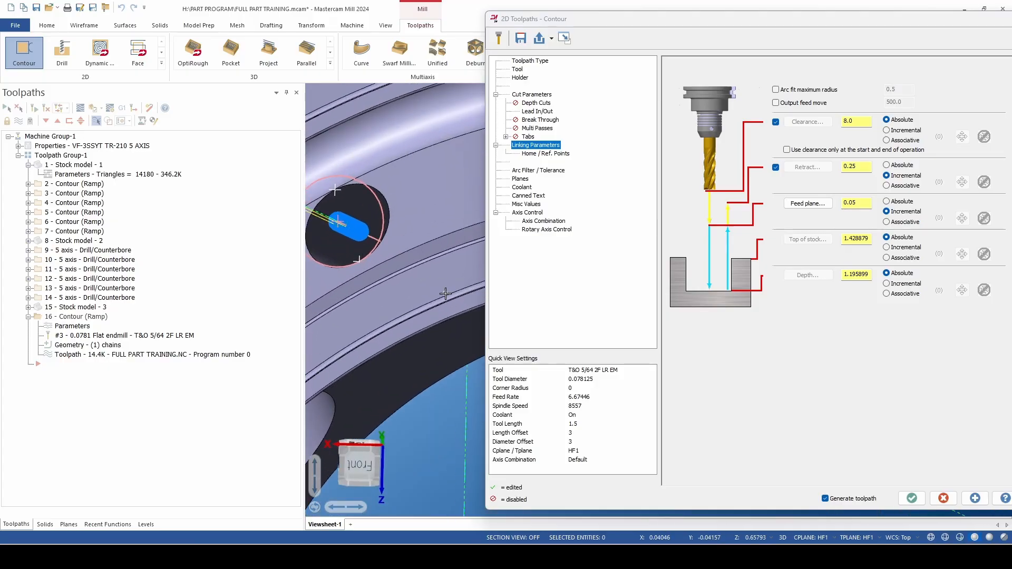
scroll(450, 295, up, 2)
scroll(449, 296, down, 2)
scroll(433, 238, up, 3)
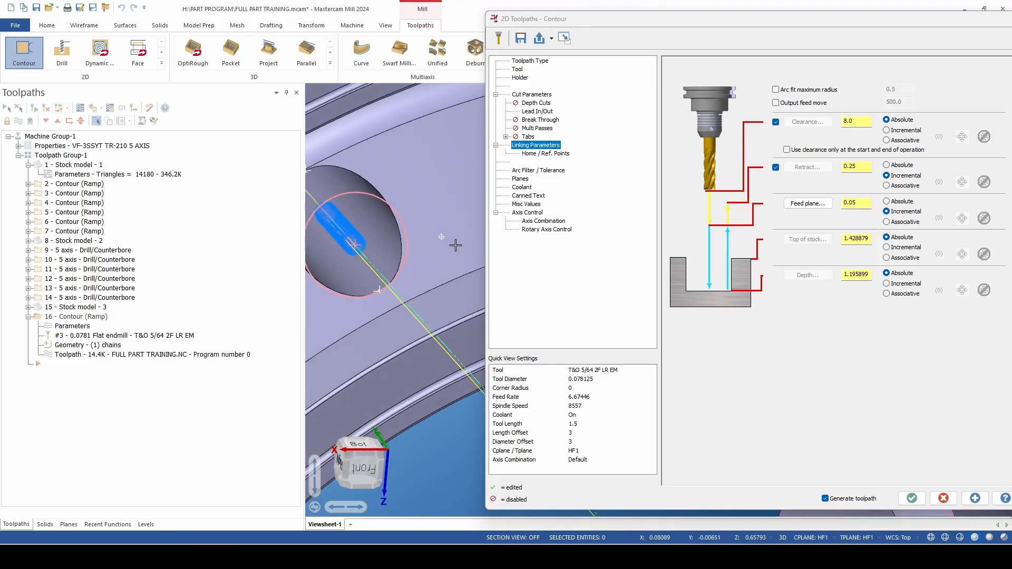
scroll(433, 238, down, 5)
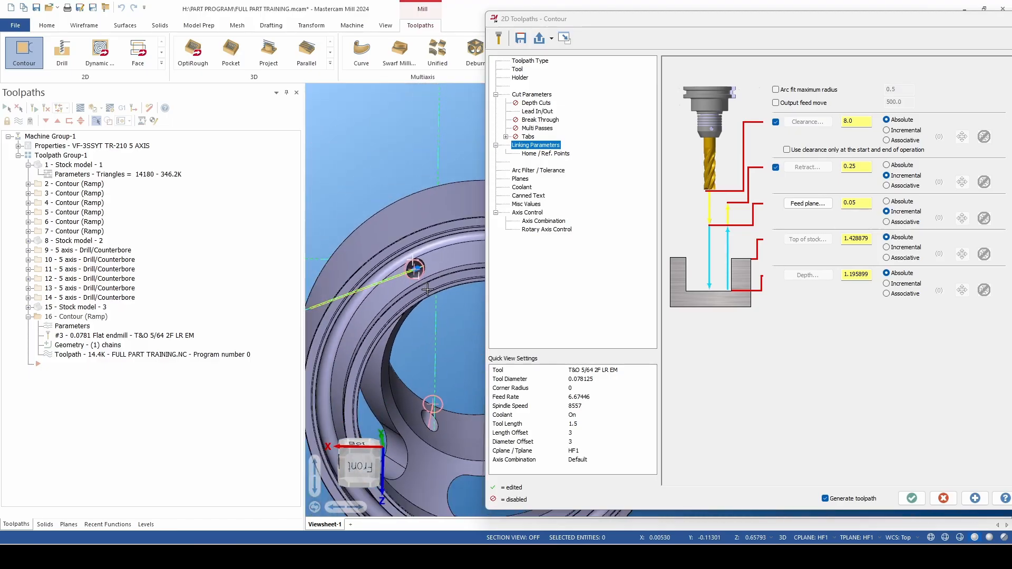
scroll(447, 323, down, 3)
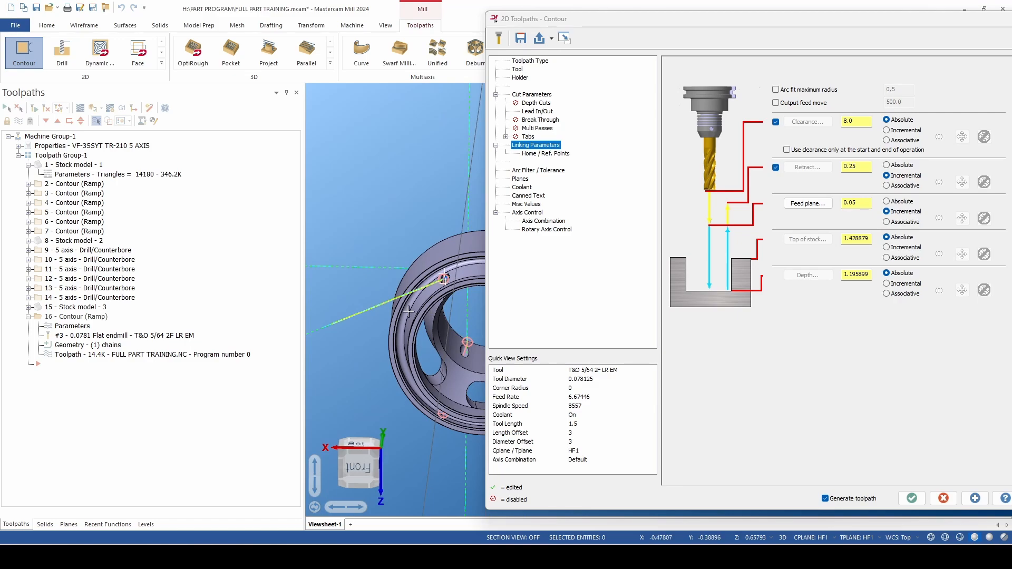
scroll(399, 313, down, 3)
scroll(443, 332, up, 3)
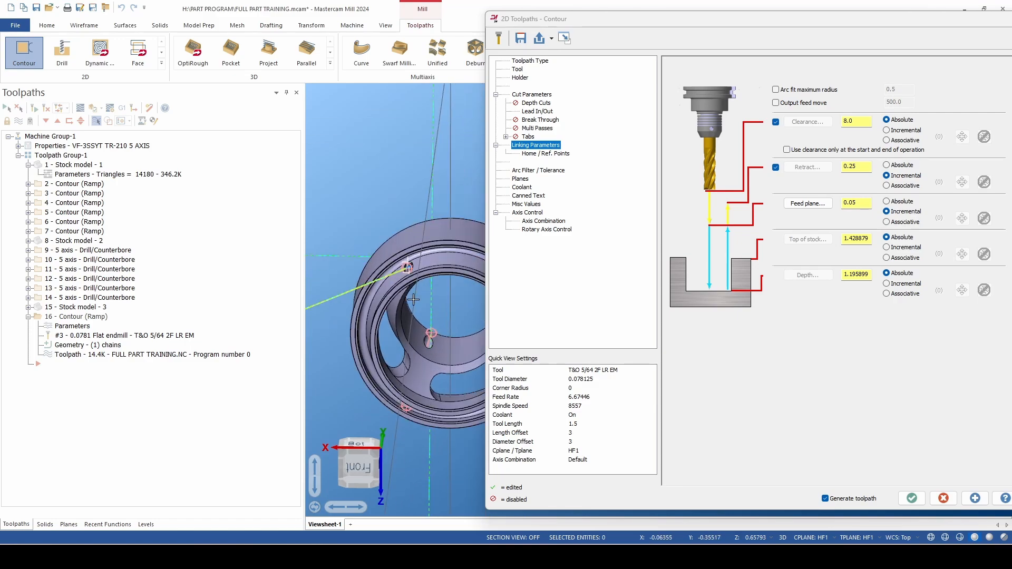
middle_drag(424, 304, 457, 323)
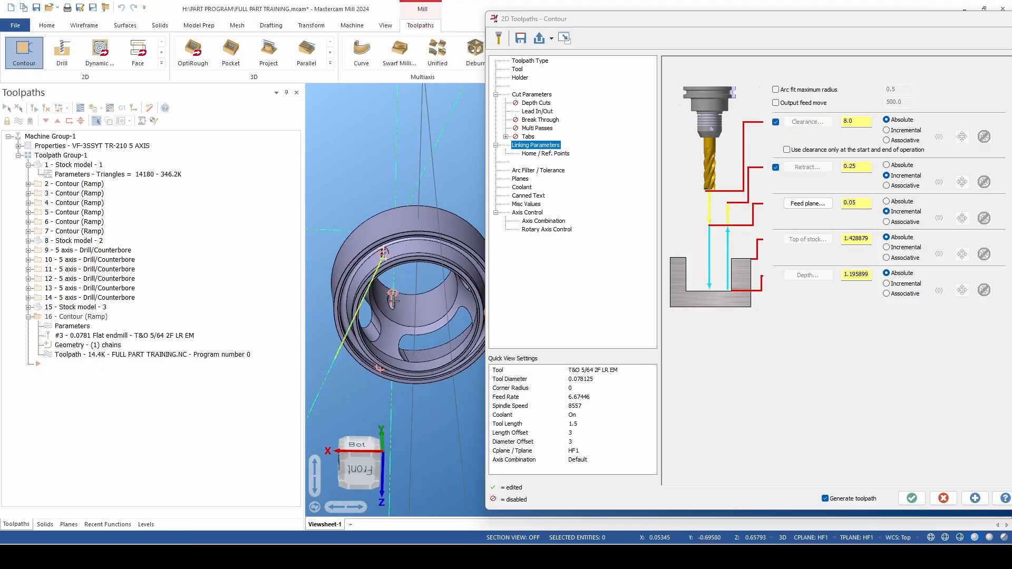
Examine the contoured angled holes on stock model 4 from the front, back and inside of the part
middle_drag(402, 302, 376, 294)
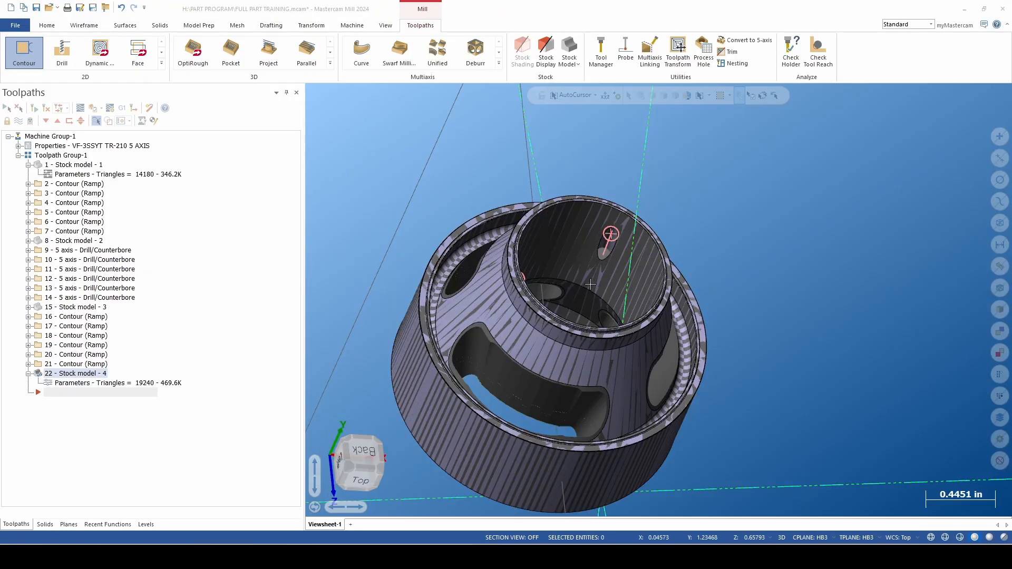
scroll(620, 243, up, 2)
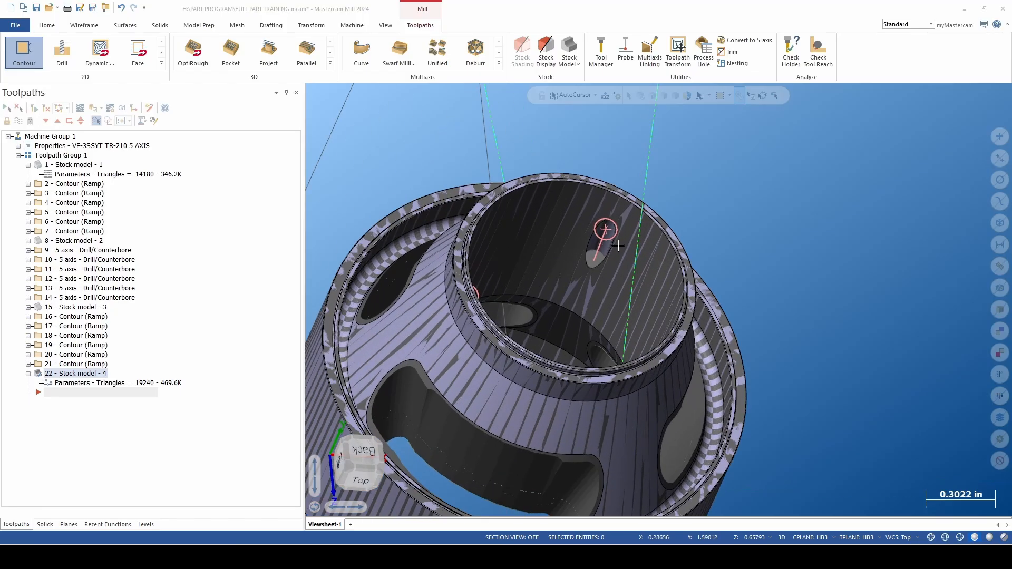
mouse_move(600, 246)
middle_down()
mouse_move(602, 263)
mouse_move(589, 261)
mouse_move(627, 253)
middle_up()
scroll(627, 253, down, 7)
middle_drag(475, 278, 709, 227)
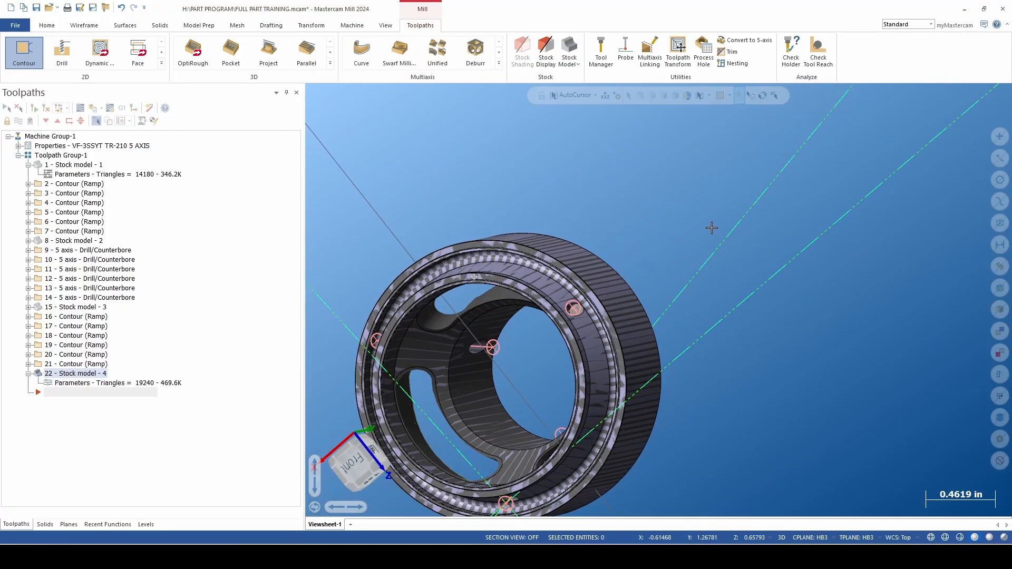
scroll(710, 227, down, 2)
scroll(424, 336, up, 6)
mouse_move(423, 335)
middle_down()
mouse_move(392, 329)
mouse_move(407, 338)
mouse_move(369, 315)
mouse_move(327, 315)
middle_up()
scroll(388, 329, up, 15)
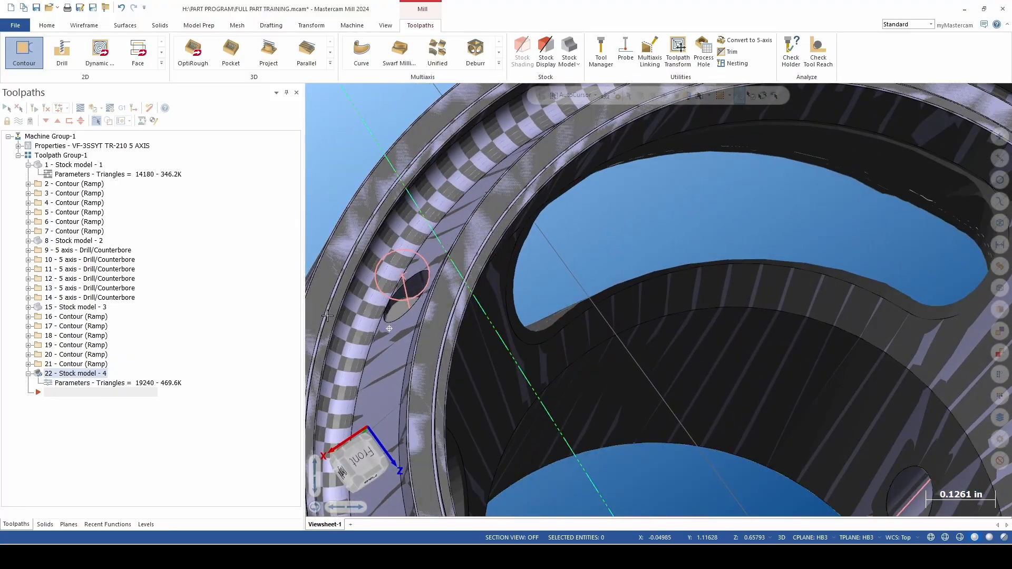
scroll(385, 291, up, 10)
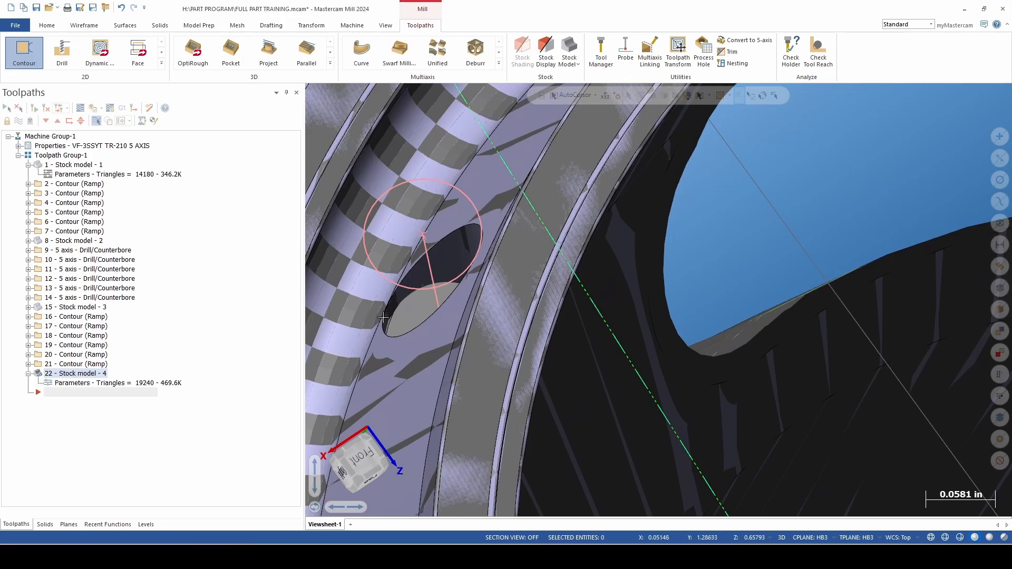
scroll(386, 290, down, 6)
scroll(386, 291, down, 11)
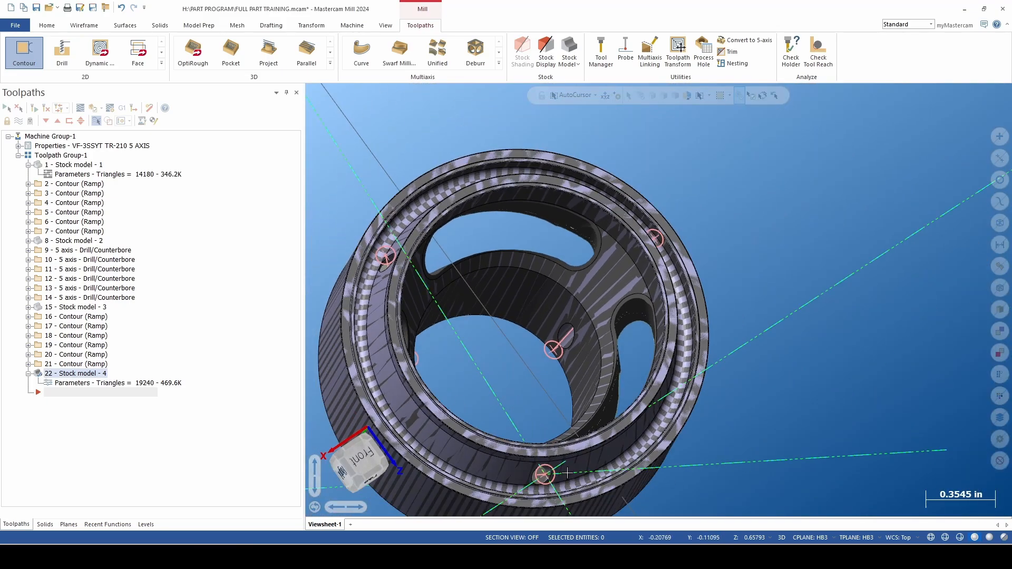
scroll(567, 468, up, 4)
scroll(567, 459, up, 3)
middle_drag(565, 440, 552, 434)
scroll(552, 434, down, 3)
middle_drag(513, 305, 536, 317)
scroll(626, 314, down, 4)
scroll(626, 315, down, 3)
scroll(617, 312, up, 2)
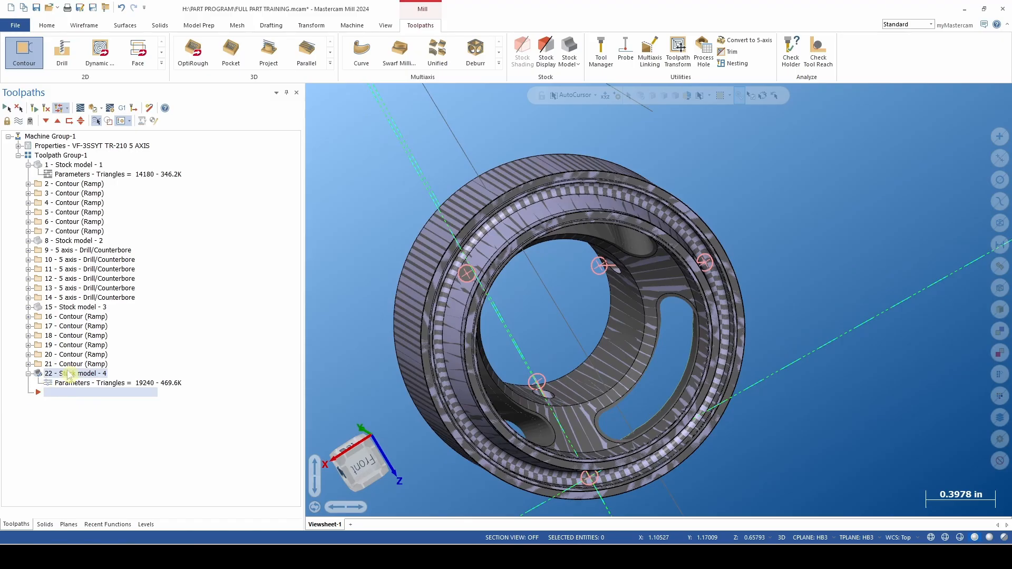
Check which planes ramp contour operation 21 uses, leaving its parameters unchanged
click(70, 364)
middle_drag(474, 347, 777, 365)
scroll(776, 366, down, 3)
scroll(581, 424, up, 5)
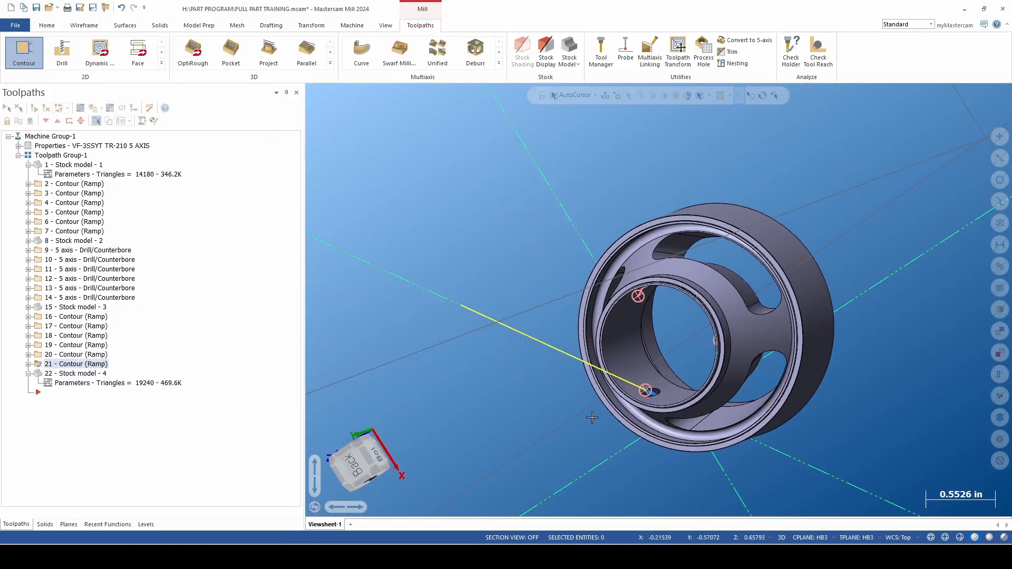
click(29, 364)
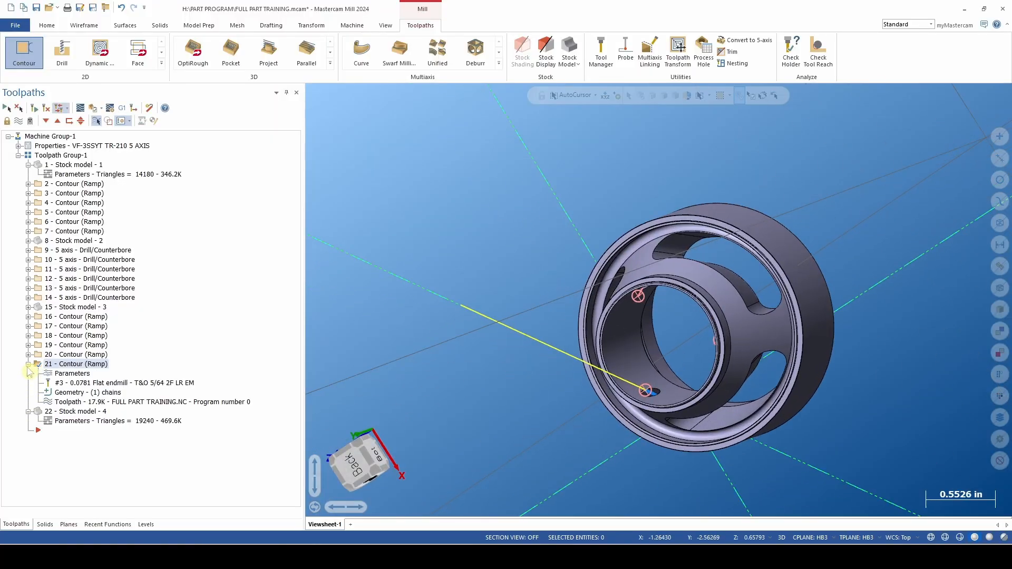
click(70, 375)
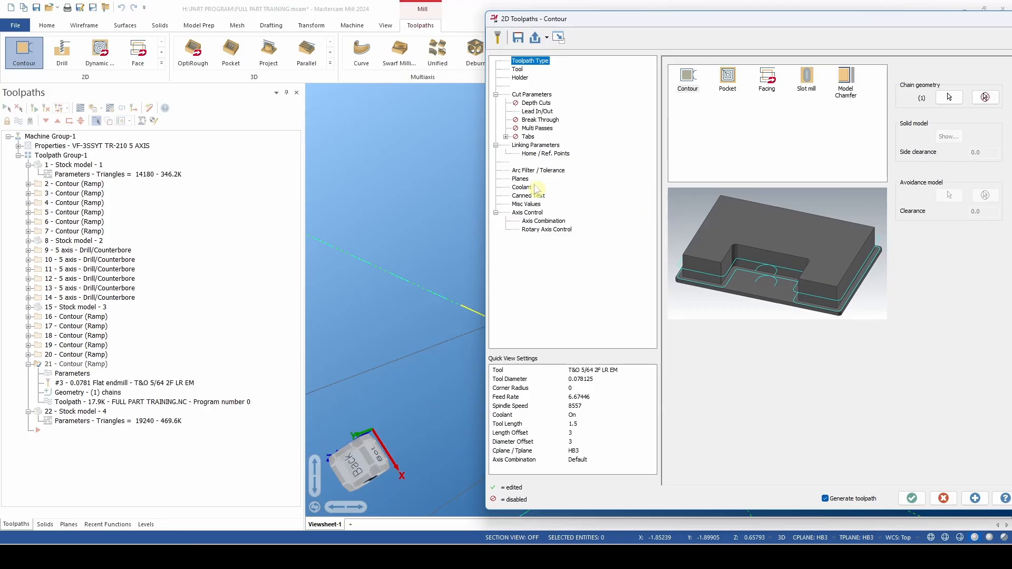
click(520, 180)
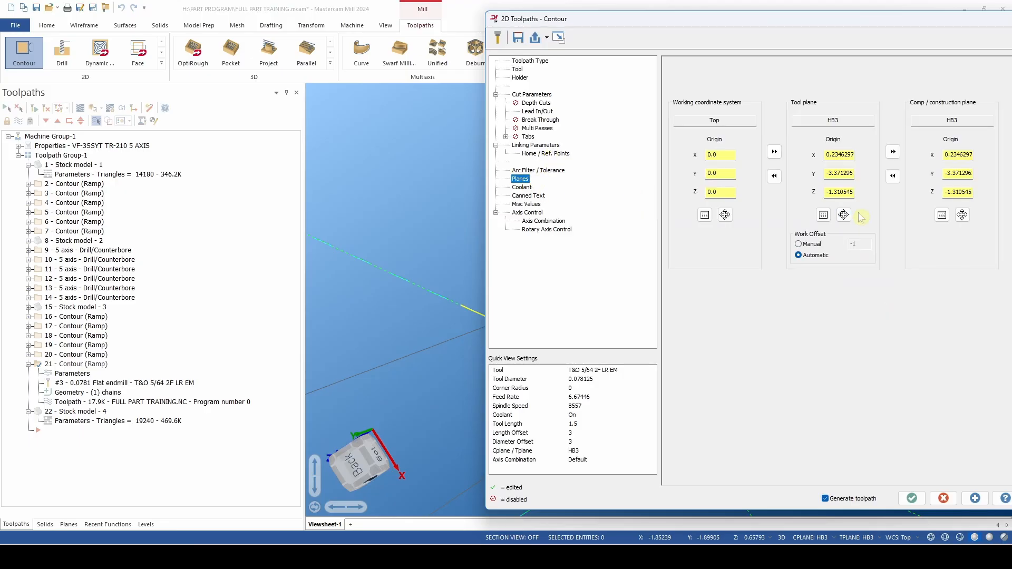
click(943, 499)
Orient the graphics view to the named plane HB3, looking at the hole of operation 21
scroll(545, 384, down, 2)
scroll(516, 357, up, 2)
right_click(514, 355)
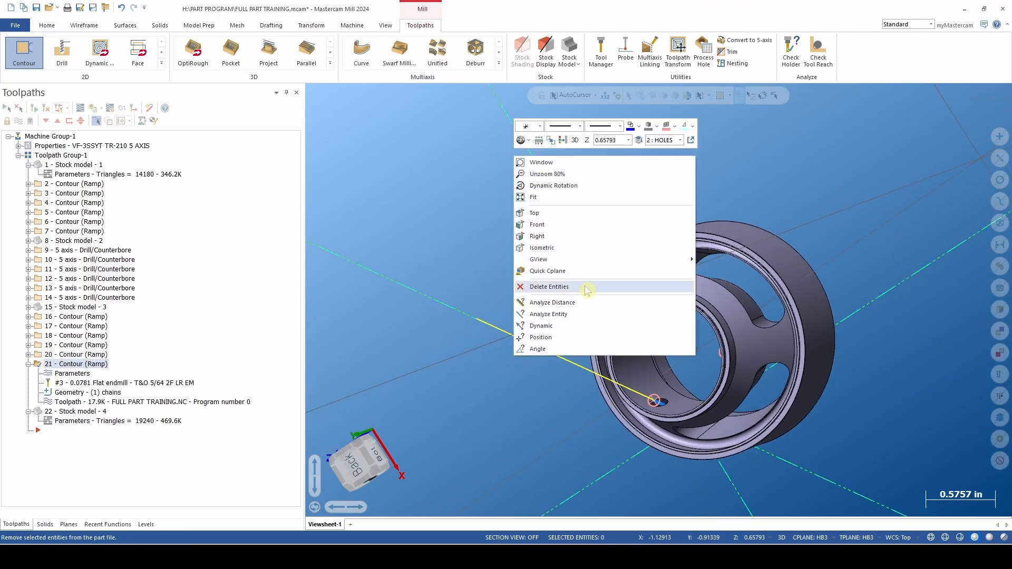
mouse_move(609, 259)
mouse_move(727, 259)
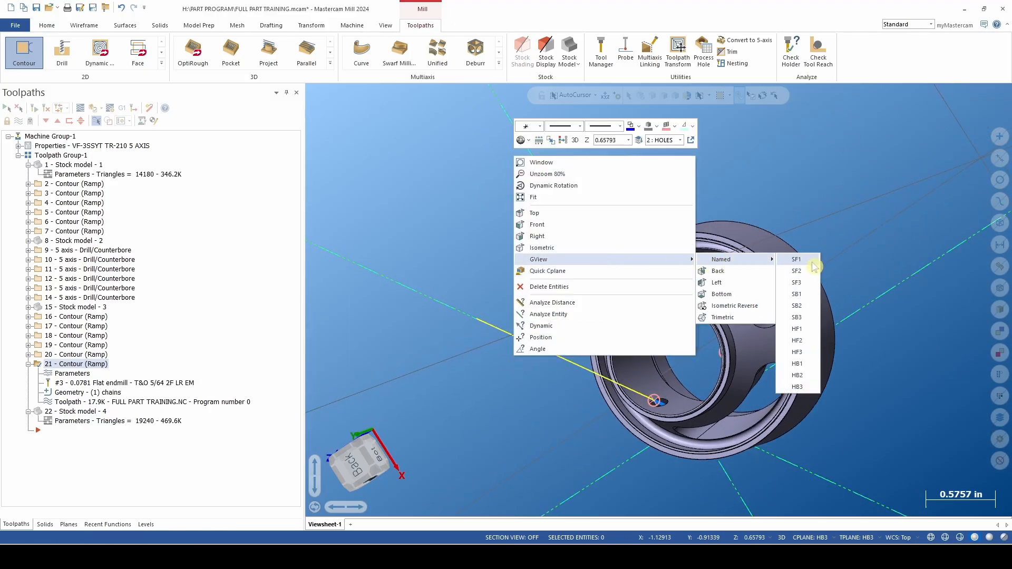
click(797, 387)
scroll(653, 355, up, 4)
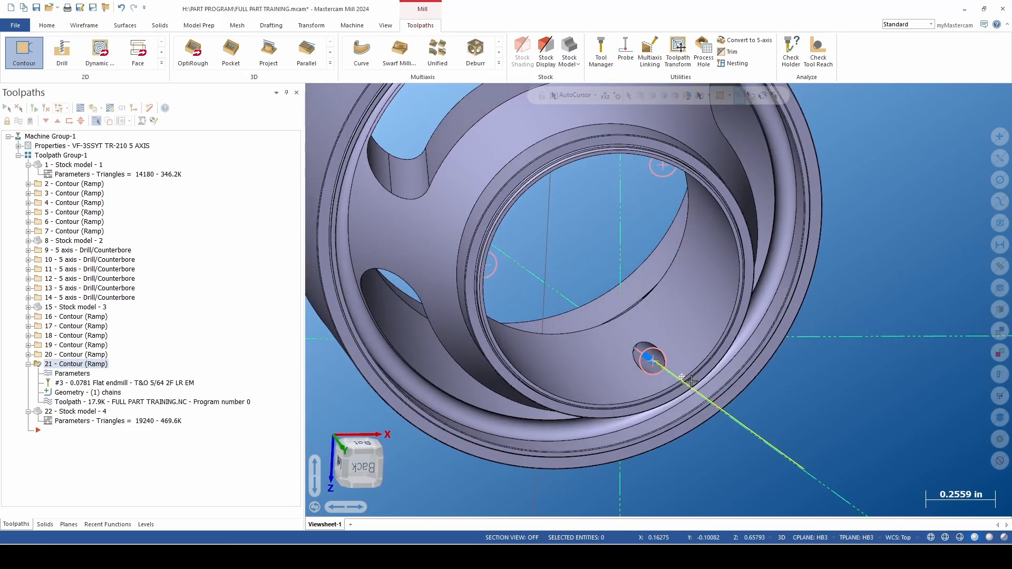
Start a drill toolpath and pick the circle at the hole on plane HB3 as its feature
click(62, 53)
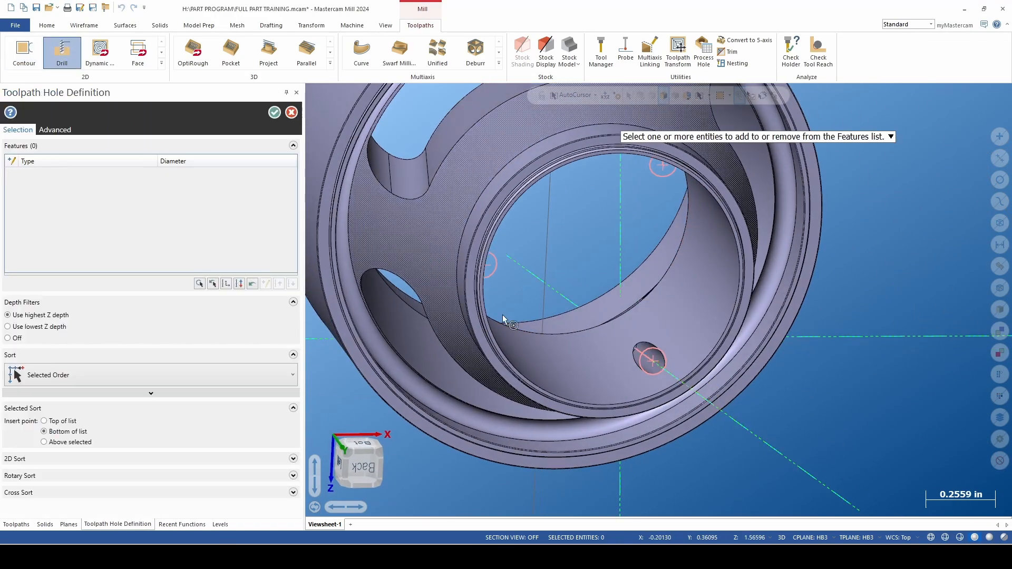
scroll(648, 383, up, 2)
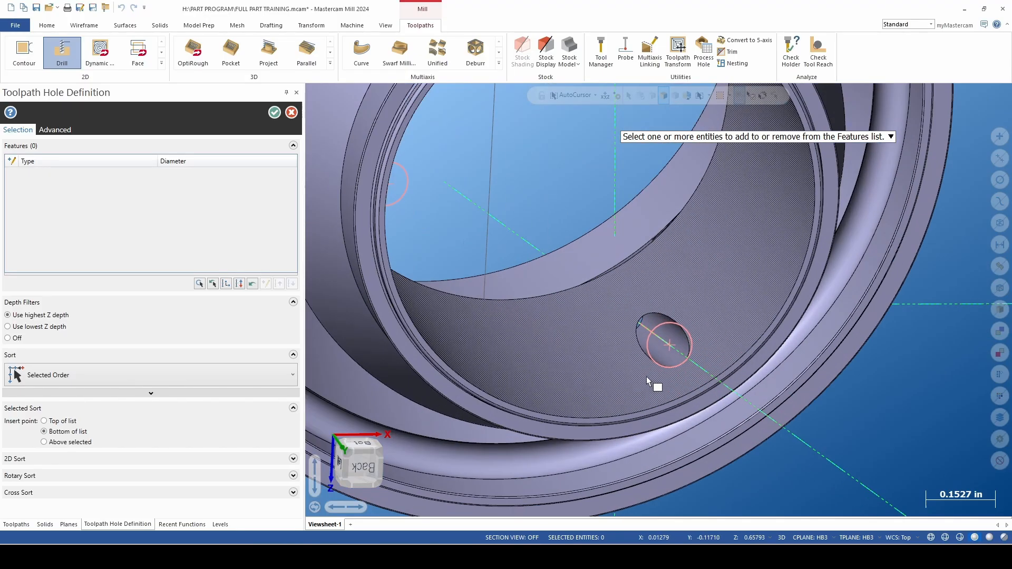
scroll(648, 383, up, 1)
click(680, 339)
scroll(696, 379, down, 2)
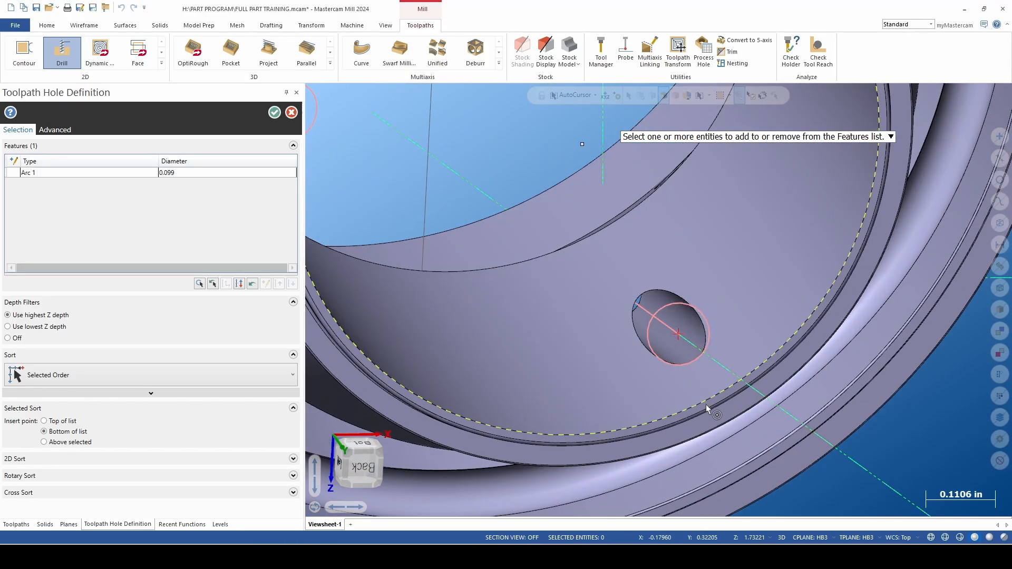
click(274, 113)
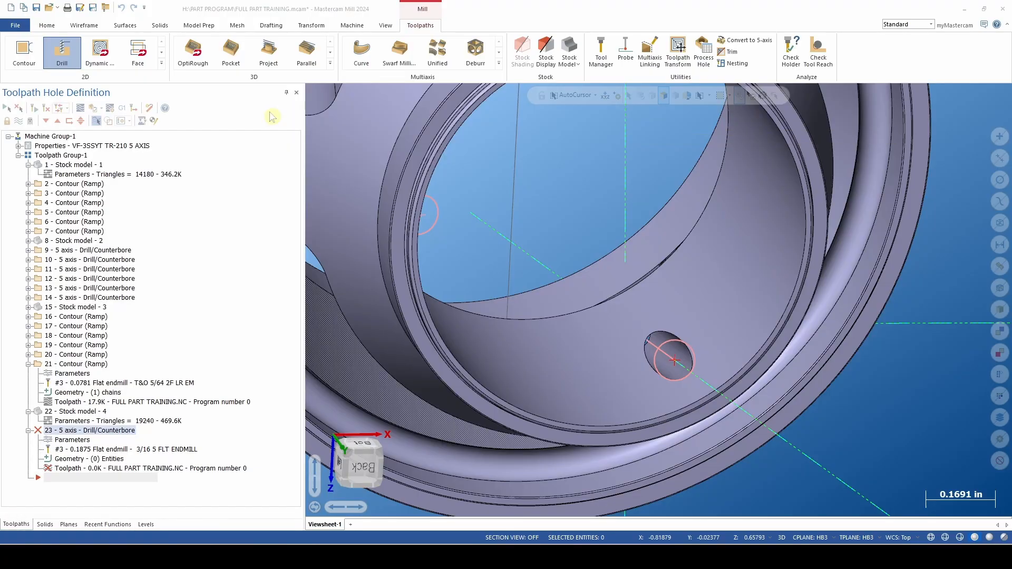
Filter the tool library to drills and select the NO. 41 DRILL with 0.096 diameter for the operation
click(517, 69)
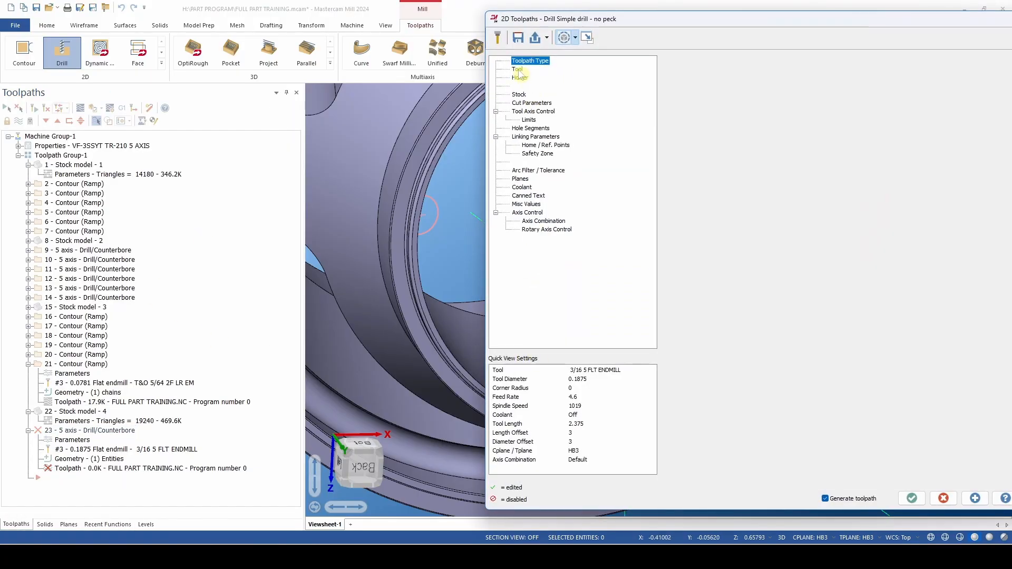
click(673, 195)
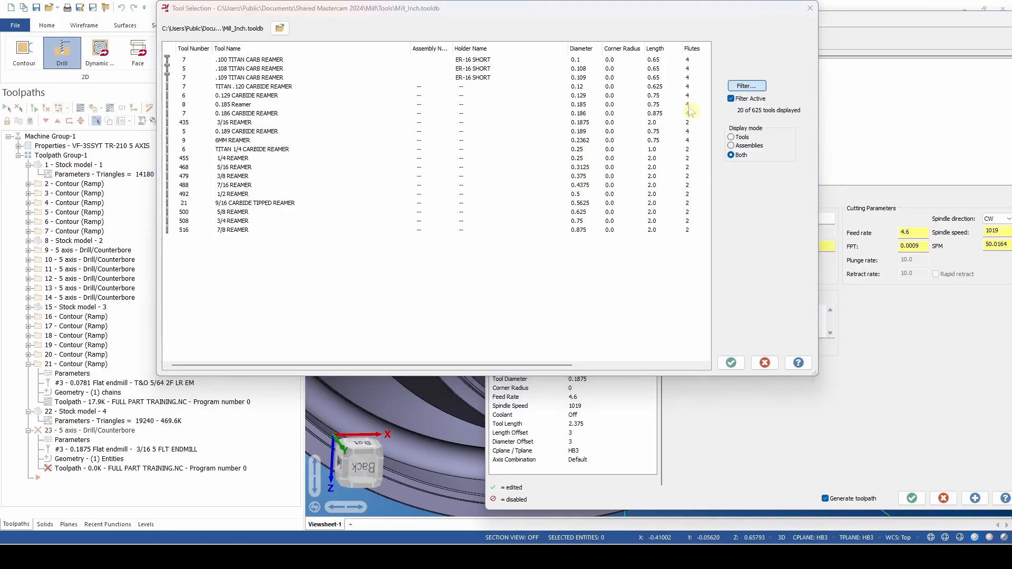
click(745, 86)
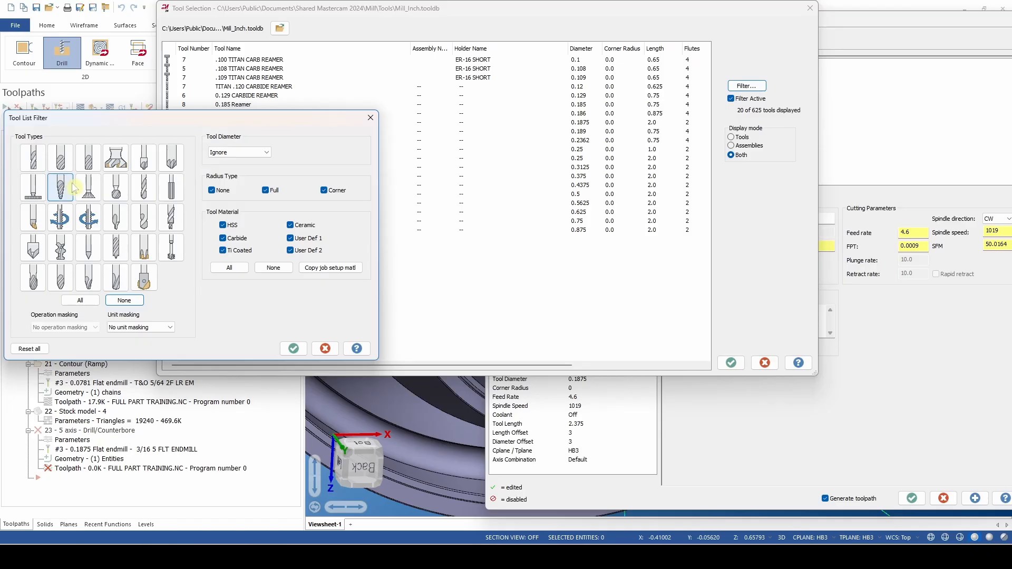
click(143, 187)
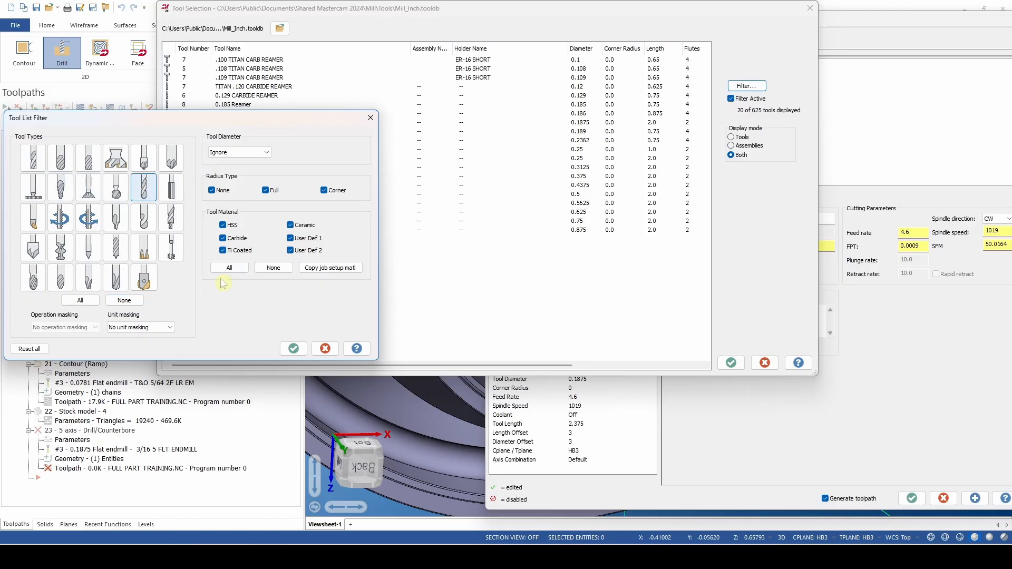
click(293, 348)
scroll(245, 213, down, 1)
scroll(247, 214, down, 7)
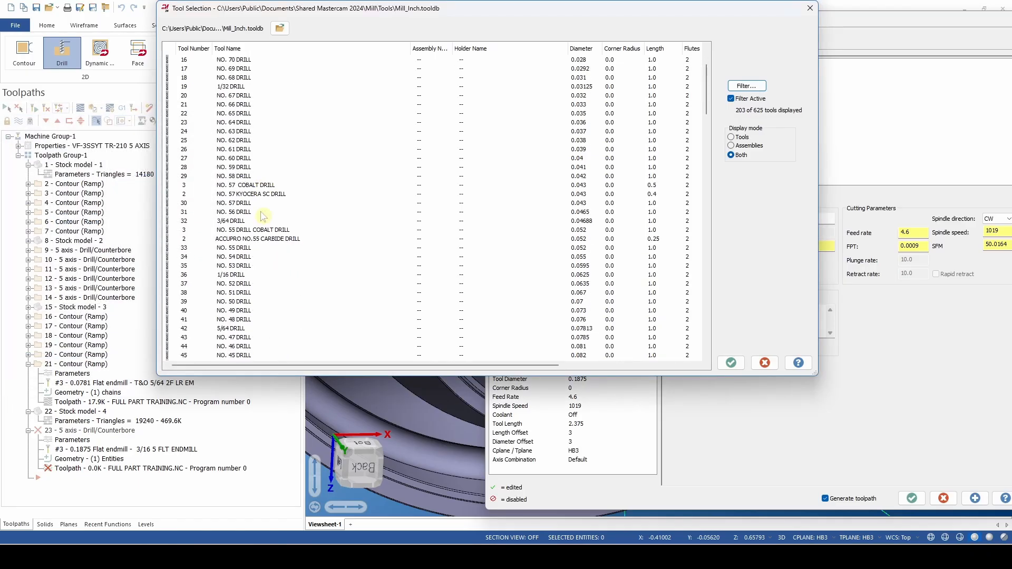
scroll(256, 213, down, 1)
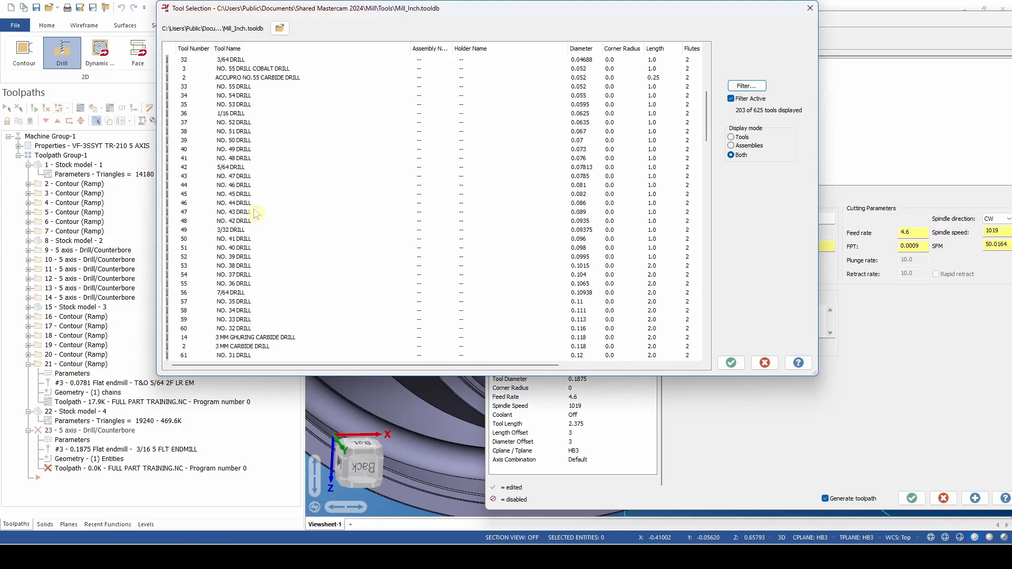
click(254, 240)
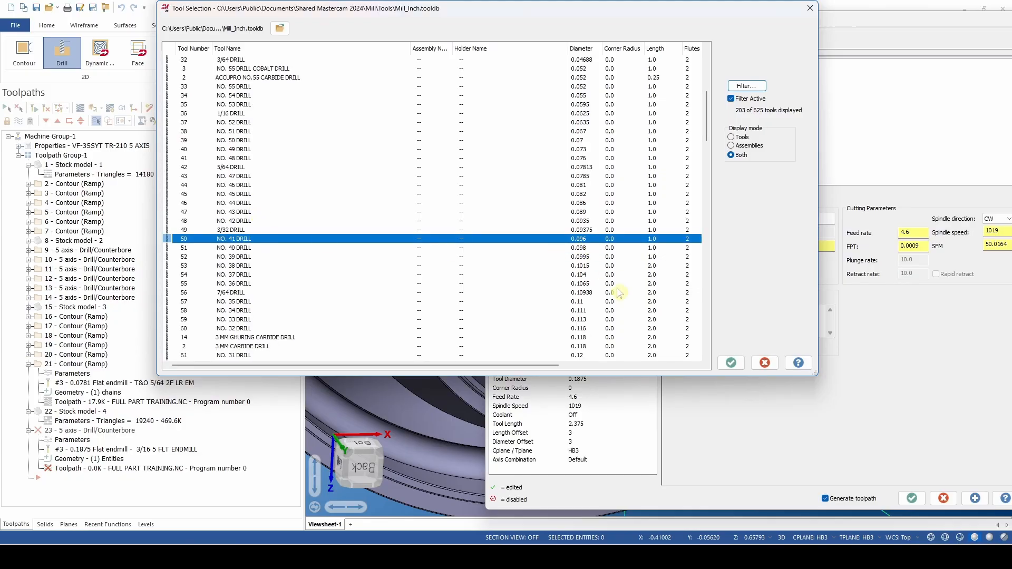
click(731, 362)
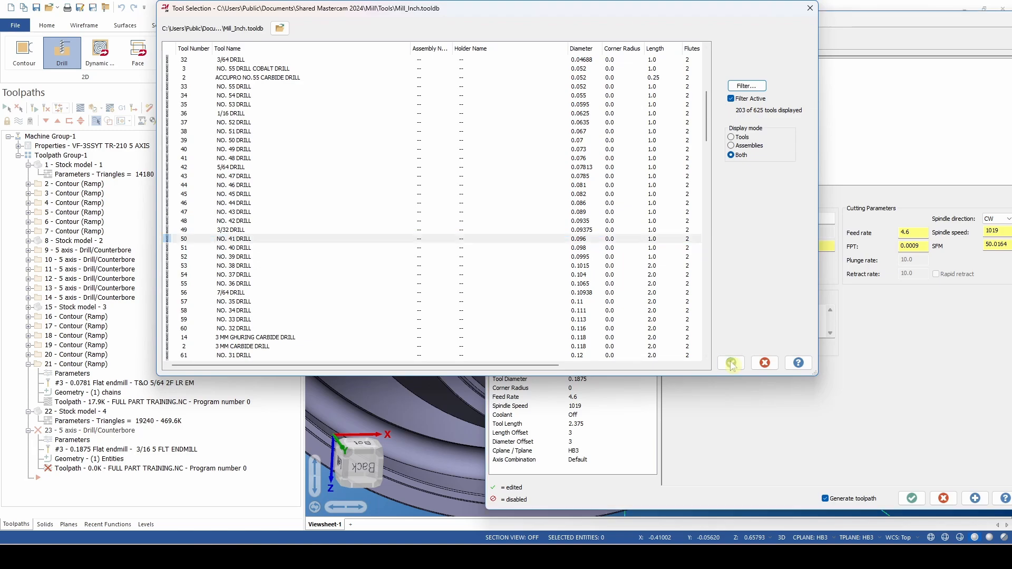
Change the drill cycle to Peck Drill and enter a peck value of .03
click(535, 103)
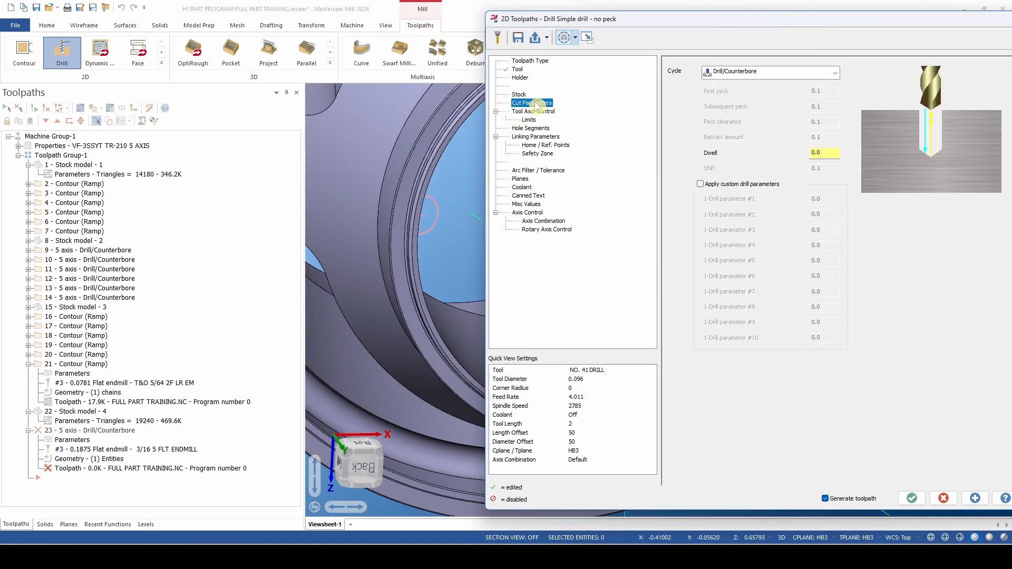
click(738, 72)
click(737, 86)
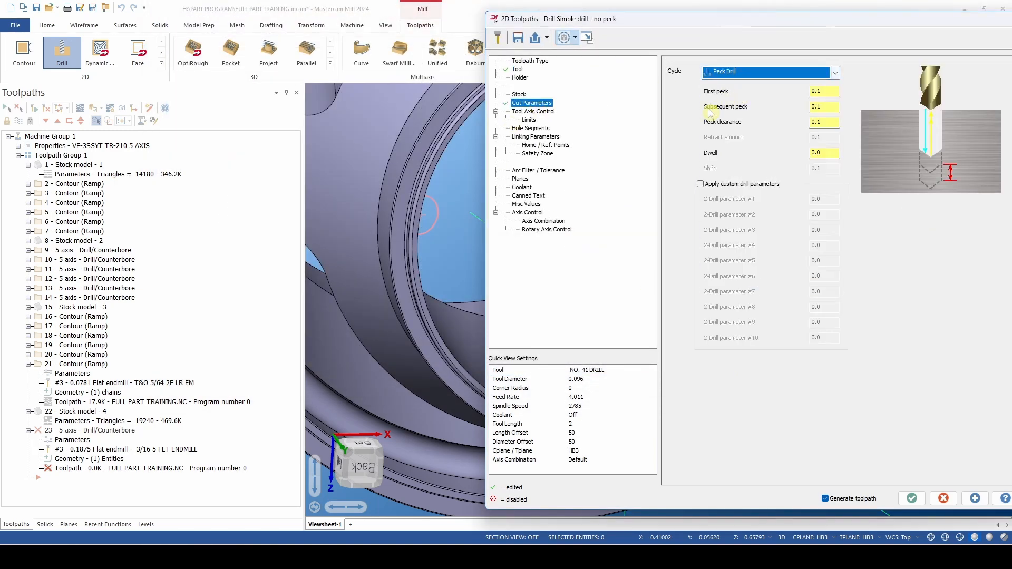
key(Tab)
text(.03)
key(Return)
Review the linking parameters and try to generate the peck drill toolpath
click(543, 136)
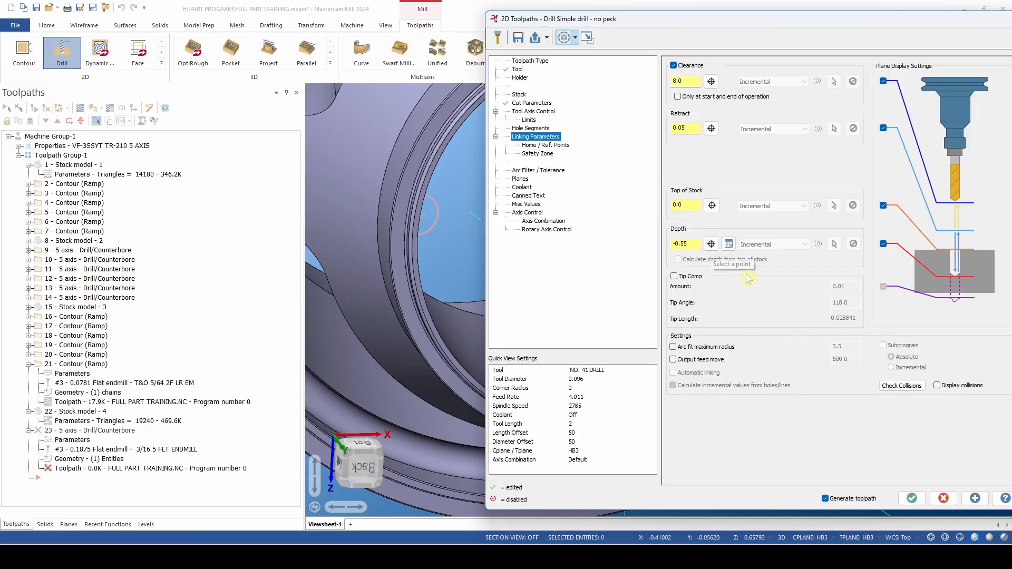
click(911, 504)
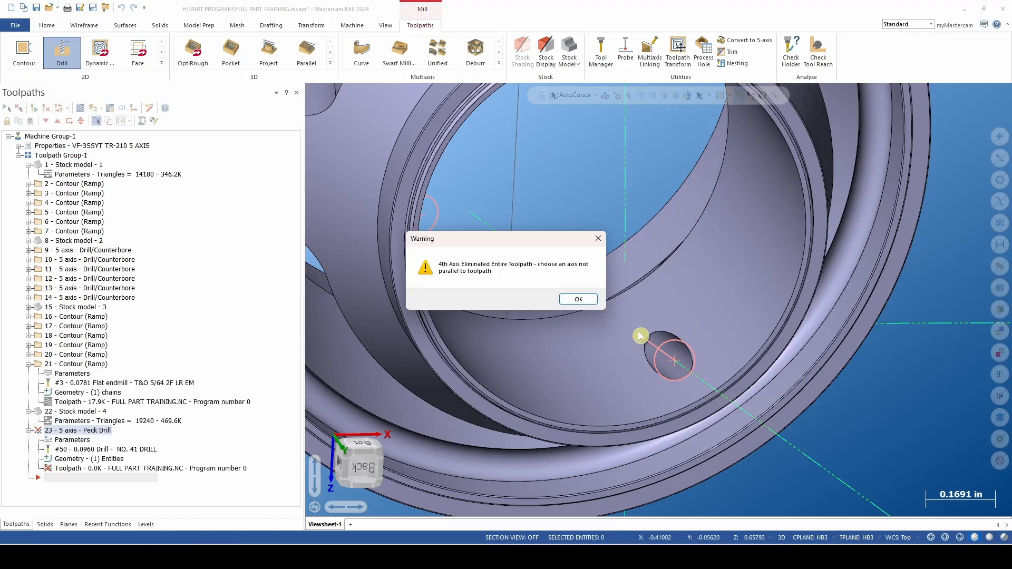
click(578, 299)
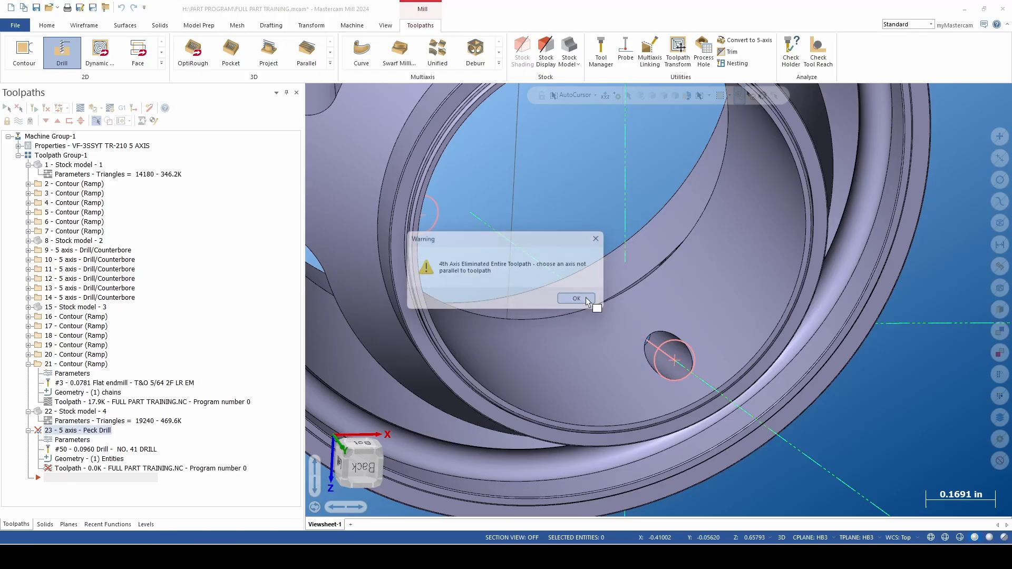
Set the peck drill's tool axis control output format to 3 axis and review its linking, tolerance and plane settings
click(518, 302)
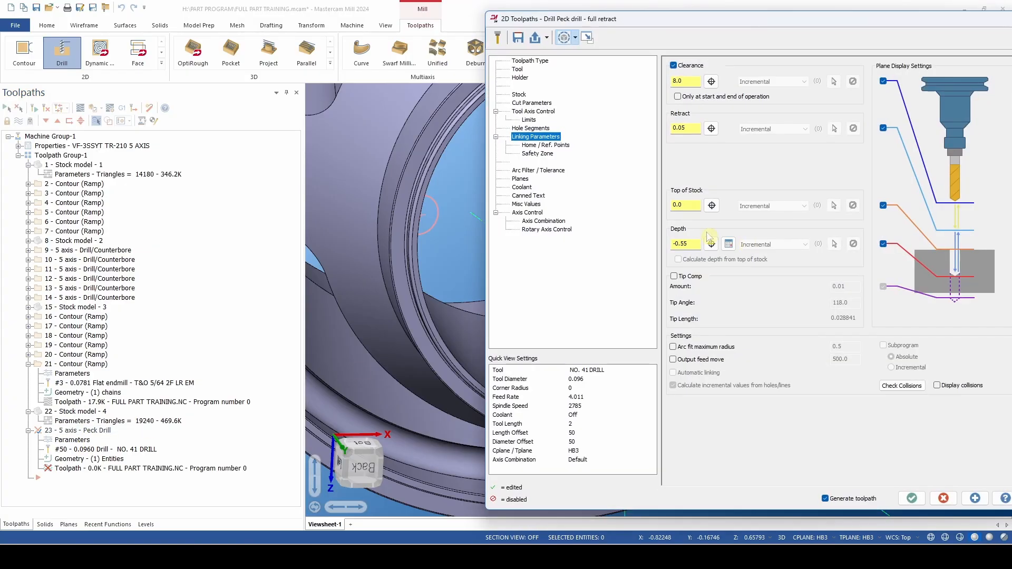
click(544, 112)
click(801, 74)
click(804, 84)
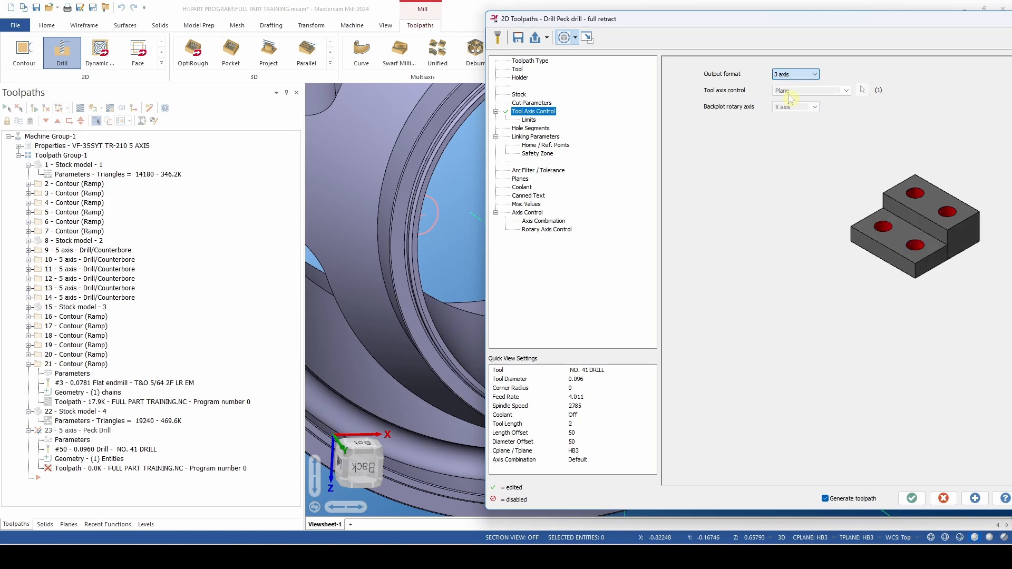
click(536, 138)
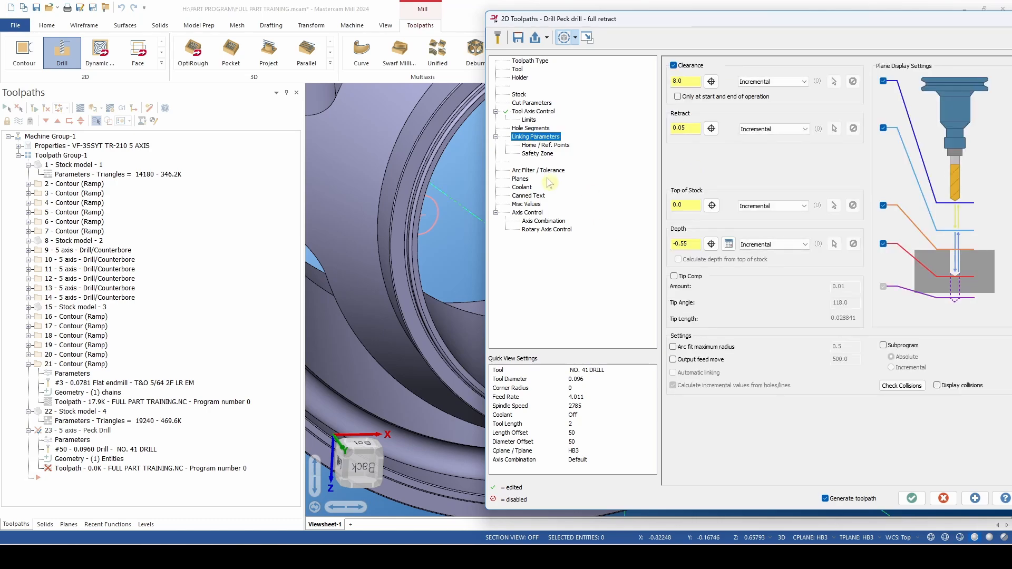
click(534, 170)
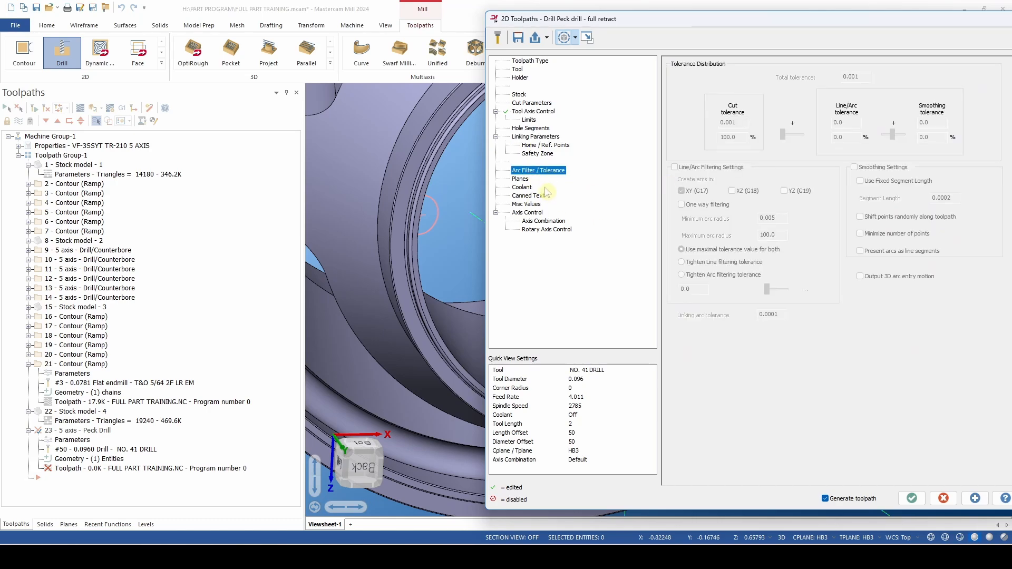
click(520, 178)
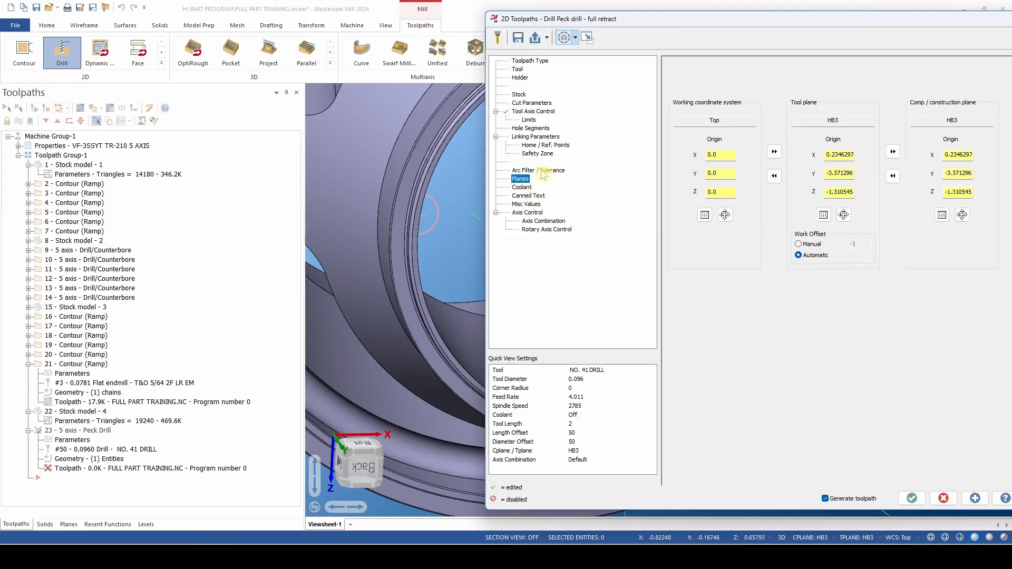
Define the peck drill's incremental depth by picking a point on the hole's axis with the part shown in wireframe
click(534, 137)
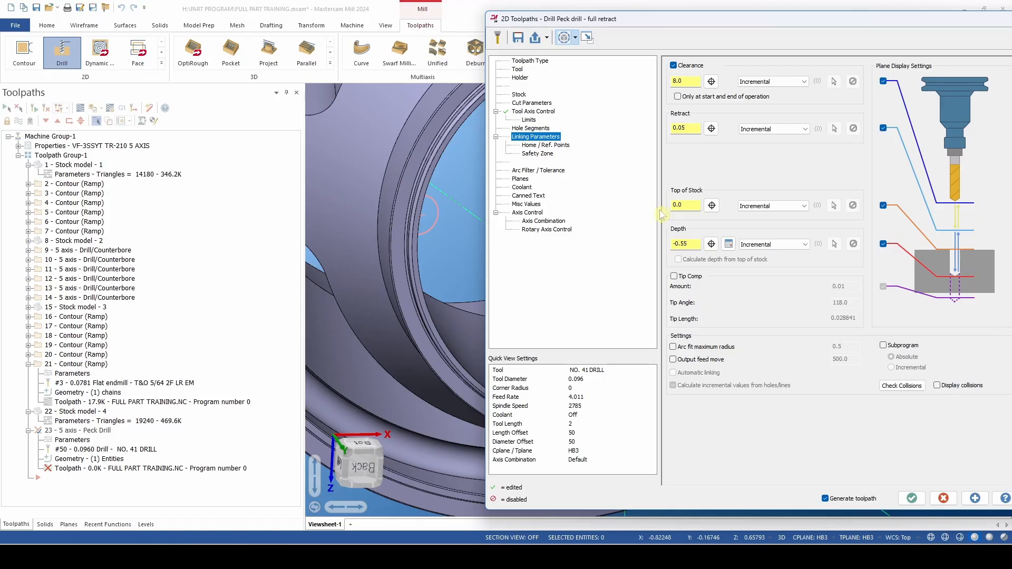
click(710, 246)
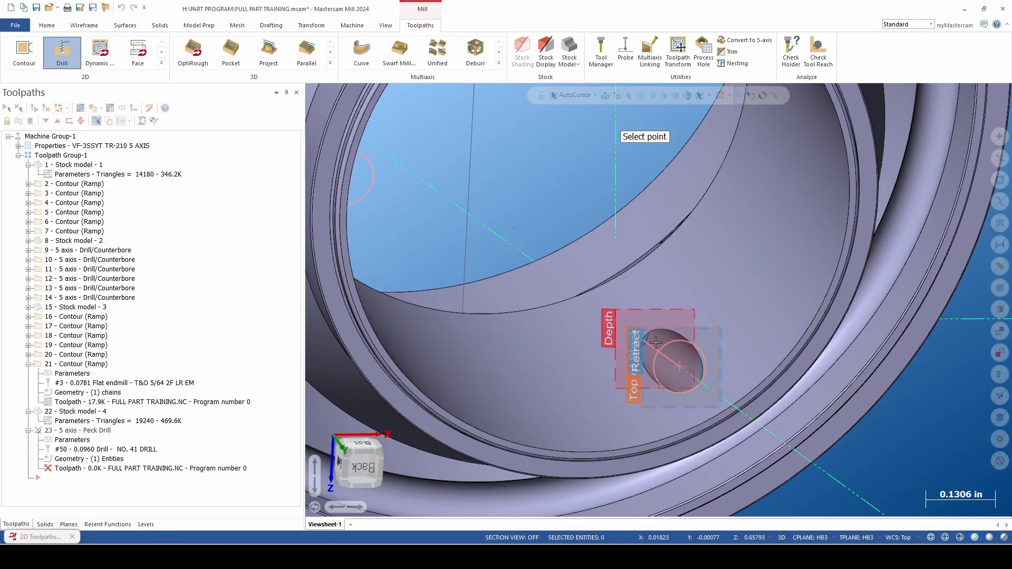
mouse_move(656, 343)
middle_down()
mouse_move(681, 365)
mouse_move(651, 324)
mouse_move(637, 323)
middle_up()
key(alt+s)
scroll(631, 348, up, 2)
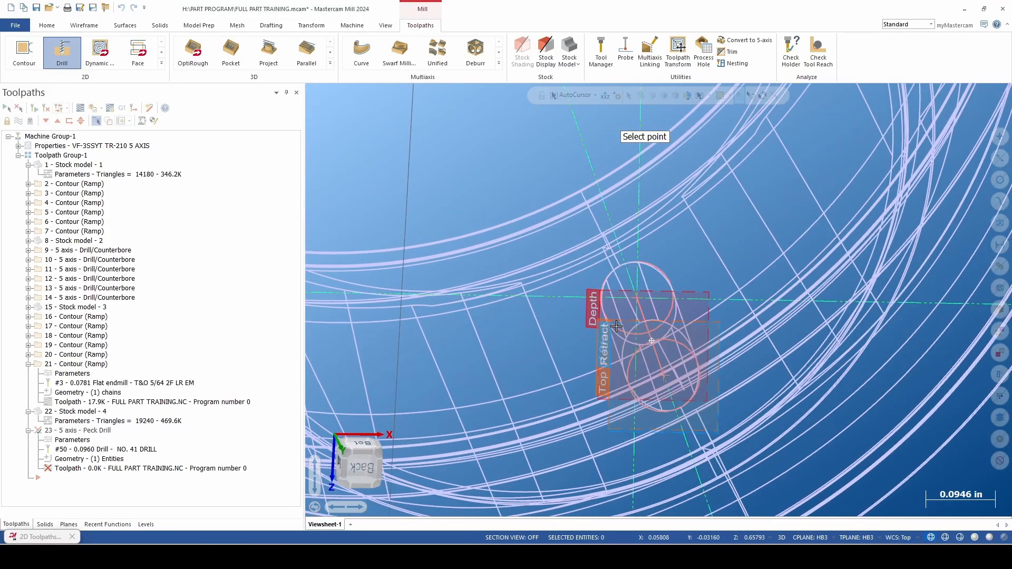
click(647, 336)
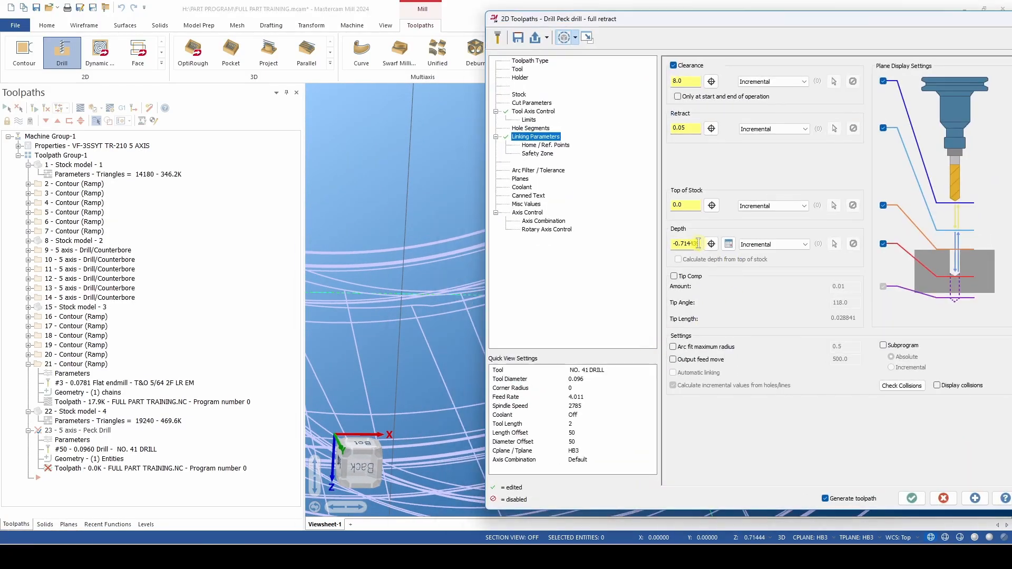
Deepen the peck drill's incremental depth to -0.744439 and generate the toolpath
click(701, 244)
key(Return)
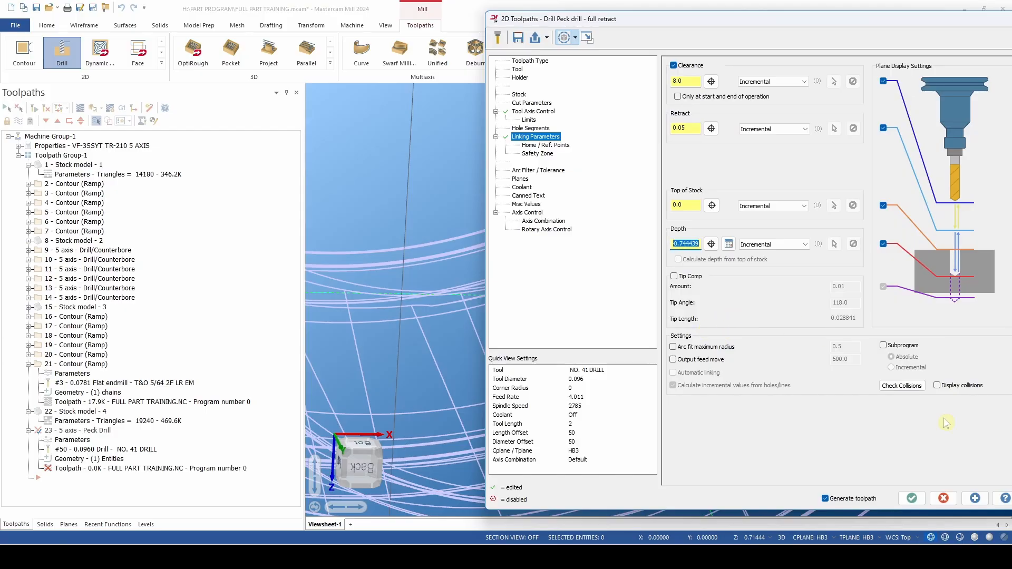
click(912, 498)
Examine the peck drill toolpath against the wireframe part from several angles, collapsing operations 21 and 22 in the operation tree
scroll(659, 358, up, 5)
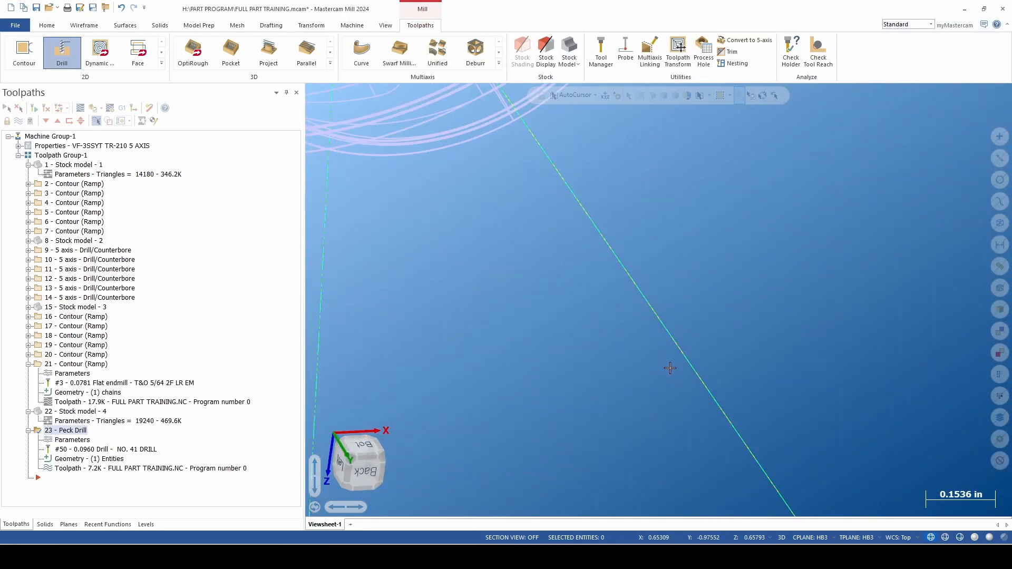
scroll(670, 368, down, 4)
scroll(581, 243, up, 2)
mouse_move(585, 248)
middle_down()
mouse_move(615, 241)
mouse_move(606, 242)
middle_up()
scroll(622, 303, down, 3)
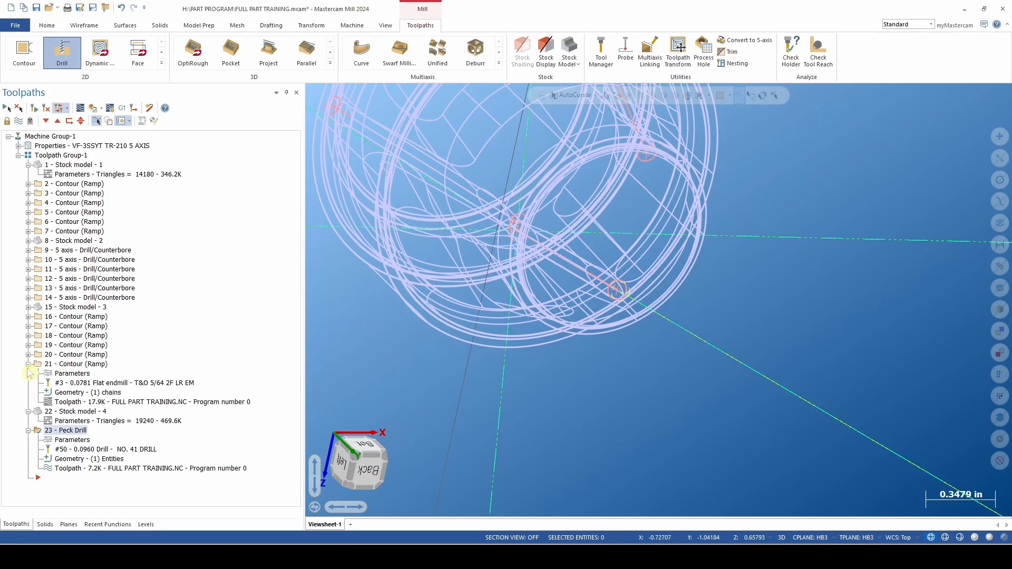
click(29, 364)
click(28, 373)
scroll(464, 427, down, 2)
scroll(505, 391, up, 2)
middle_drag(587, 373, 499, 359)
scroll(499, 358, down, 3)
scroll(764, 378, up, 3)
middle_drag(763, 378, 725, 348)
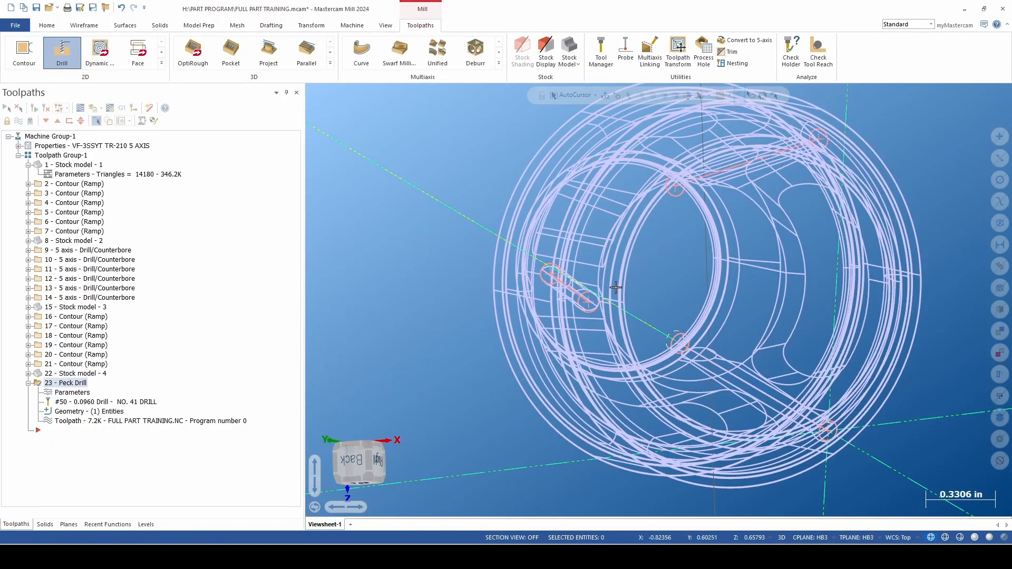
scroll(607, 290, down, 3)
middle_drag(607, 290, 642, 359)
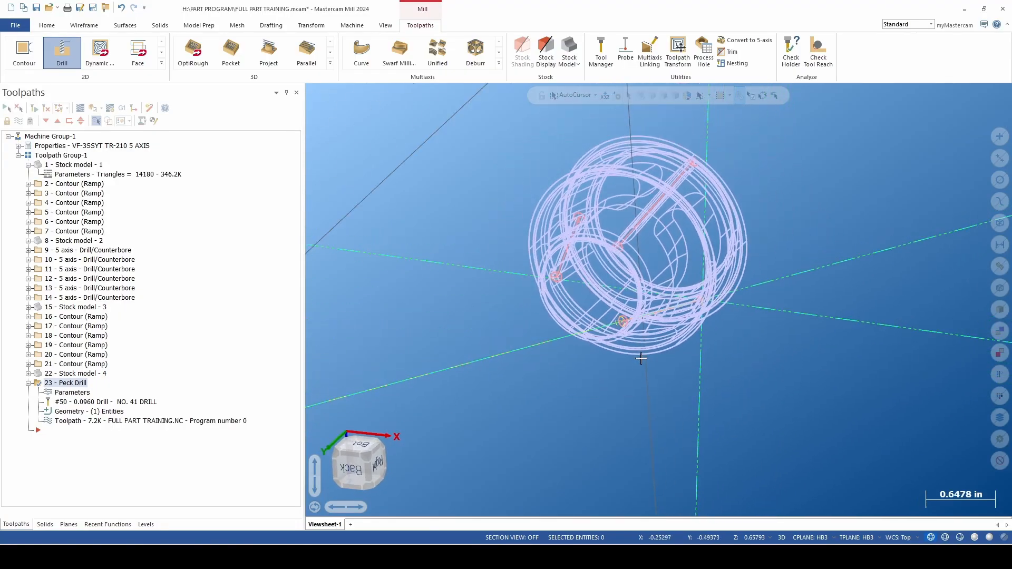
scroll(543, 332, up, 2)
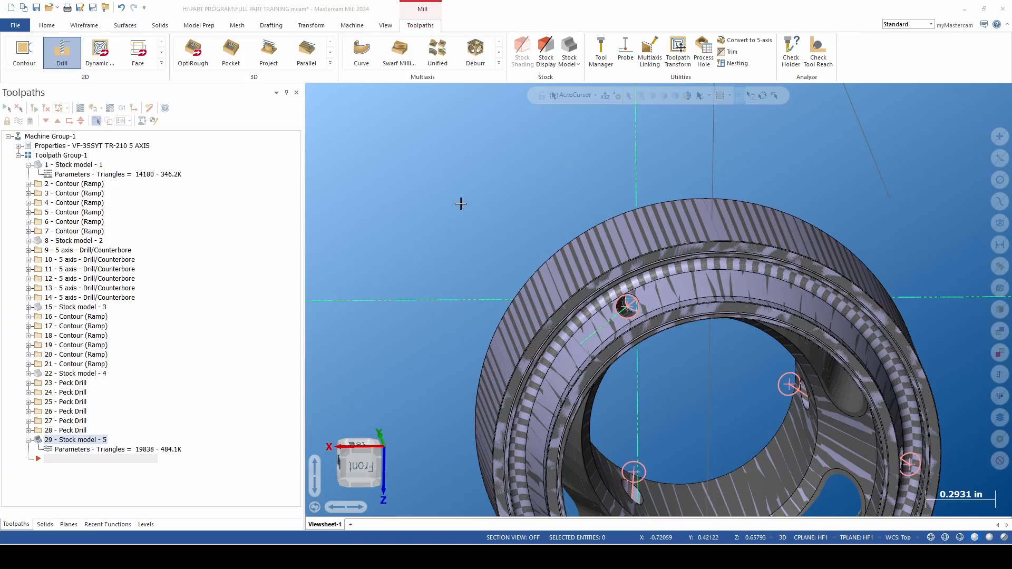
Inspect the drilled holes in stock model 5 against the part from close up and from several angles
scroll(464, 204, down, 2)
scroll(623, 301, up, 5)
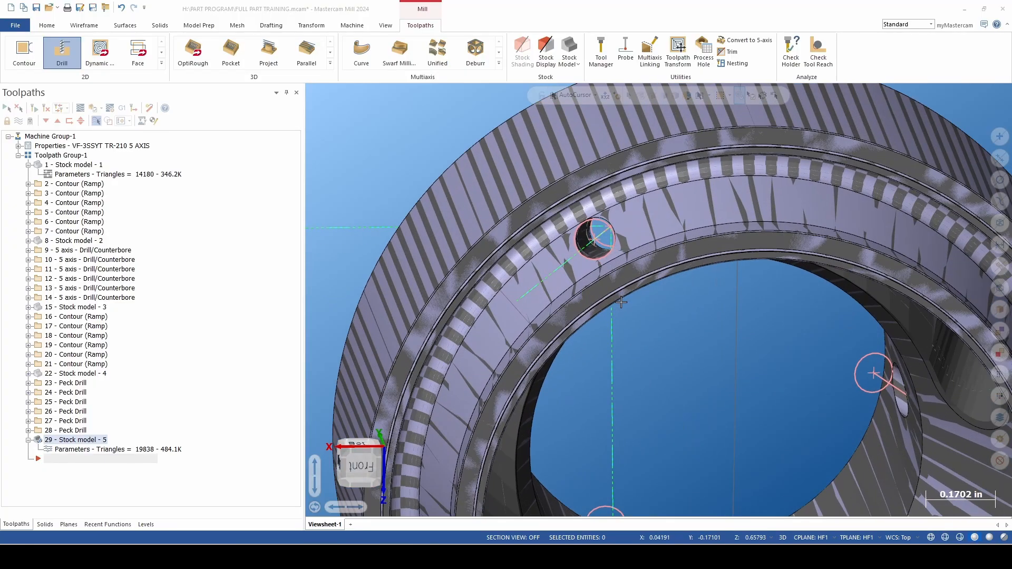
middle_drag(623, 302, 618, 303)
scroll(549, 240, up, 4)
middle_drag(556, 242, 549, 296)
scroll(566, 242, down, 3)
scroll(549, 296, down, 5)
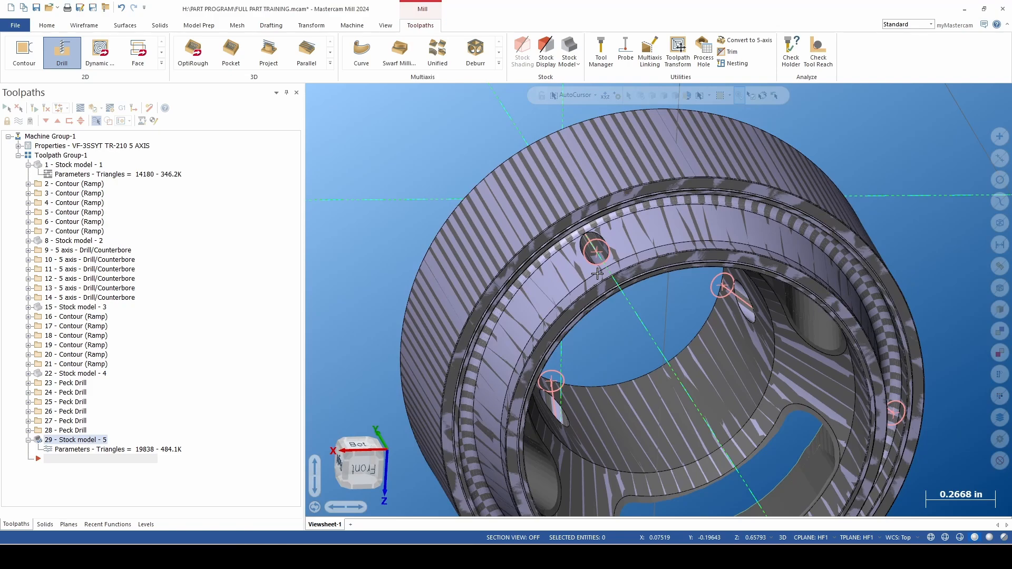
middle_drag(522, 332, 514, 343)
scroll(513, 344, down, 2)
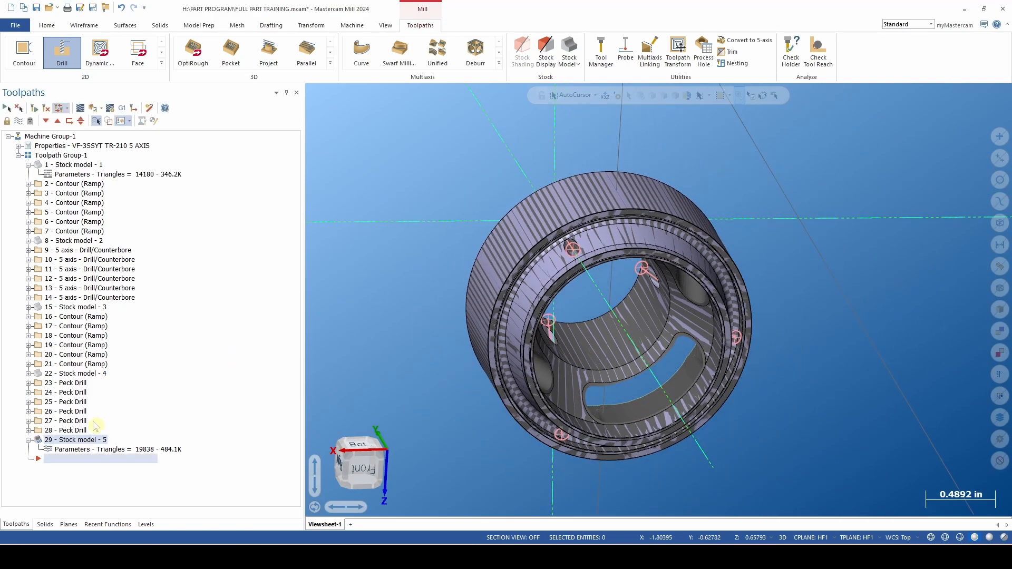
Copy peck drill operations 23 to 28 together with stock model operation 29 to the end of the operation list
click(56, 383)
shift+click(68, 431)
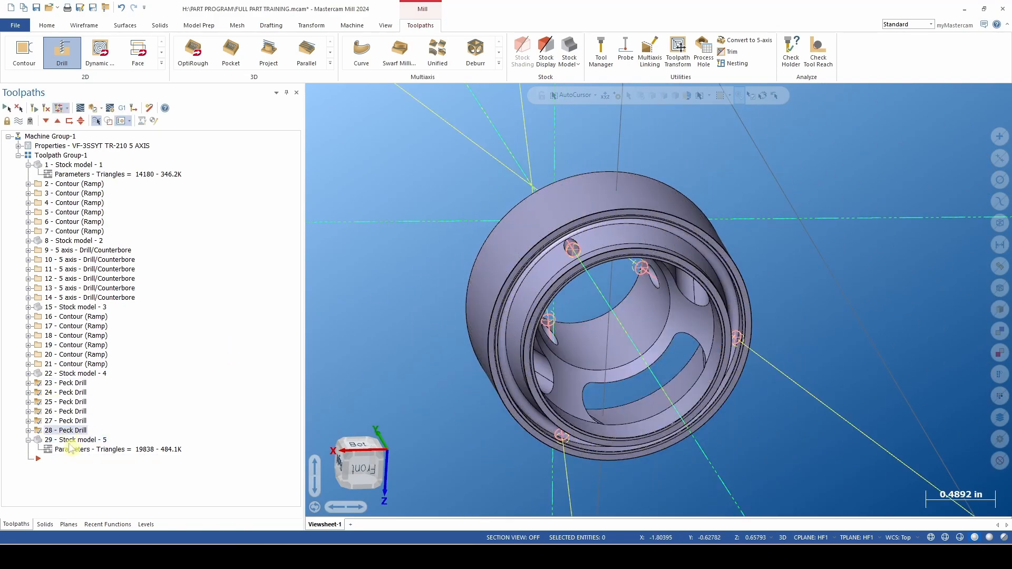
mouse_move(411, 333)
middle_down()
mouse_move(445, 348)
mouse_move(405, 343)
middle_up()
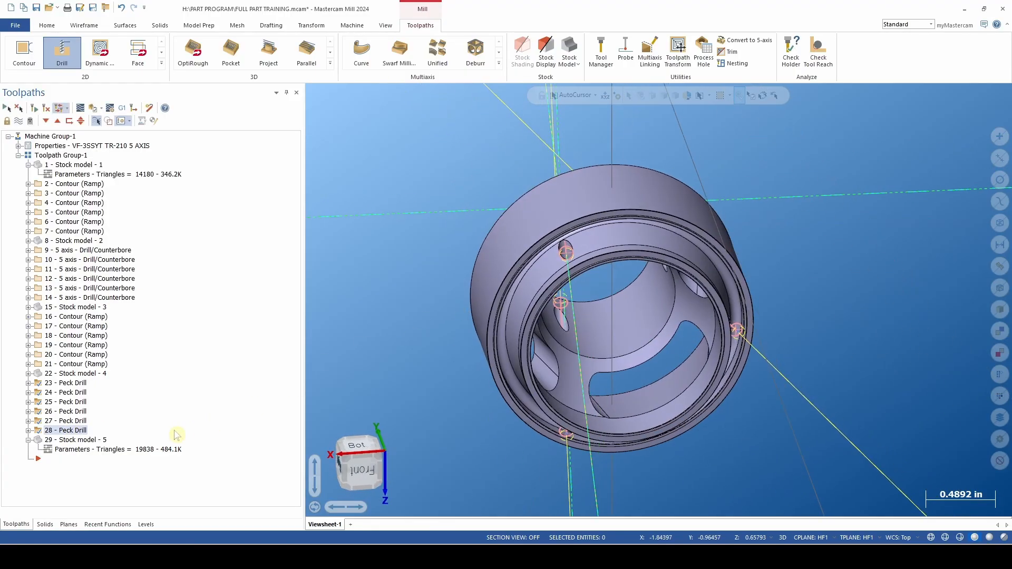
ctrl+click(65, 439)
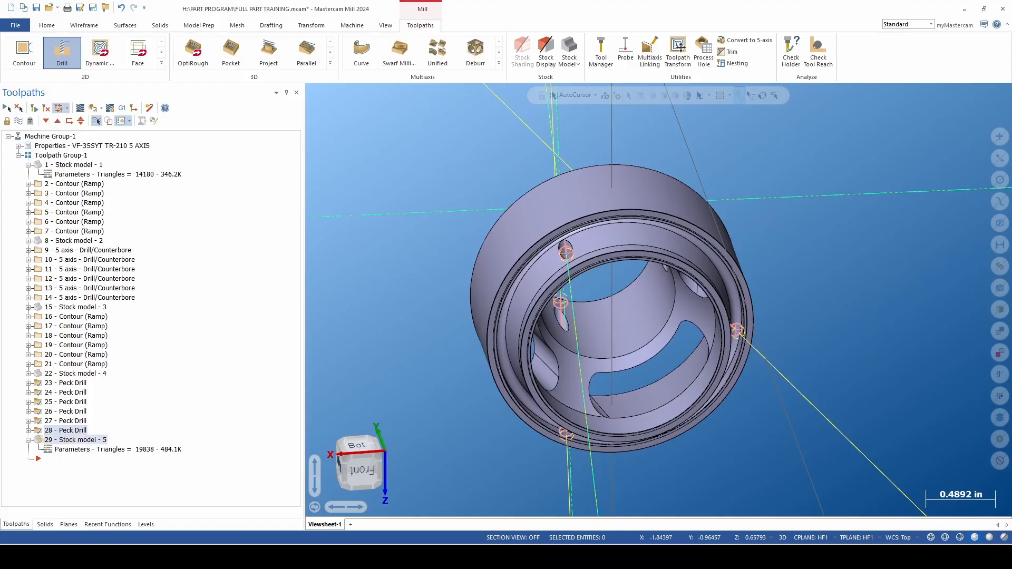
right_drag(52, 476, 83, 469)
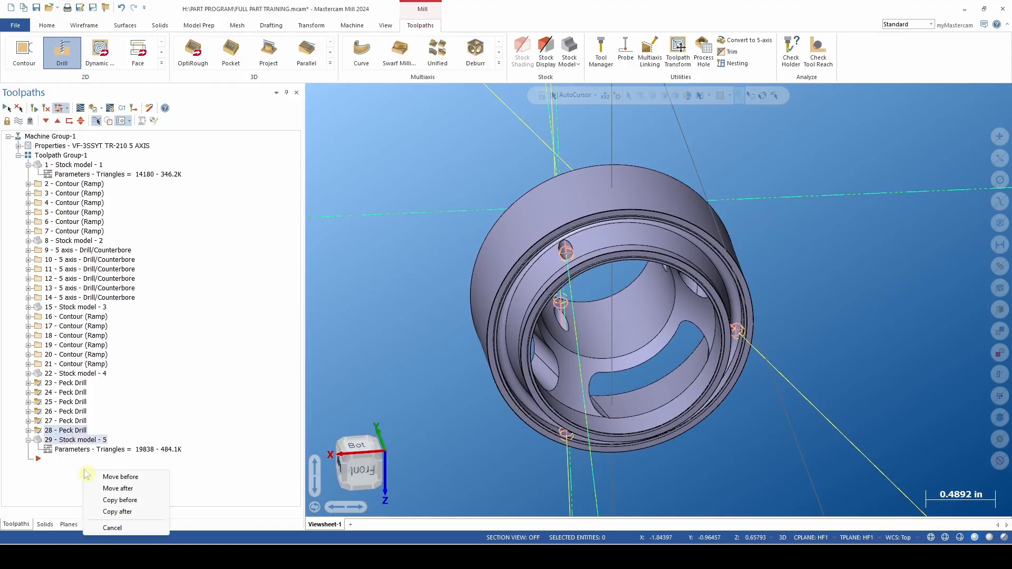
click(119, 512)
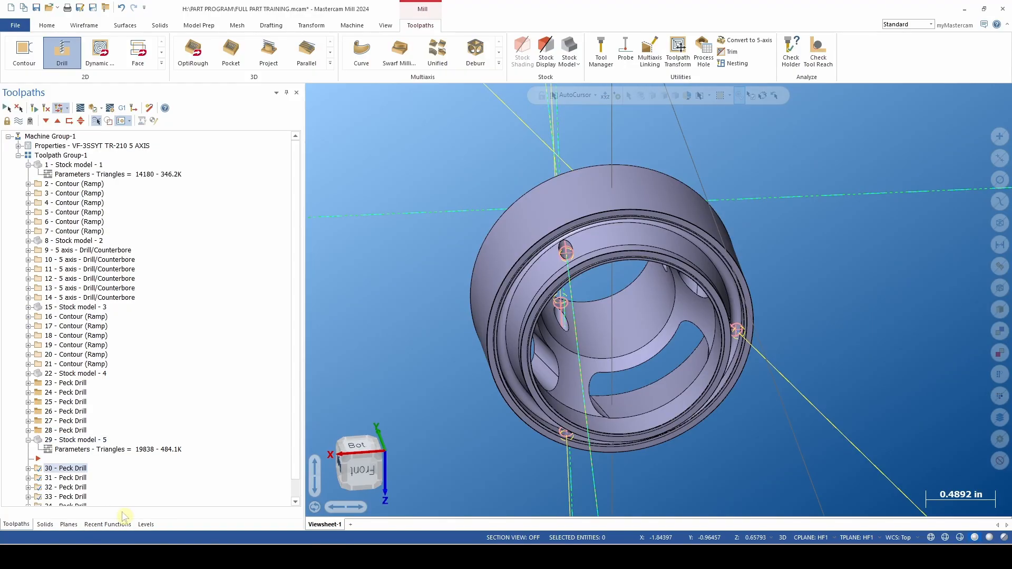
Filter the tool library to reamers and assign the .100 TITAN CARB REAMER to copied peck drill operation 30
click(29, 450)
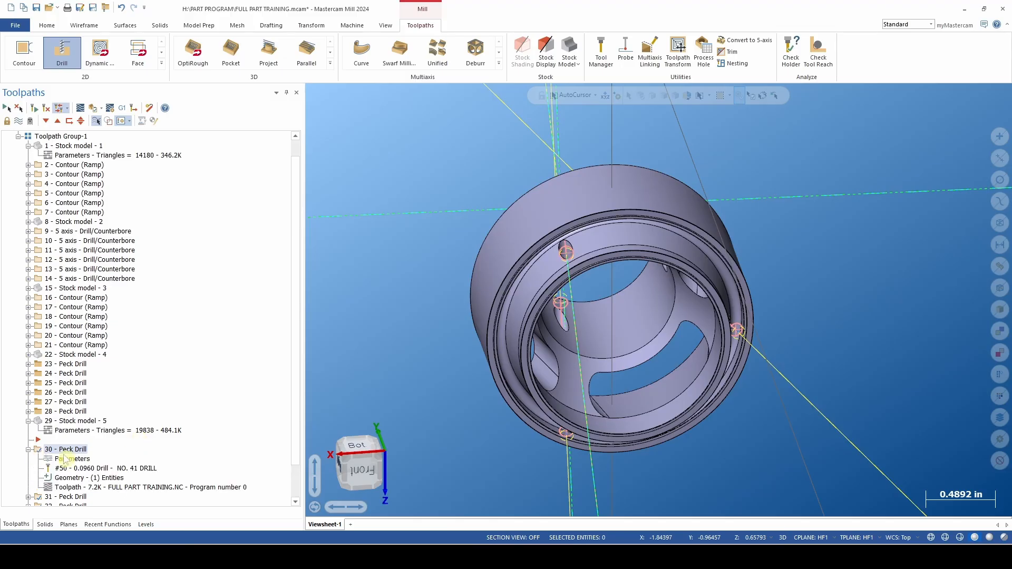
click(72, 459)
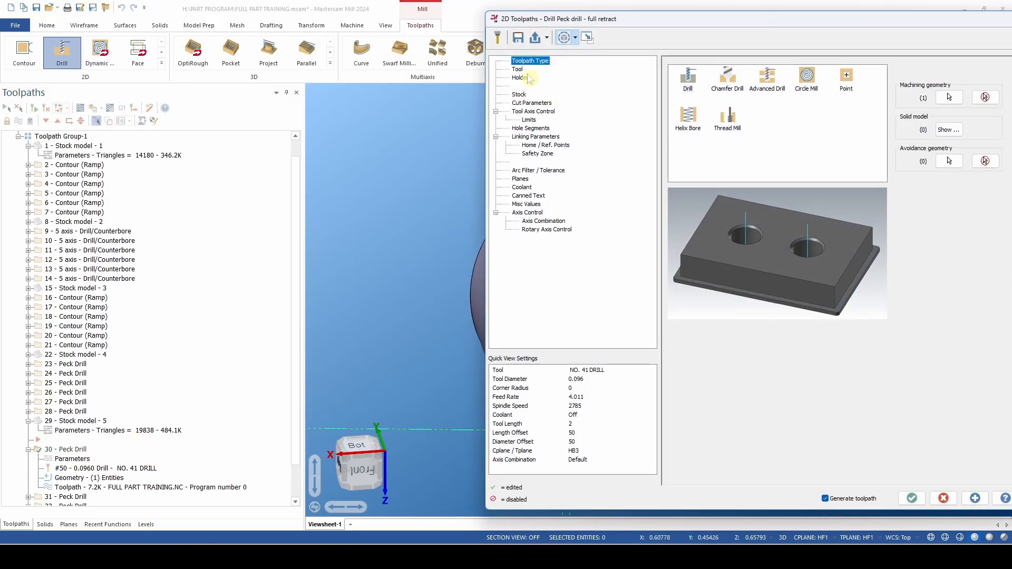
click(518, 69)
right_click(869, 139)
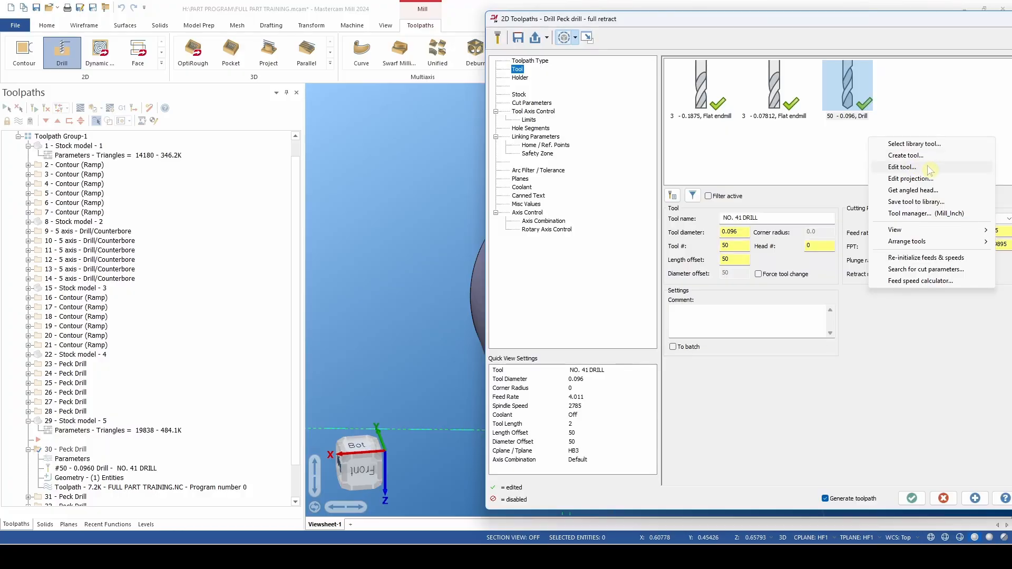
click(938, 143)
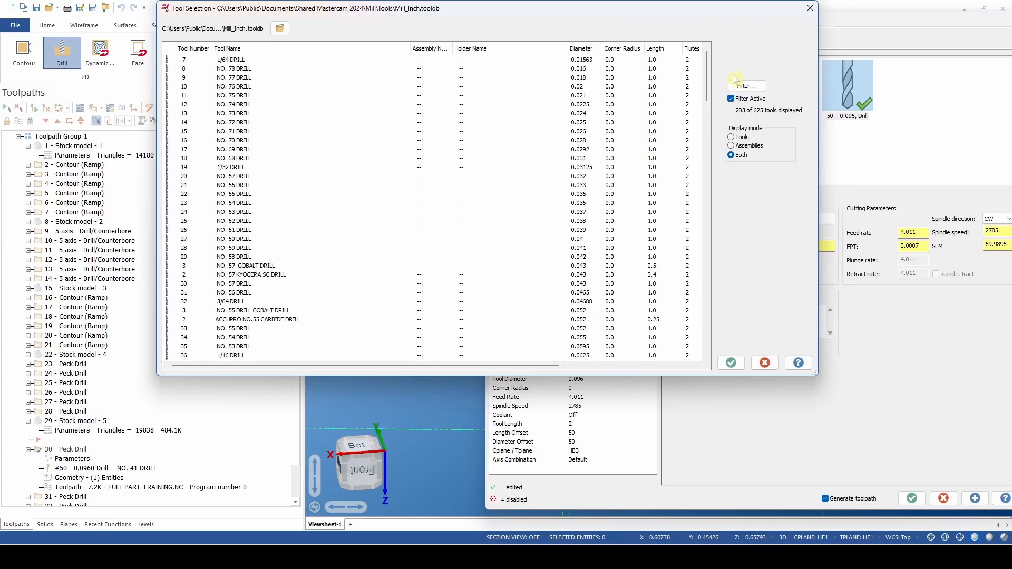
click(747, 85)
click(124, 300)
click(171, 187)
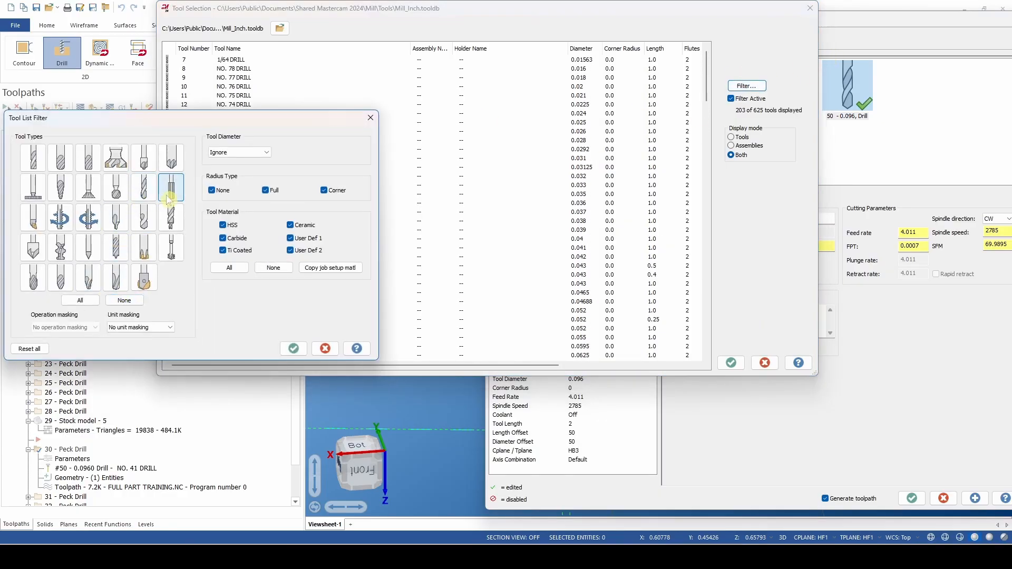
click(293, 348)
click(280, 60)
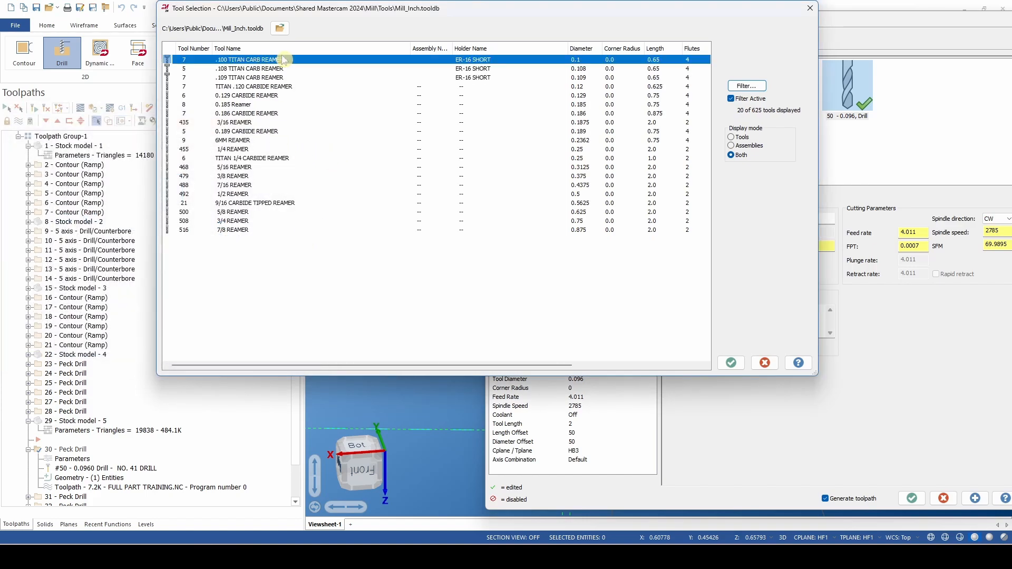
click(730, 362)
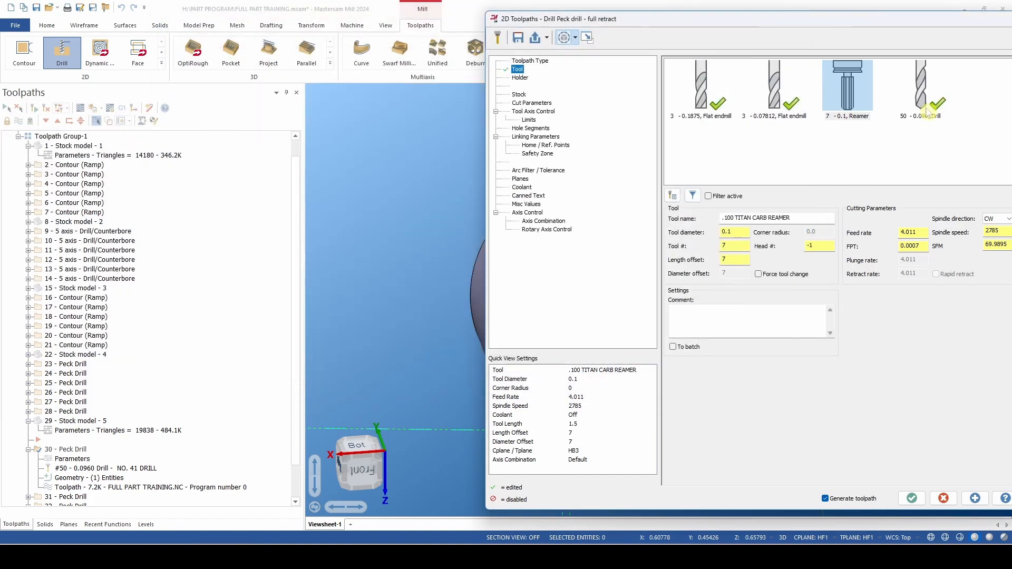
Edit the reamer's geometry to a 0.099 cutting diameter and a 0.095 shank diameter
right_click(838, 90)
click(873, 126)
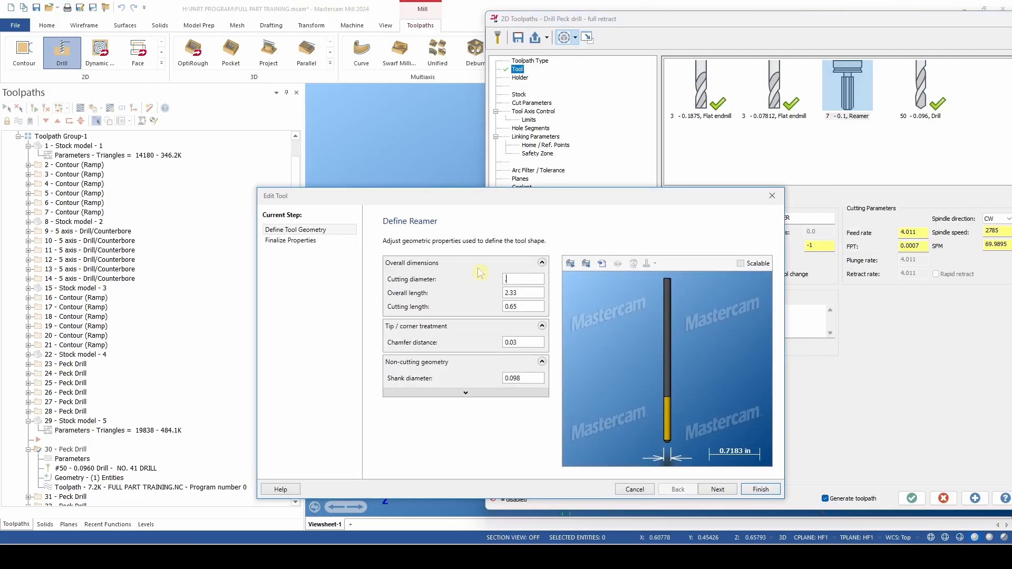
click(534, 378)
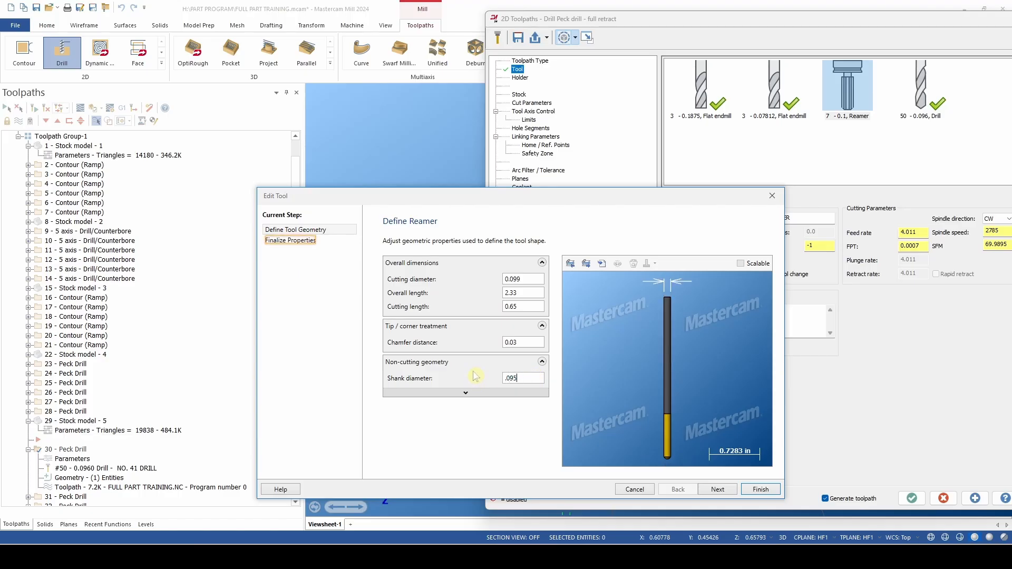
click(321, 251)
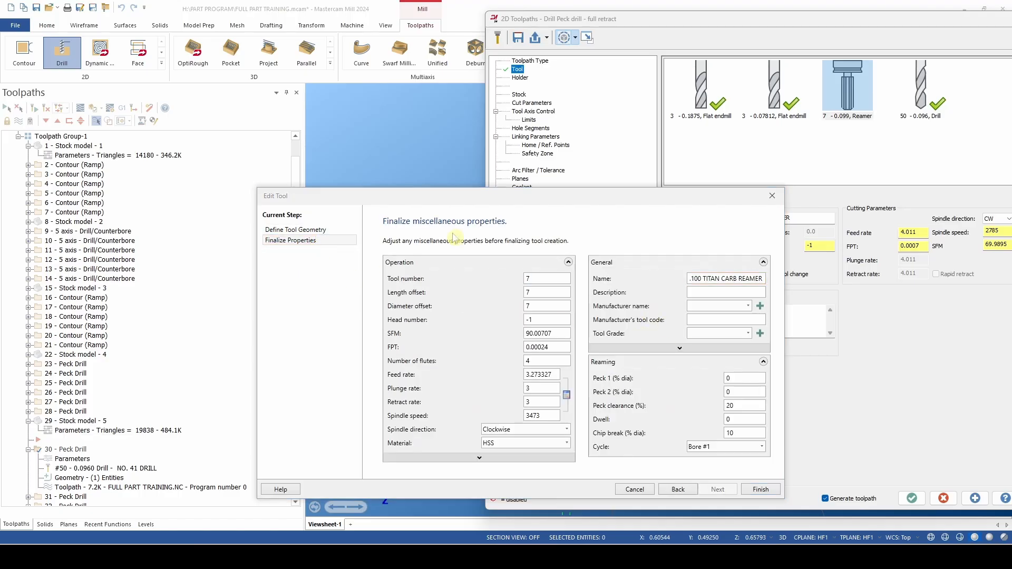
click(295, 230)
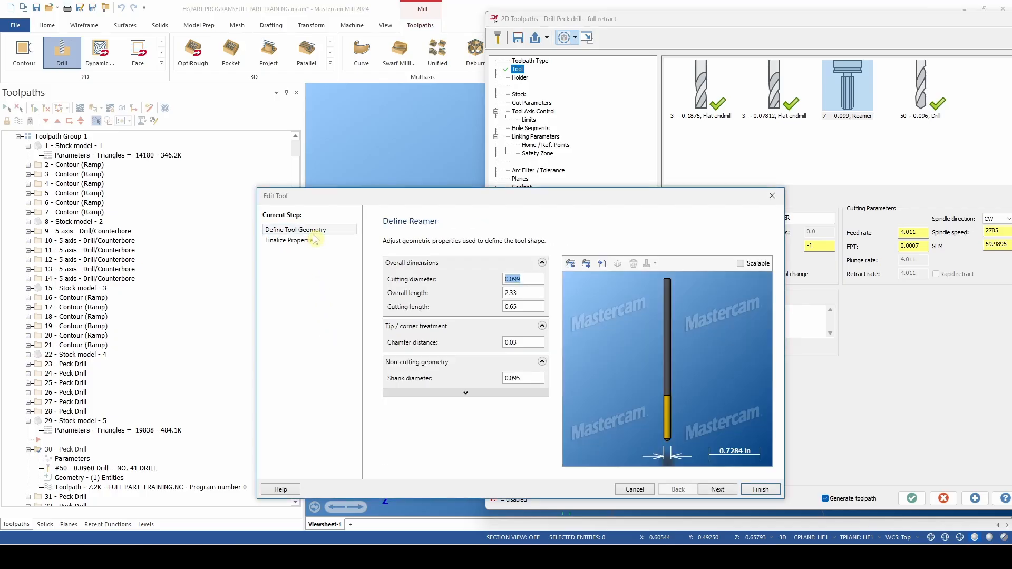
click(313, 240)
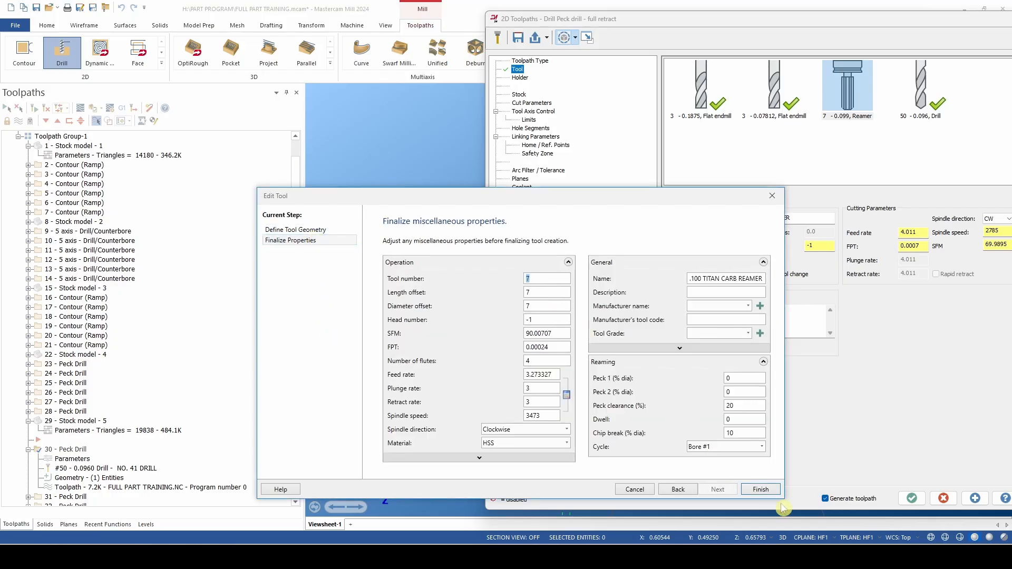
click(761, 489)
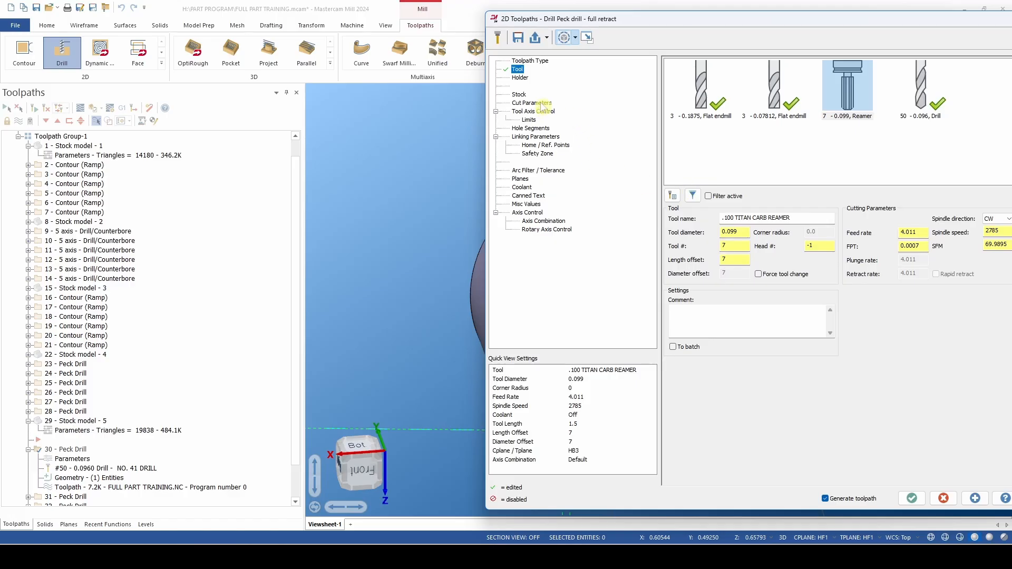
Change the cycle of copied operation 30 from peck drilling to Drill/Counterbore and generate its toolpath
click(543, 104)
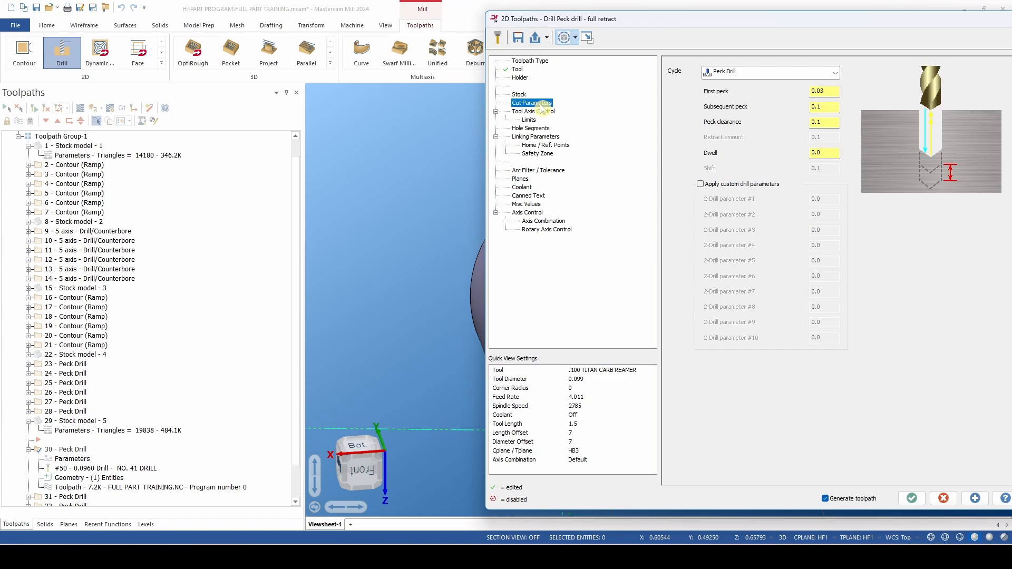
click(749, 72)
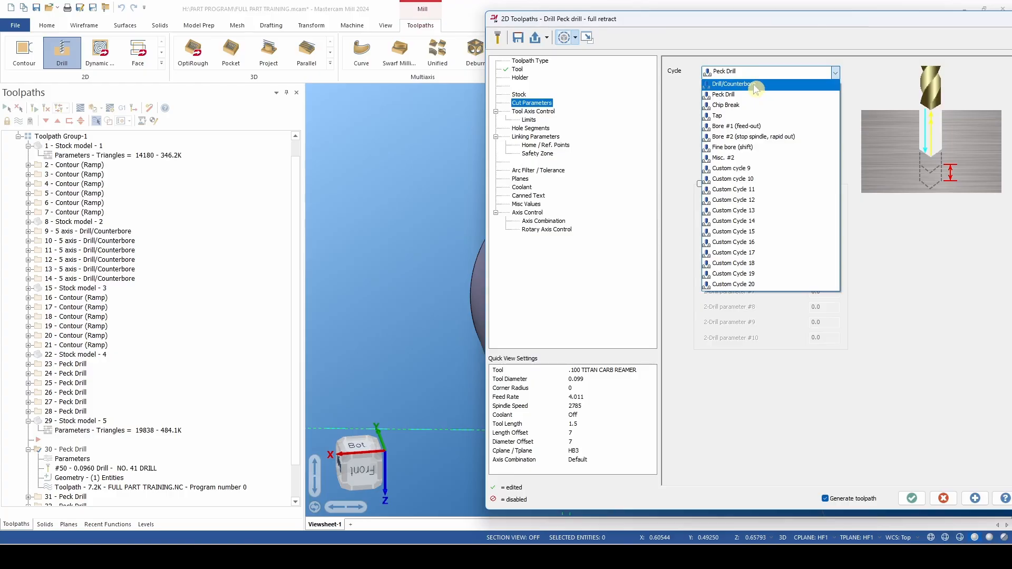
click(755, 85)
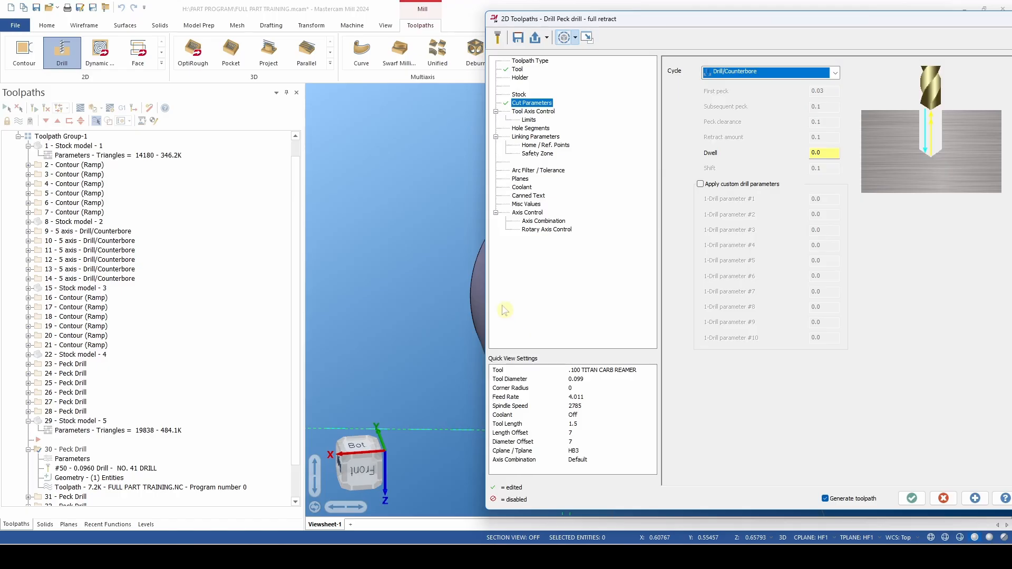
click(912, 498)
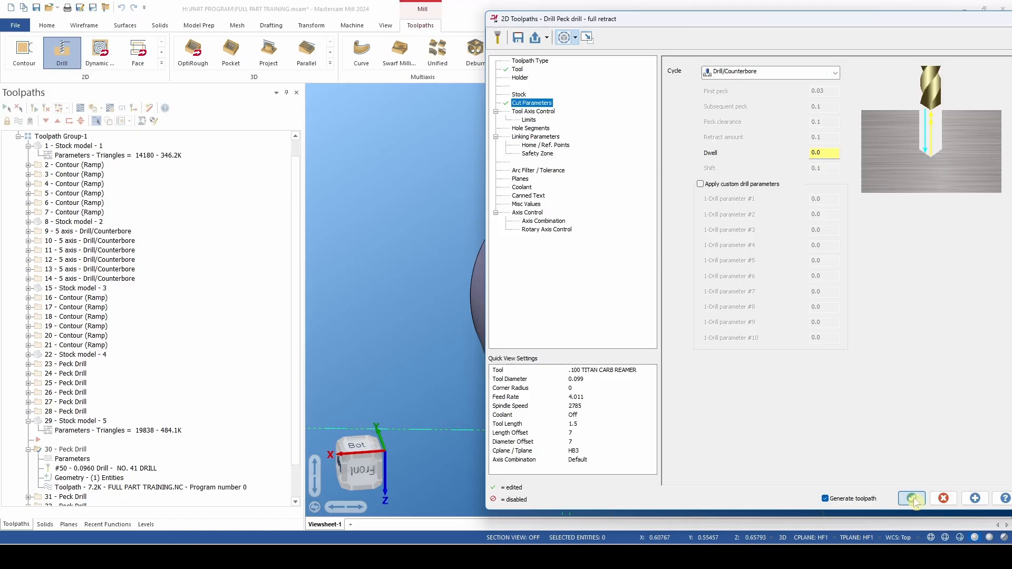
scroll(635, 351, down, 2)
middle_drag(635, 351, 588, 357)
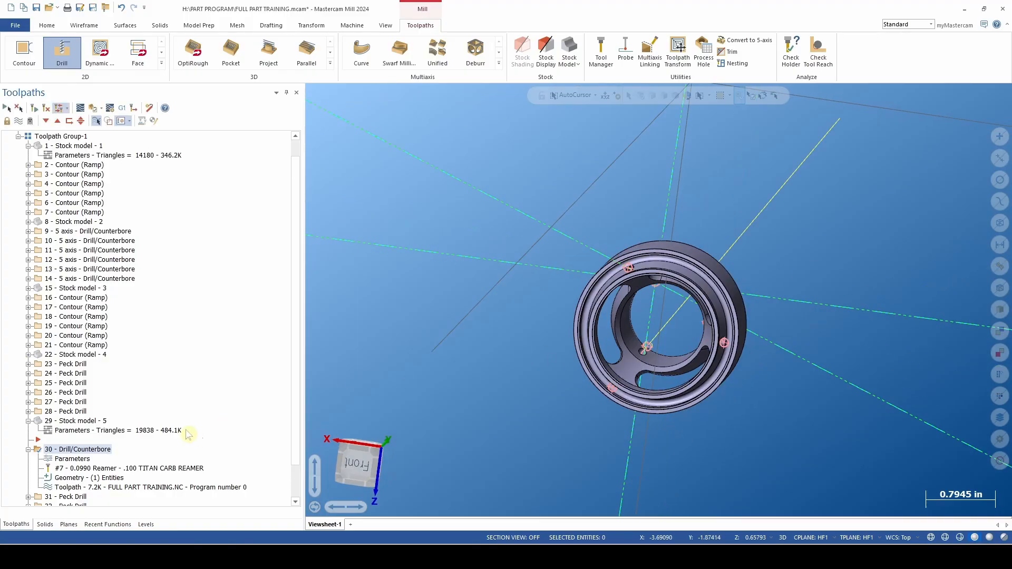
scroll(176, 428, down, 2)
middle_drag(617, 381, 657, 479)
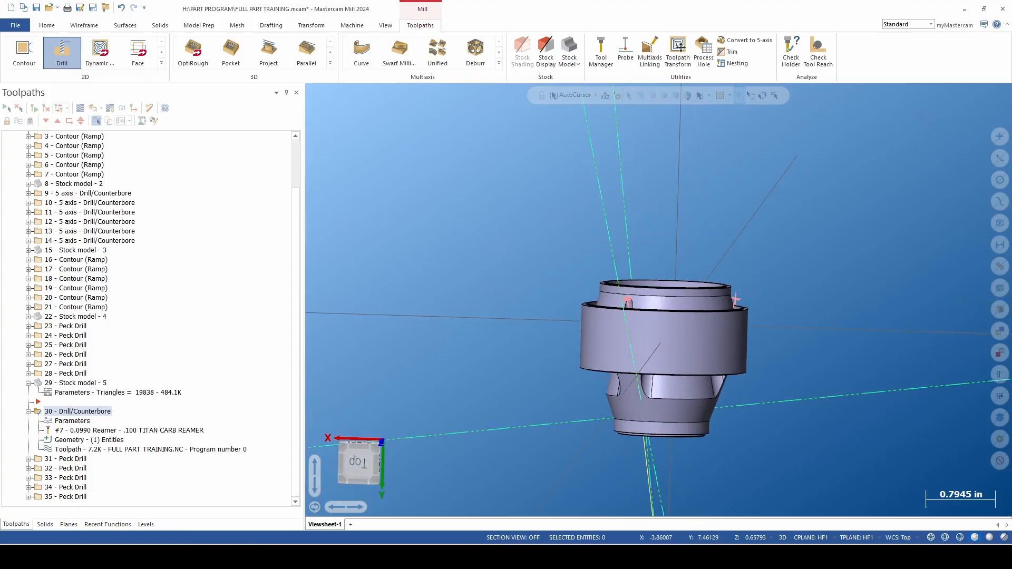
Delete the copied operations 30, 31 and 32, keeping the copies for the other three holes
click(63, 458)
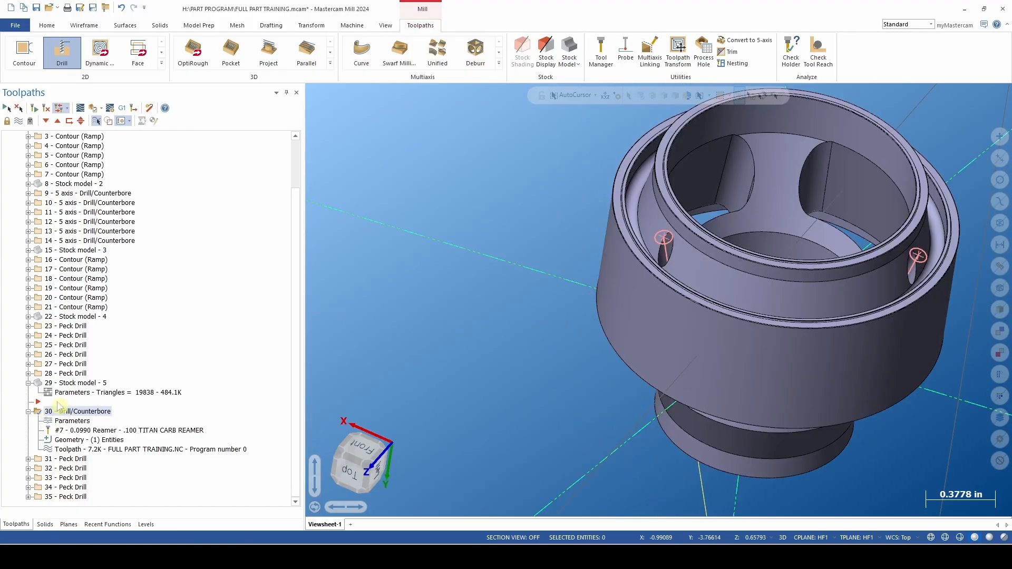
click(69, 459)
ctrl+click(66, 468)
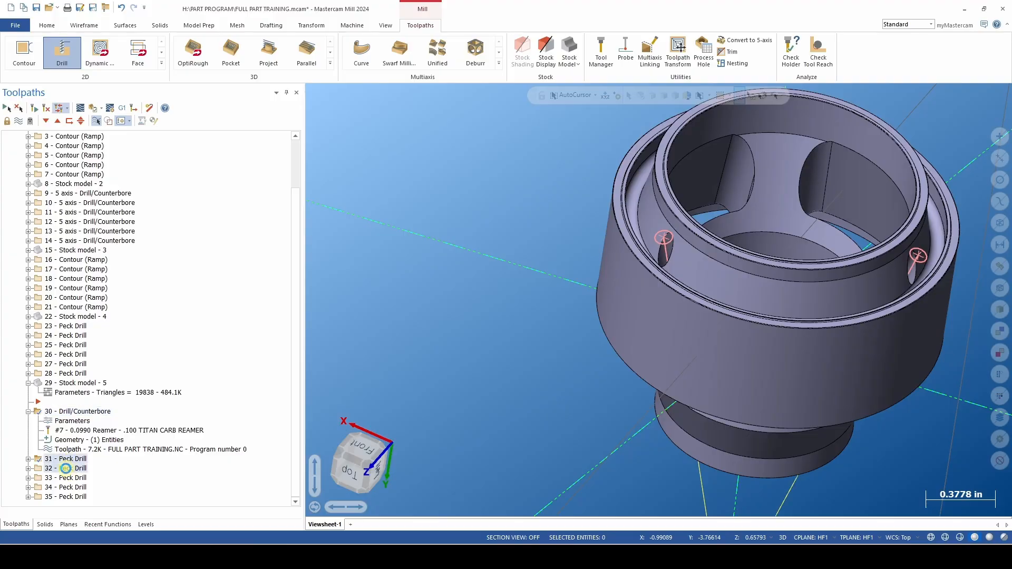
ctrl+click(75, 413)
scroll(489, 291, down, 4)
middle_drag(491, 398, 503, 232)
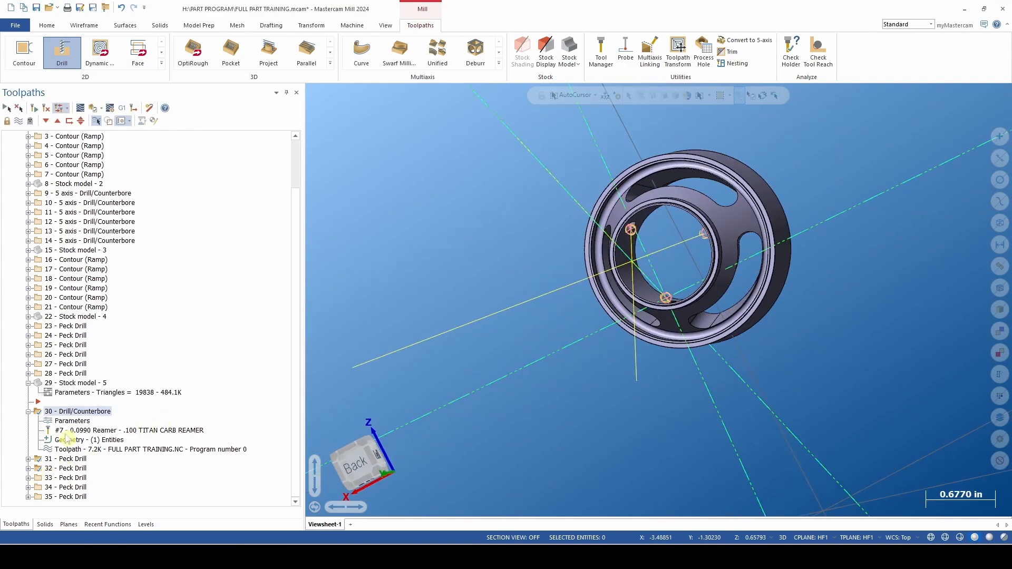
key(Delete)
click(532, 313)
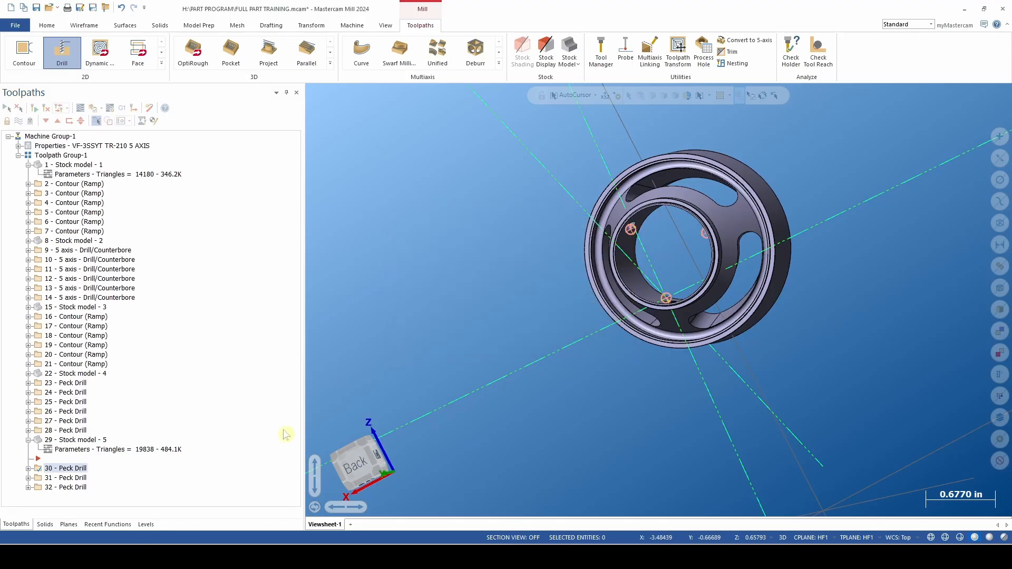
Assign the 0.099 reamer to peck drill operation 30 and change its cycle to Drill/Counterbore
click(28, 468)
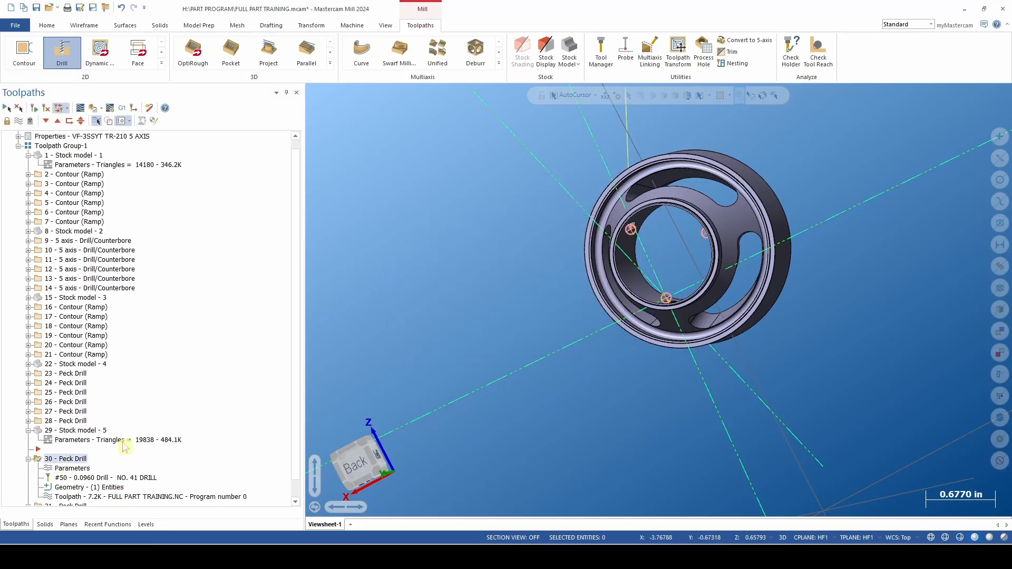
click(68, 468)
click(517, 70)
click(838, 87)
click(532, 102)
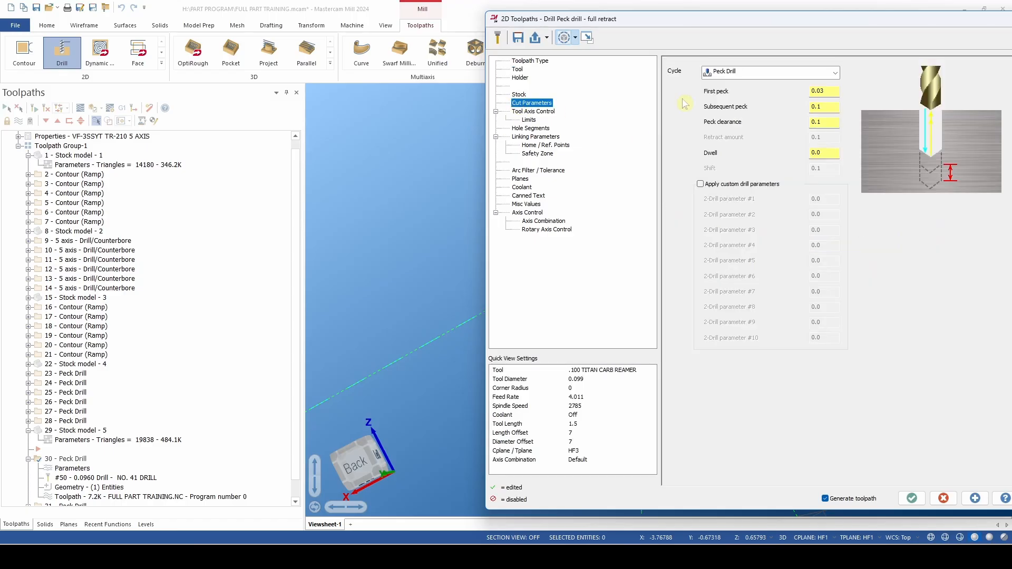
click(760, 72)
click(757, 85)
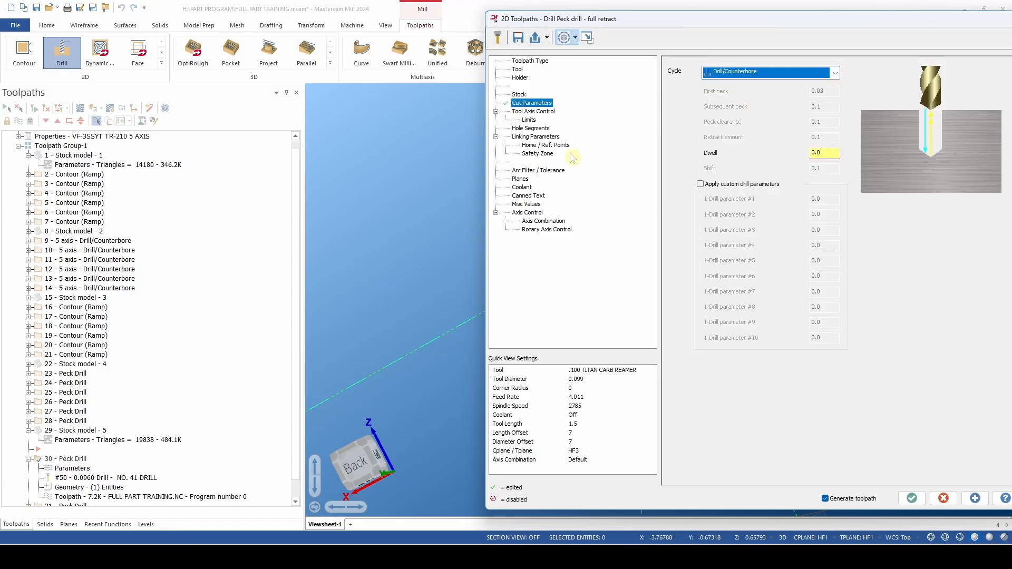
Set the incremental depth of operation 30 to -1.4 and generate its reaming toolpath
click(548, 138)
click(713, 244)
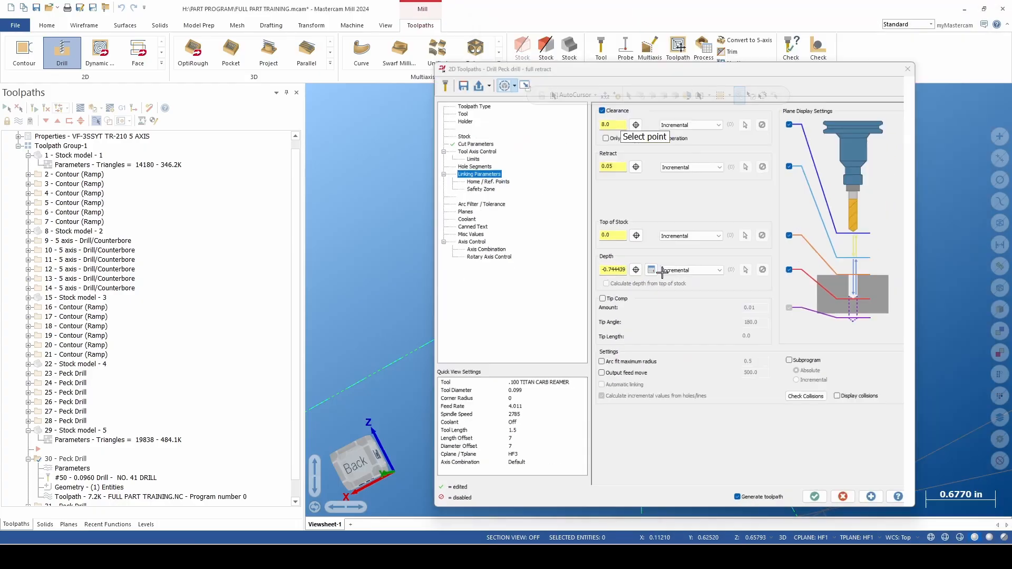
scroll(591, 287, up, 2)
mouse_move(593, 280)
middle_down()
mouse_move(612, 311)
mouse_move(516, 270)
middle_up()
scroll(632, 307, up, 6)
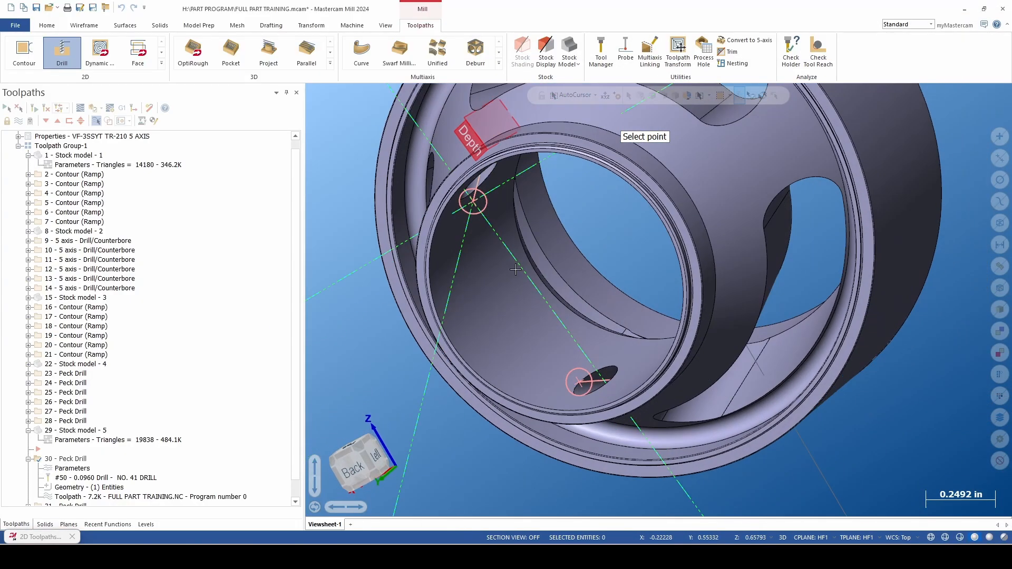
click(472, 201)
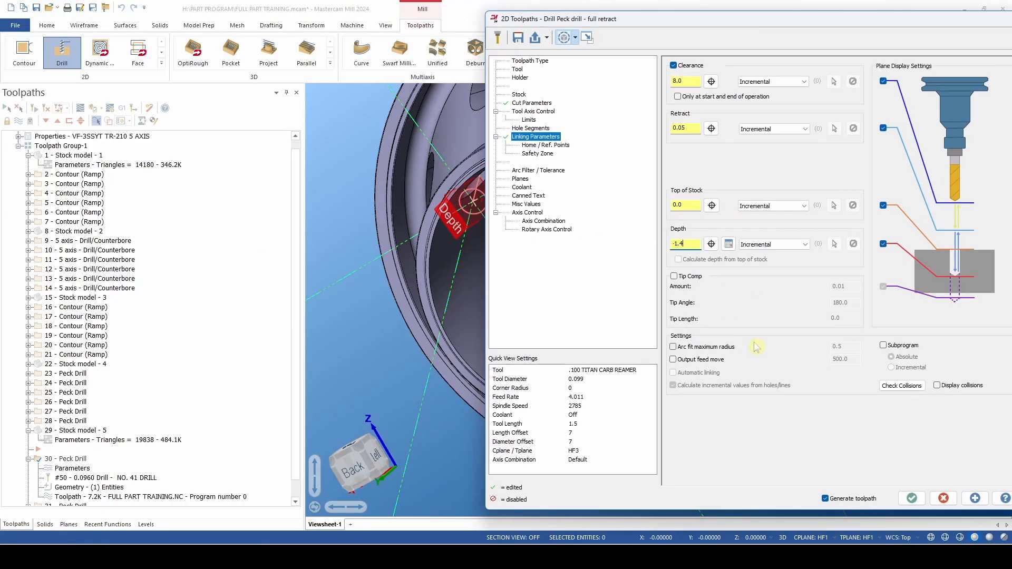
click(911, 498)
Set the incremental depth of peck drill operation 31 to -1.5 and assign the 0.099 reamer to it
scroll(55, 495, down, 1)
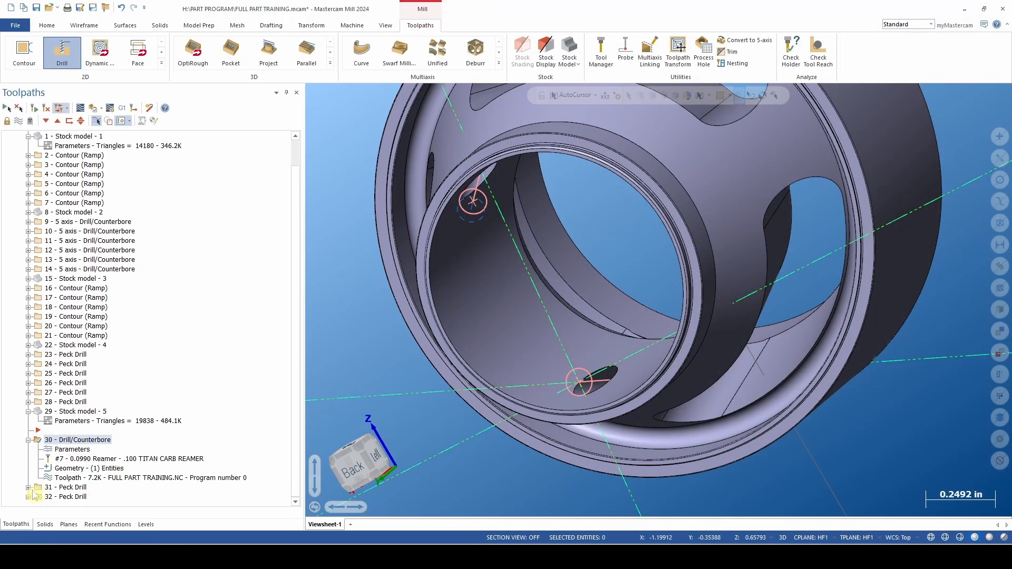
click(29, 487)
click(72, 468)
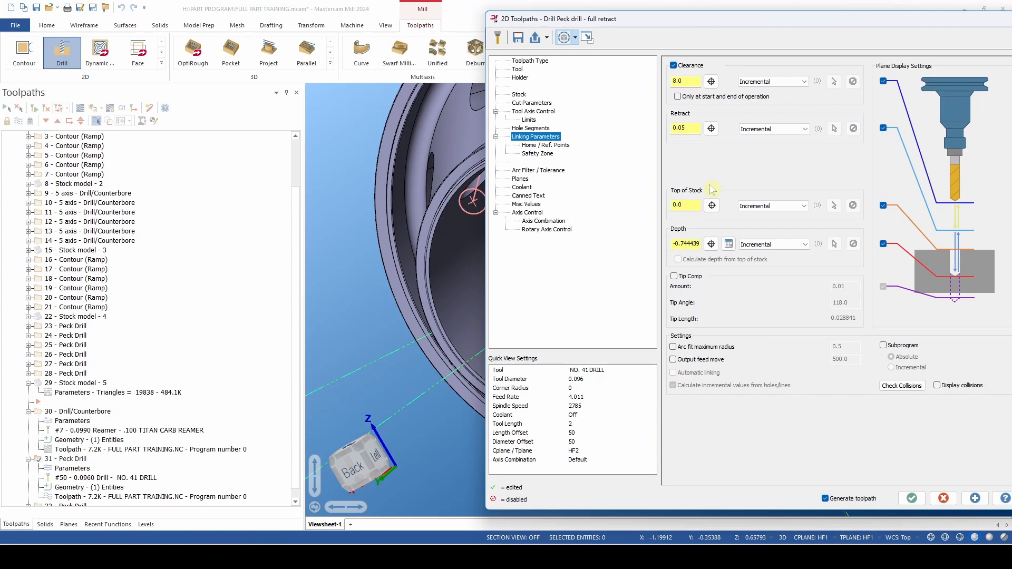
double_click(673, 246)
text(-1.5)
click(517, 69)
click(840, 95)
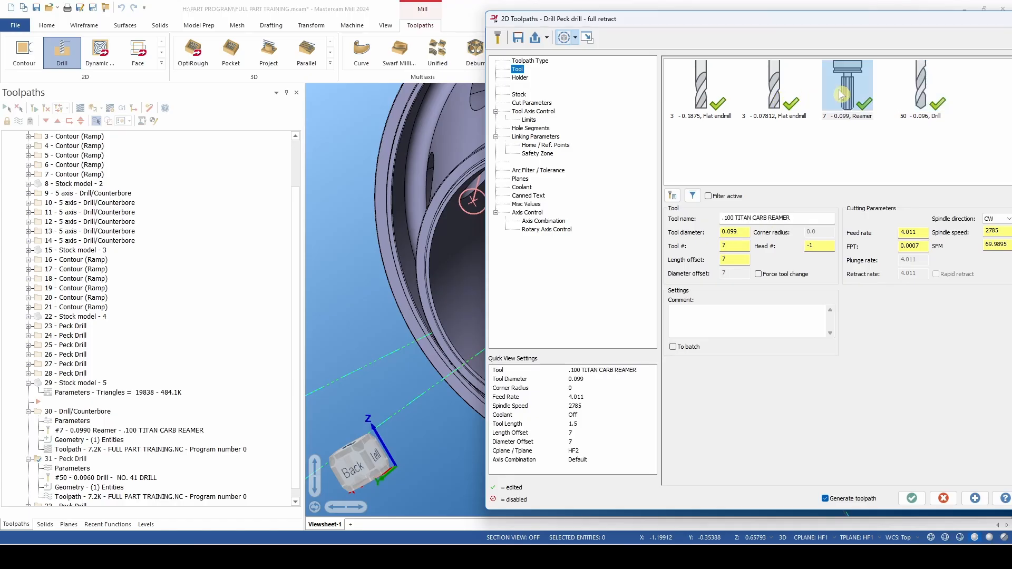
Change the cycle of operation 31 to Drill/Counterbore and generate its reaming toolpath
click(542, 111)
click(536, 137)
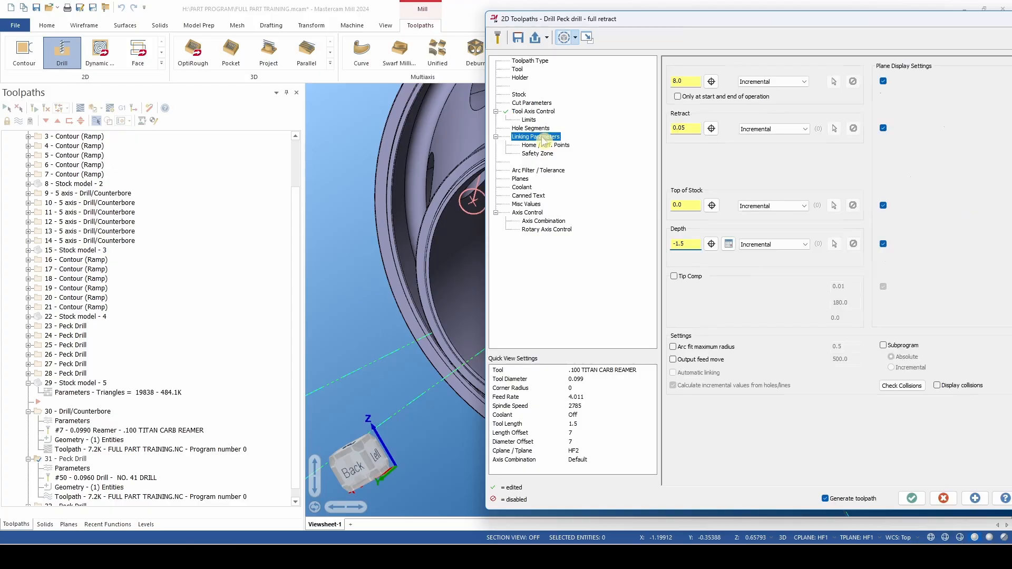
click(532, 103)
click(757, 75)
click(759, 85)
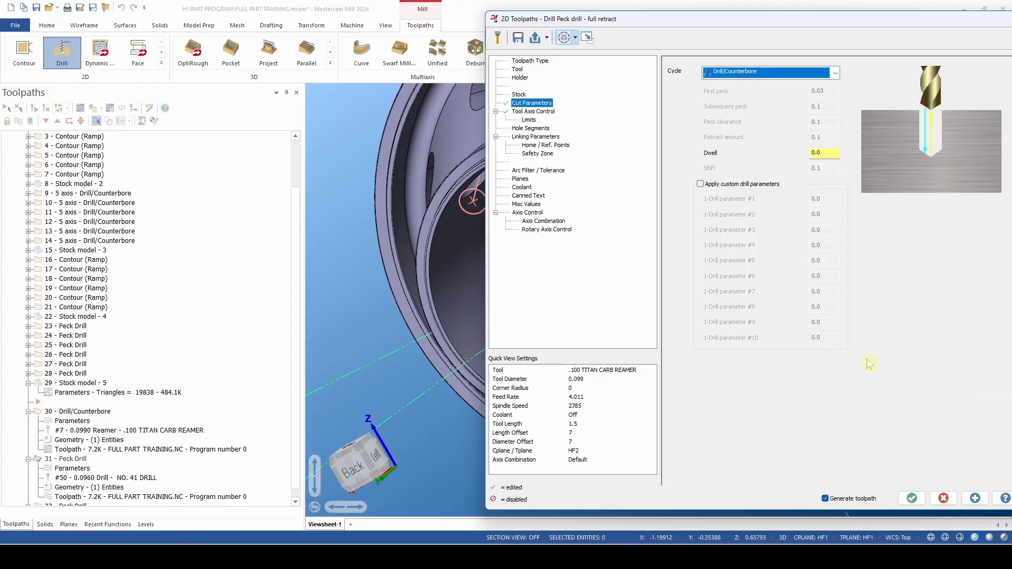
click(911, 499)
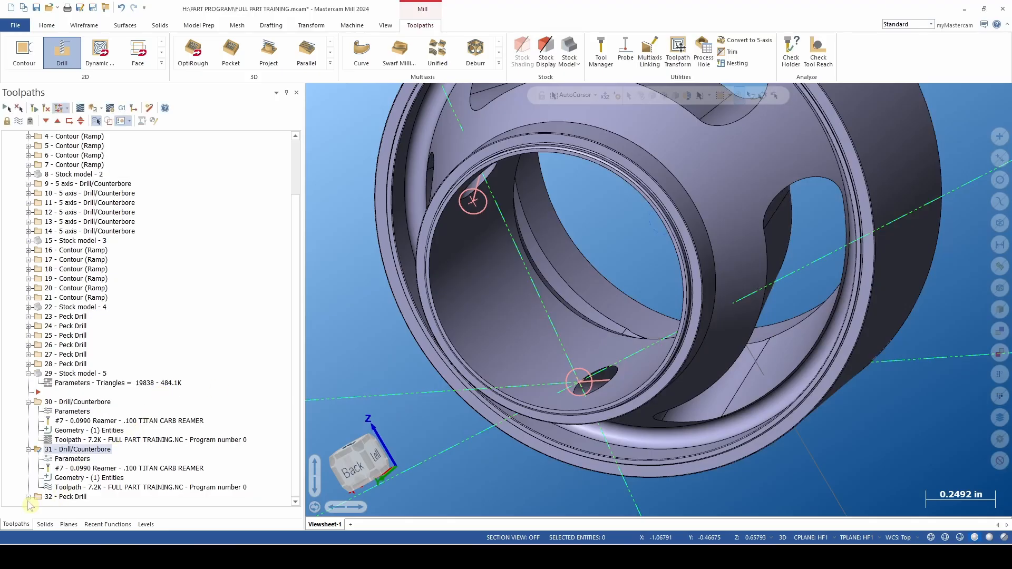
Change the cycle of peck drill operation 32 to Drill/Counterbore and assign the 0.099 reamer
click(72, 468)
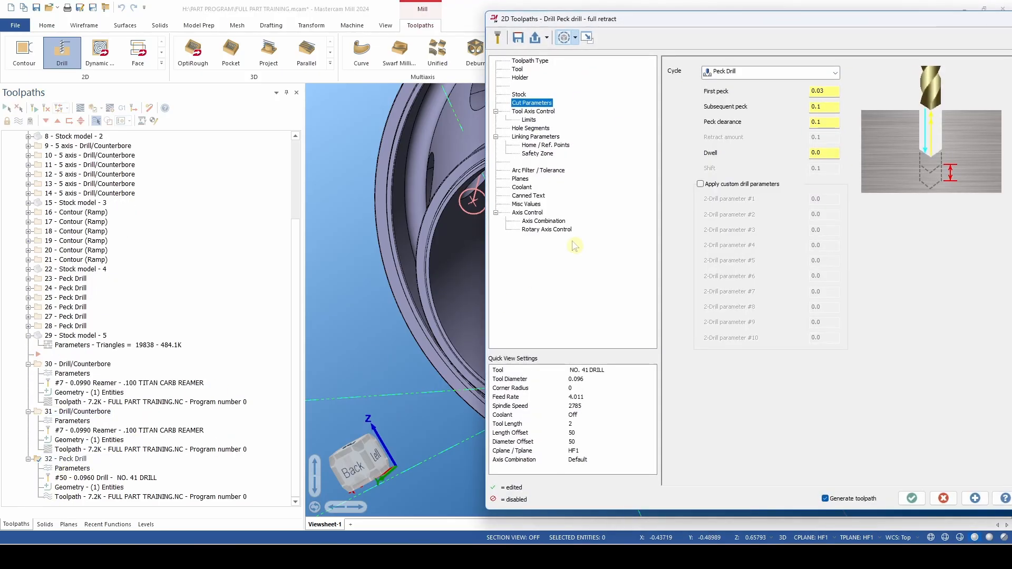
click(779, 72)
click(773, 85)
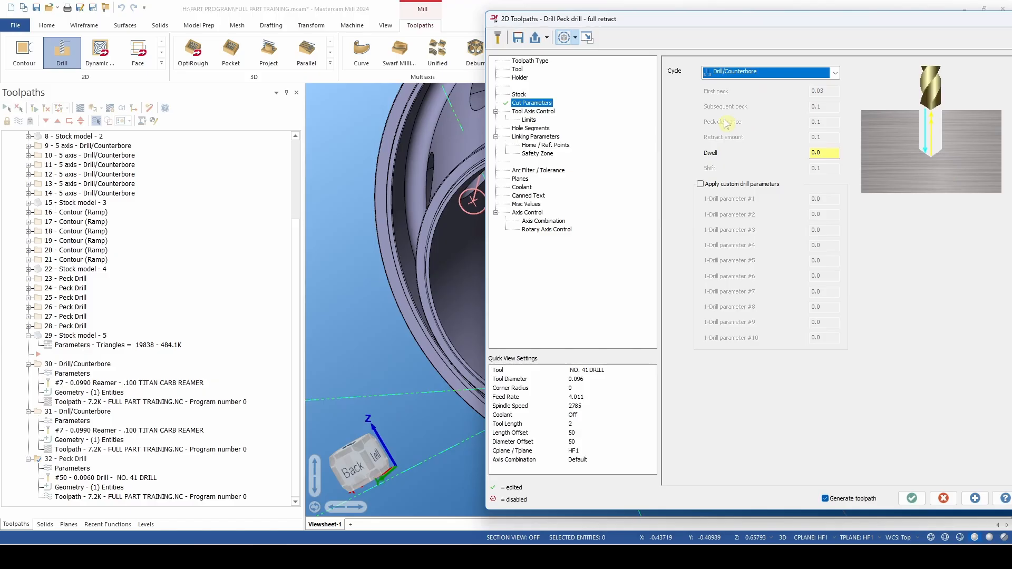
click(522, 70)
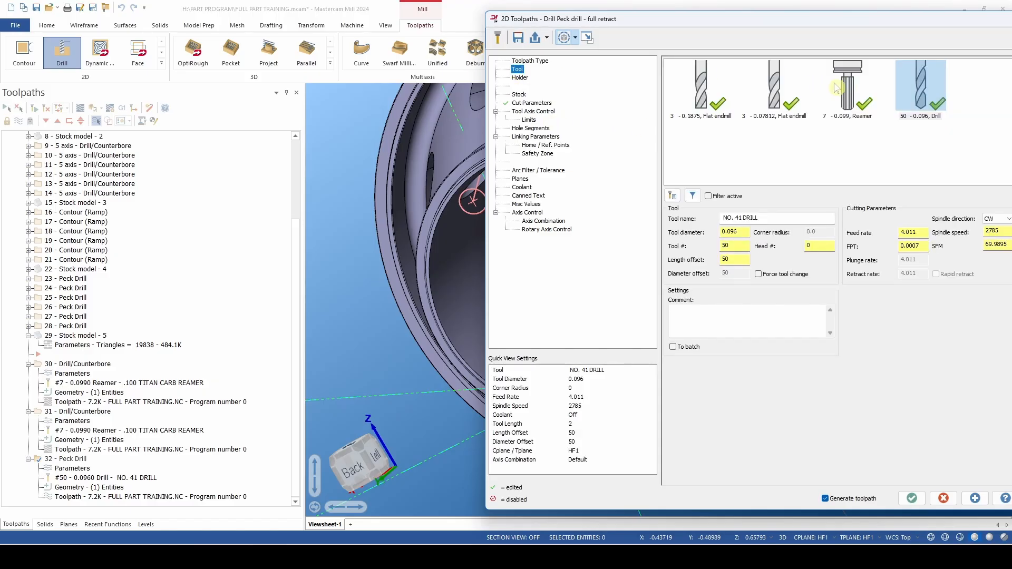
click(837, 88)
Set the incremental depth of operation 32 to -1.5 and generate its reaming toolpath
click(535, 137)
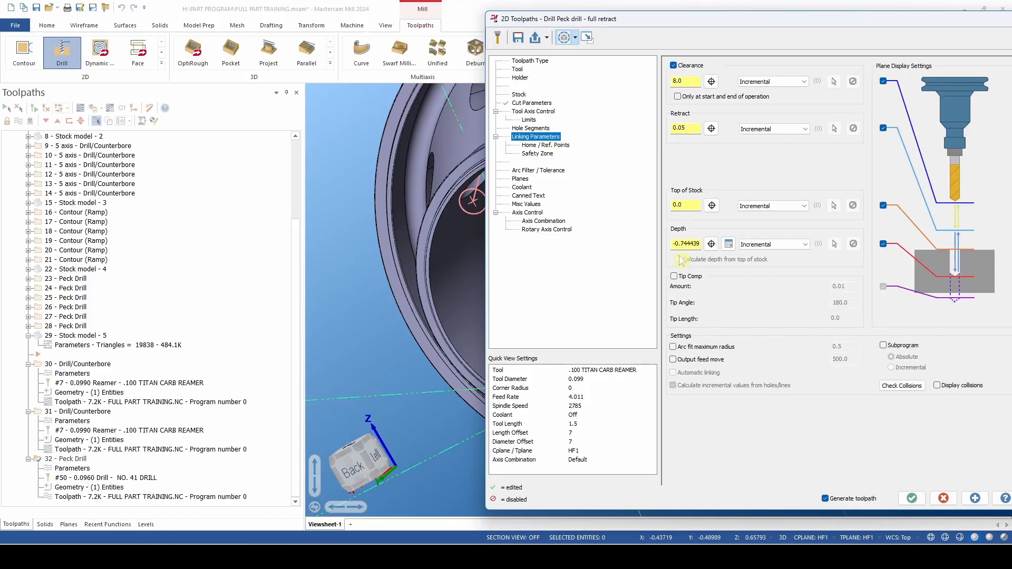
double_click(700, 242)
text(-1.5)
click(912, 498)
Backplot reaming operation 32 and step the 0.099 reamer down into its angled hole
scroll(746, 304, down, 5)
middle_drag(746, 305, 662, 370)
scroll(531, 284, down, 4)
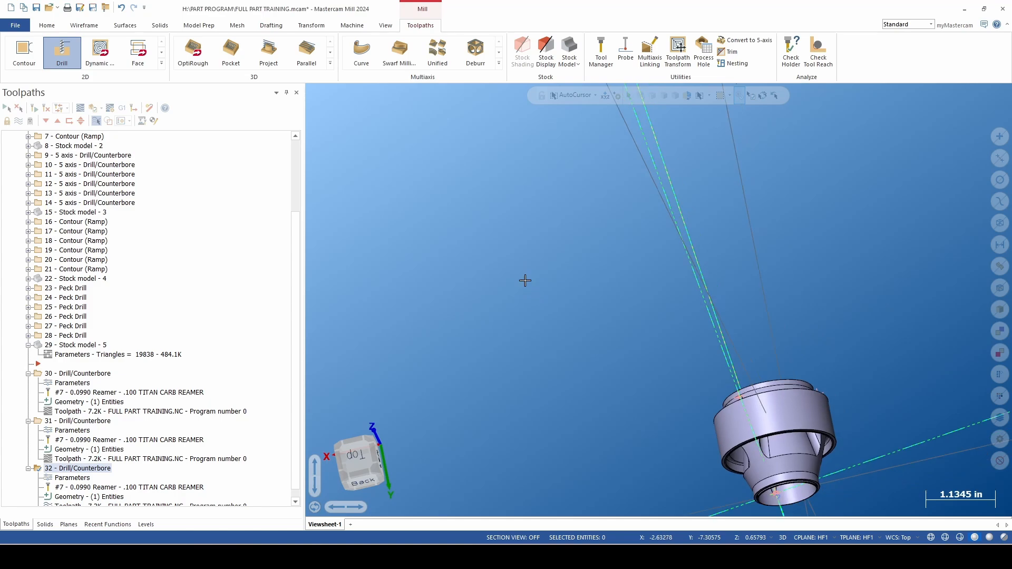
middle_drag(524, 280, 432, 295)
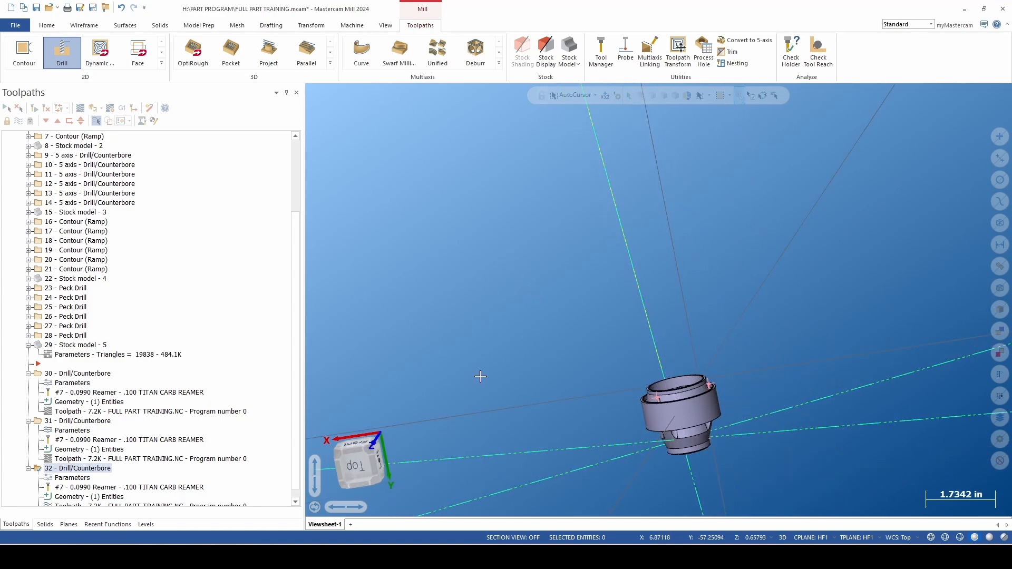
click(80, 108)
key(s)
key(s)
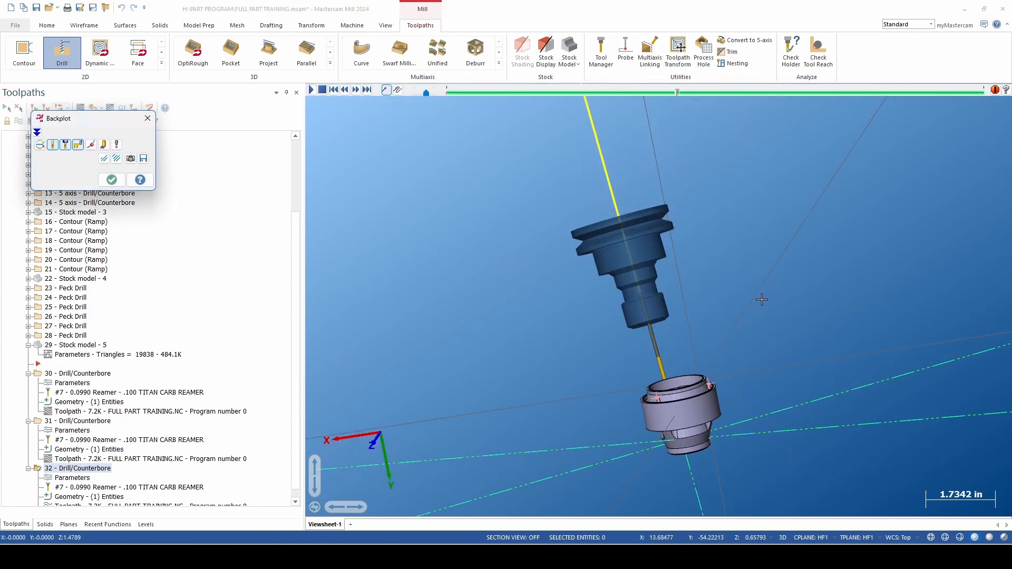
scroll(676, 397, up, 2)
middle_drag(676, 392, 890, 369)
scroll(557, 493, up, 2)
middle_drag(557, 493, 557, 438)
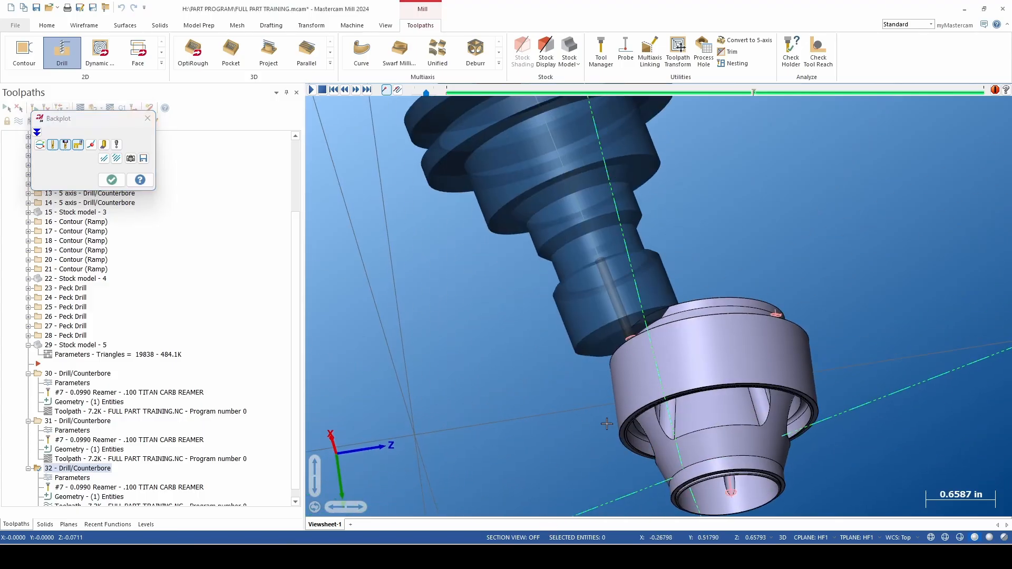
Hide the tool holder in the backplot, check the reamer tip inside the bore, and end the backplot
click(69, 146)
middle_drag(474, 295, 552, 230)
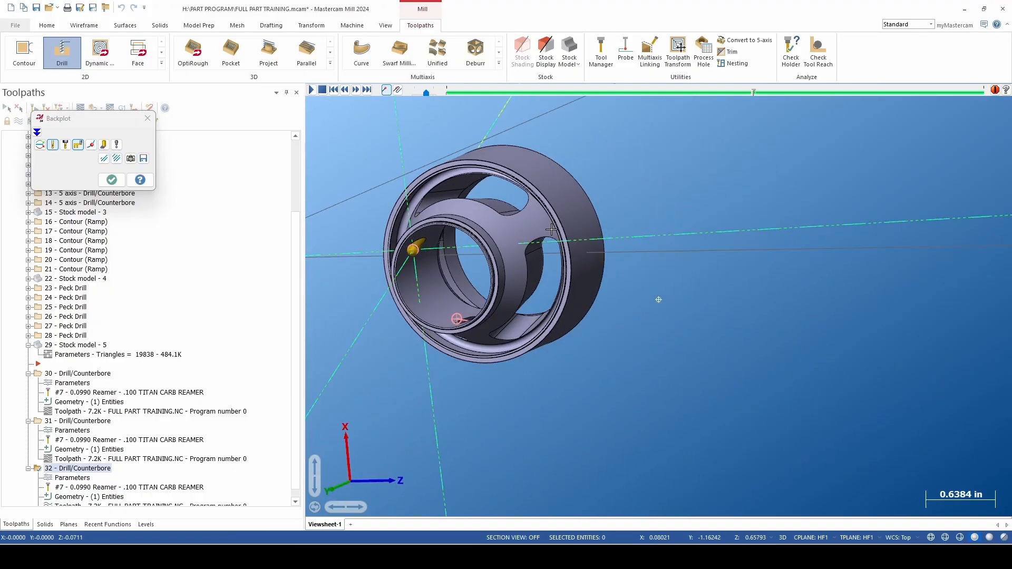
scroll(389, 243, up, 3)
middle_drag(403, 198, 383, 235)
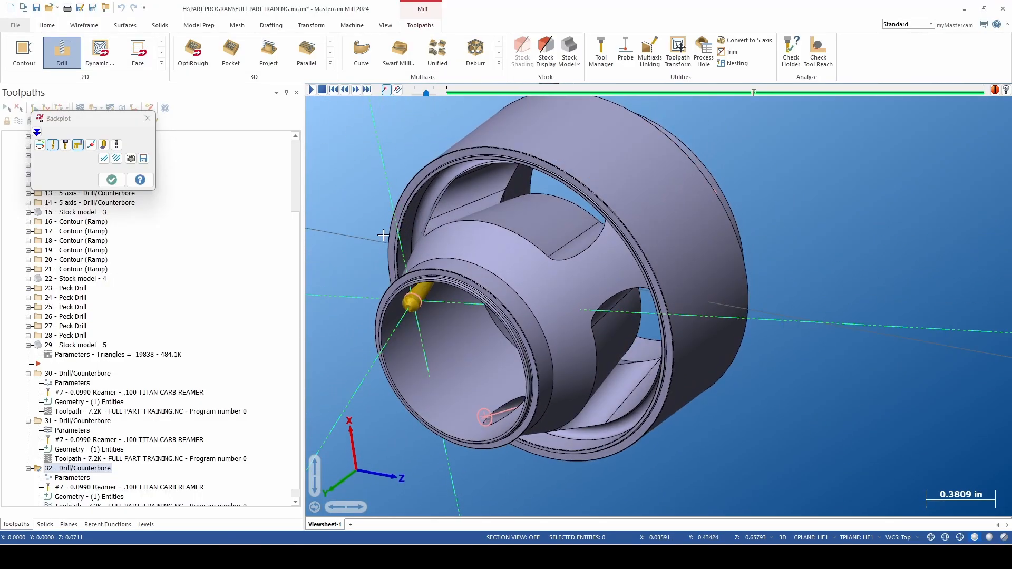
key(s)
scroll(421, 258, down, 3)
middle_drag(526, 301, 636, 433)
scroll(636, 434, down, 3)
key(Escape)
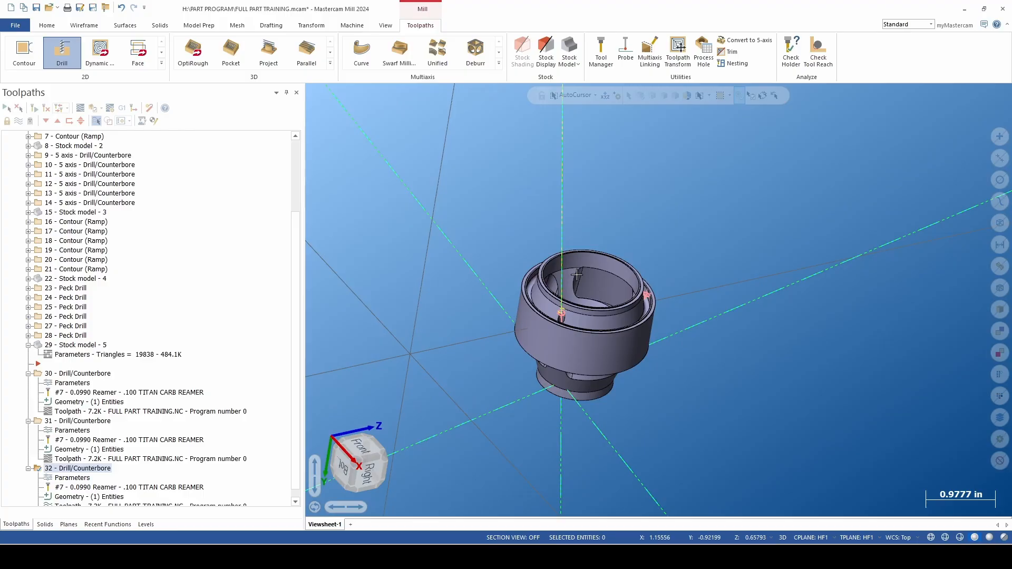
Examine the angled hole positions around the part's rim and inside its bore
scroll(577, 275, up, 3)
mouse_move(577, 275)
middle_down()
mouse_move(599, 284)
mouse_move(578, 286)
middle_up()
scroll(579, 342, down, 3)
scroll(578, 343, up, 3)
scroll(585, 327, down, 1)
scroll(599, 317, up, 1)
middle_drag(599, 317, 611, 337)
scroll(612, 337, down, 2)
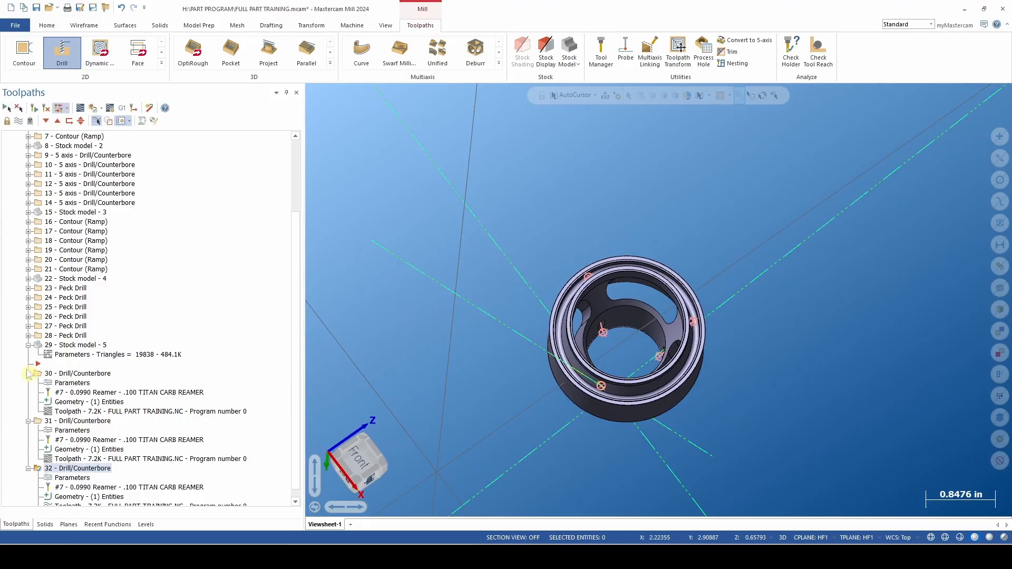
Collapse the details of operations 30, 31 and 32 in the toolpath list
click(29, 373)
click(29, 421)
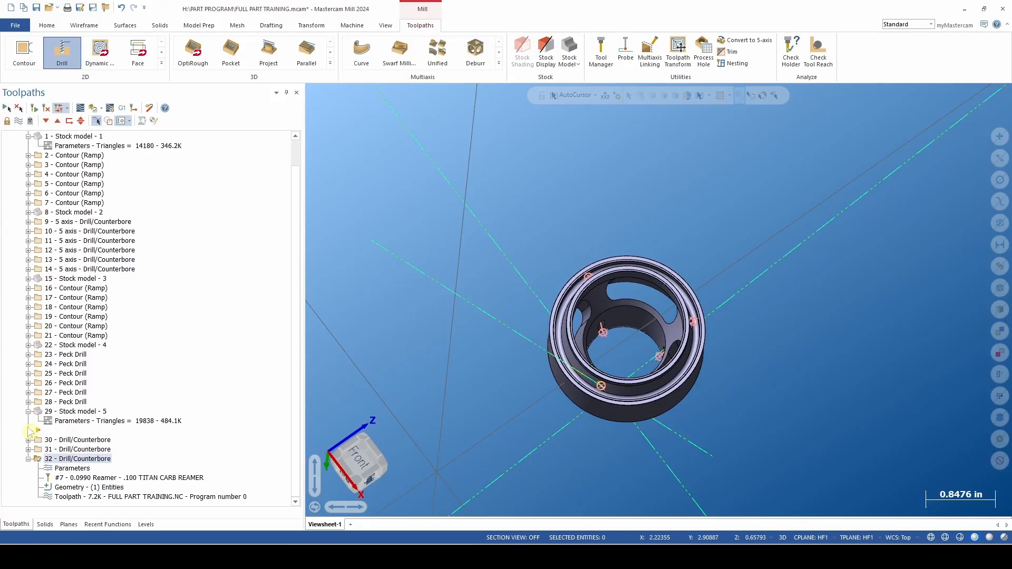
click(28, 459)
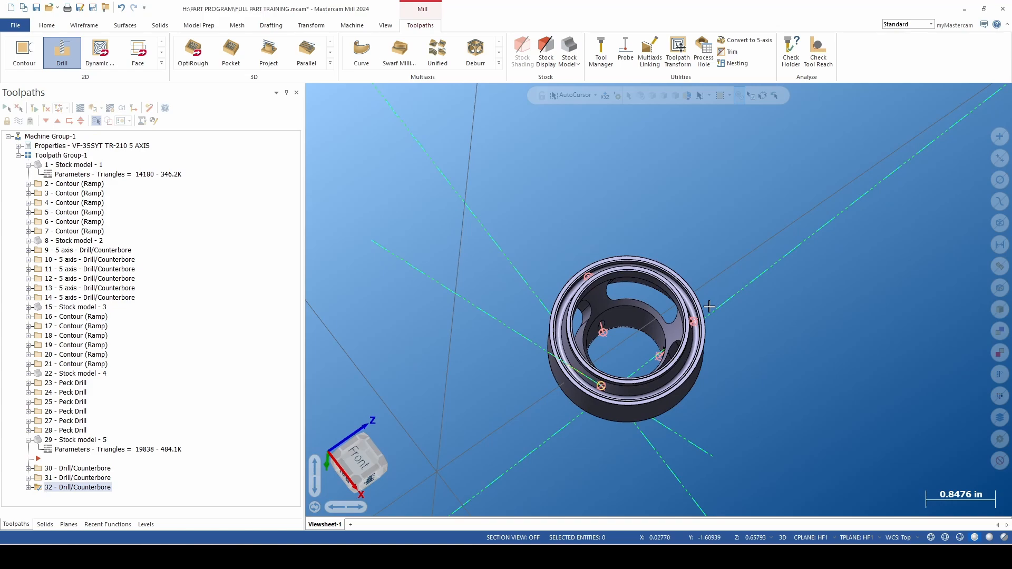
Examine the part's curved slots, inner bore and stepped rim from several angles
scroll(673, 319, up, 3)
middle_drag(619, 313, 651, 291)
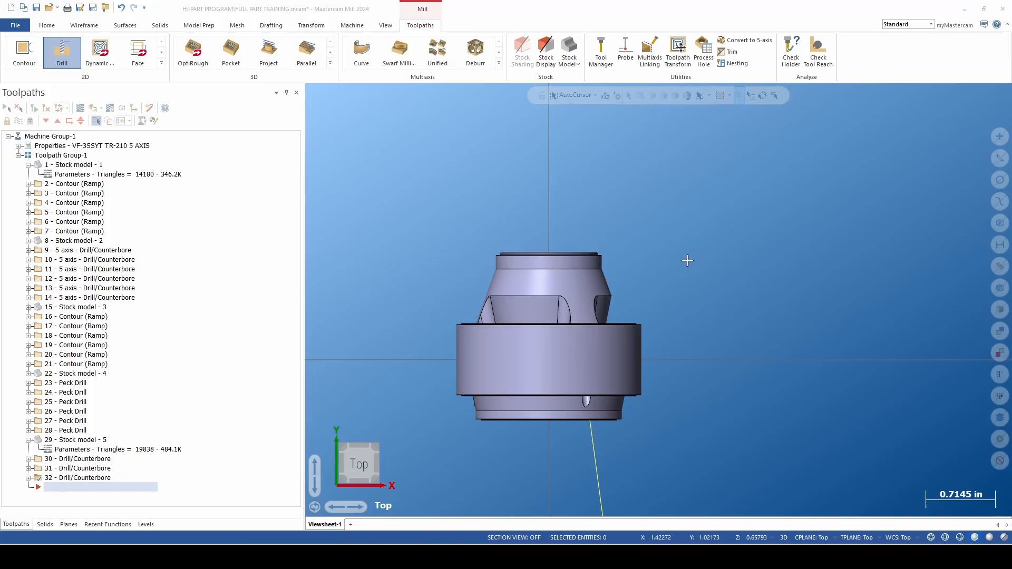
scroll(694, 256, down, 5)
scroll(738, 305, up, 3)
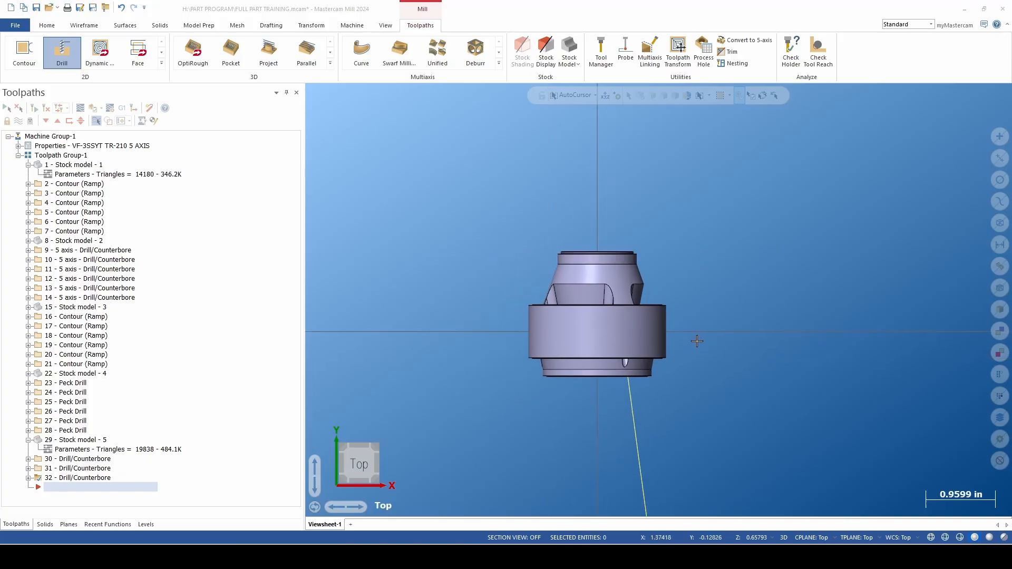
scroll(697, 341, up, 2)
middle_drag(671, 381, 669, 290)
scroll(669, 292, down, 2)
scroll(663, 281, up, 3)
middle_drag(651, 251, 631, 216)
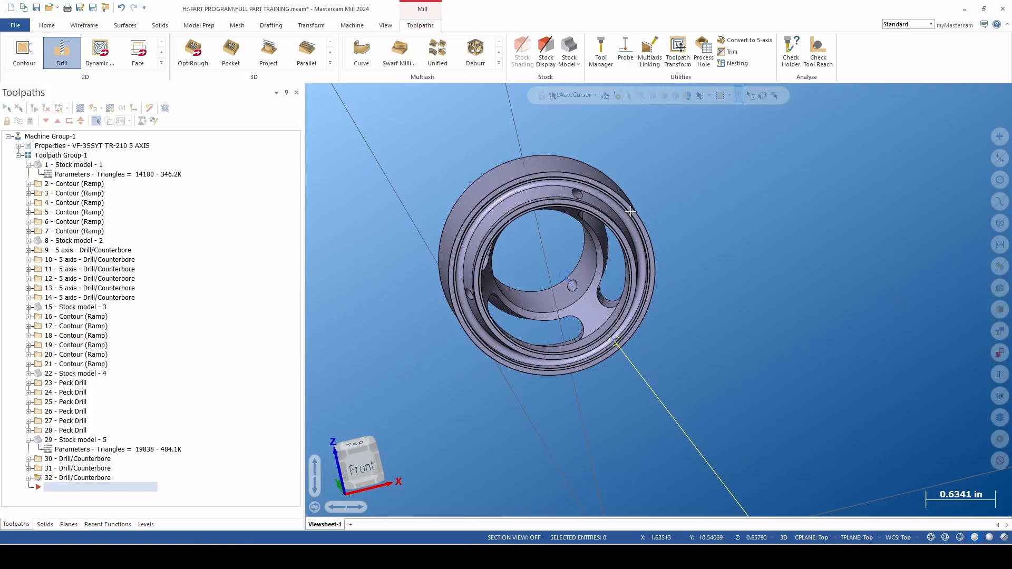
scroll(641, 212, up, 2)
middle_drag(640, 214, 644, 218)
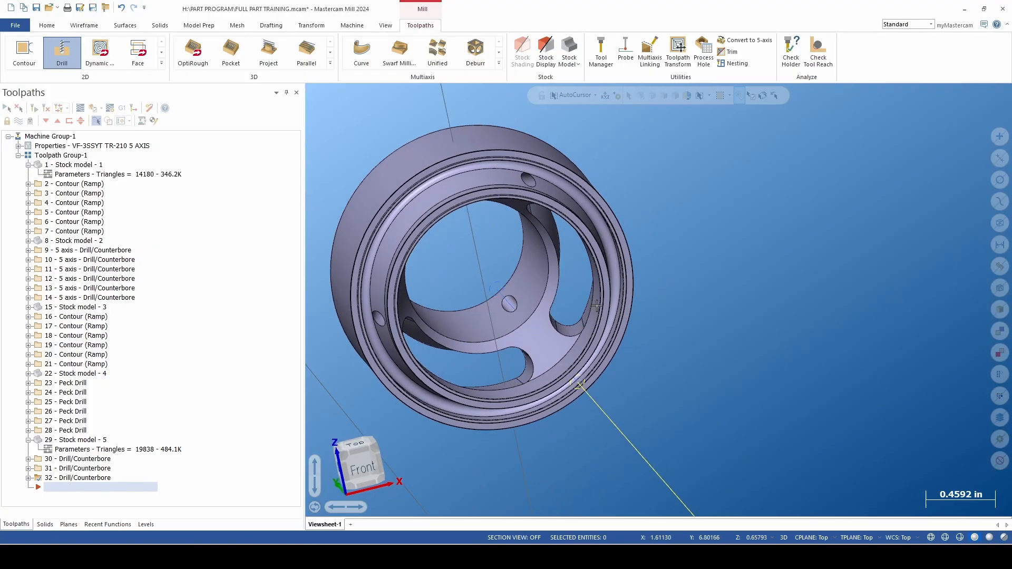
scroll(567, 290, down, 3)
scroll(577, 305, up, 3)
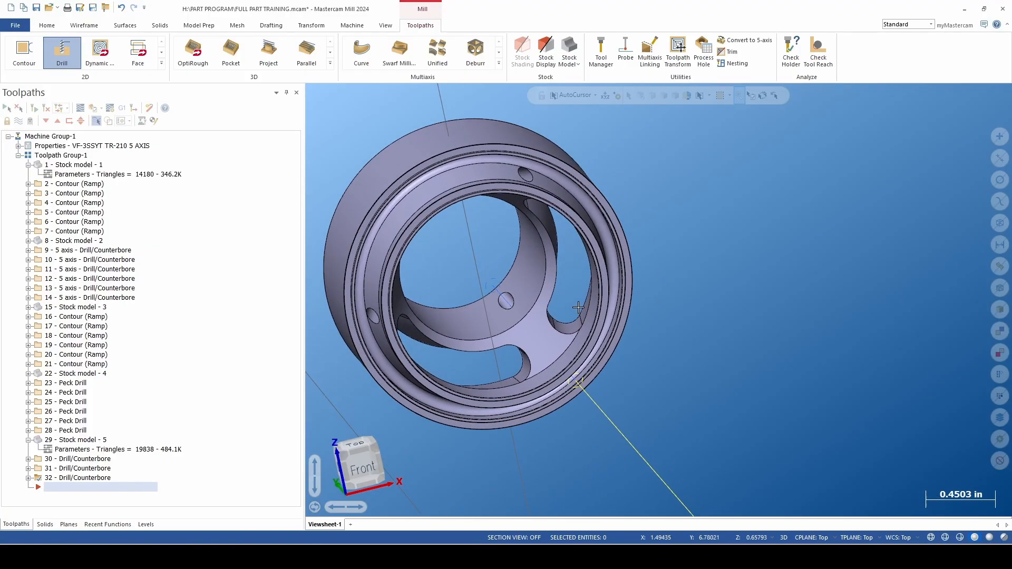
middle_drag(577, 307, 577, 274)
scroll(585, 246, down, 3)
scroll(585, 381, up, 2)
middle_drag(585, 381, 587, 357)
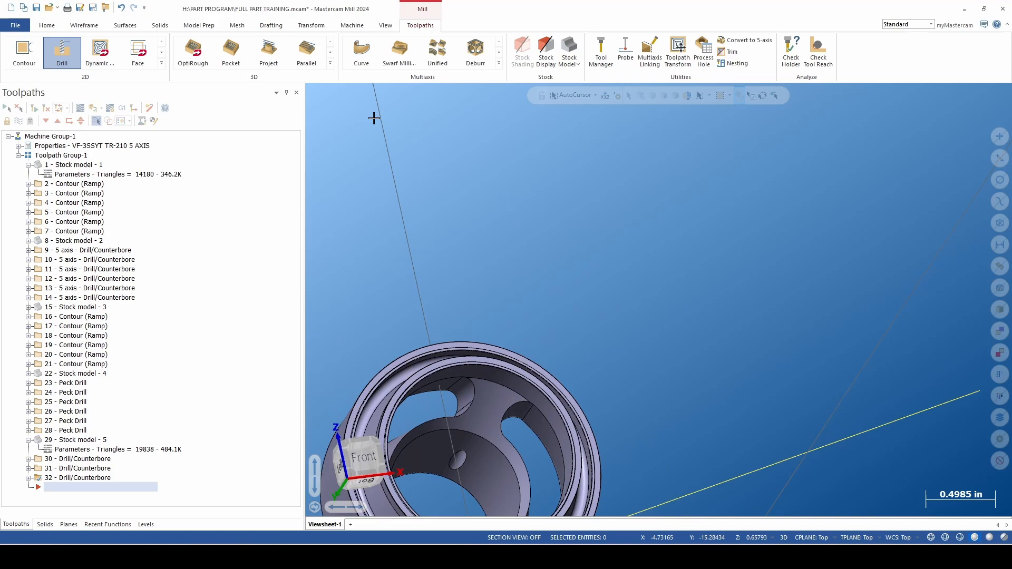
Start a Swarf Milling toolpath and load the mill_mm tool library for choosing its tool
click(406, 56)
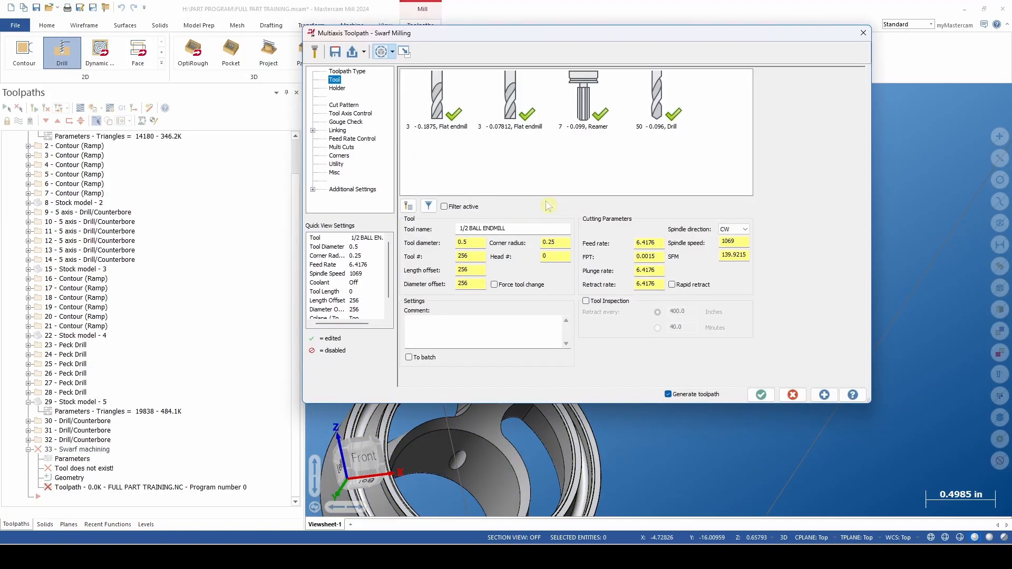
click(406, 211)
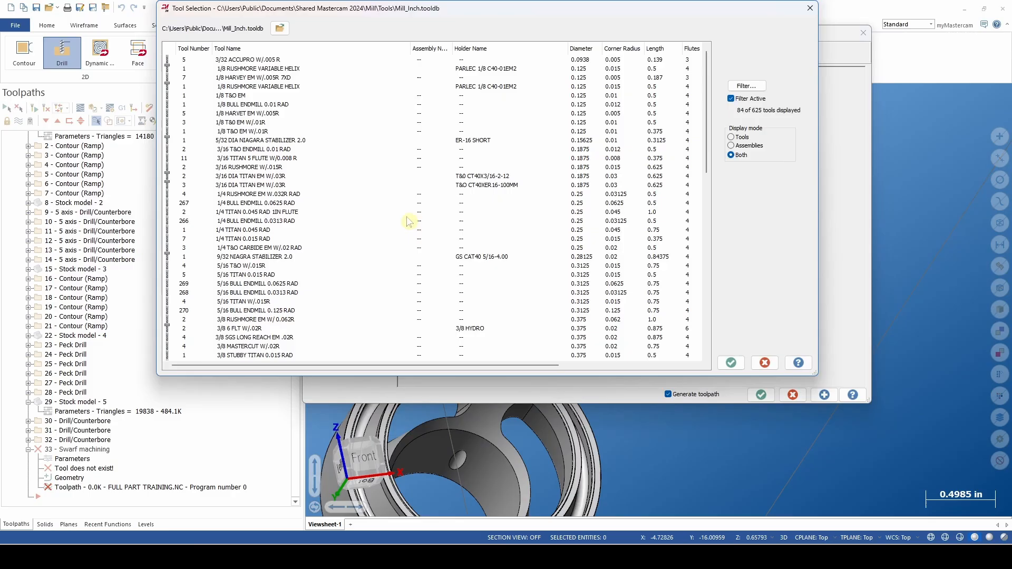
click(278, 29)
scroll(570, 203, down, 3)
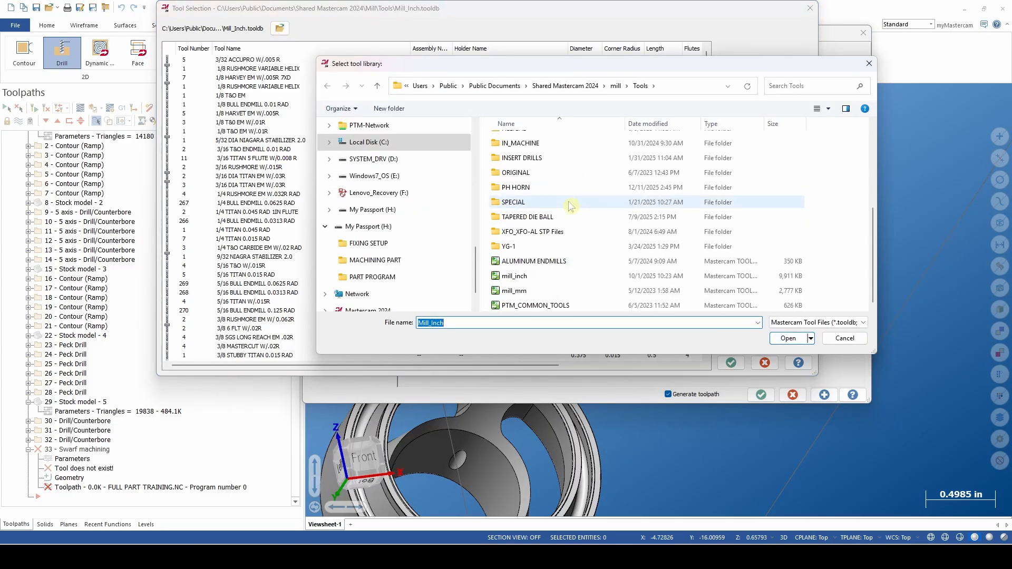
click(562, 290)
click(788, 338)
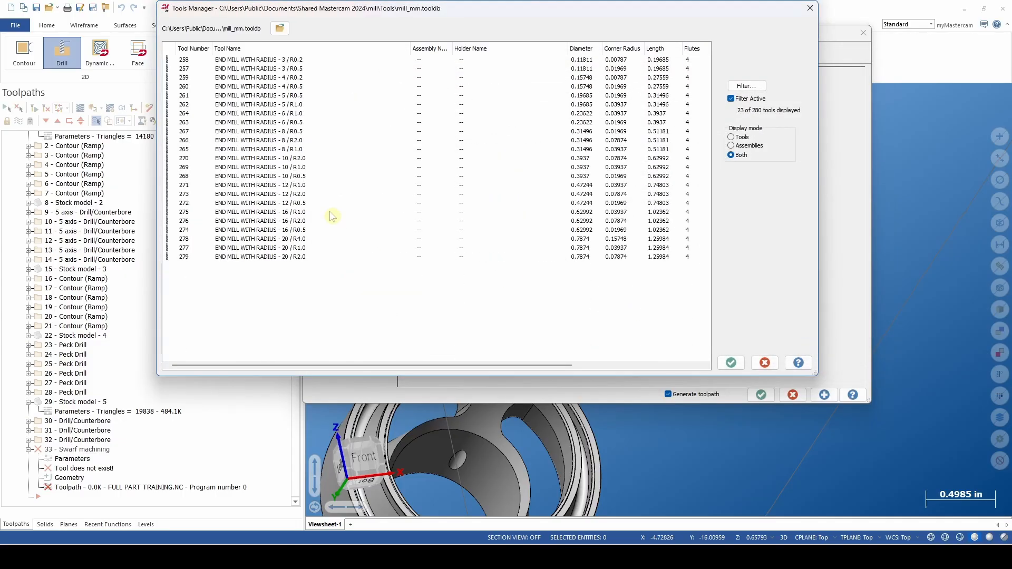
Filter the mill_mm library so that flat endmill is the only tool type listed
click(293, 78)
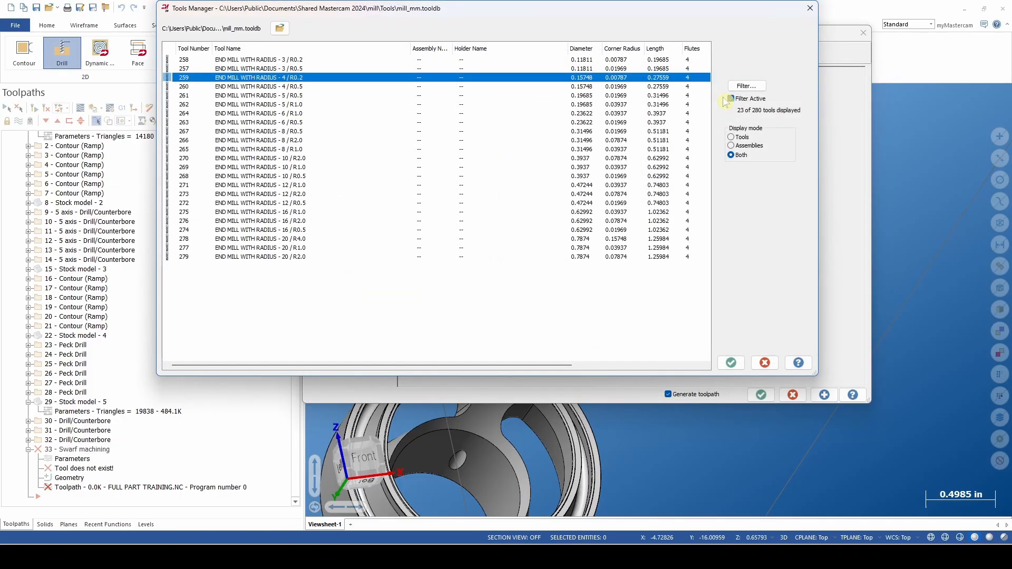
click(746, 86)
click(124, 301)
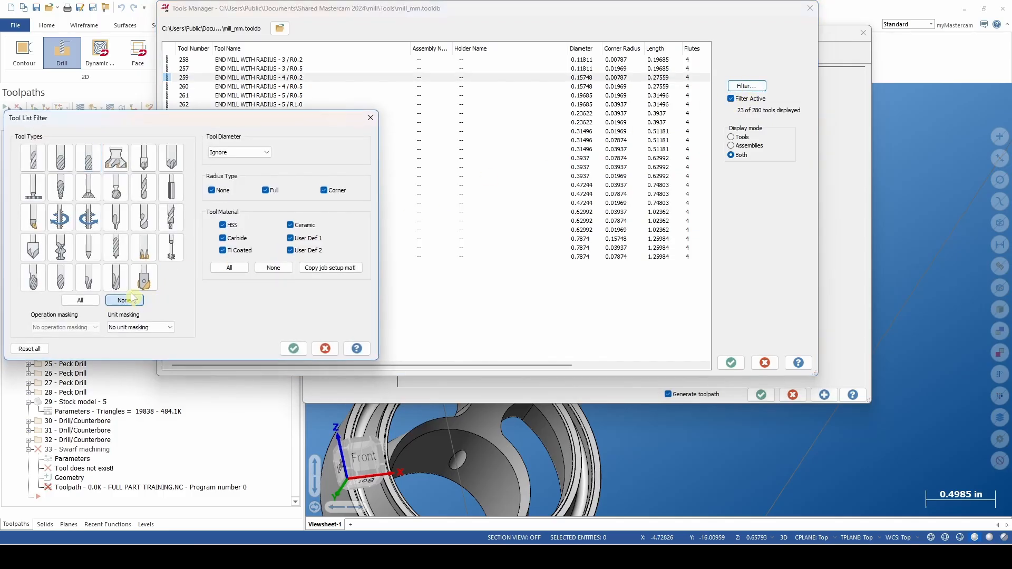
click(32, 157)
click(294, 349)
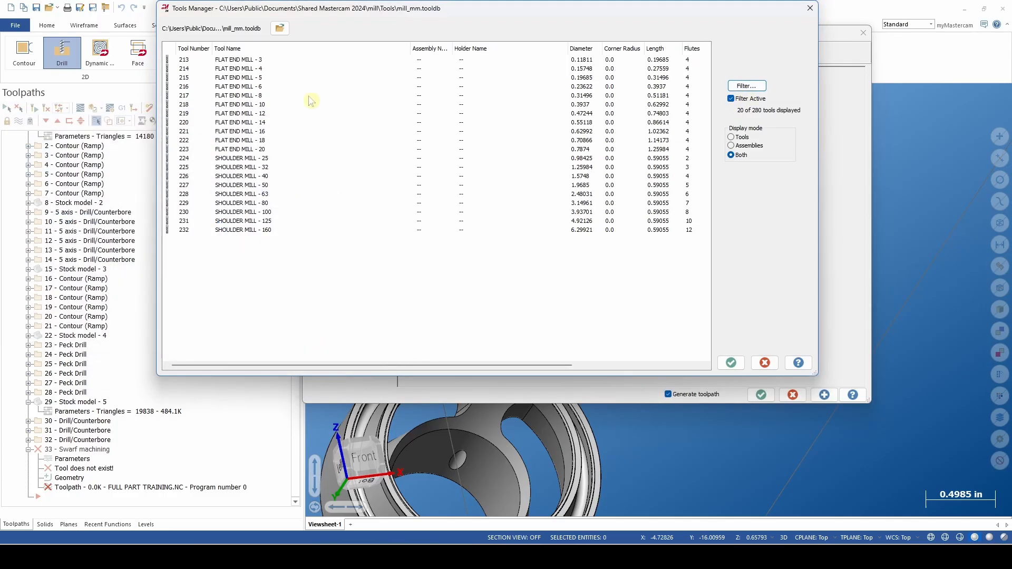
Add FLAT END MILL - 4 from the library to the swarf toolpath and turn off the tool settings warning for the session
click(293, 71)
click(731, 363)
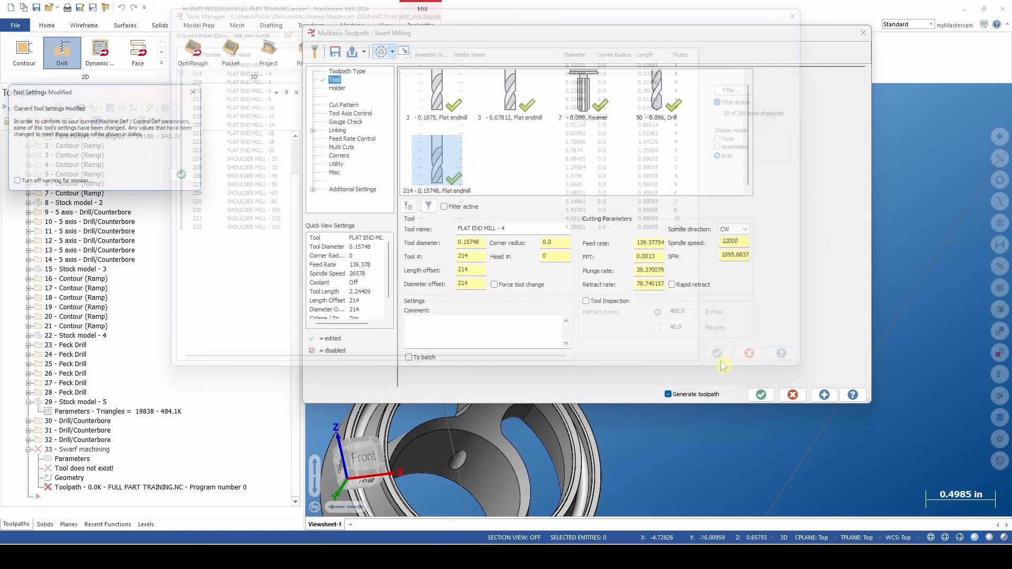
click(190, 177)
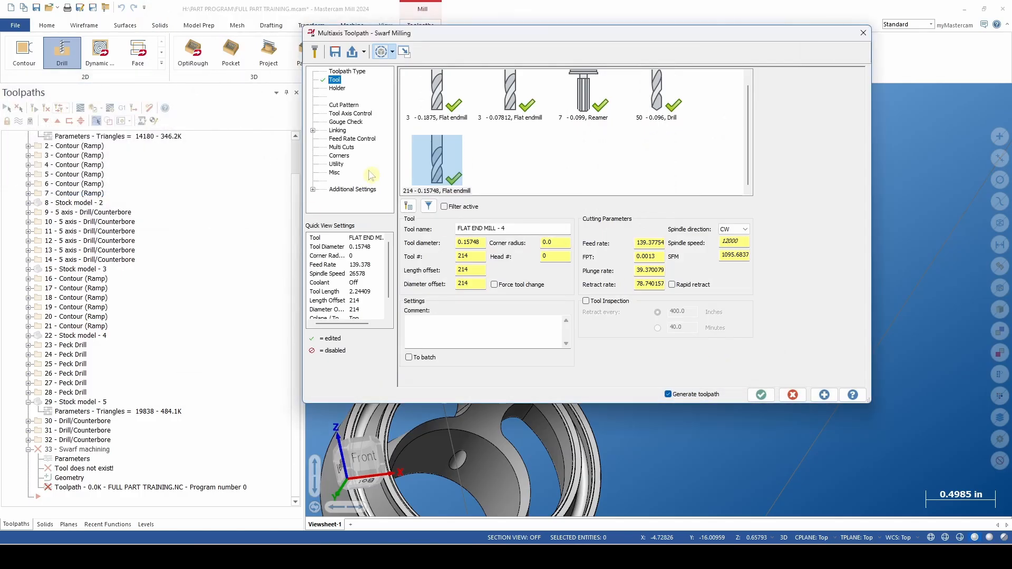
click(431, 159)
click(13, 184)
click(189, 178)
Inspect the geometry definition of the 4 mm flat endmill without changing its dimensions
right_click(425, 157)
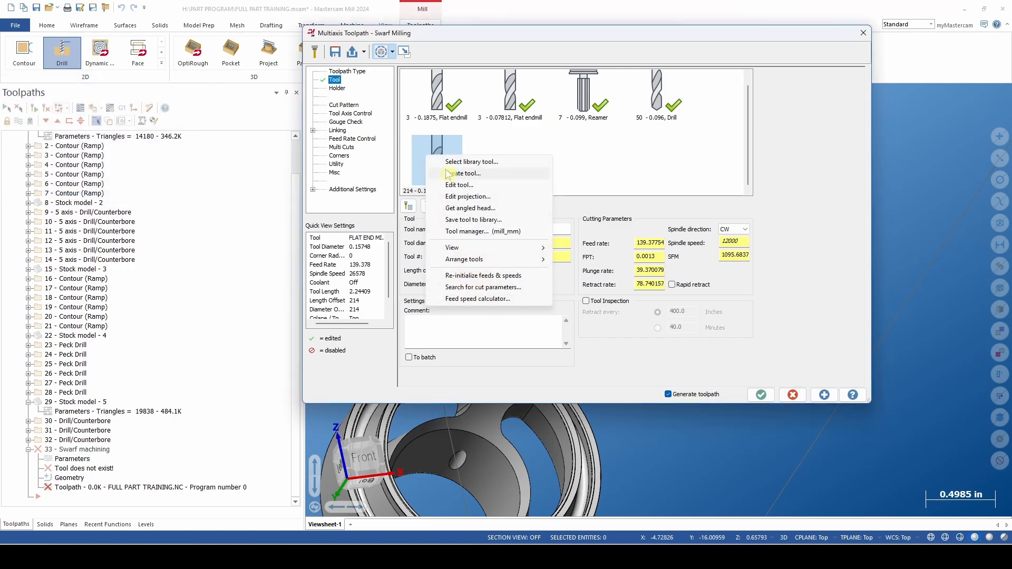
click(459, 185)
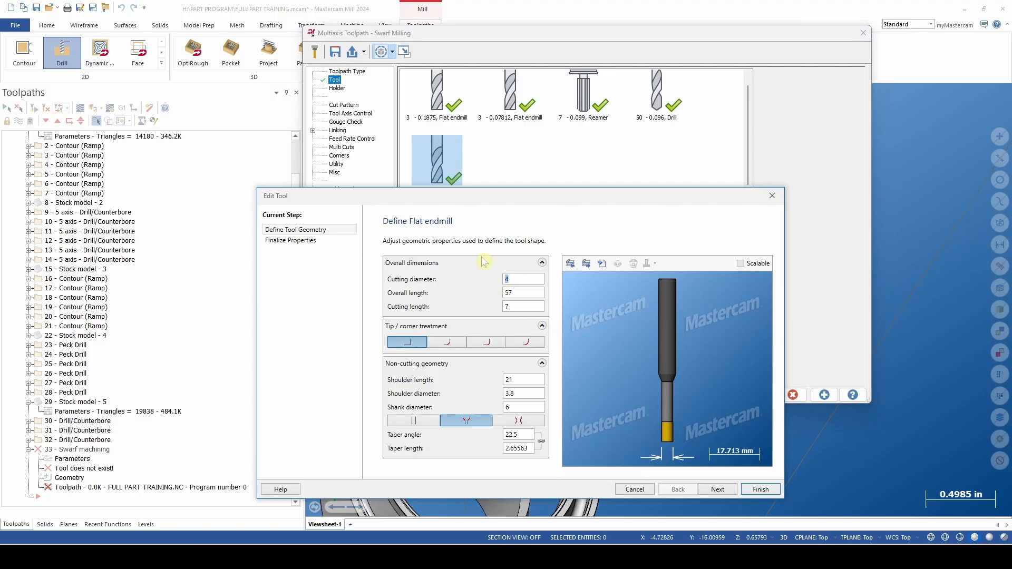
drag(496, 201, 529, 142)
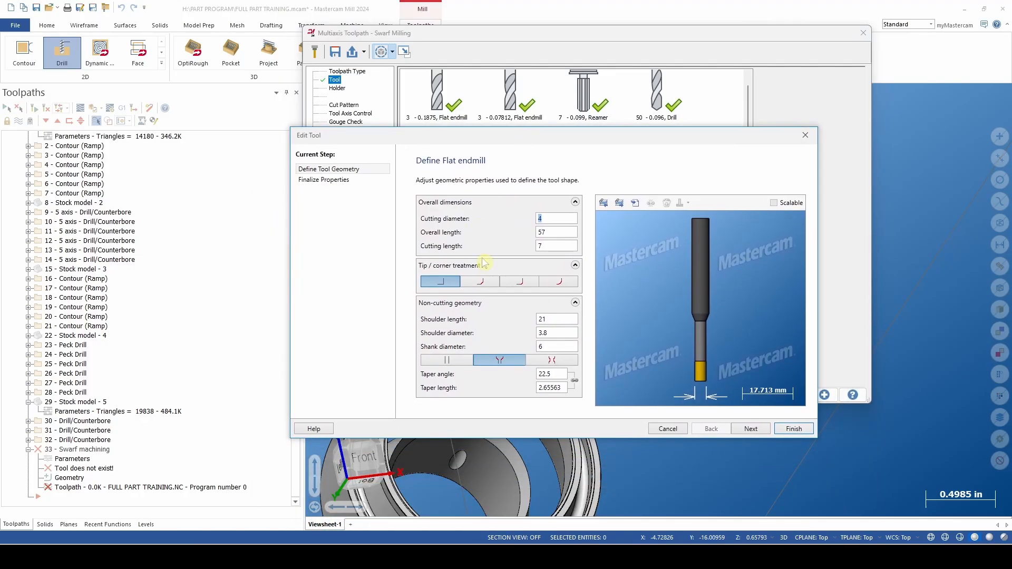
click(794, 428)
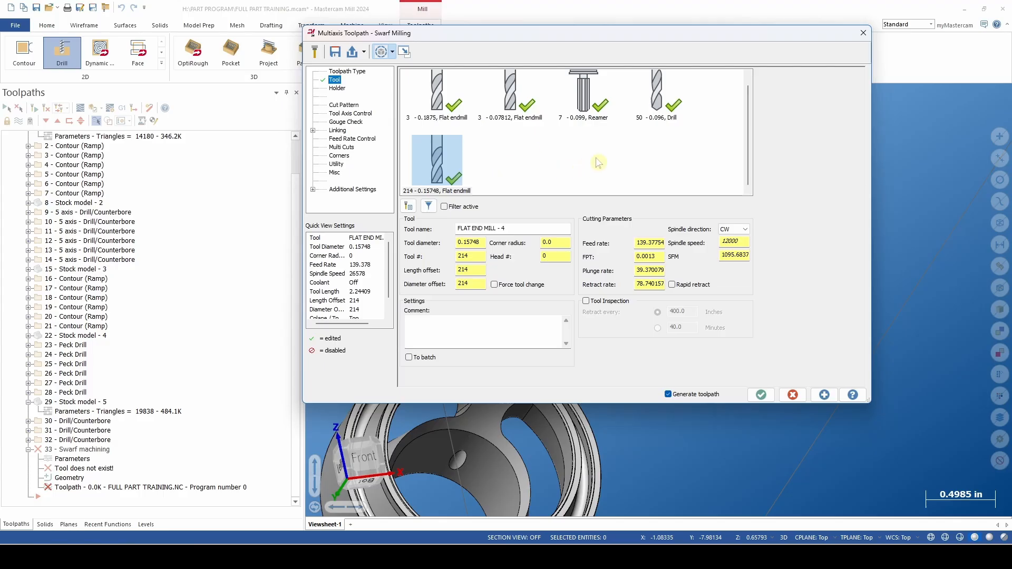
Delete the 4 mm flat endmill, tool 214, from the swarf toolpath's tool list
click(517, 103)
scroll(472, 145, down, 1)
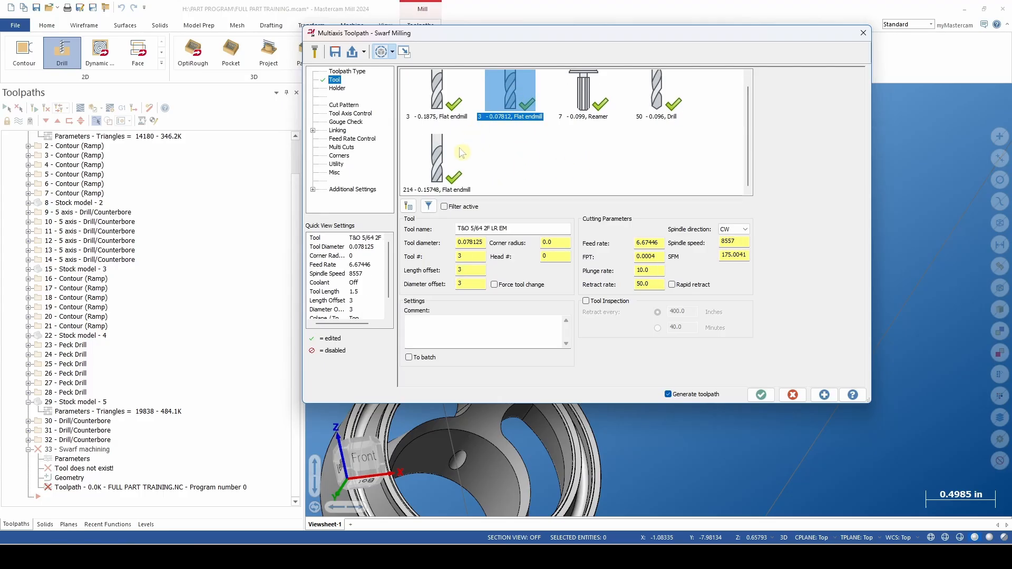
click(436, 161)
key(Delete)
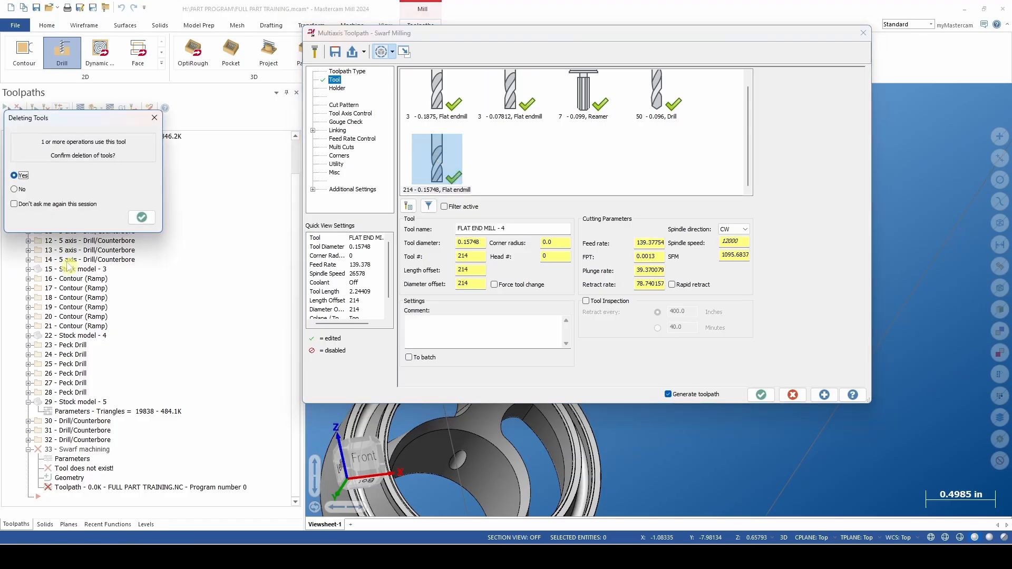
click(141, 217)
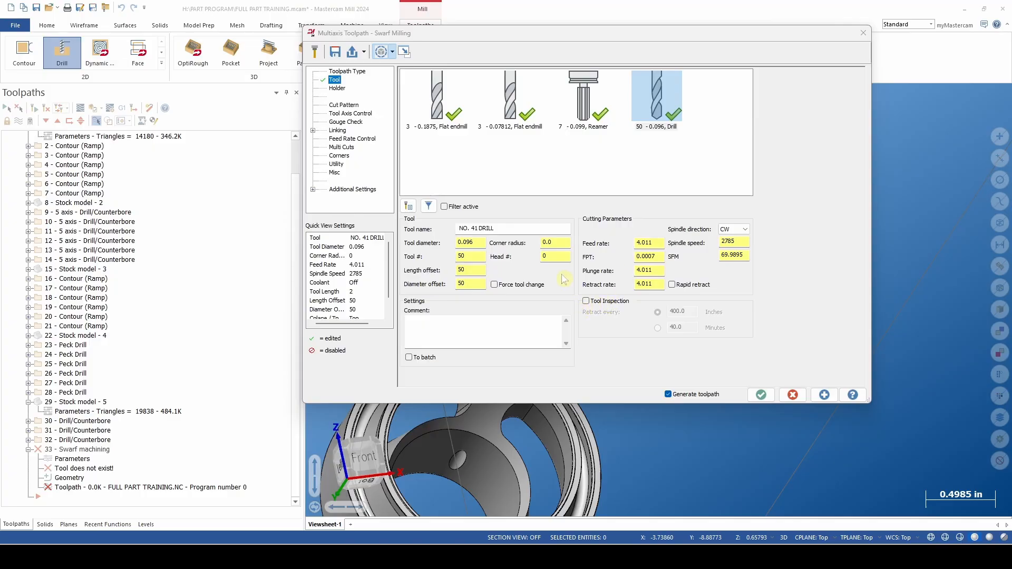
Create a new flat endmill for the swarf toolpath and set its cutting diameter to 4MM
click(408, 207)
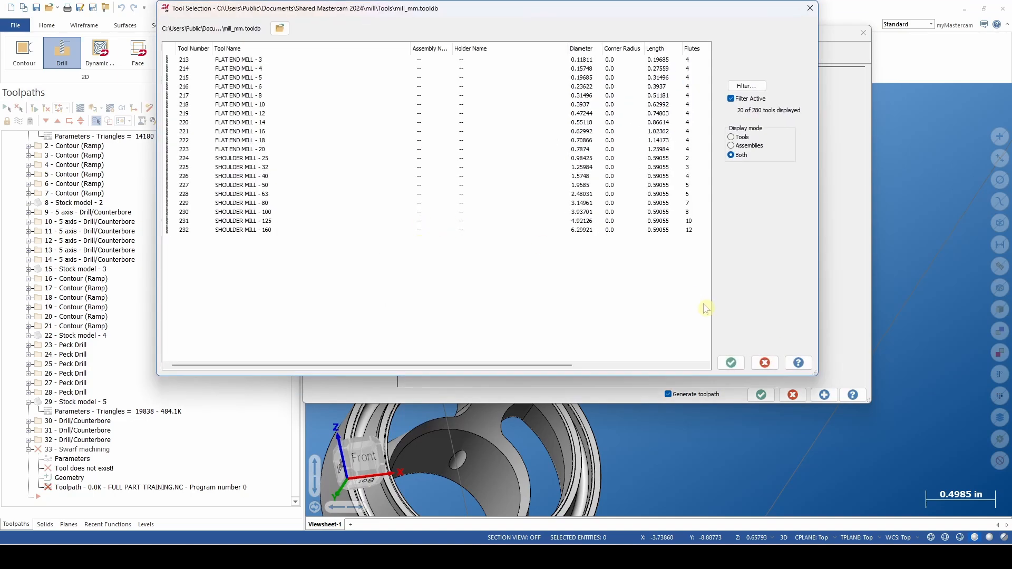
click(765, 362)
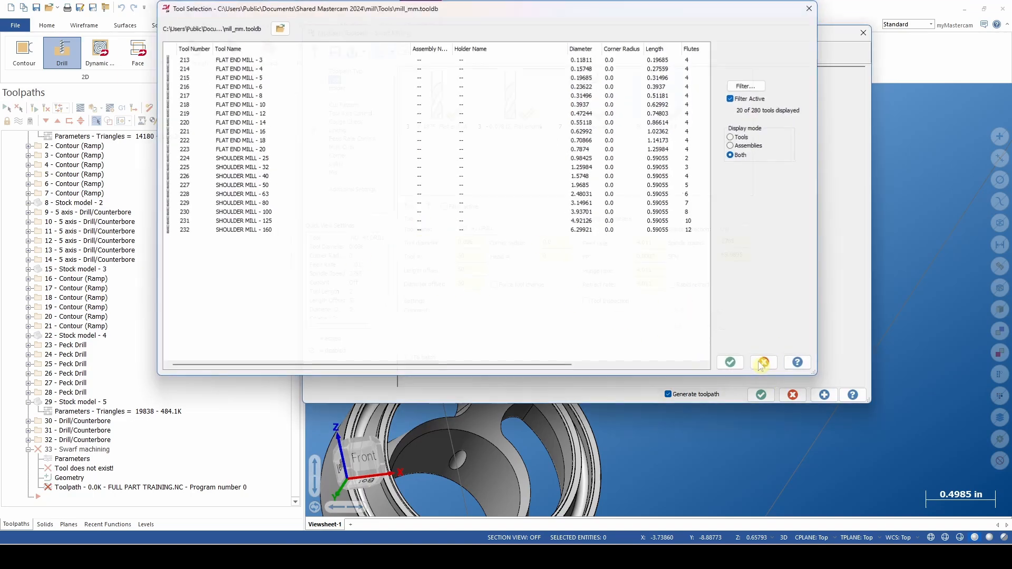
right_click(505, 165)
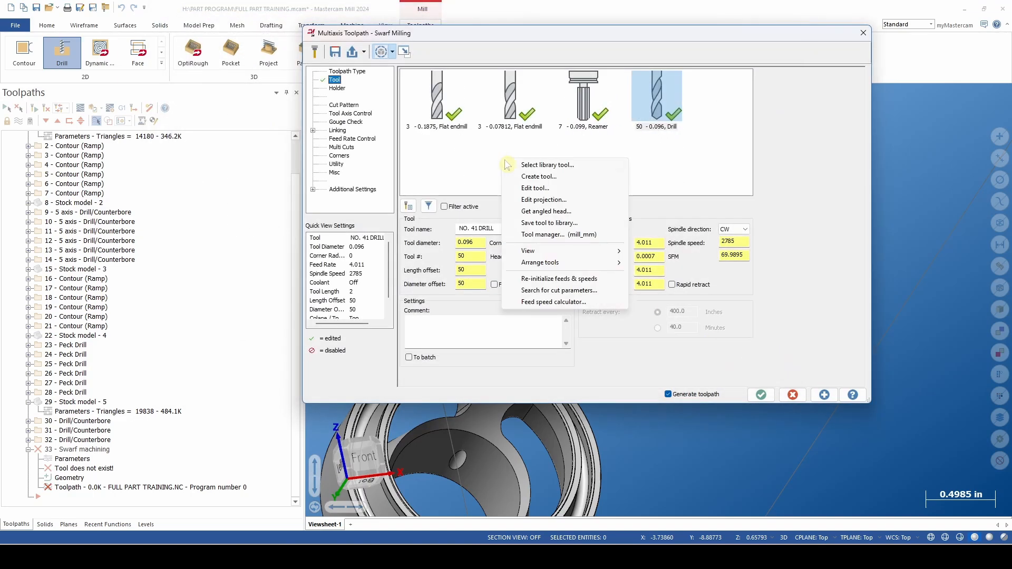
click(532, 176)
click(750, 428)
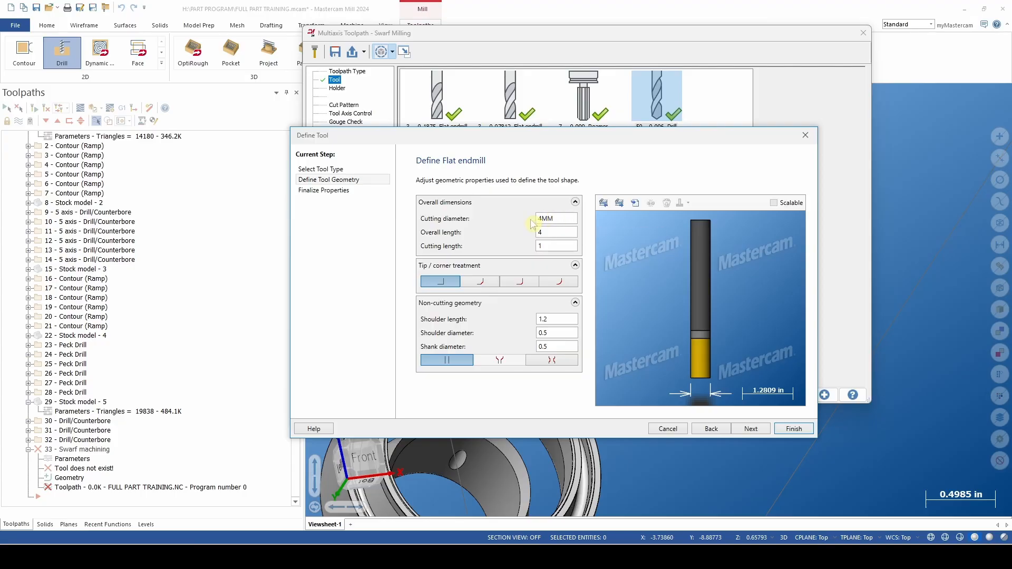
drag(564, 136, 555, 118)
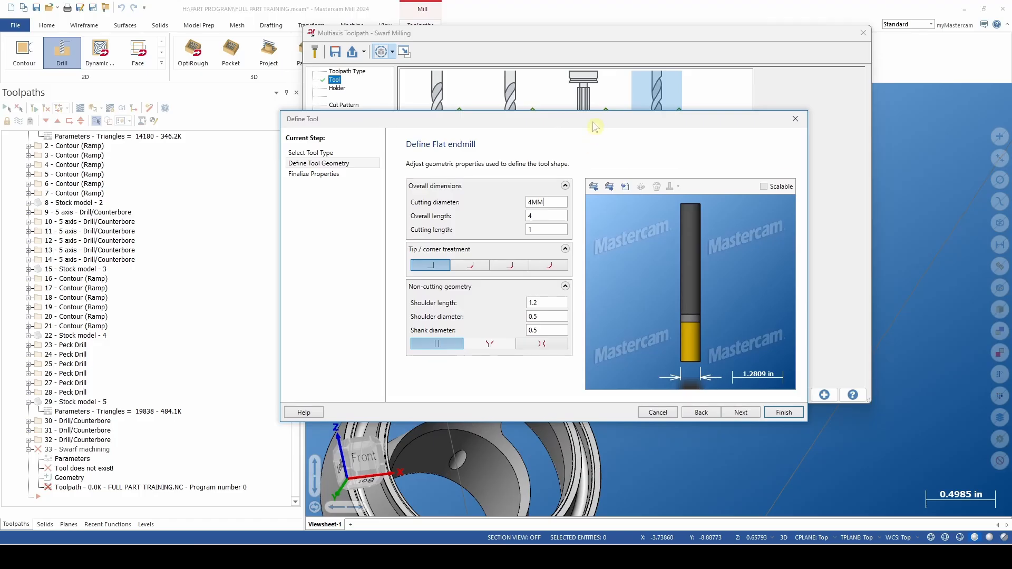
drag(594, 125, 573, 148)
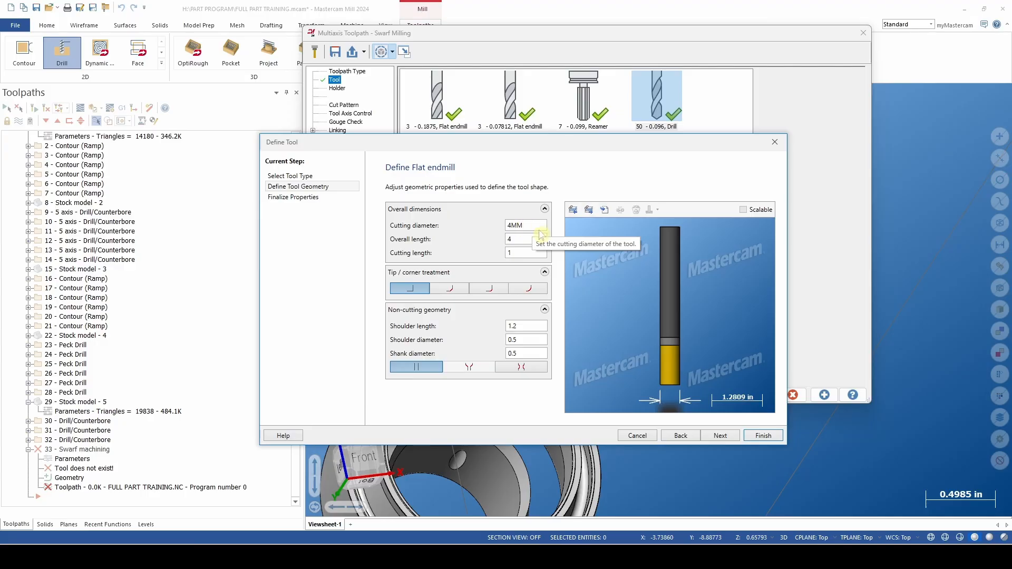
key(Return)
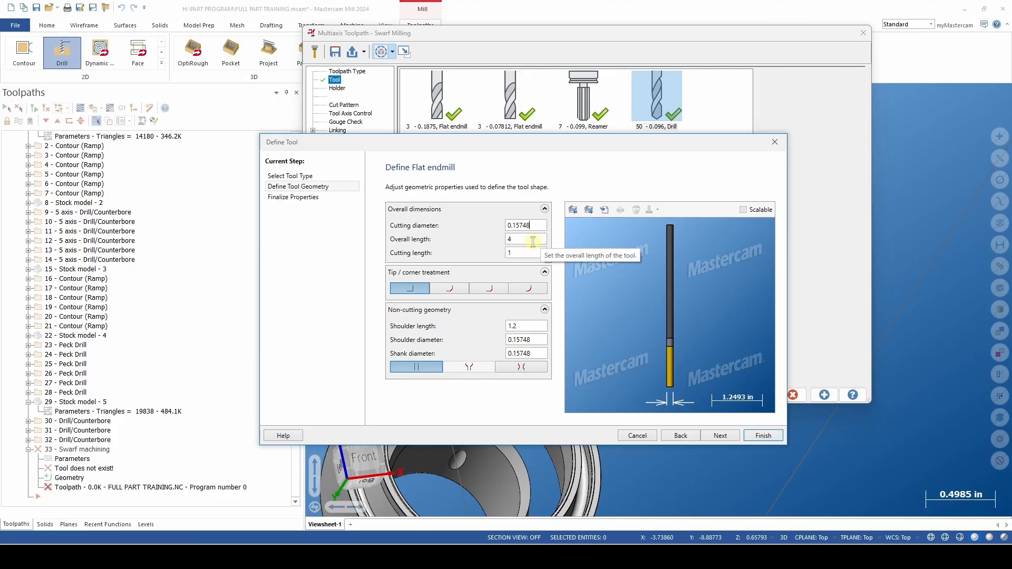
Set the new endmill's overall length to 2.5 and its shoulder length to 1
key(Tab)
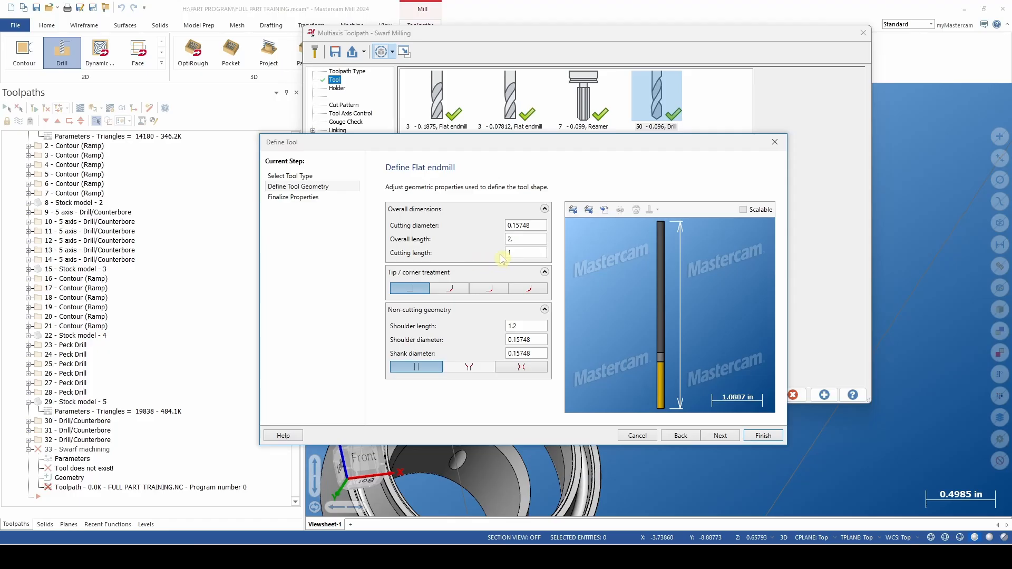
text(2.5)
key(Tab)
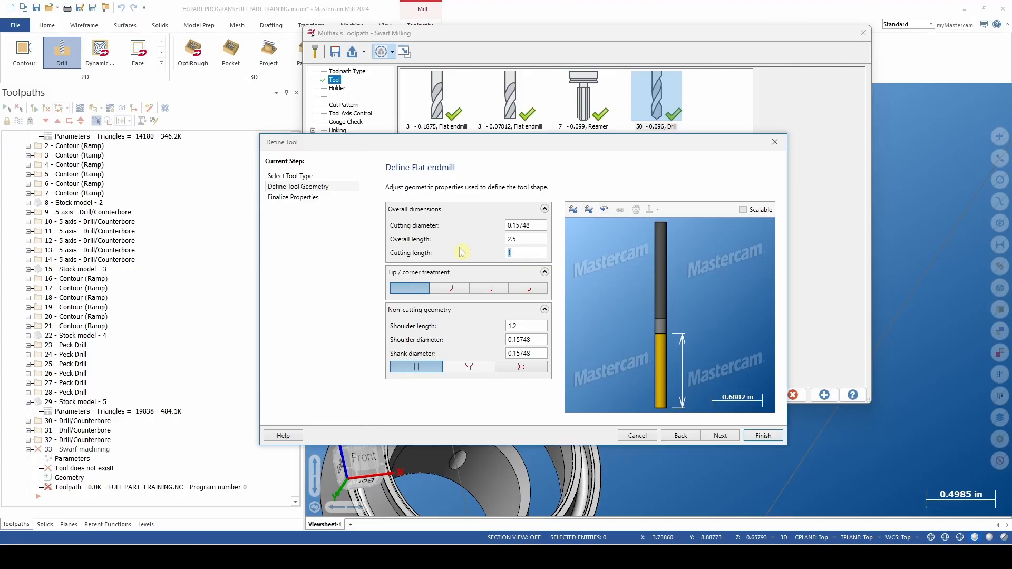
click(533, 326)
text(1.)
Name the new tool 4MM Flat Endmill and finish its definition
click(285, 198)
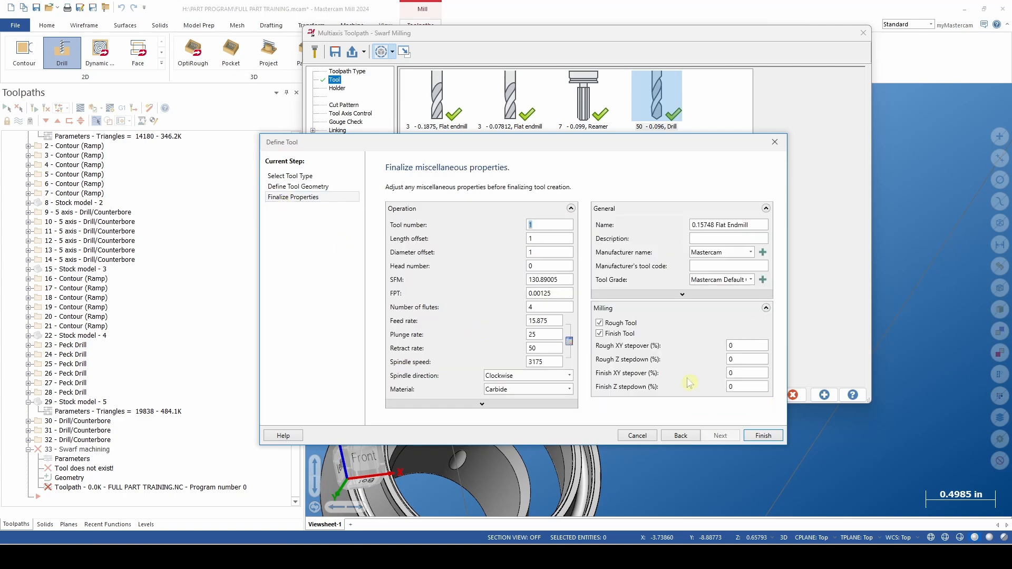
double_click(714, 225)
text(4MM)
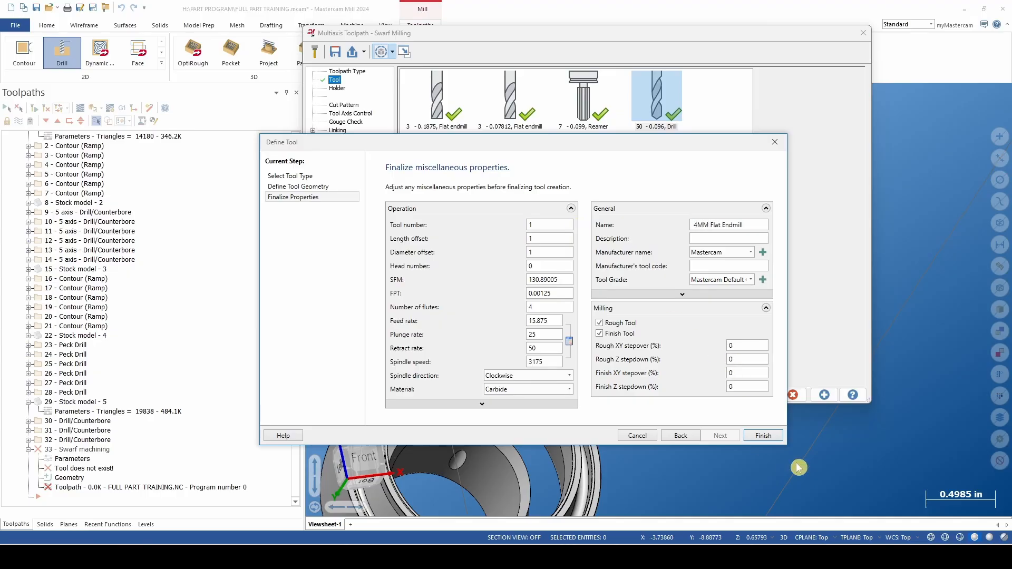
click(762, 435)
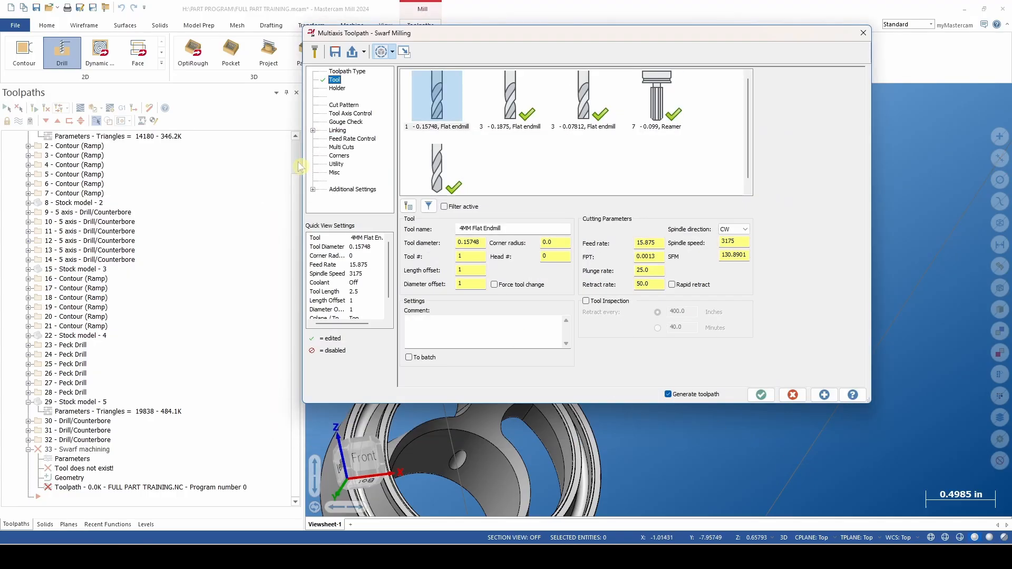
Select the six wall faces of one curved through-slot as the swarf geometry in the cut pattern
click(347, 105)
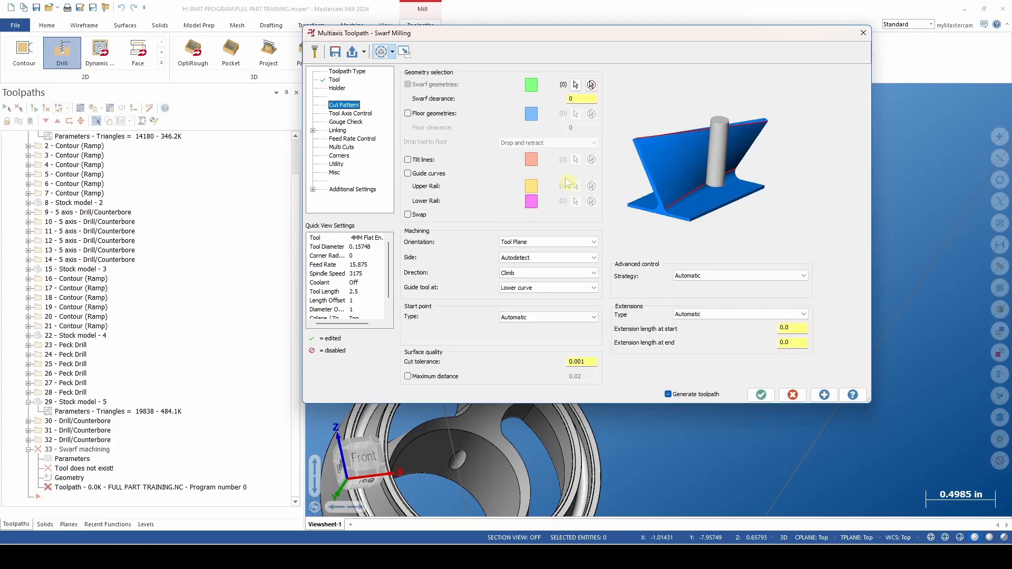
click(575, 84)
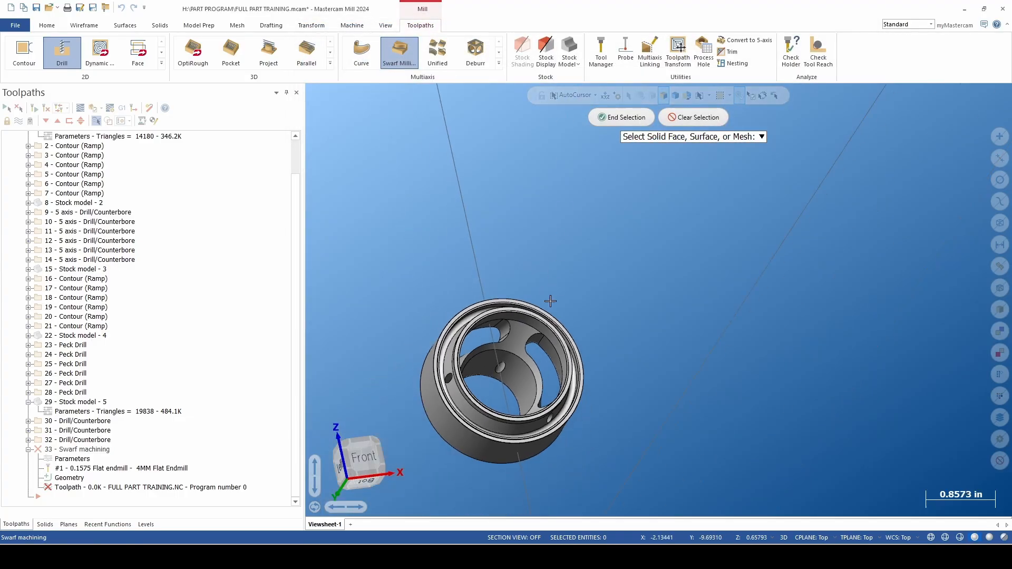
middle_drag(553, 377, 529, 387)
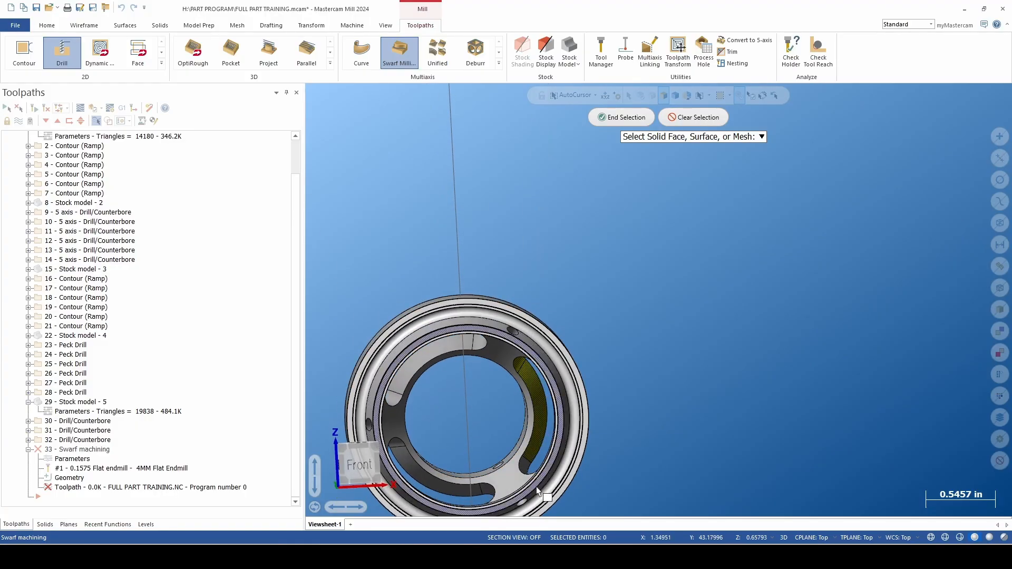
middle_drag(543, 378, 601, 287)
click(614, 118)
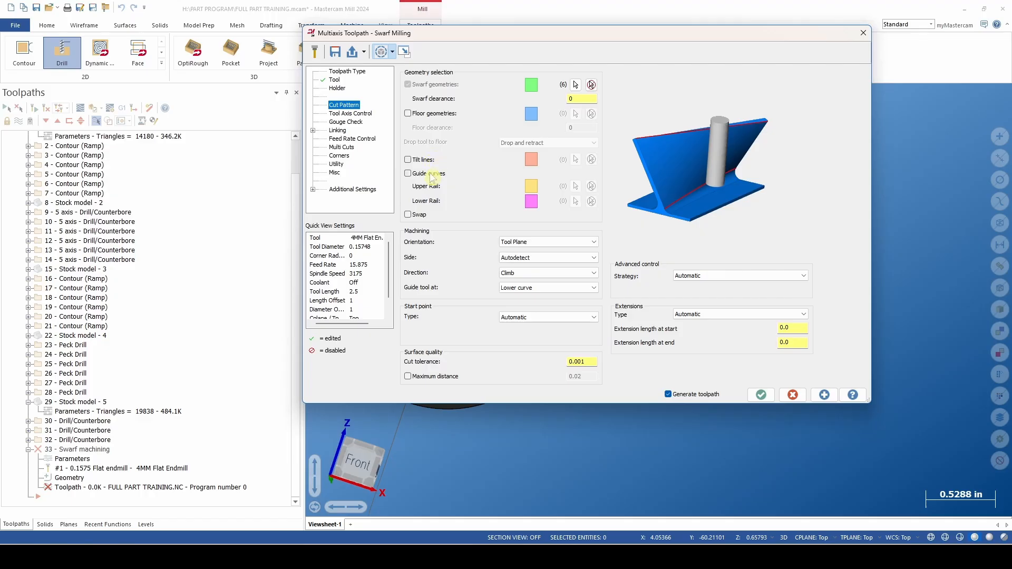
Enable guide curves and start the upper rail chain on the slot's long bore-side edge, using solid edge selection
click(407, 173)
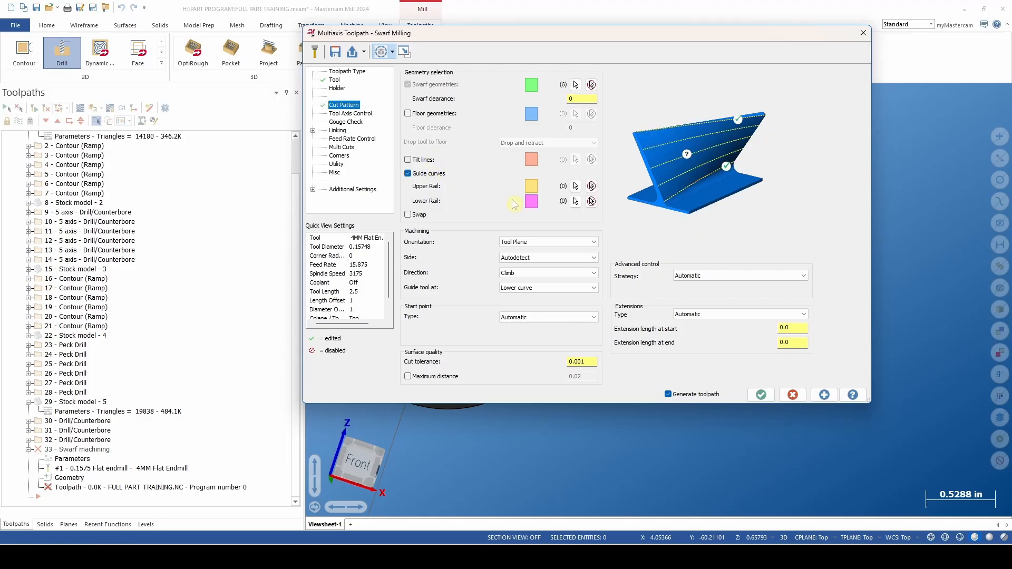
click(575, 186)
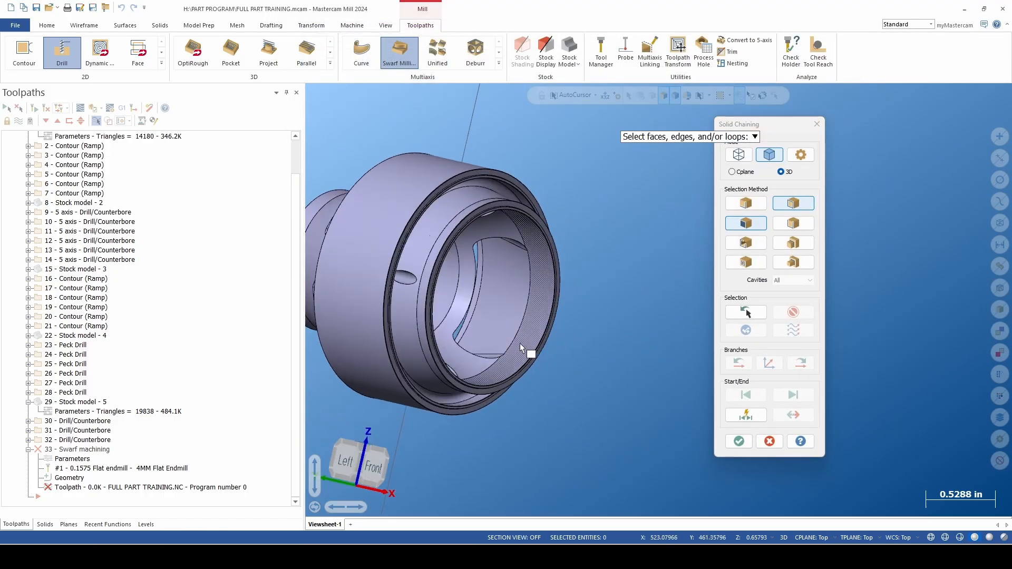
click(745, 203)
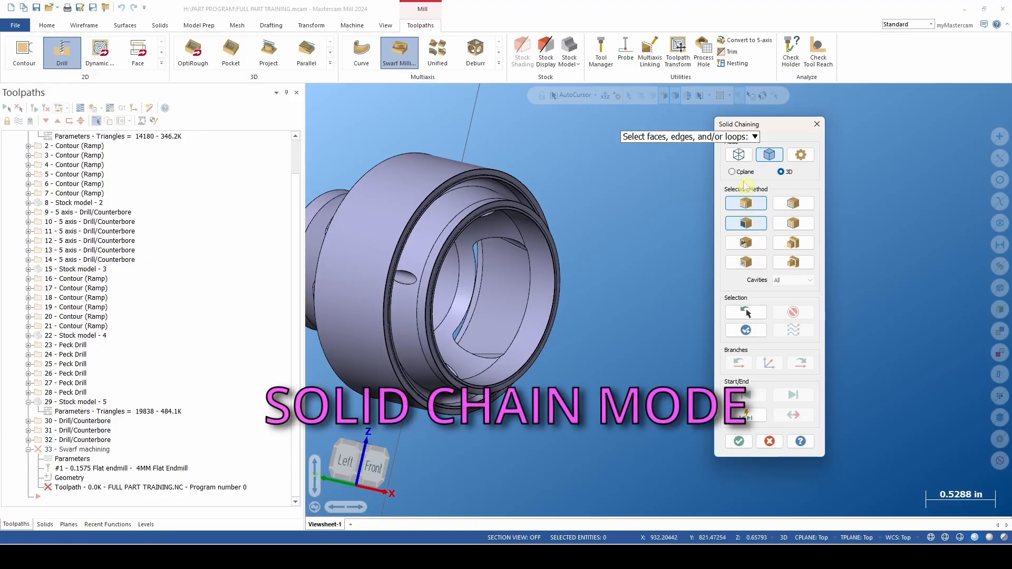
mouse_move(696, 132)
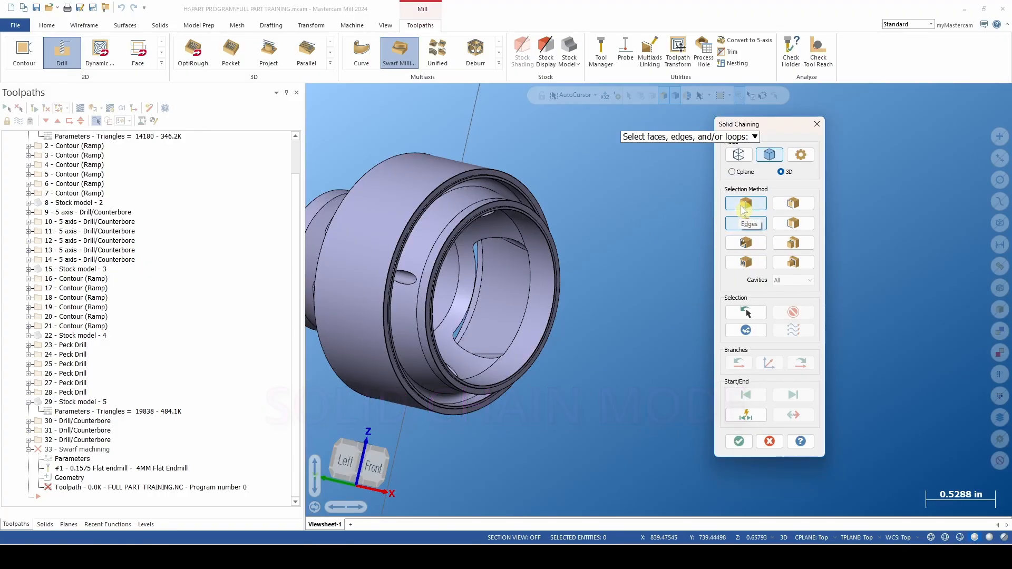
click(511, 345)
scroll(554, 324, down, 3)
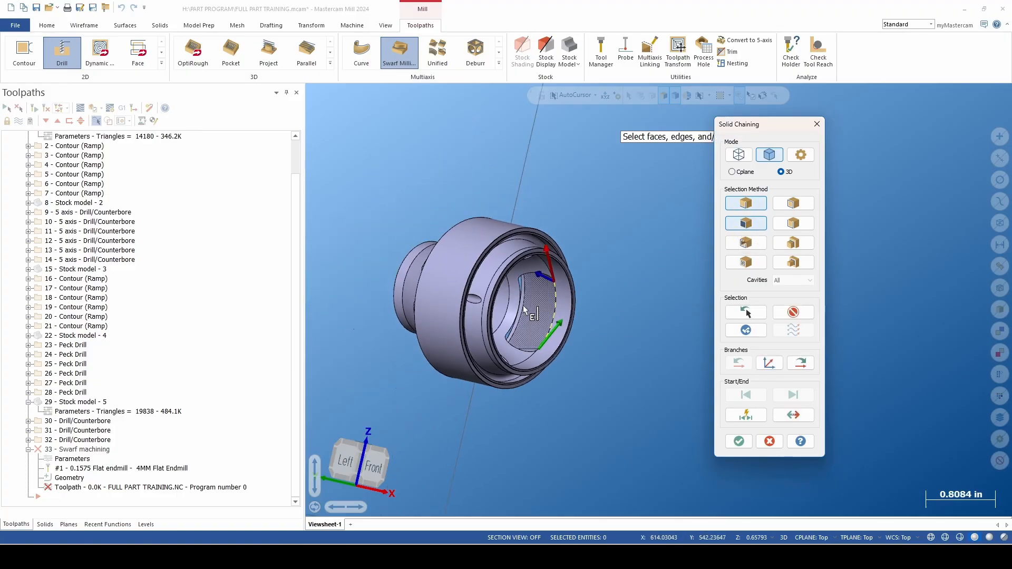
scroll(548, 306, up, 5)
middle_drag(533, 293, 609, 255)
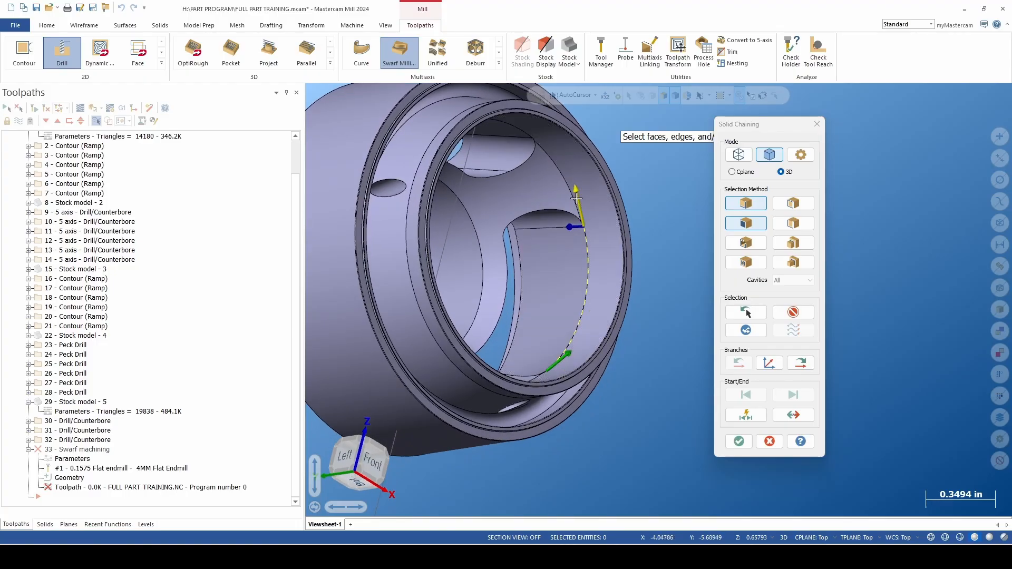
scroll(561, 205, up, 2)
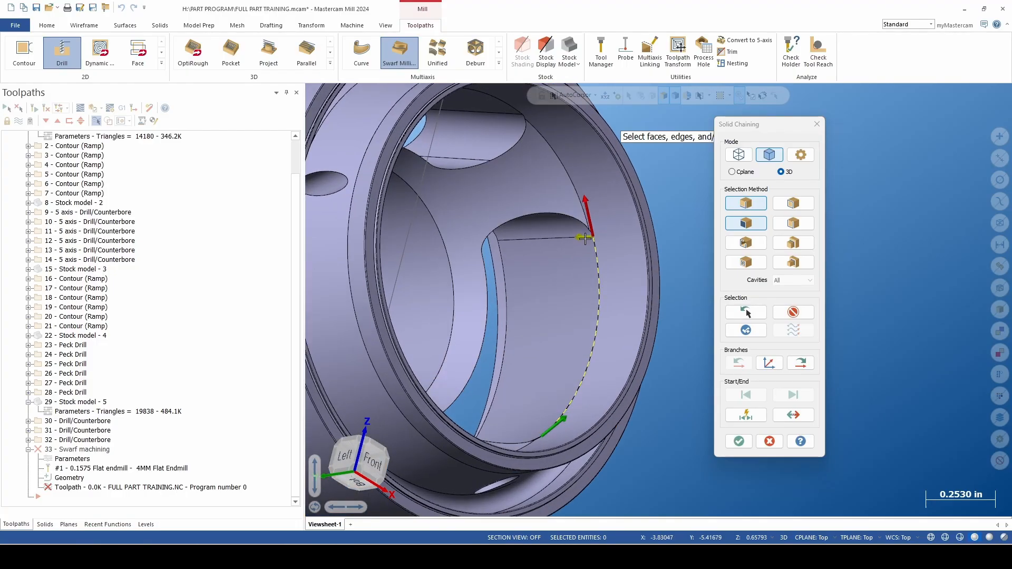
Extend the upper rail chain around the whole bore-side opening of the slot and accept it
click(802, 365)
click(802, 365)
click(801, 364)
click(801, 365)
scroll(662, 363, down, 1)
middle_drag(647, 363, 602, 376)
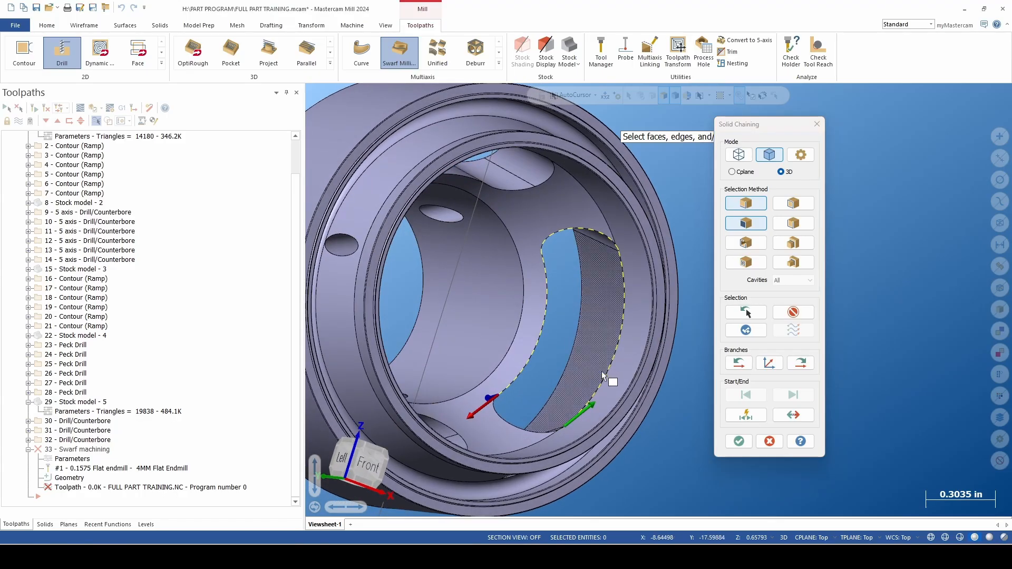
click(802, 364)
click(801, 363)
click(802, 364)
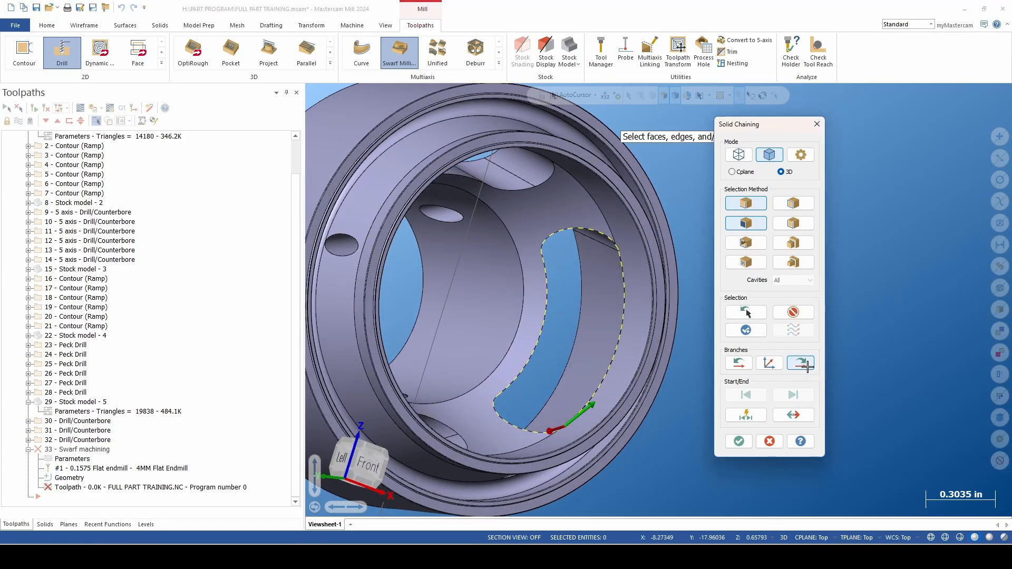
click(743, 331)
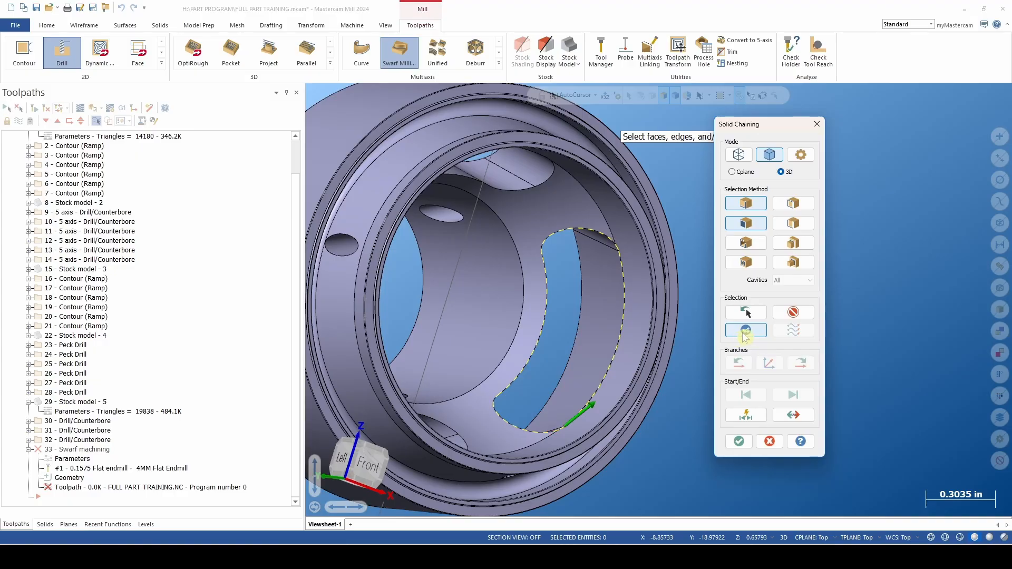
click(738, 442)
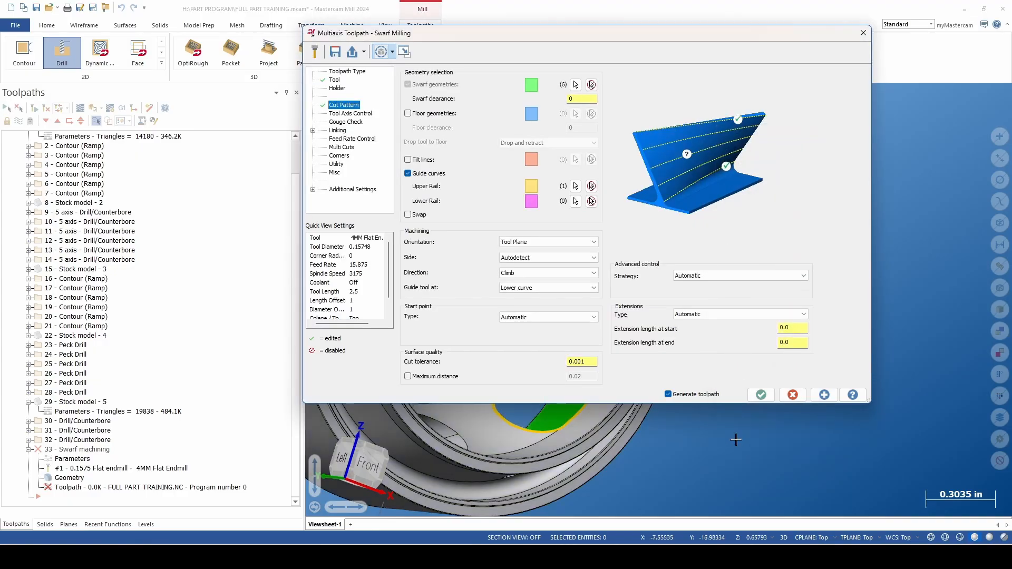
Start the lower rail chain on the long edge at the far side of the same slot
click(580, 201)
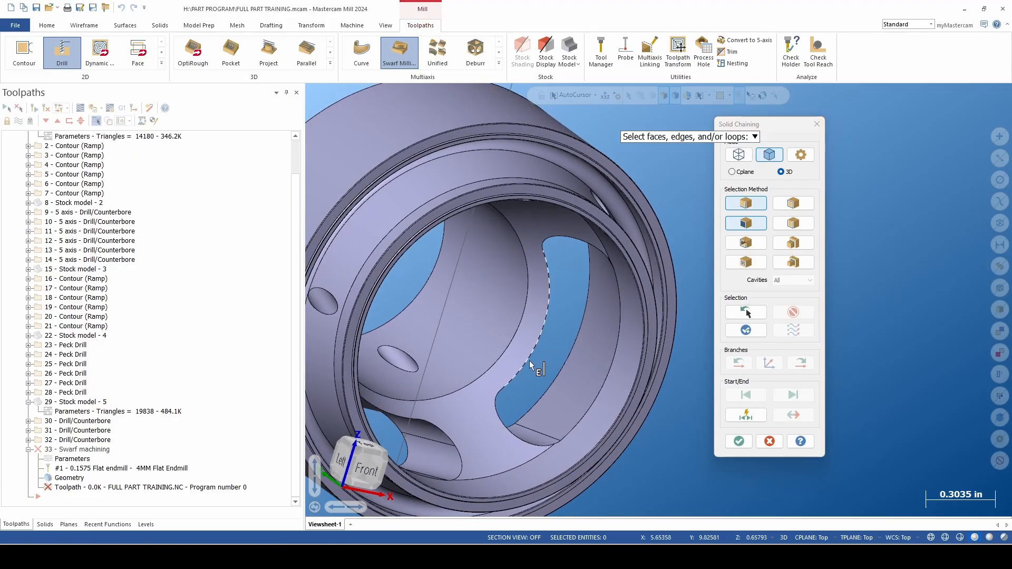
scroll(537, 422, up, 2)
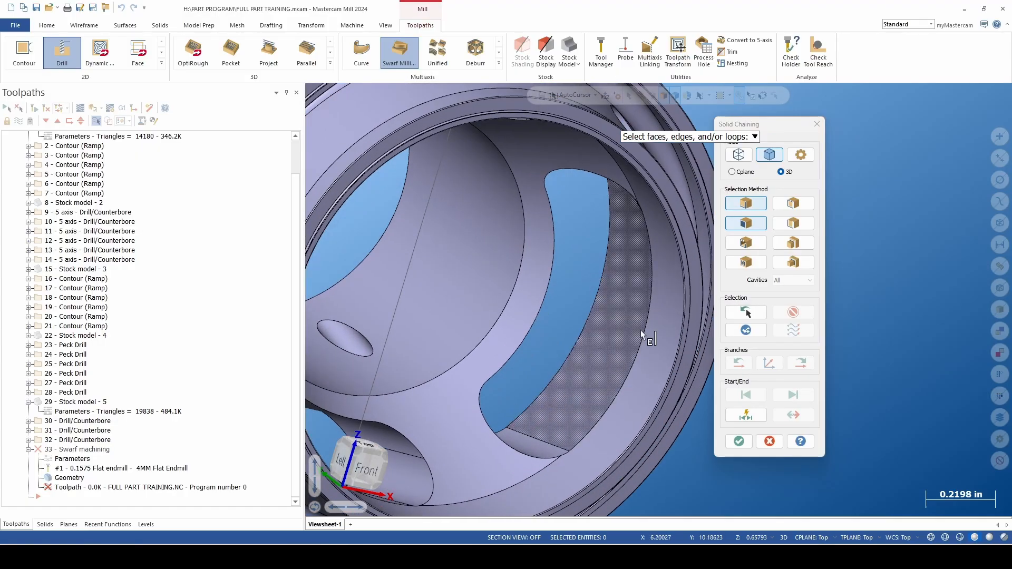
click(516, 419)
scroll(661, 411, down, 3)
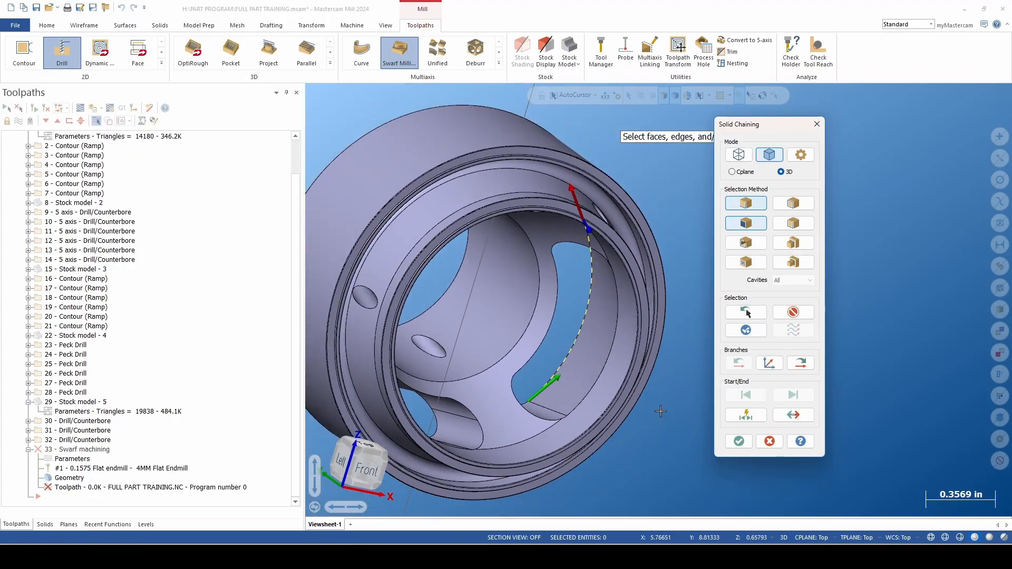
Extend the lower rail chain around the slot's entire far-side opening and accept the closed loop
click(801, 363)
middle_drag(680, 377, 658, 299)
click(808, 363)
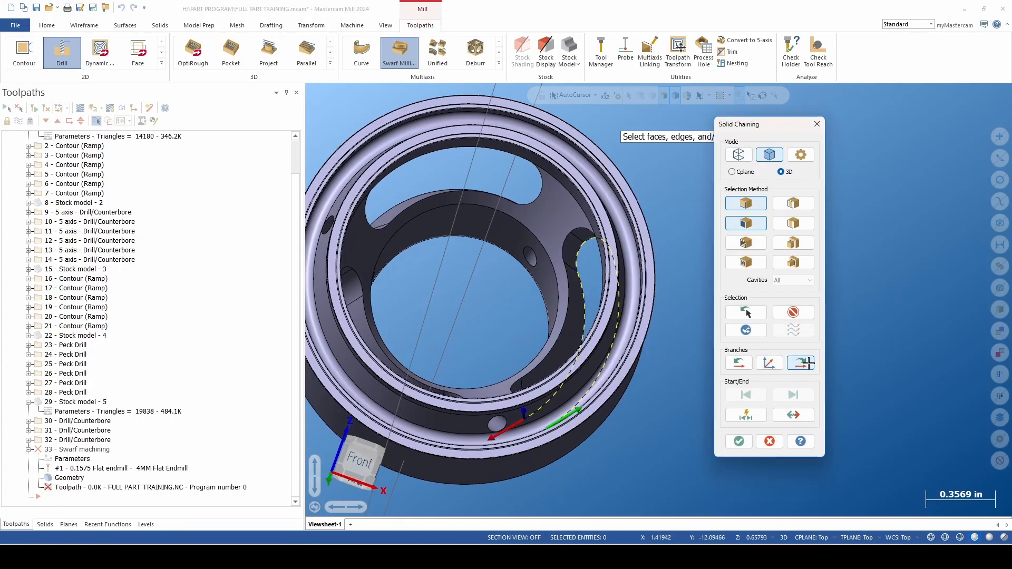
middle_drag(632, 376, 636, 408)
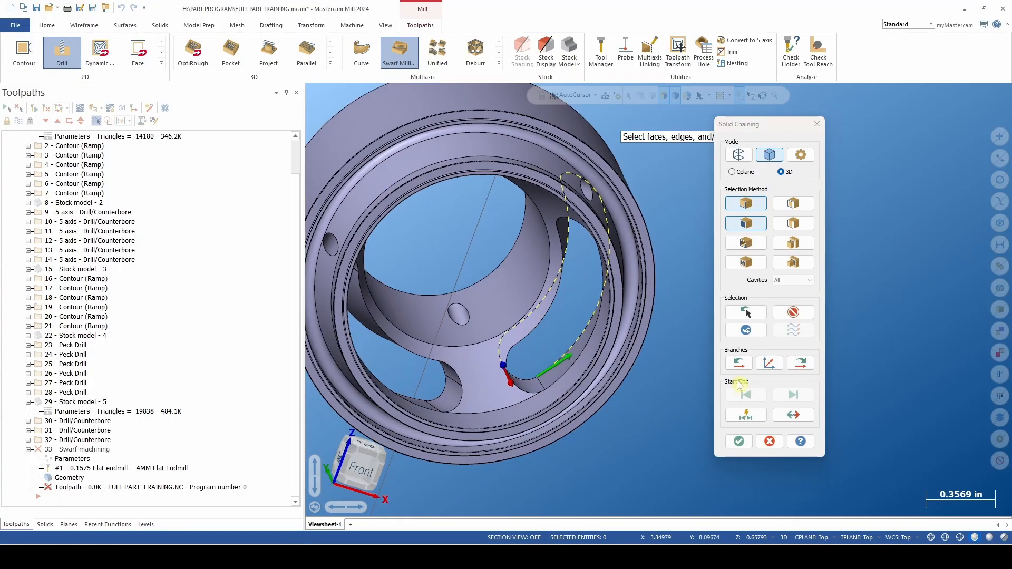
click(802, 365)
scroll(543, 375, up, 3)
middle_drag(530, 381, 544, 394)
scroll(496, 366, up, 3)
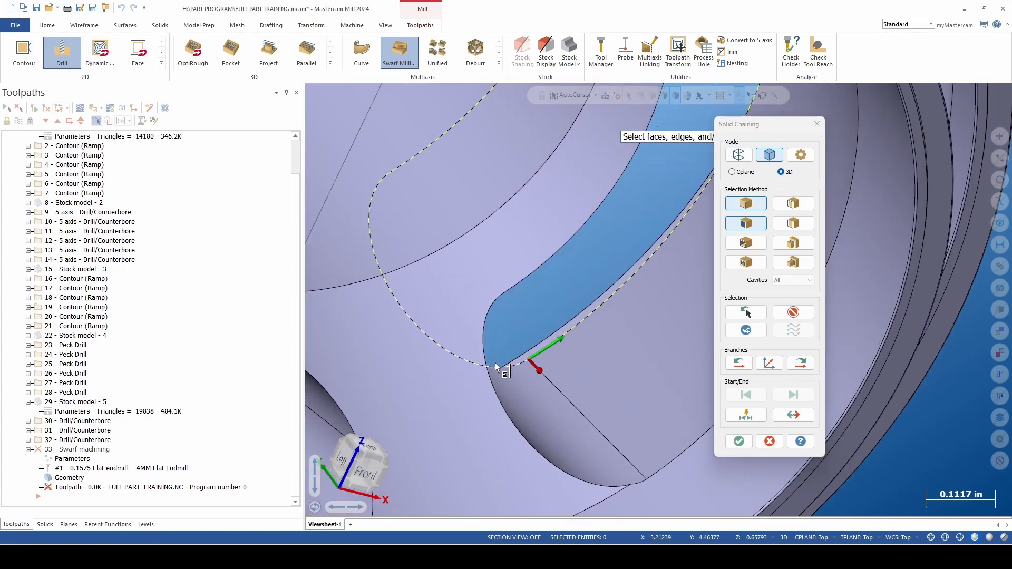
scroll(497, 367, down, 3)
click(738, 441)
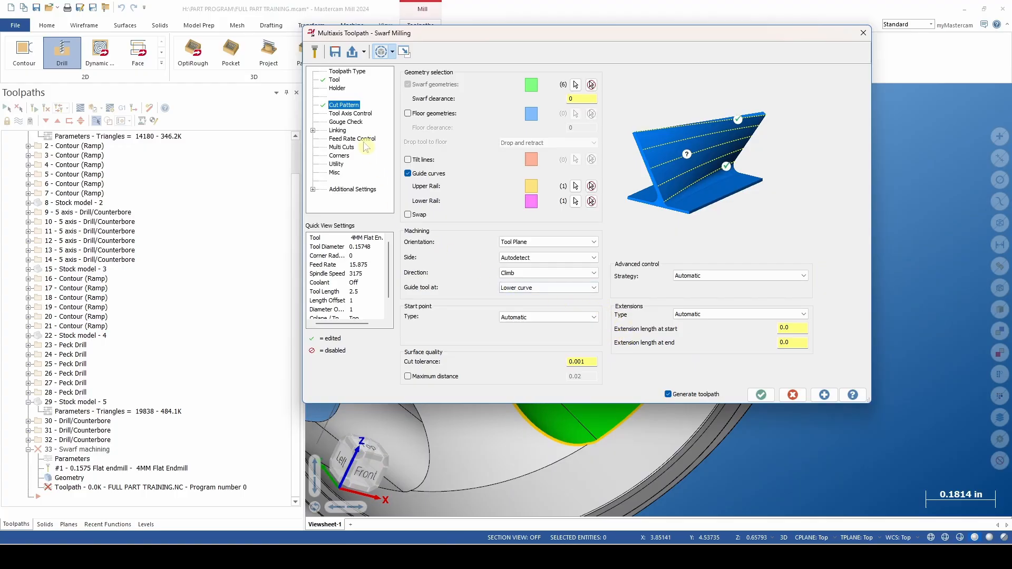
Set the gouge check against swarf geometries with Degouge error handling and a gouge allowance of 0.0002
click(354, 113)
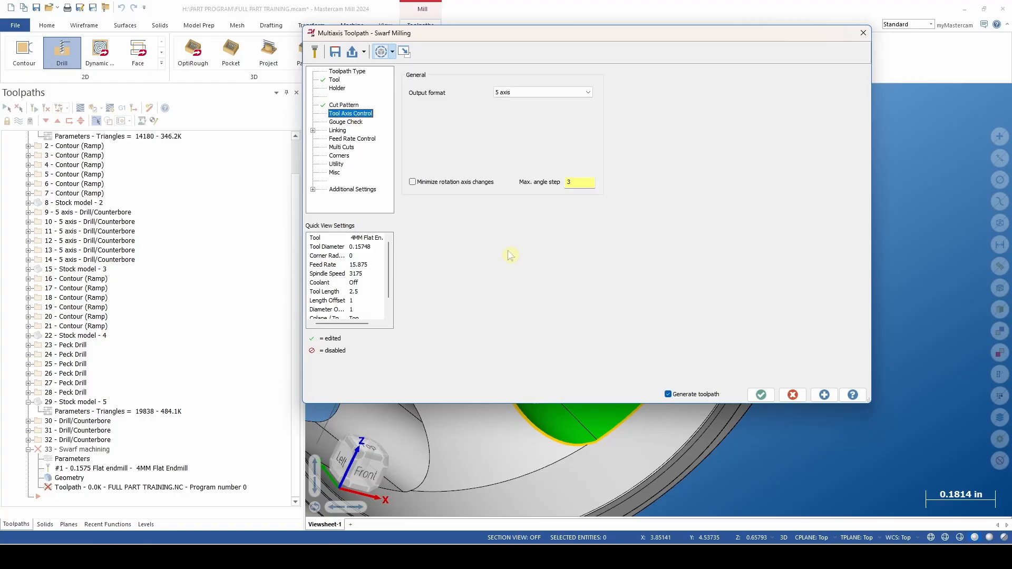
click(346, 122)
click(532, 89)
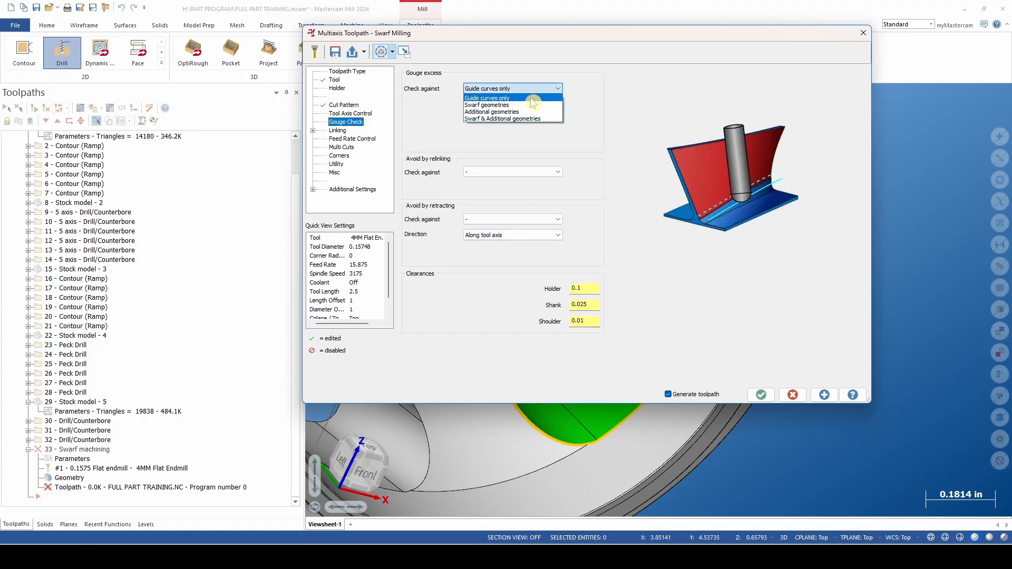
click(529, 104)
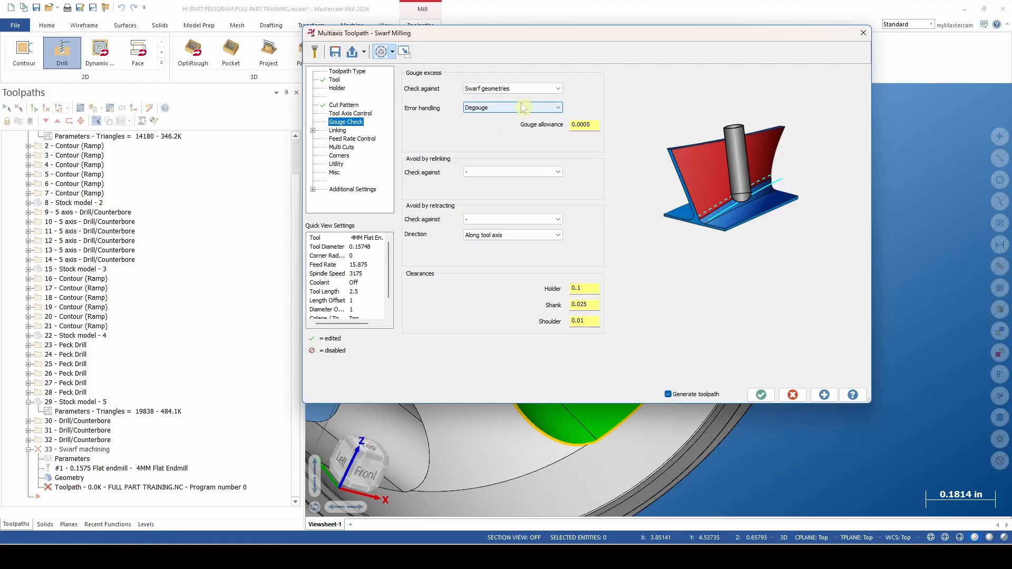
click(596, 125)
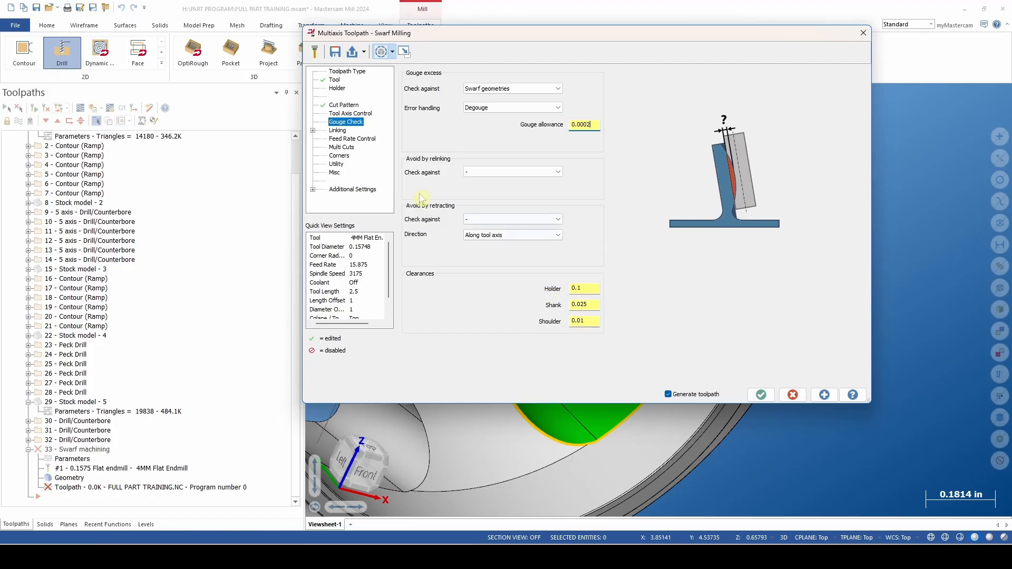
Review the linking, feed rate and cut pattern settings, and generate the swarf toolpath with the part in view
click(339, 131)
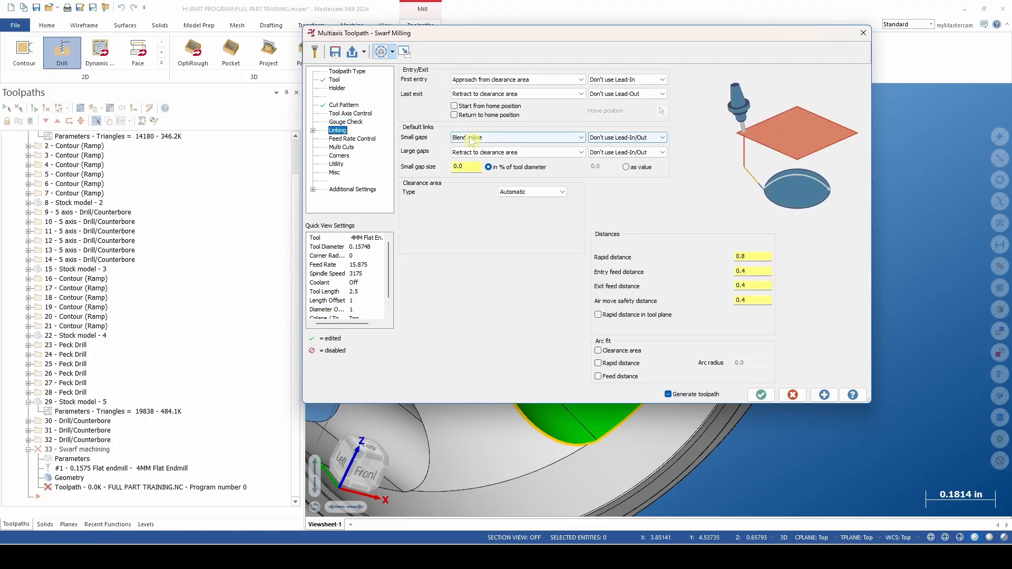
click(353, 139)
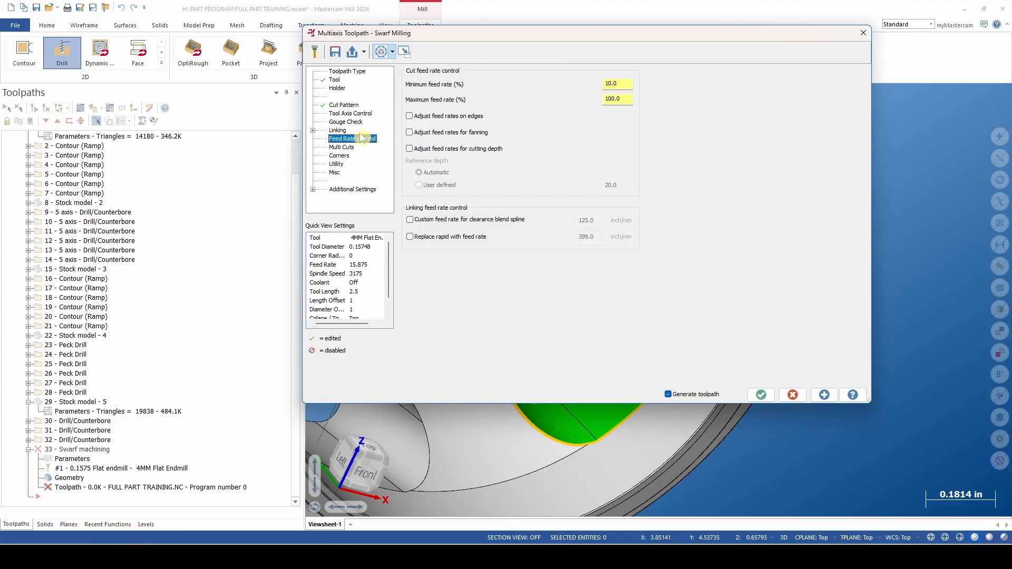
click(337, 130)
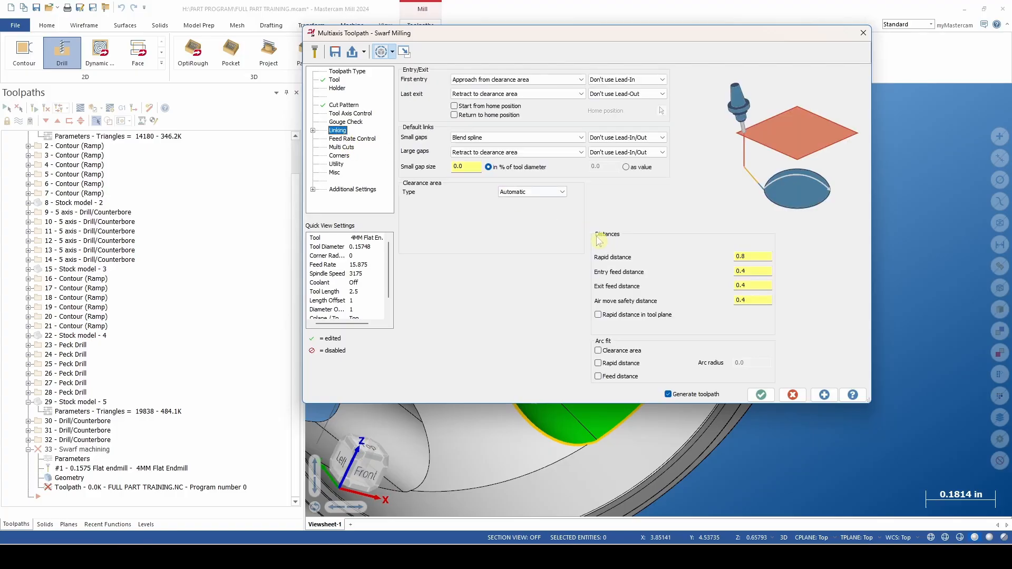
click(342, 105)
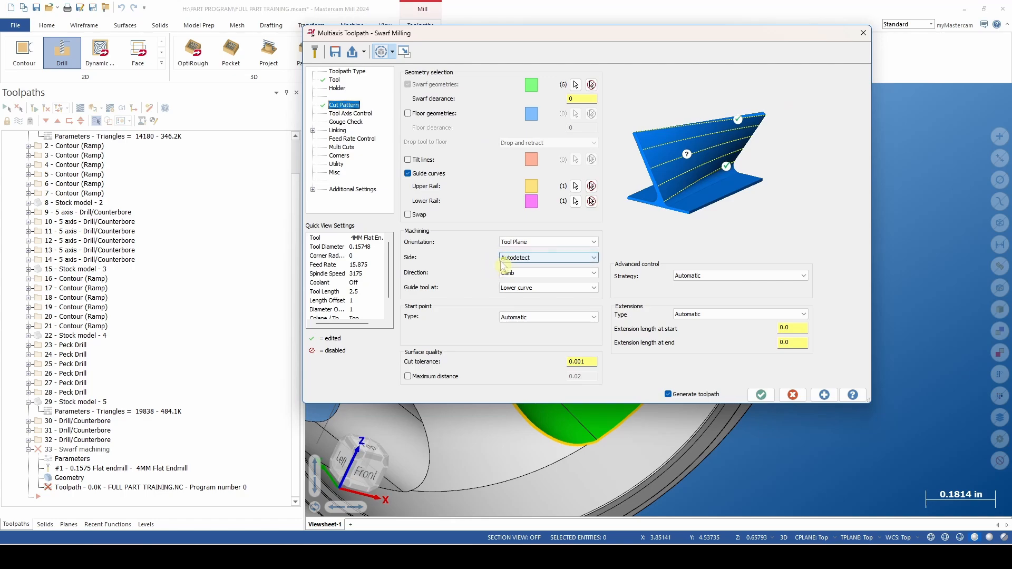
drag(656, 36, 807, 11)
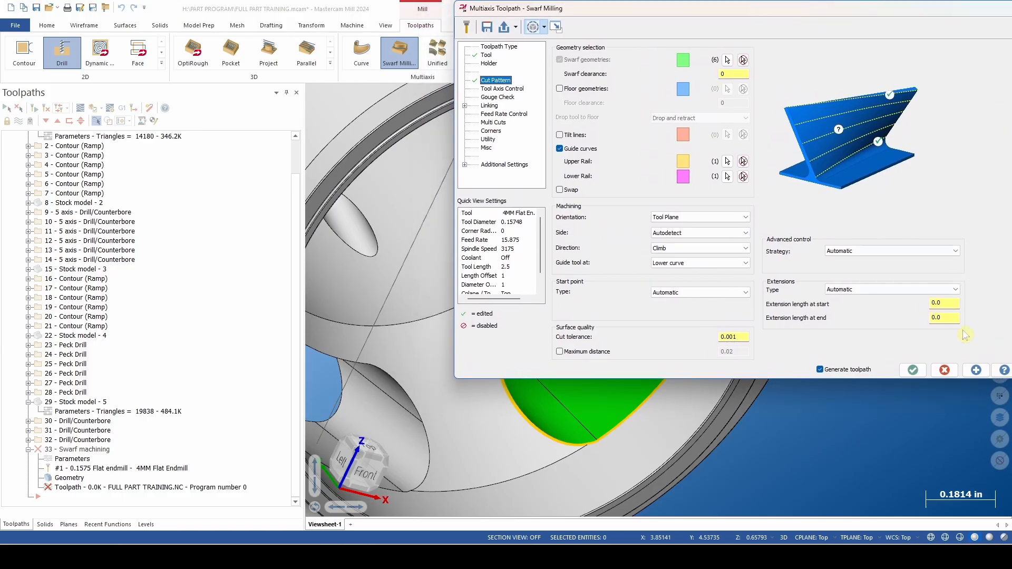
click(976, 370)
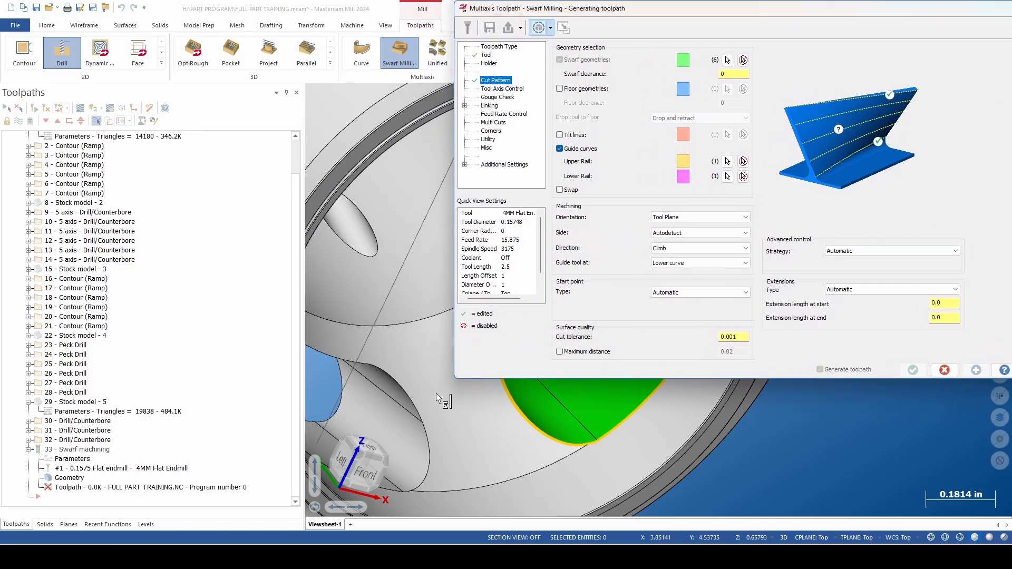
Examine the generated swarf toolpath and its entry and exit moves from both sides of the curved slot
scroll(358, 341, down, 6)
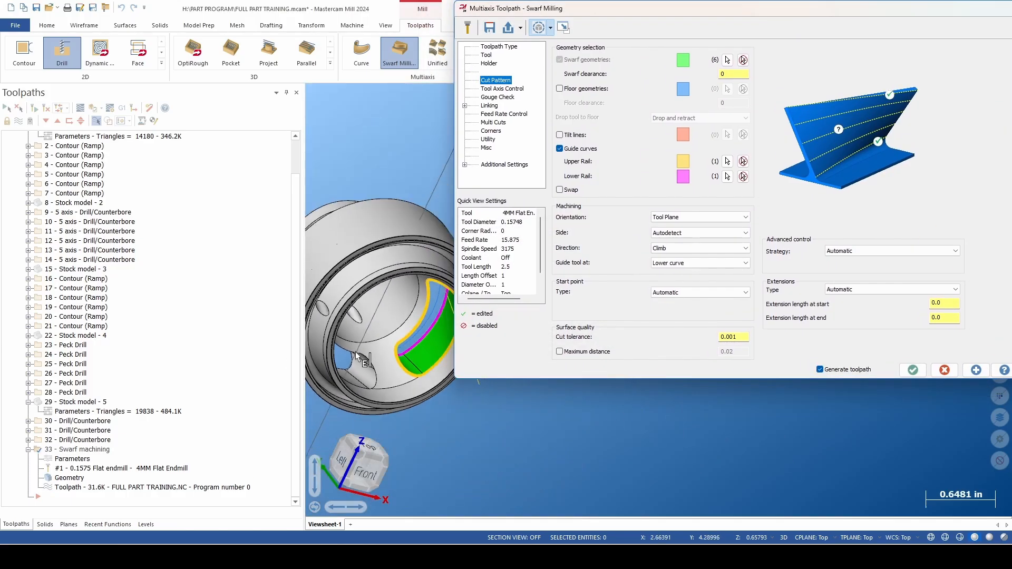
mouse_move(357, 341)
middle_down()
mouse_move(371, 328)
mouse_move(361, 333)
mouse_move(348, 267)
mouse_move(358, 334)
middle_up()
scroll(375, 324, up, 3)
scroll(376, 324, down, 2)
scroll(396, 410, up, 4)
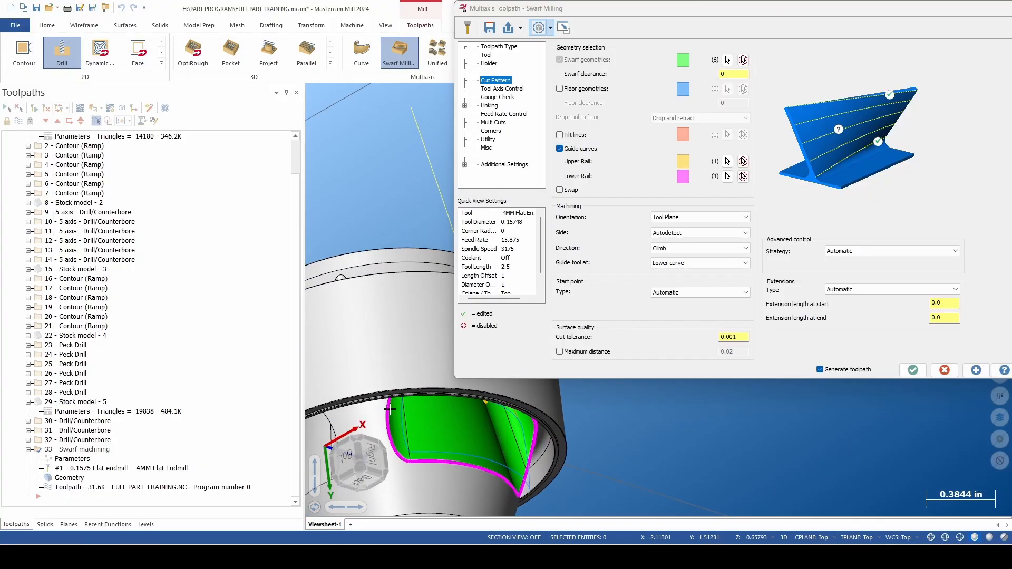
scroll(410, 381, down, 2)
middle_drag(410, 381, 437, 325)
scroll(420, 337, up, 2)
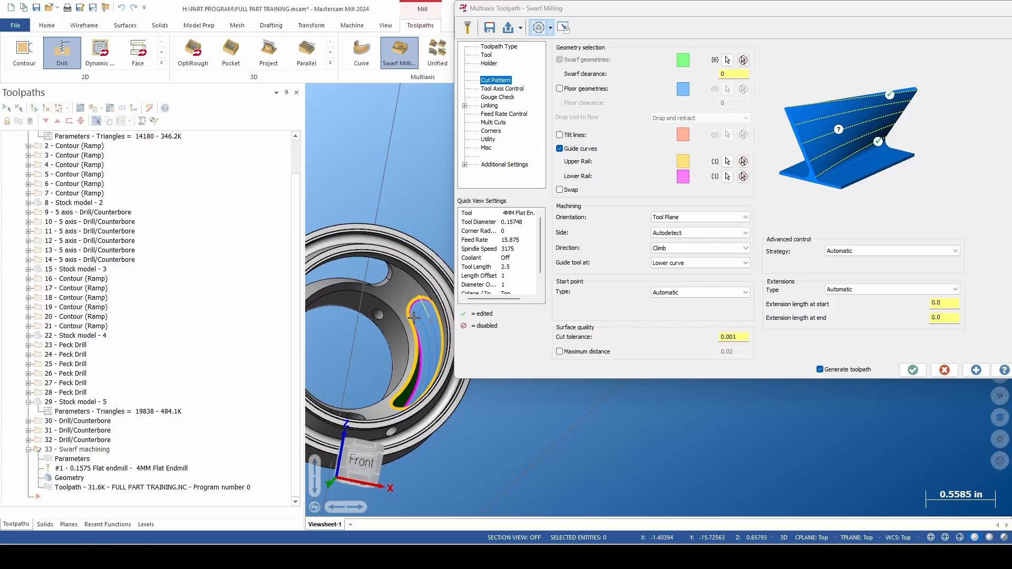
scroll(413, 318, up, 2)
scroll(424, 326, up, 1)
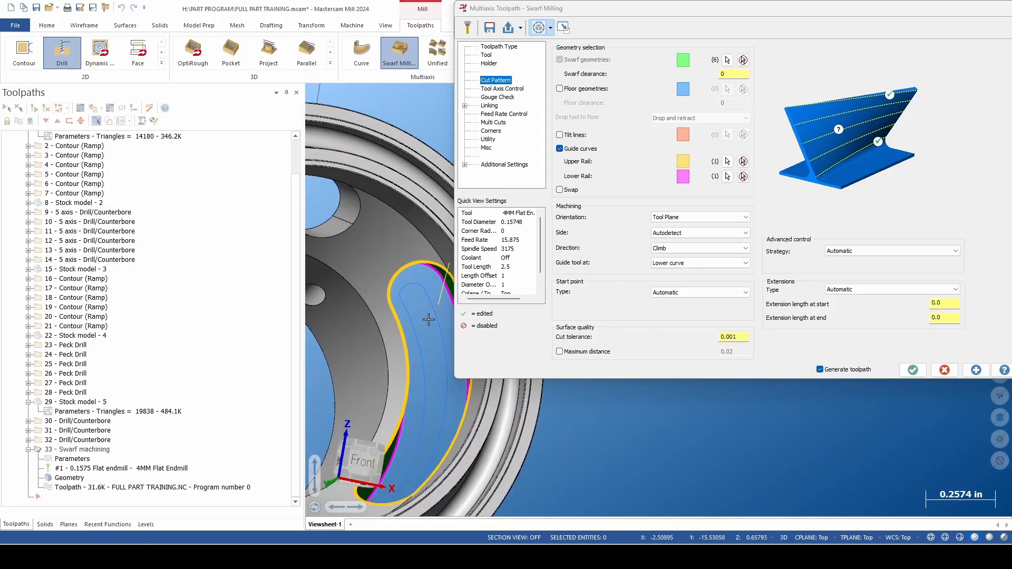
Set the default lead-in arc diameter to 15% of the tool diameter, copy it to the lead-out and regenerate the toolpath
click(464, 105)
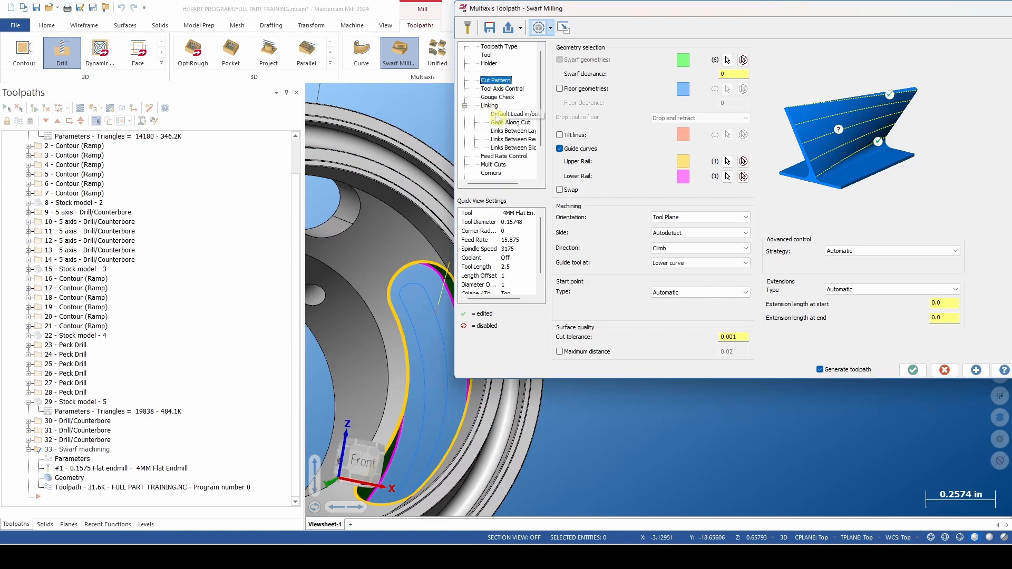
click(511, 114)
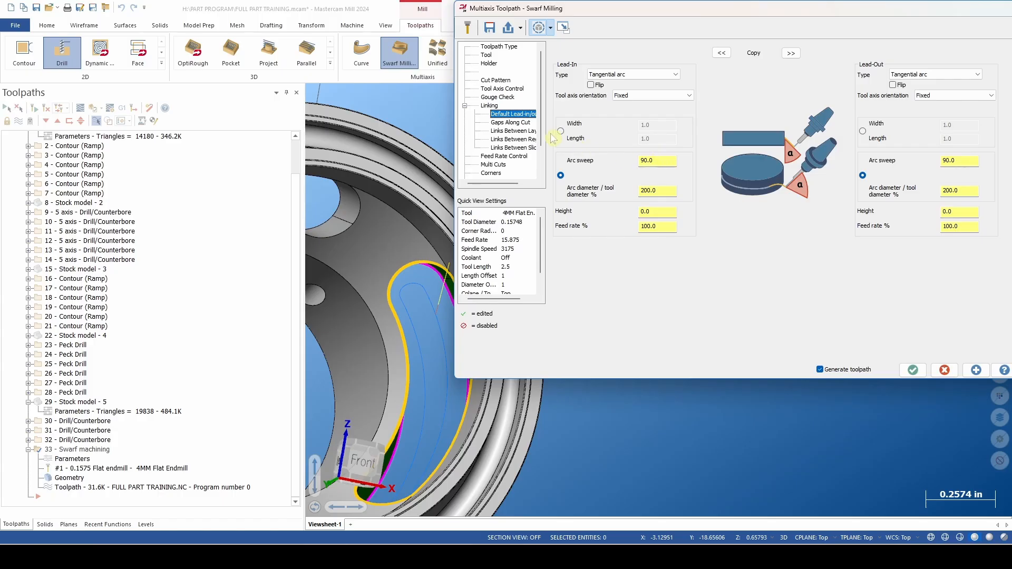
click(561, 131)
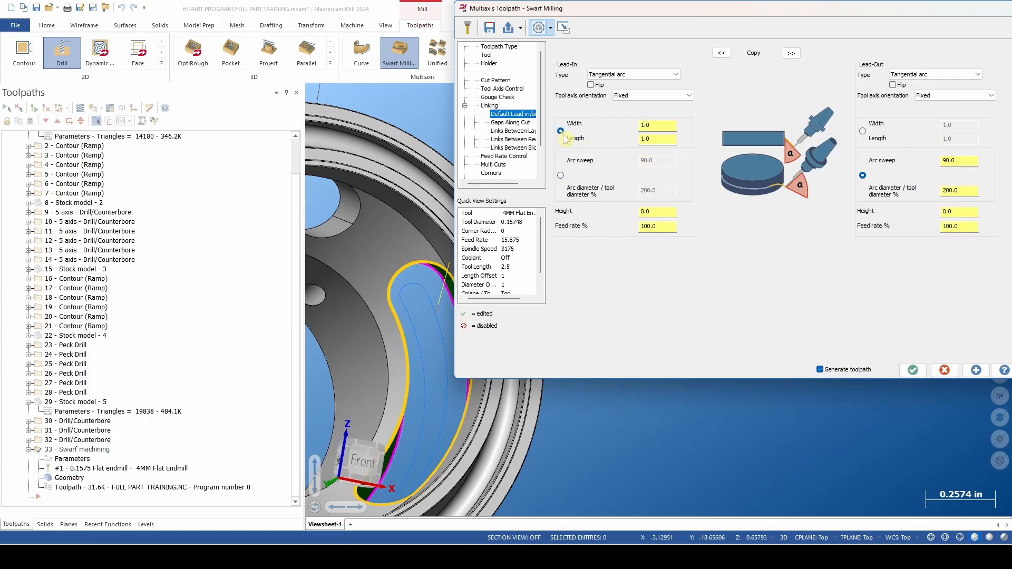
click(560, 175)
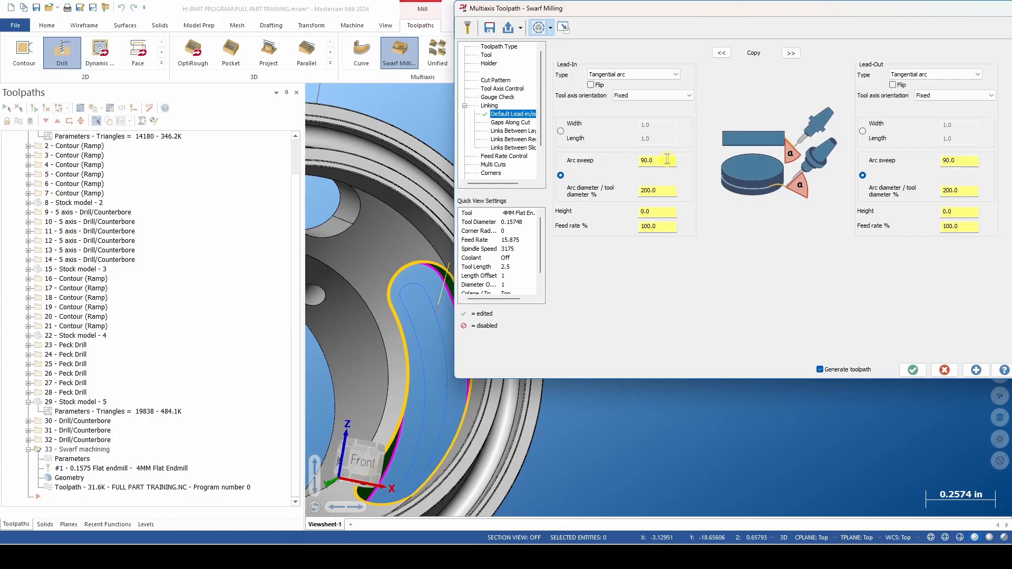
drag(668, 161, 633, 157)
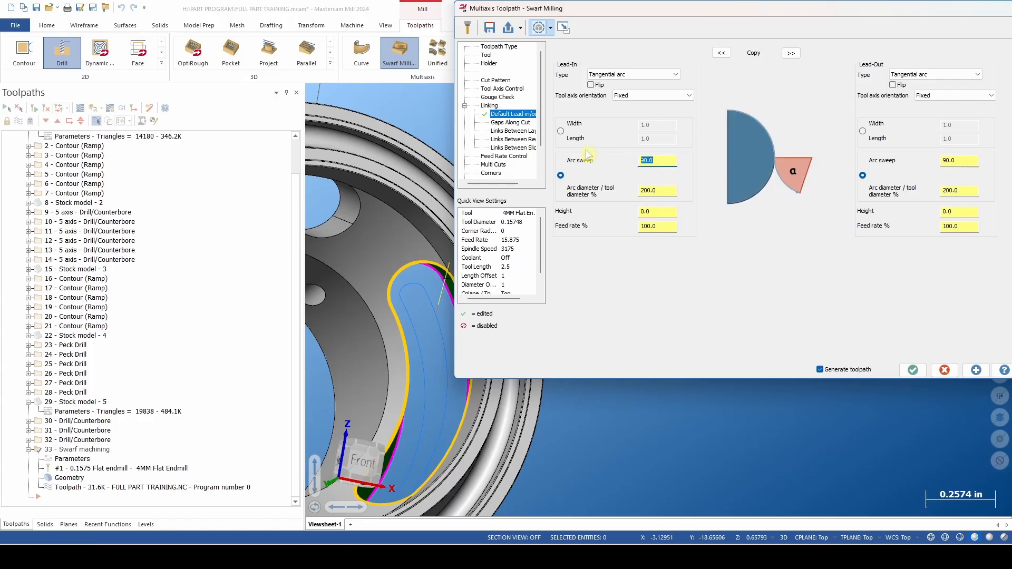
drag(659, 193, 609, 189)
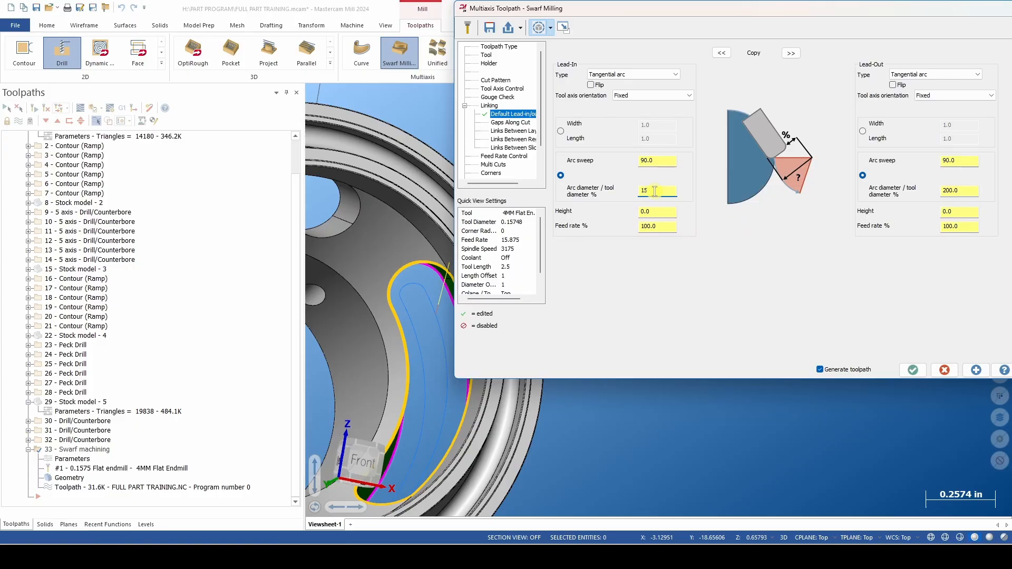
click(789, 54)
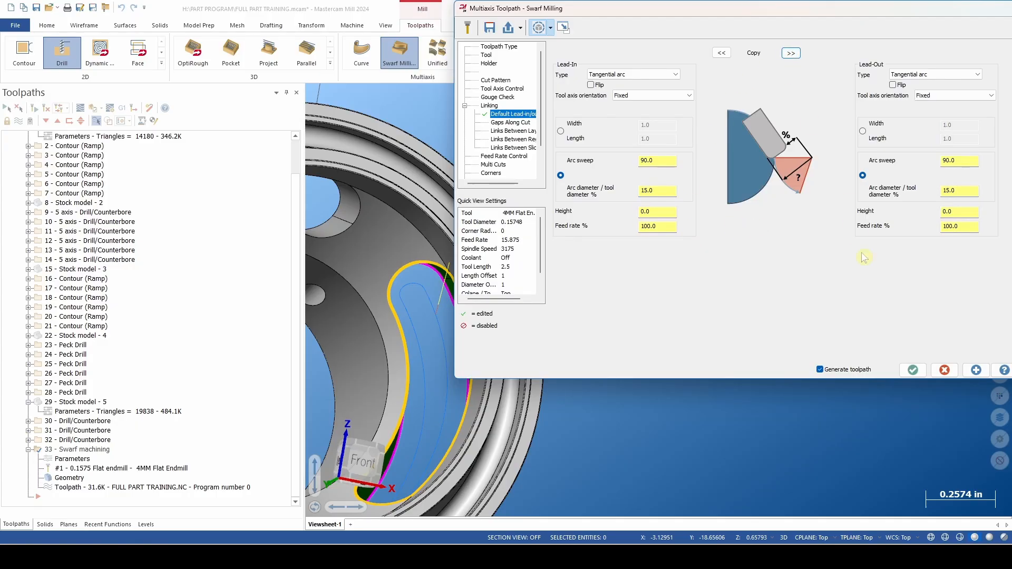
click(977, 369)
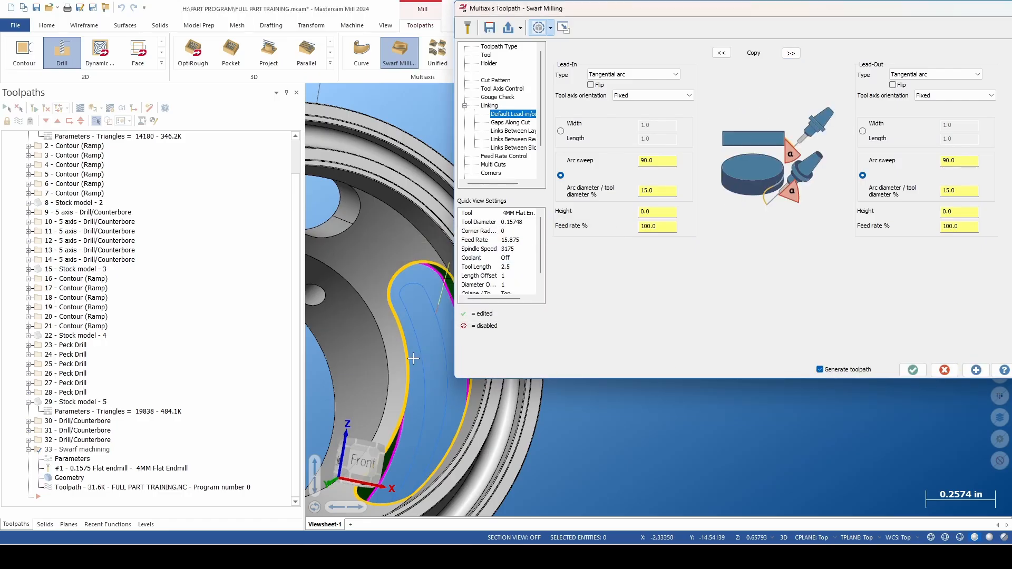
Check the slot's entry moves and enable the lead-in for the first entry and the lead-out for the last exit
scroll(429, 327, up, 2)
middle_drag(417, 334, 380, 329)
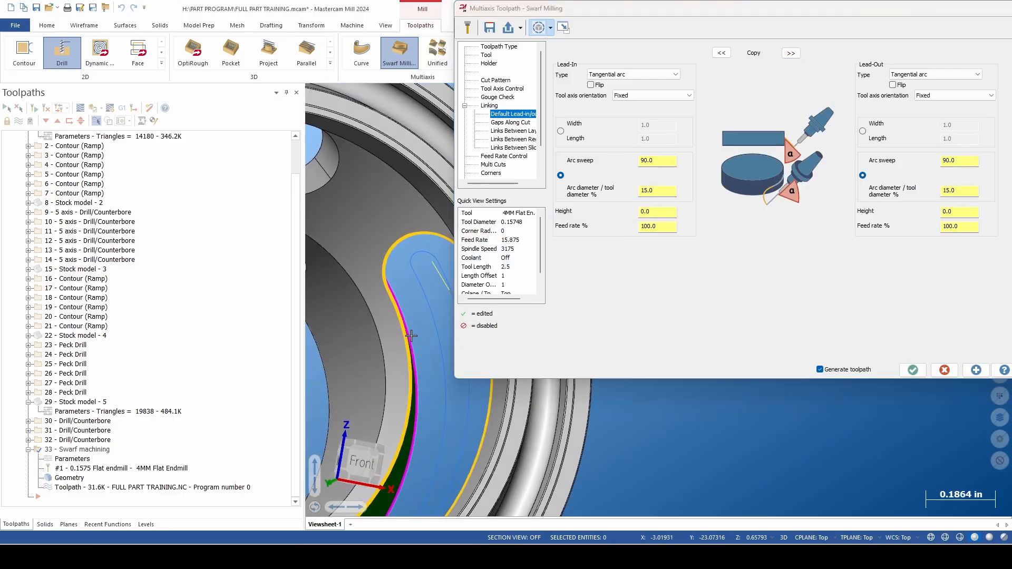
scroll(380, 329, down, 3)
scroll(414, 336, up, 3)
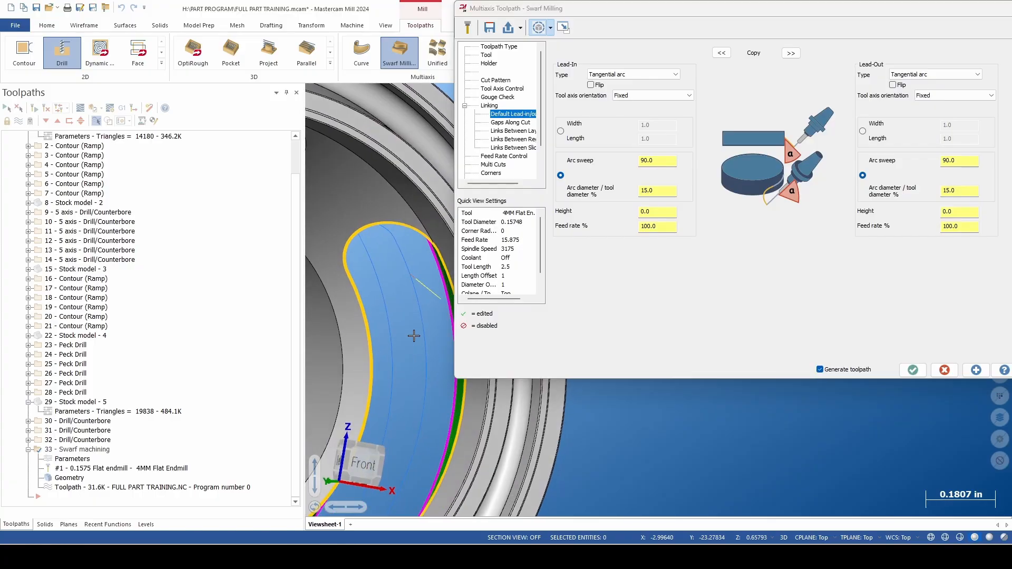
middle_drag(415, 336, 412, 320)
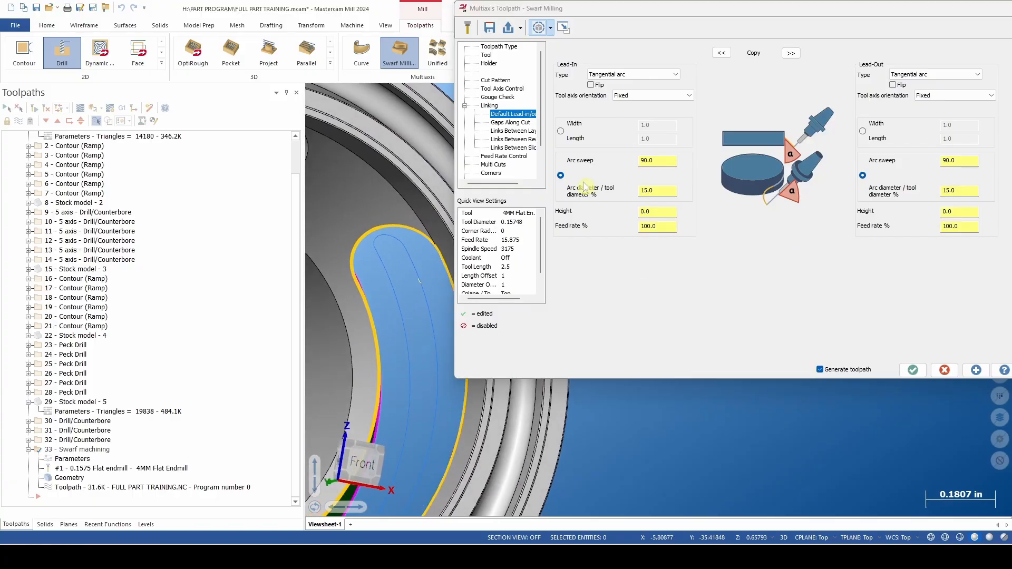
click(490, 107)
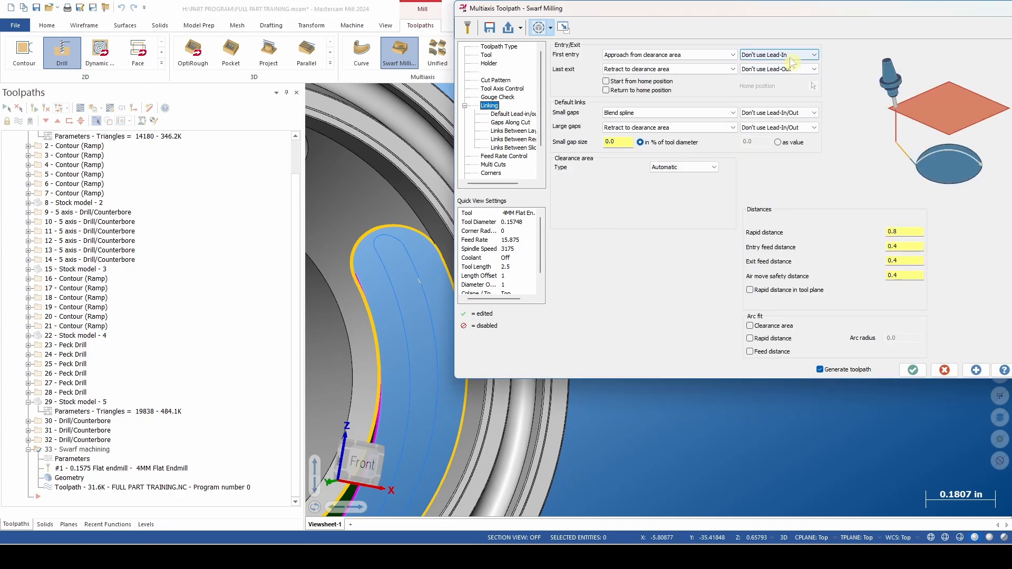
click(790, 55)
click(785, 64)
click(790, 69)
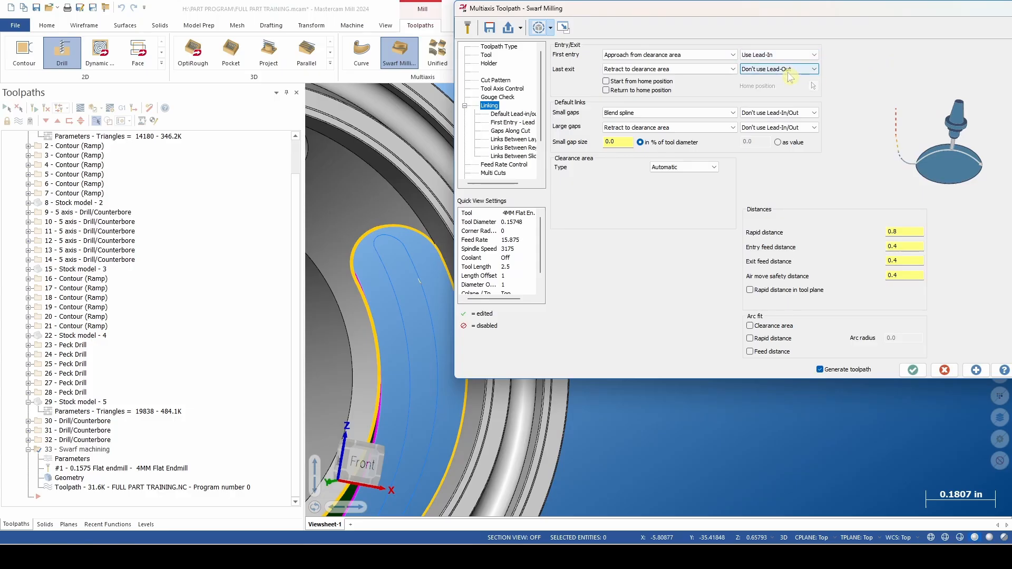
click(790, 79)
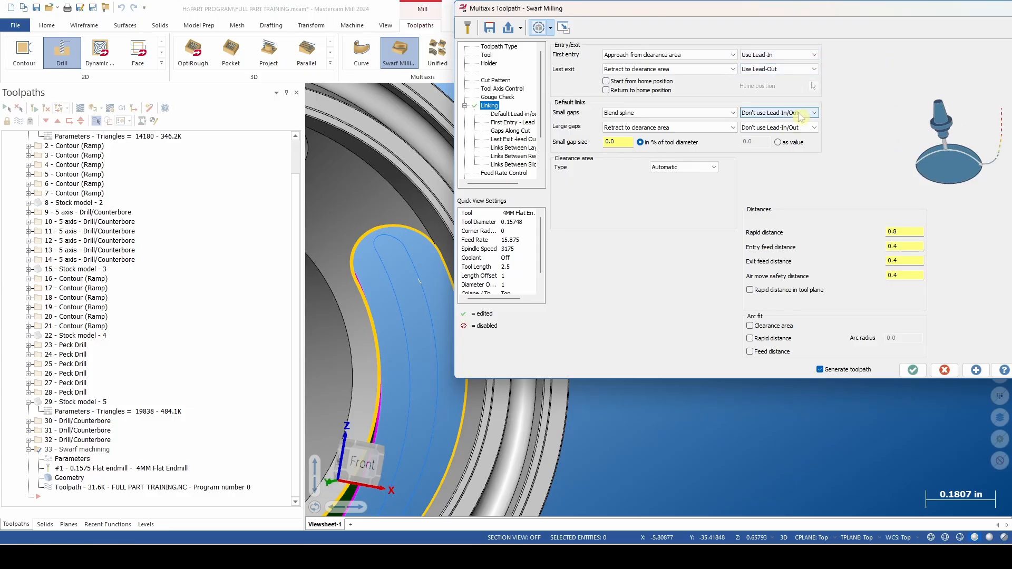
Set the small-gap and large-gap links to use lead-in/out and regenerate the swarf toolpath
click(789, 114)
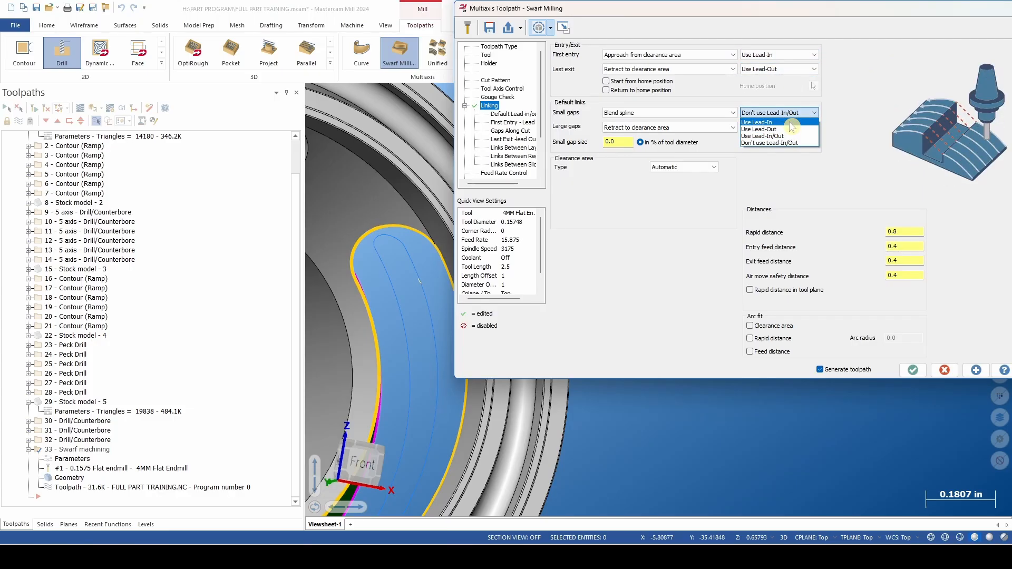
click(790, 136)
click(791, 129)
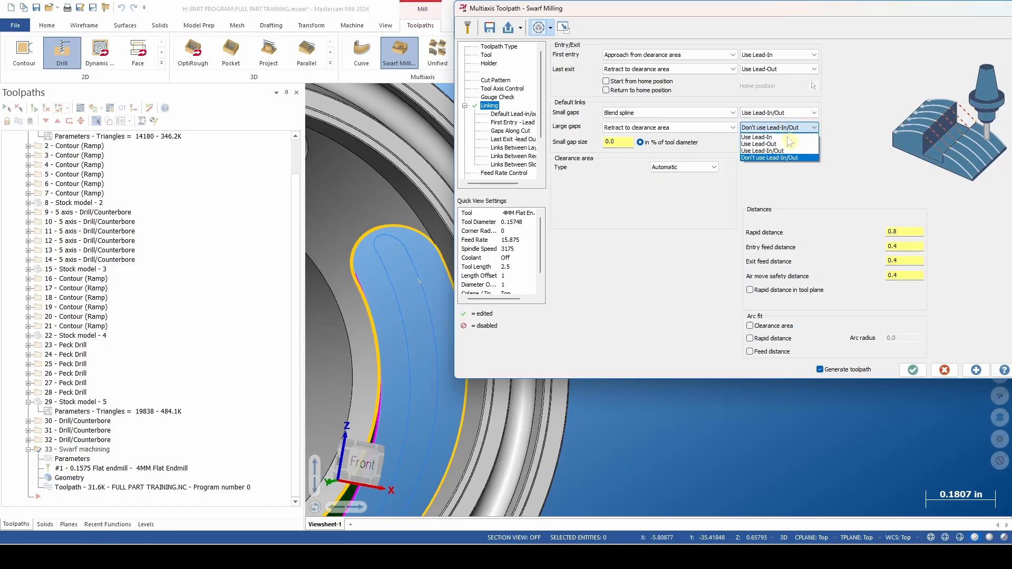
click(790, 150)
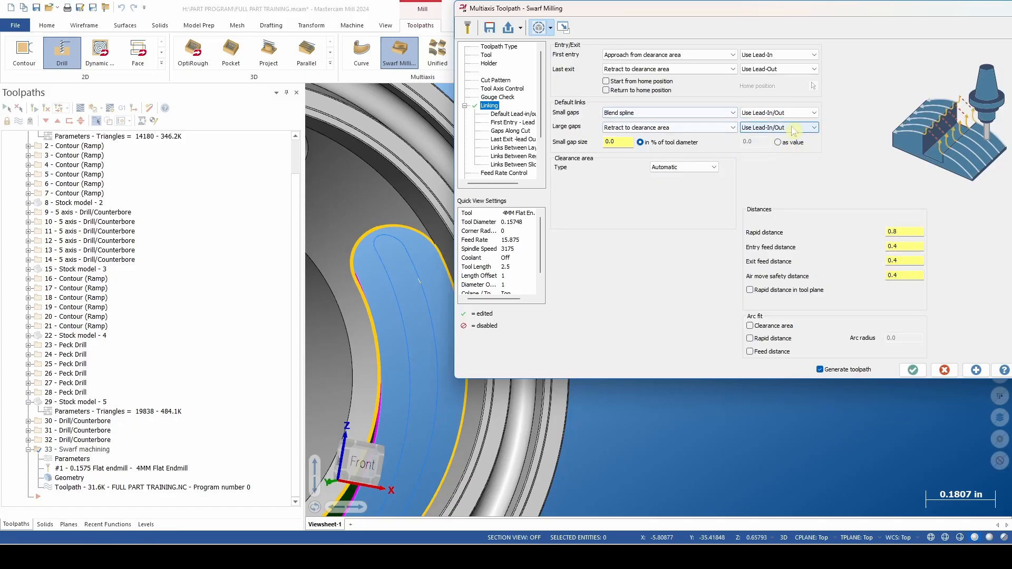
click(975, 370)
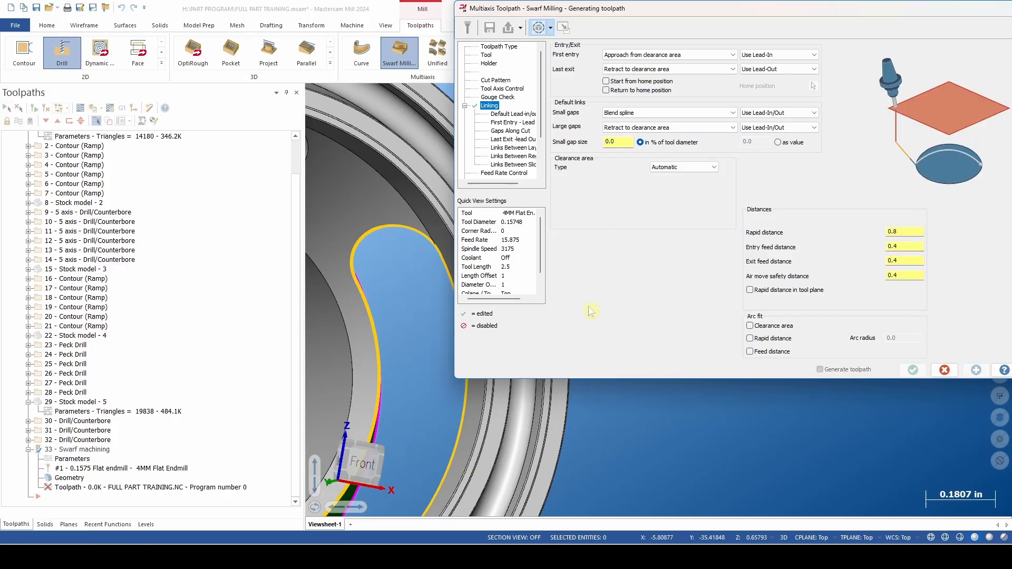
Set the default lead-in arc diameter to 25% of the tool diameter, copy it to the lead-out and regenerate the toolpath
scroll(377, 402, down, 5)
middle_drag(381, 395, 397, 373)
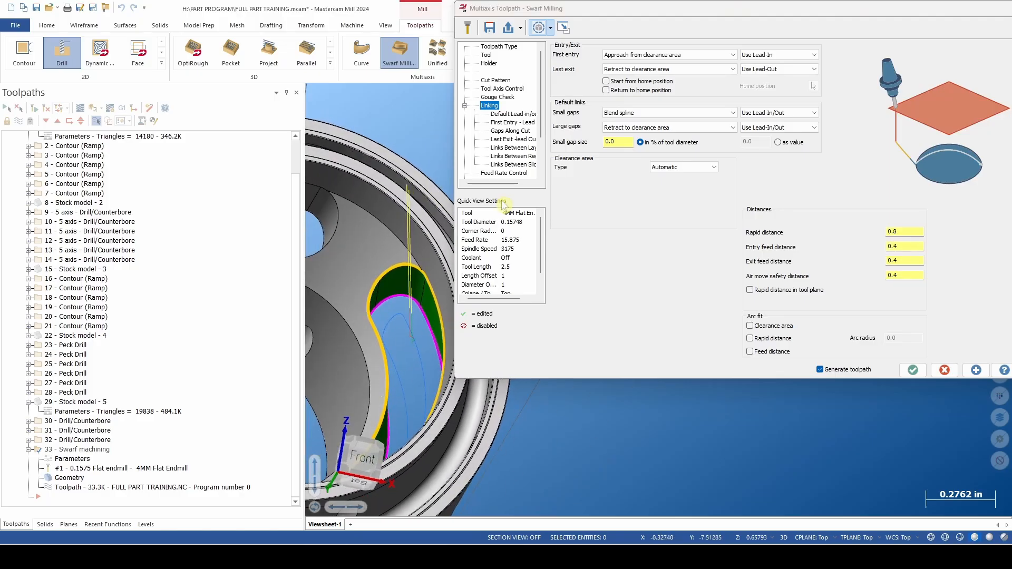
click(511, 114)
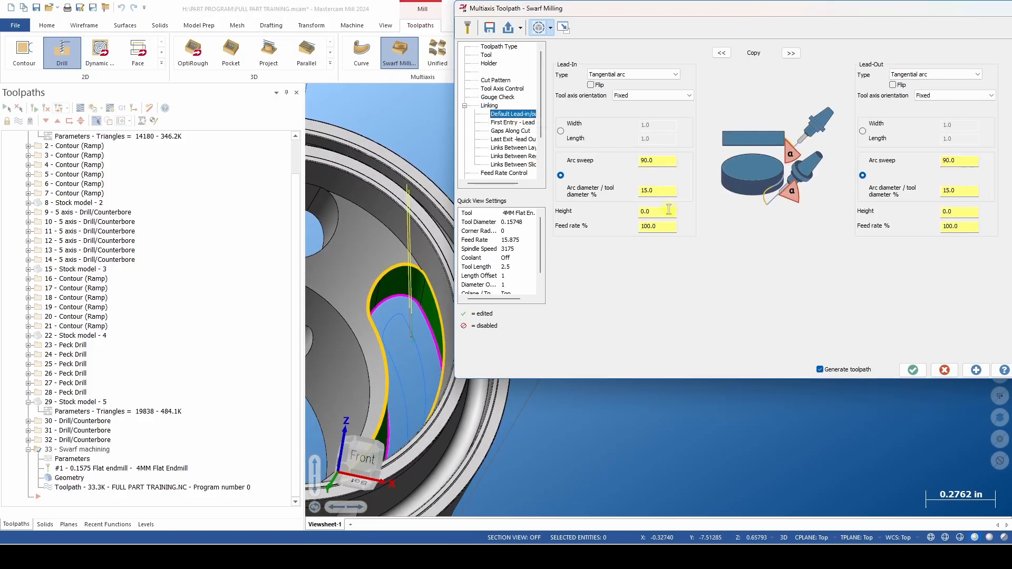
click(652, 191)
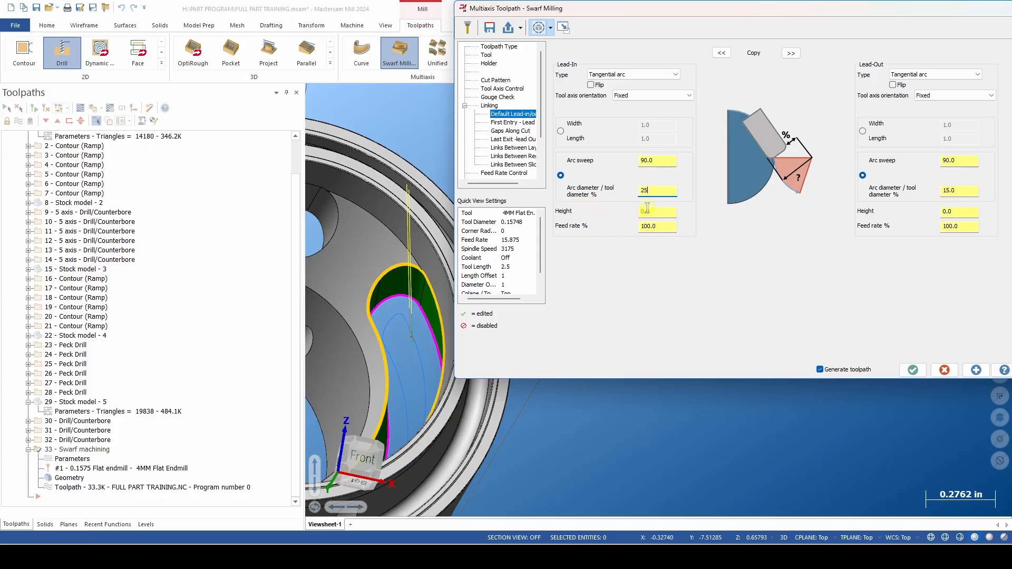
click(791, 54)
click(976, 370)
scroll(371, 328, up, 2)
middle_drag(371, 322, 396, 315)
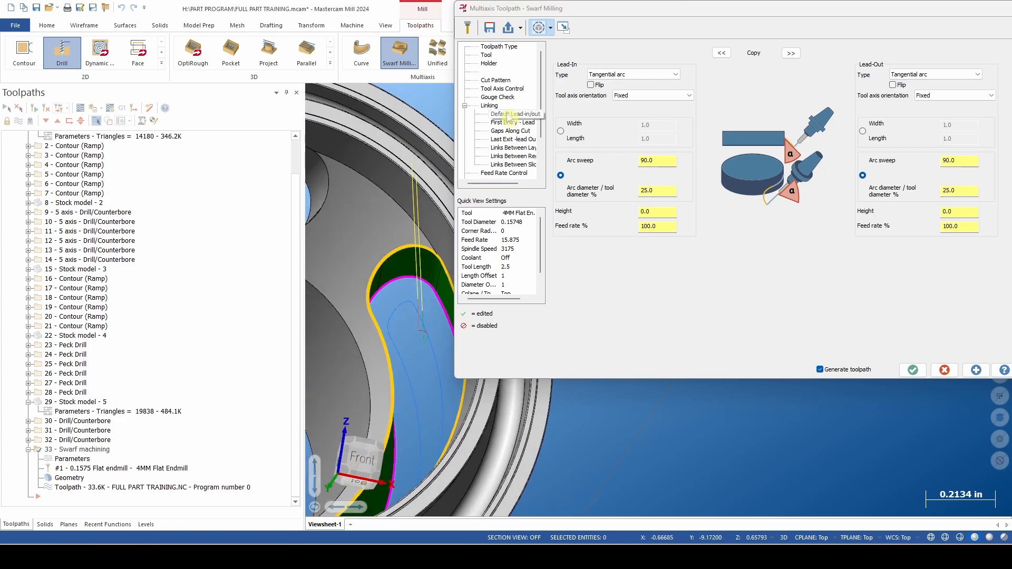
Set the cut pattern's start point type to 2 points and pick the first point at the middle of the slot's lower rail
click(489, 106)
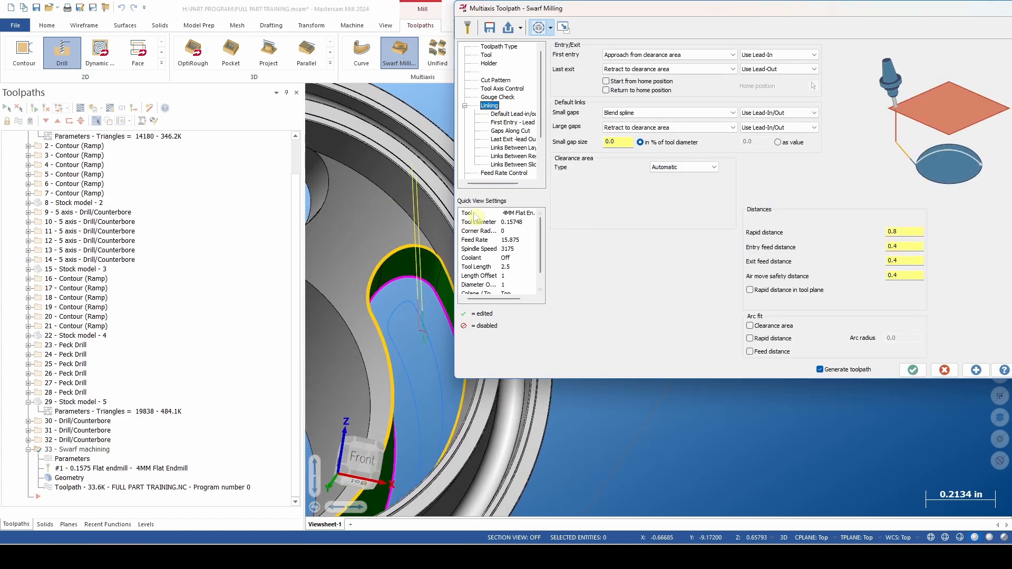
click(492, 84)
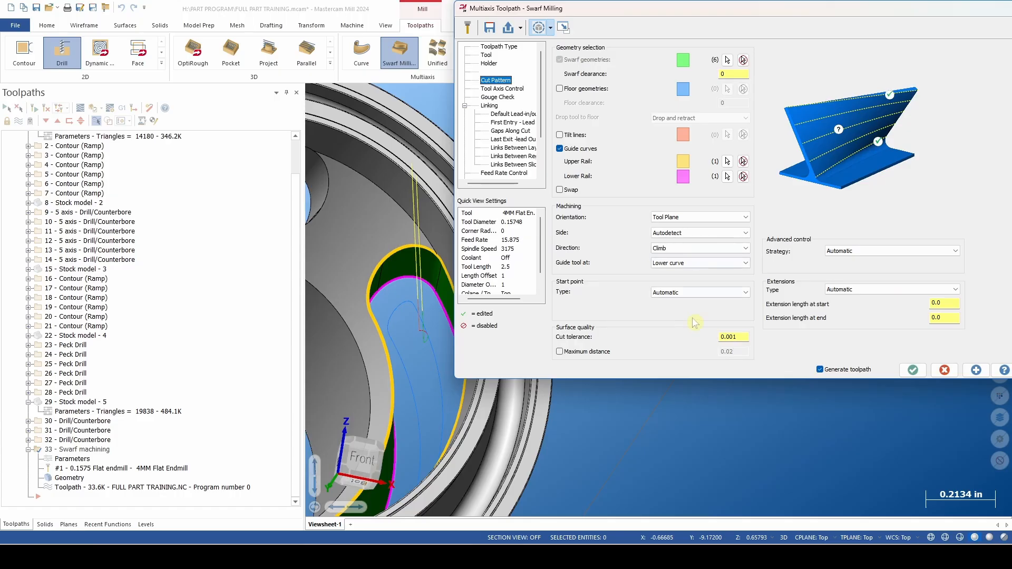
click(723, 293)
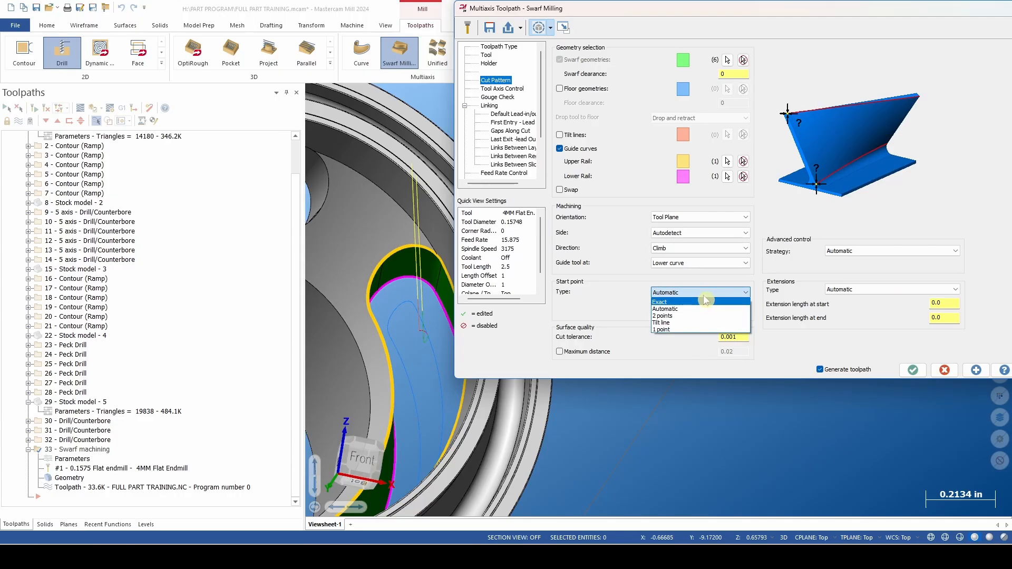
click(705, 315)
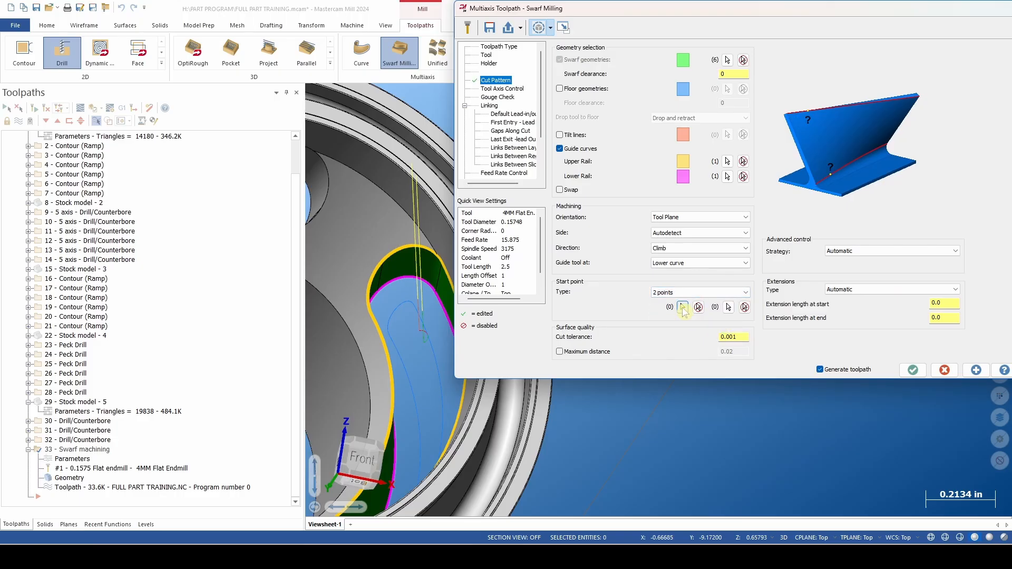
click(682, 306)
middle_drag(682, 309, 606, 368)
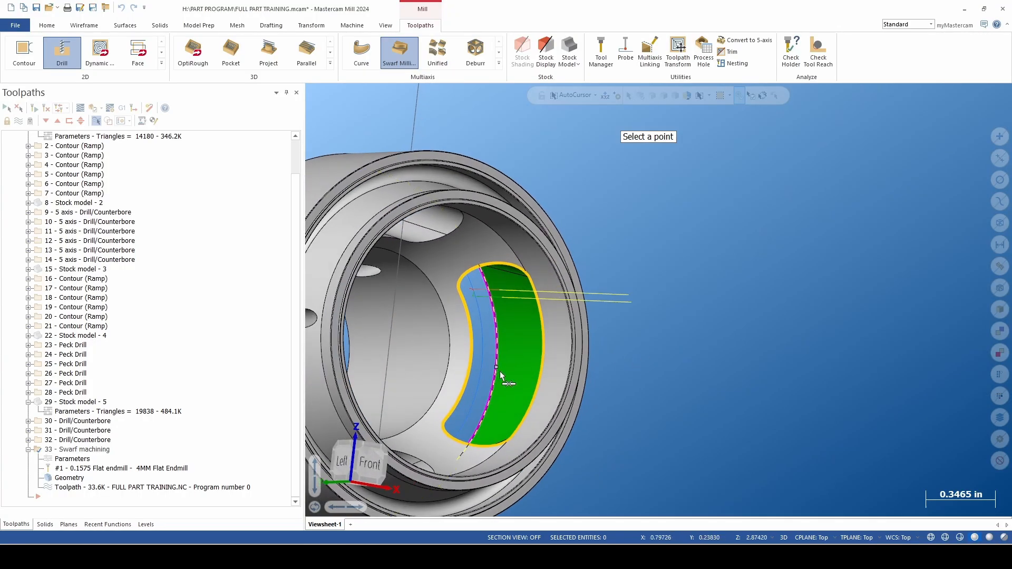
middle_drag(499, 369, 513, 354)
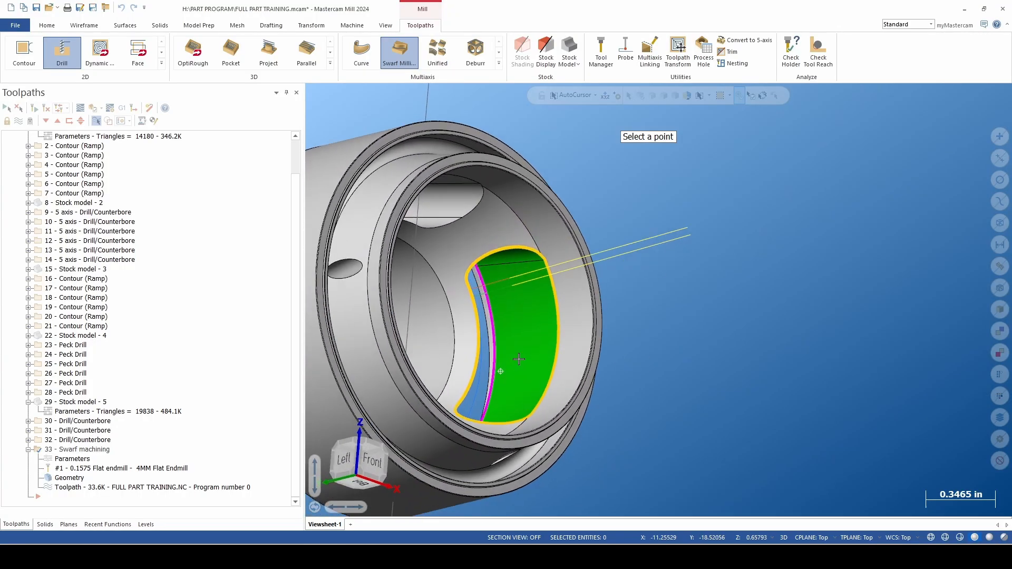
click(495, 372)
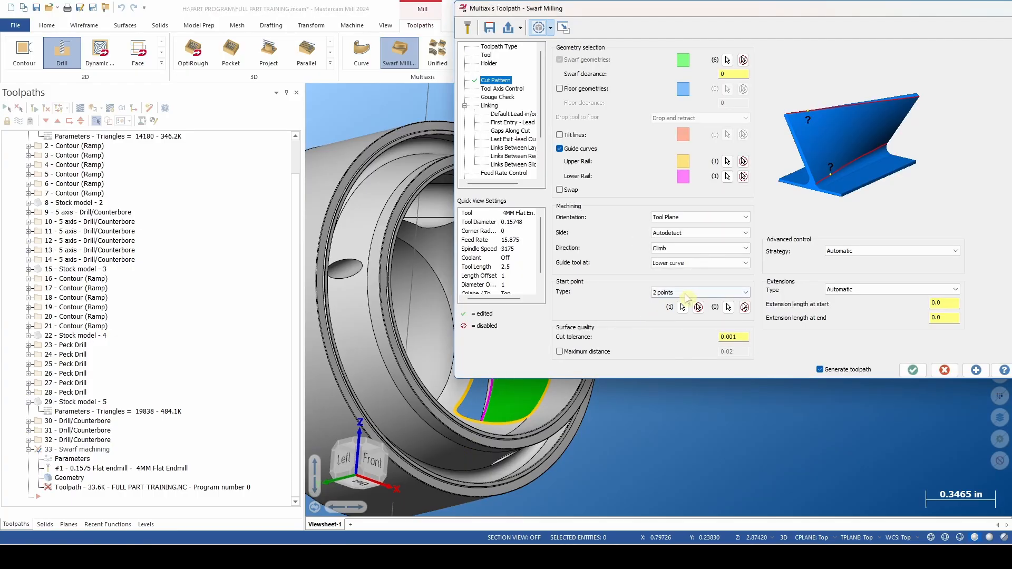
Pick the second start point at the middle of the slot's upper rail and regenerate the swarf toolpath
click(728, 306)
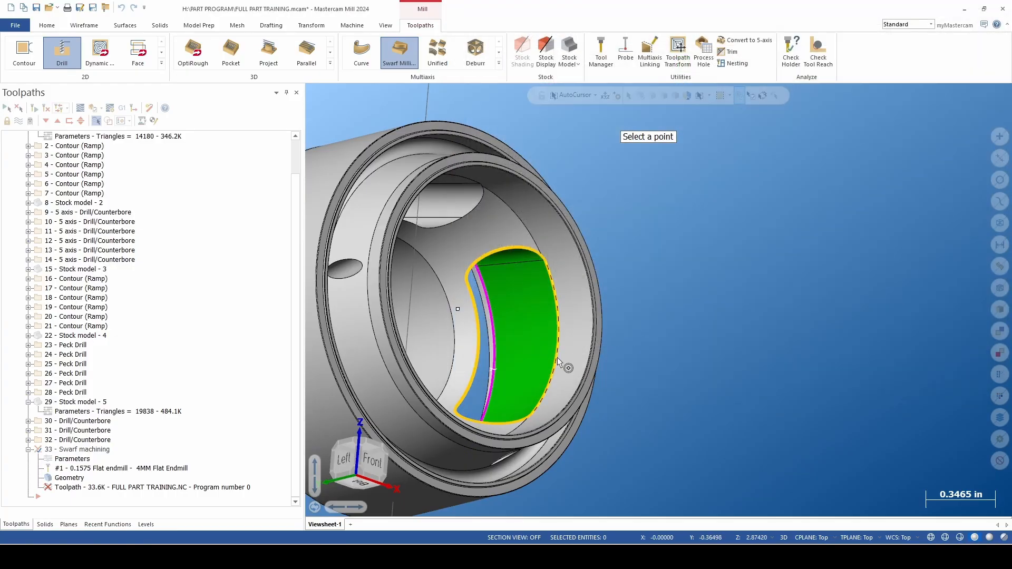
middle_drag(559, 359, 560, 348)
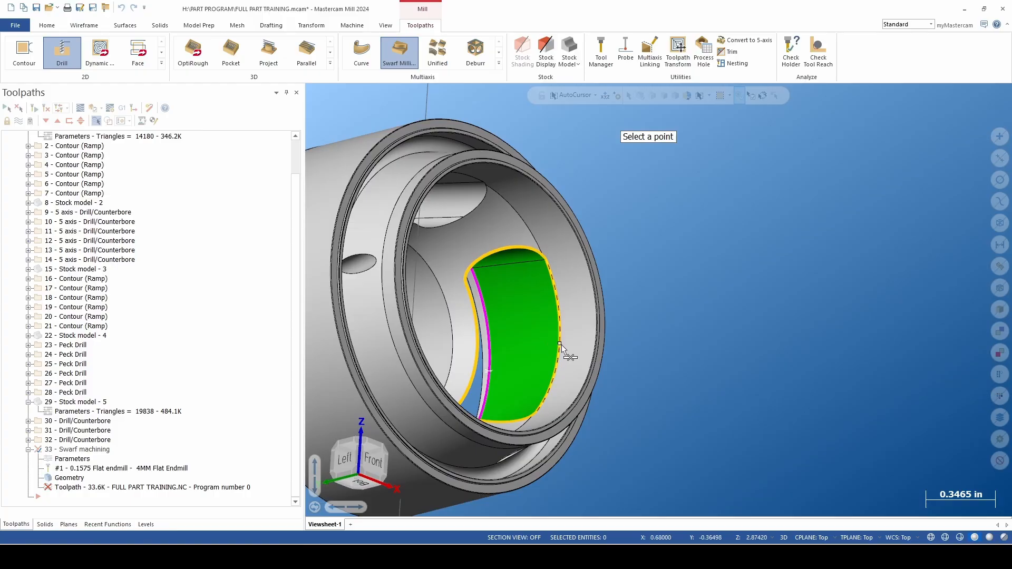
click(560, 345)
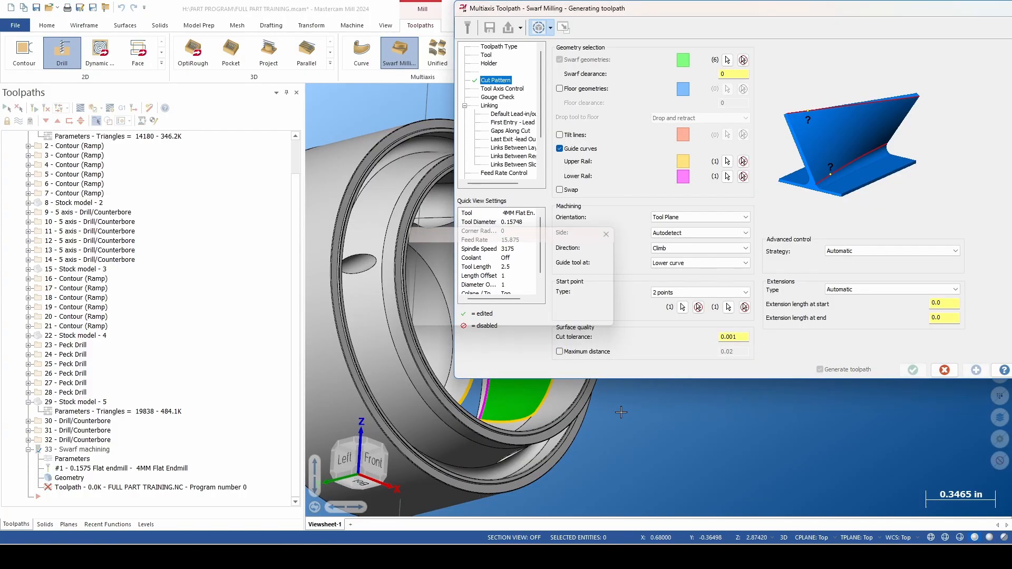
scroll(500, 441, down, 7)
scroll(481, 437, up, 3)
mouse_move(481, 437)
middle_down()
mouse_move(458, 446)
mouse_move(498, 407)
mouse_move(470, 416)
mouse_move(502, 419)
mouse_move(484, 420)
middle_up()
scroll(481, 414, up, 2)
scroll(484, 420, down, 4)
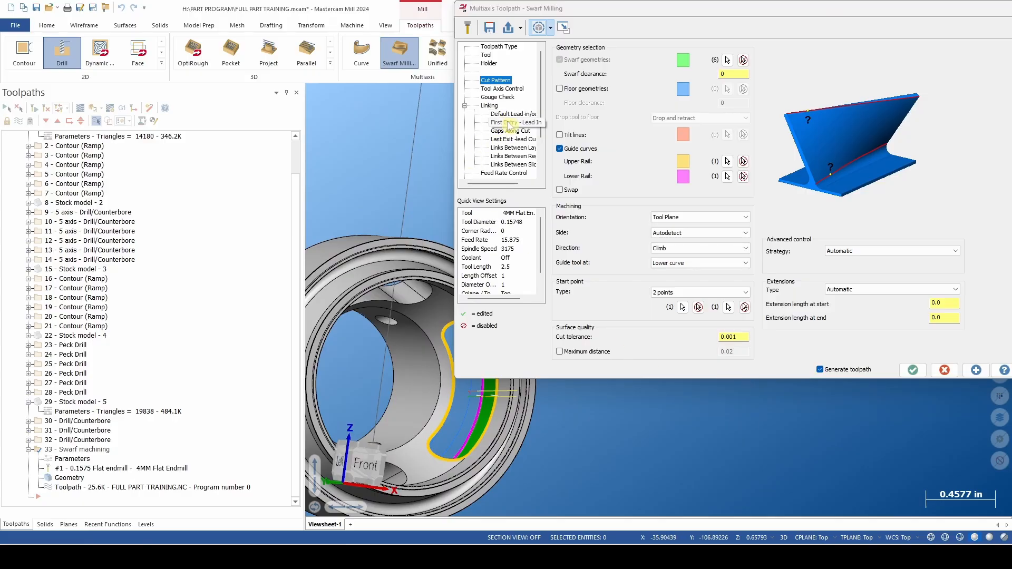
click(497, 173)
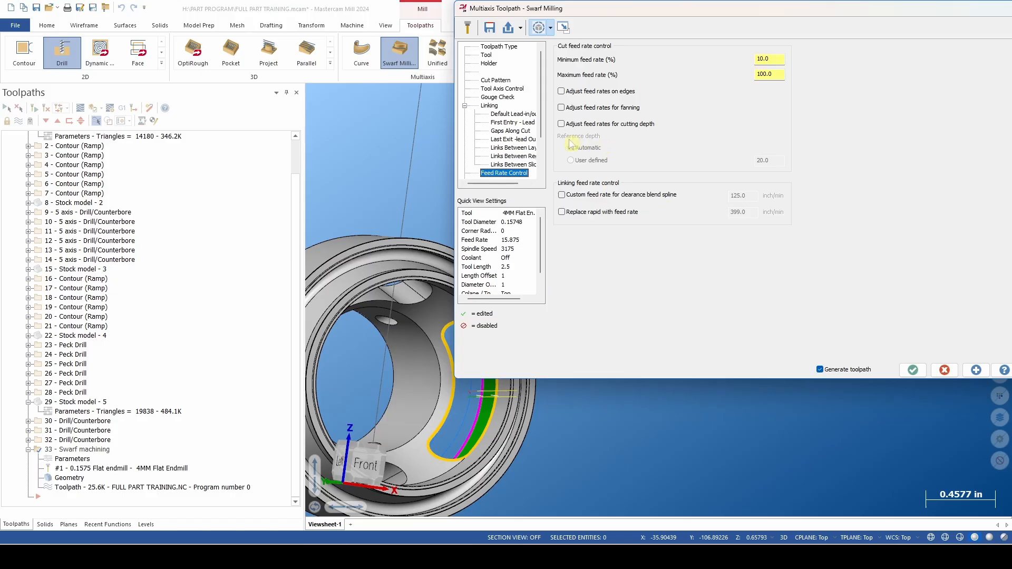
click(506, 113)
click(489, 106)
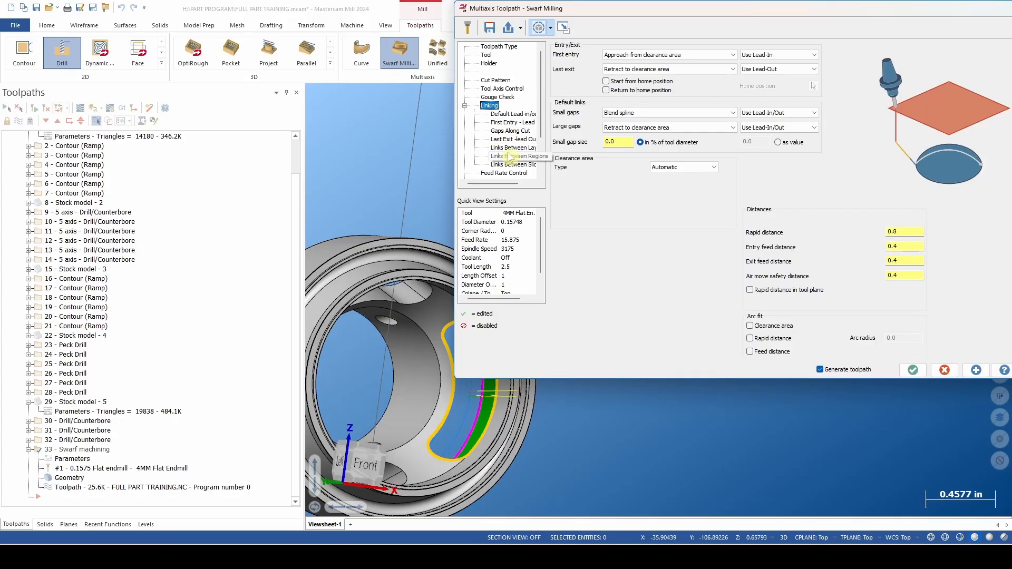
Set the multi cuts depth steps to 2 by number of slices
click(465, 106)
click(493, 122)
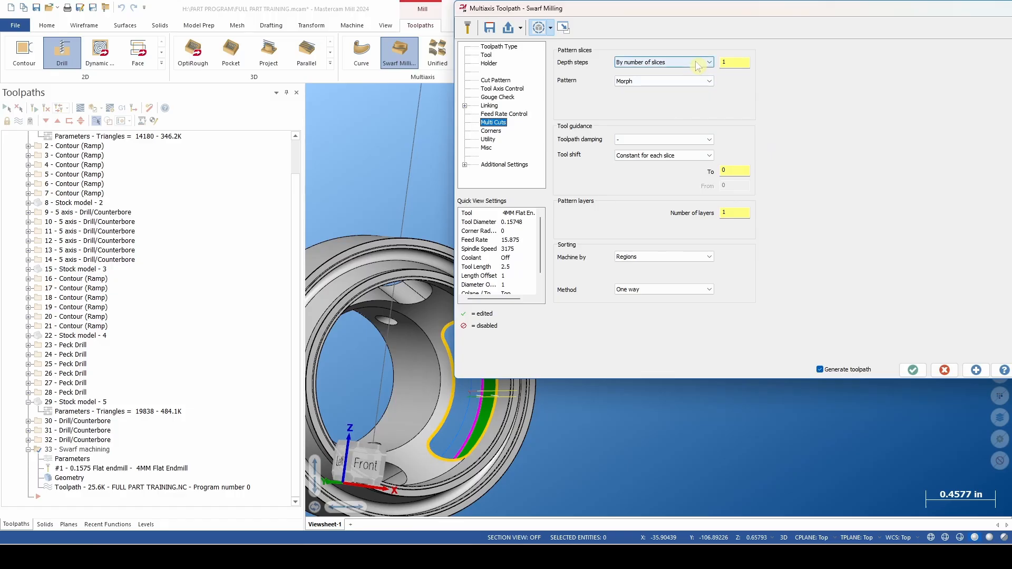
click(740, 63)
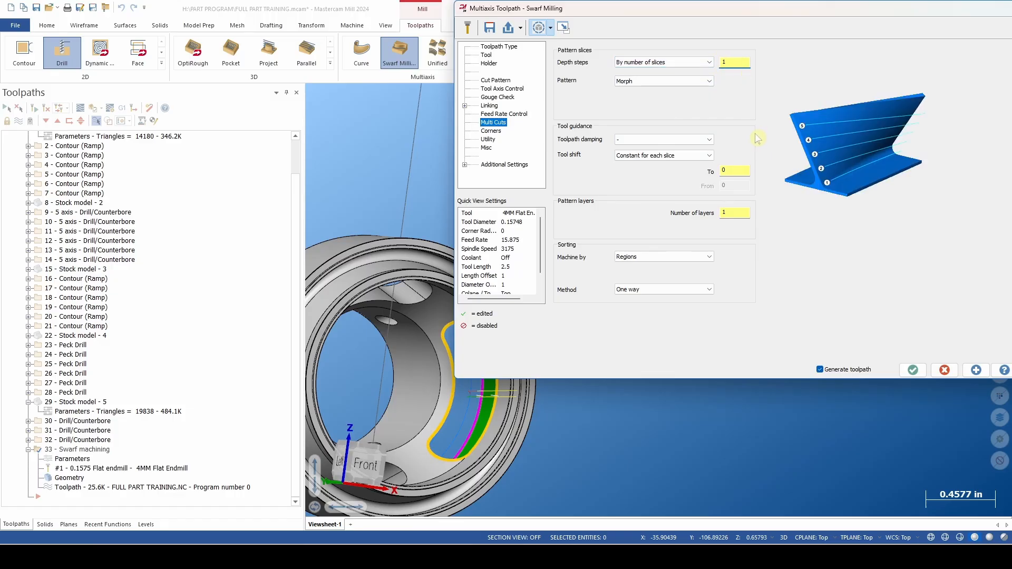
double_click(741, 214)
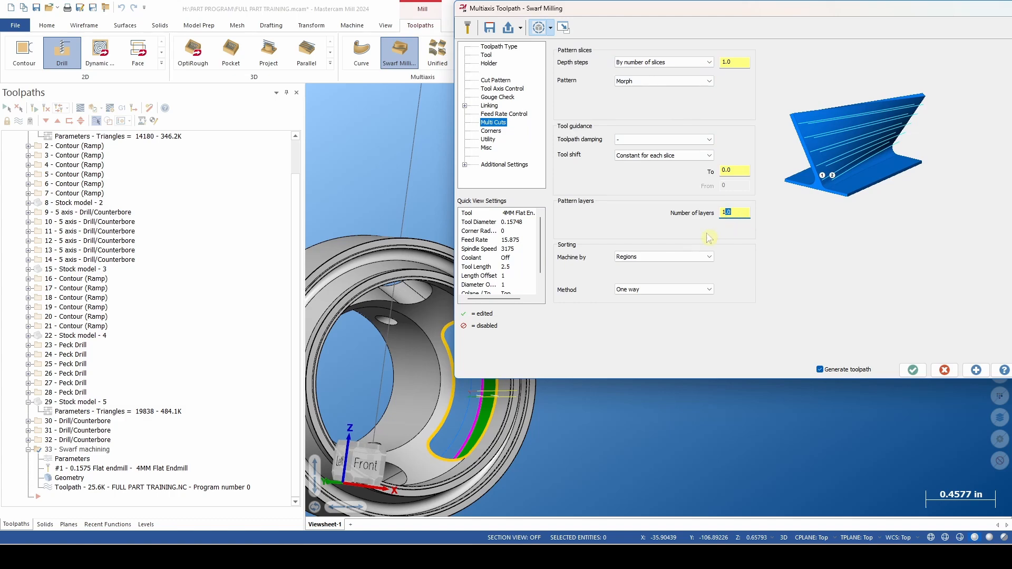
click(741, 61)
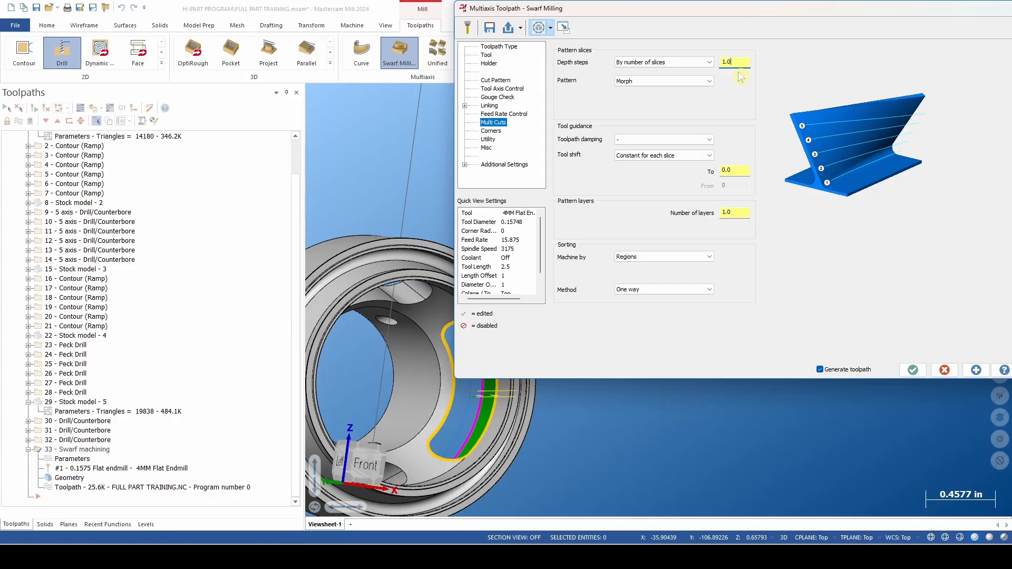
double_click(725, 62)
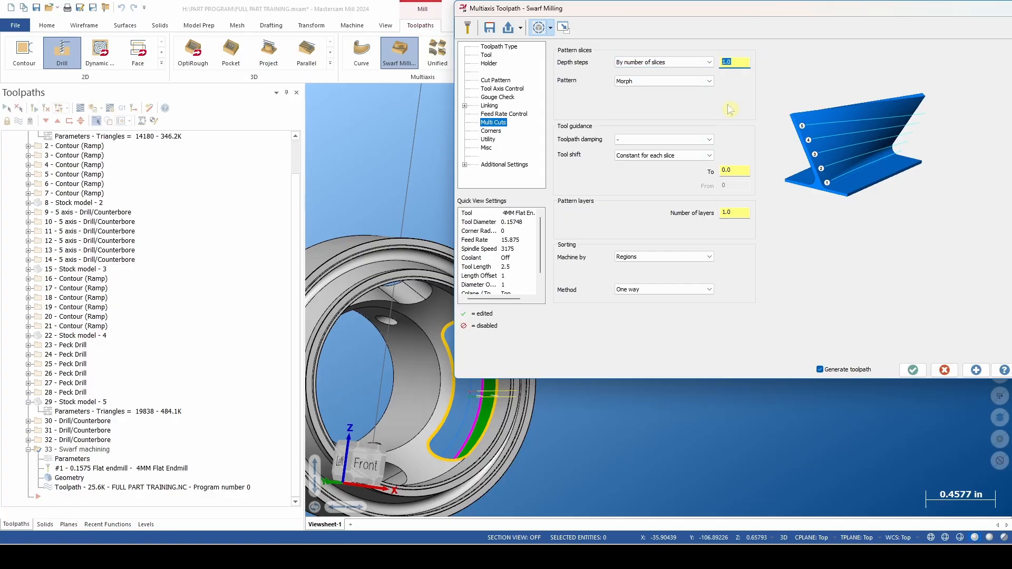
text(2)
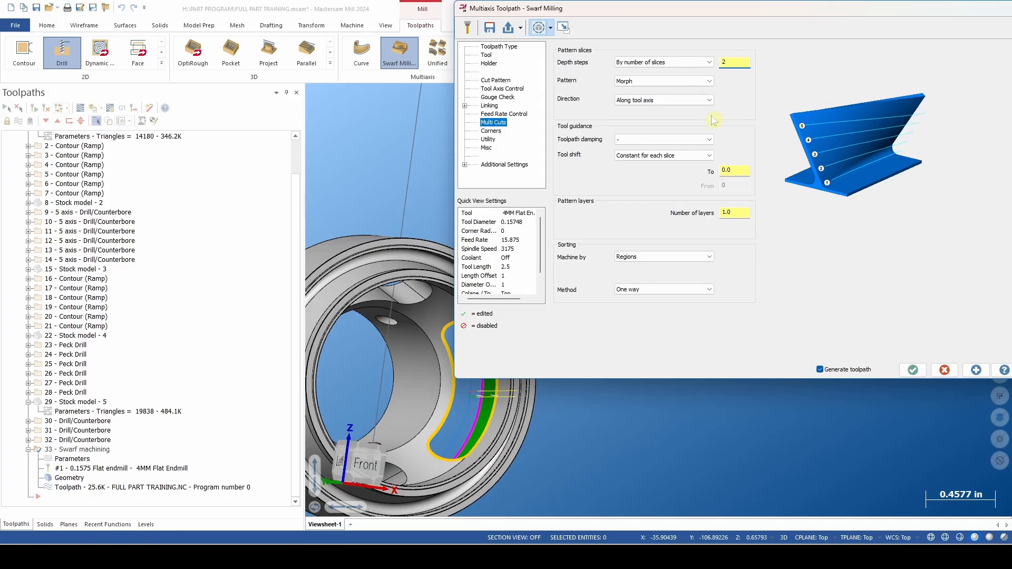
Set the slice pattern to Step from top, keeping the direction along the tool axis
click(697, 82)
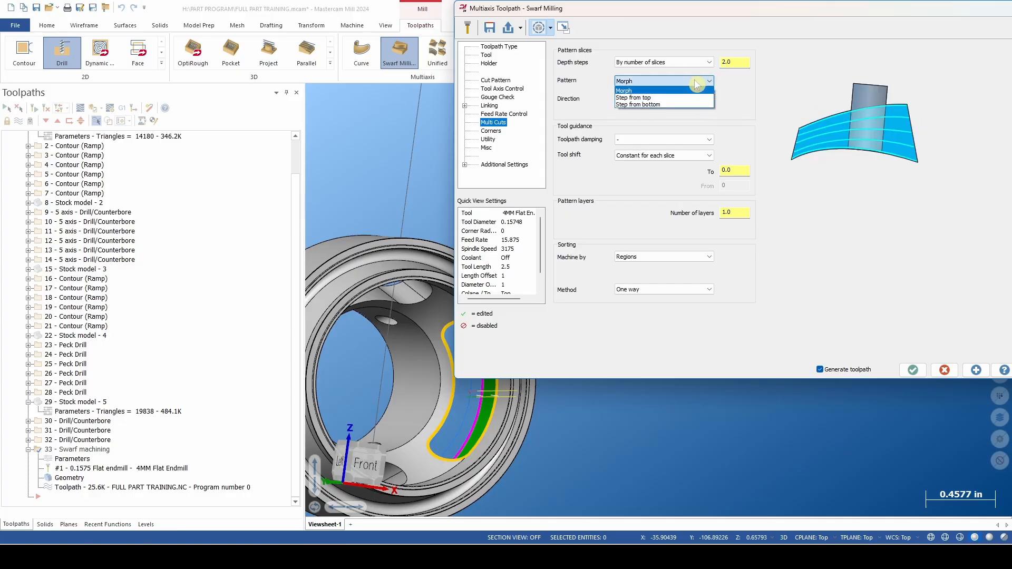
click(696, 98)
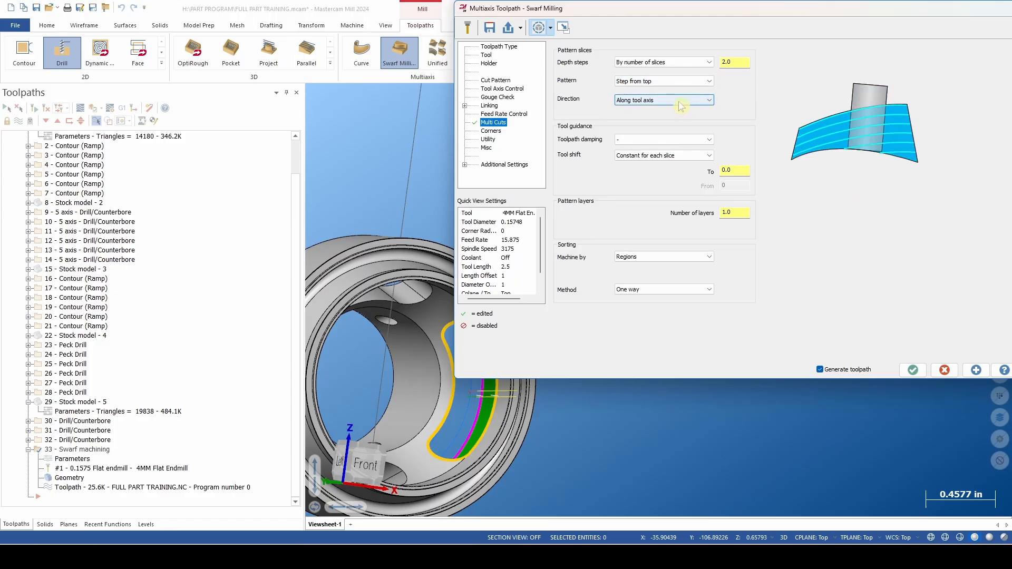
click(681, 104)
click(681, 109)
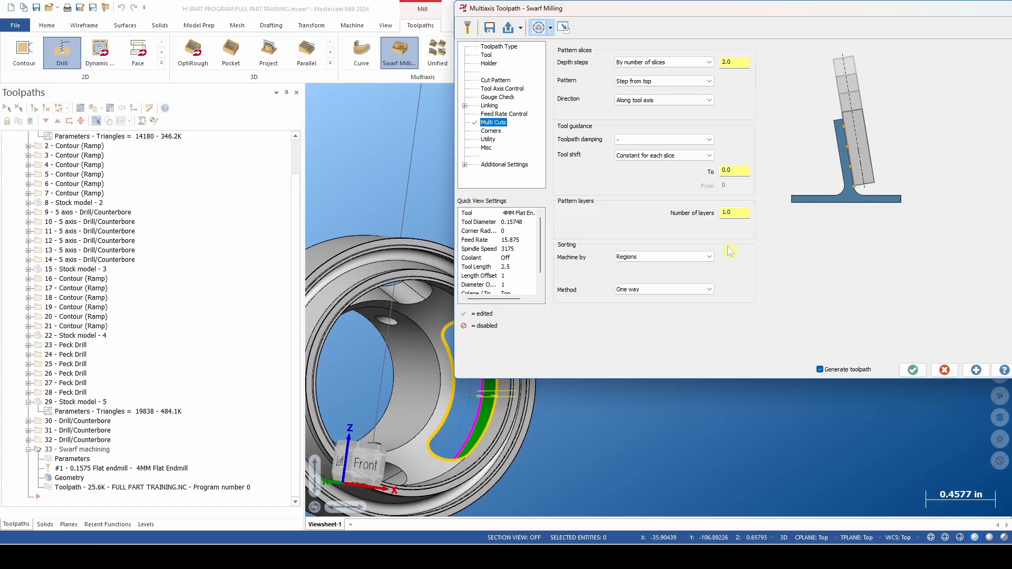
Set the pattern layers to 2 with a distance of 0.015 and regenerate the swarf toolpath
click(733, 212)
drag(735, 213, 678, 217)
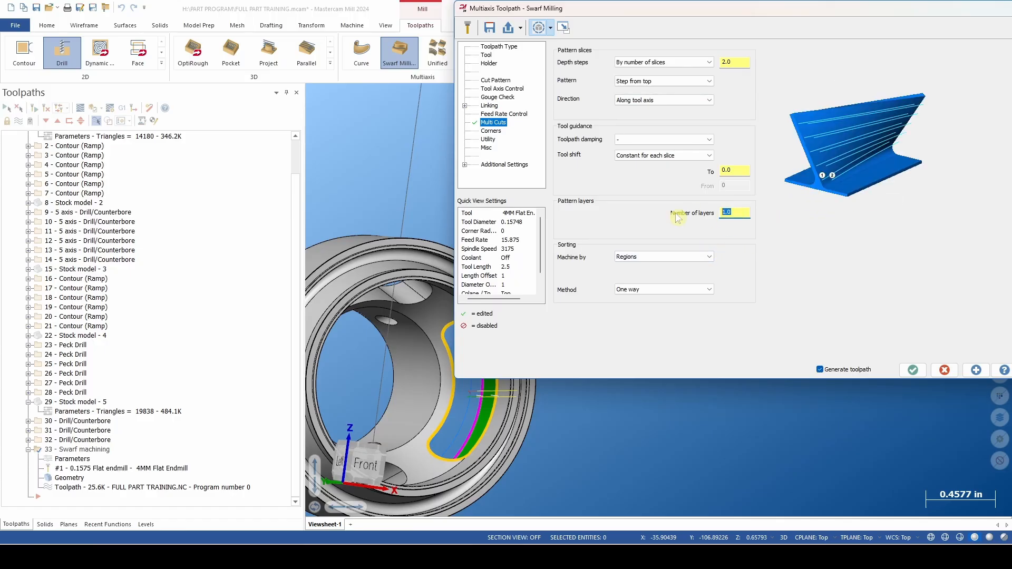
text(2)
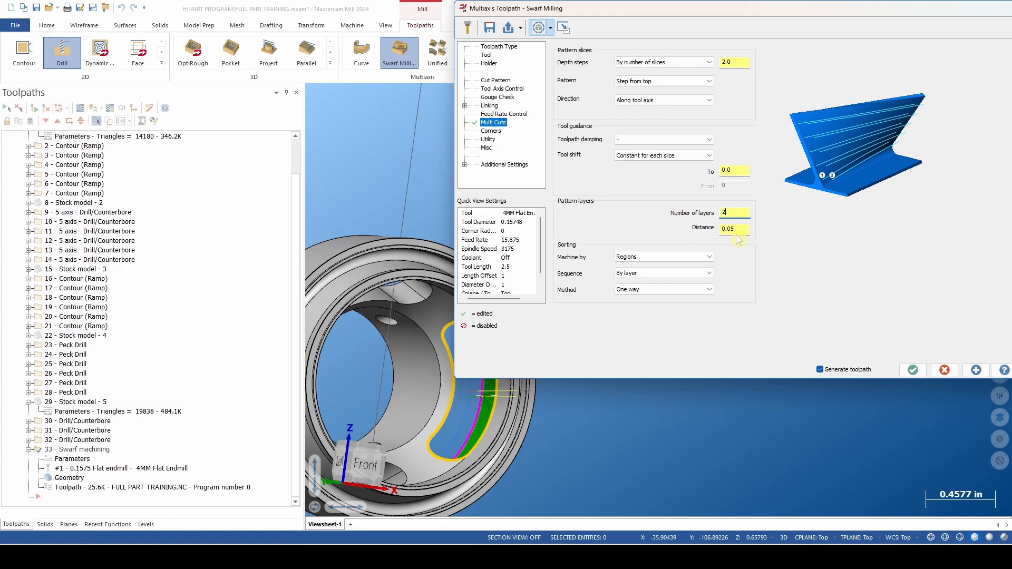
key(Tab)
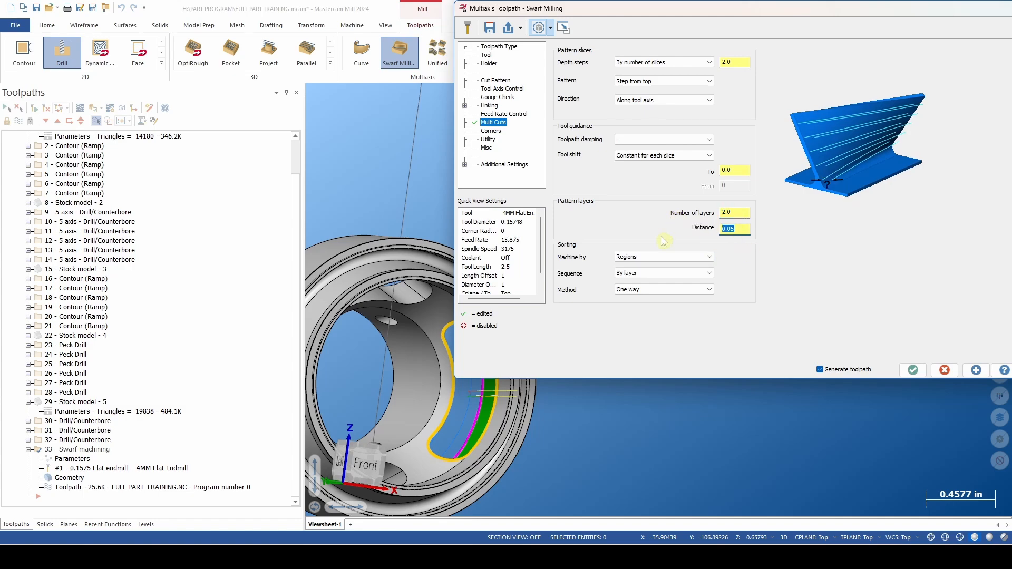
text(.015)
click(976, 369)
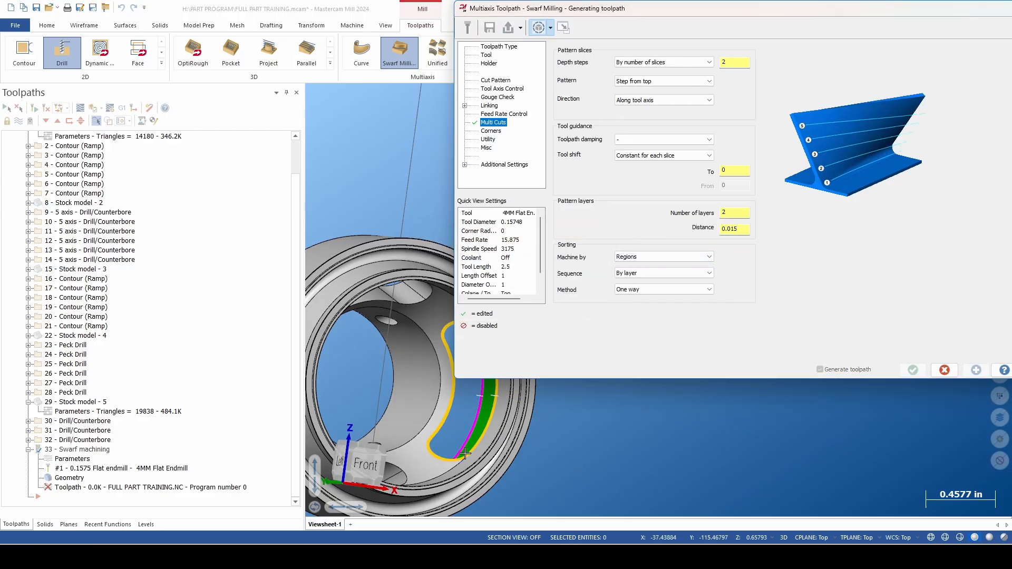
Check the multi-pass toolpath in the slot and accept the swarf milling parameters
mouse_move(446, 435)
middle_down()
mouse_move(469, 387)
mouse_move(457, 419)
middle_up()
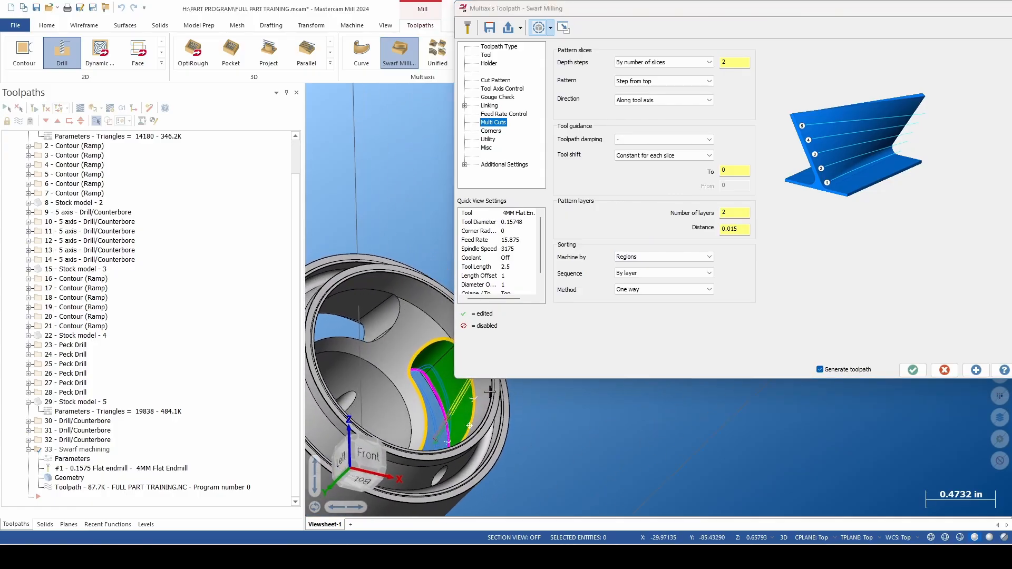
scroll(456, 419, up, 6)
scroll(457, 411, down, 5)
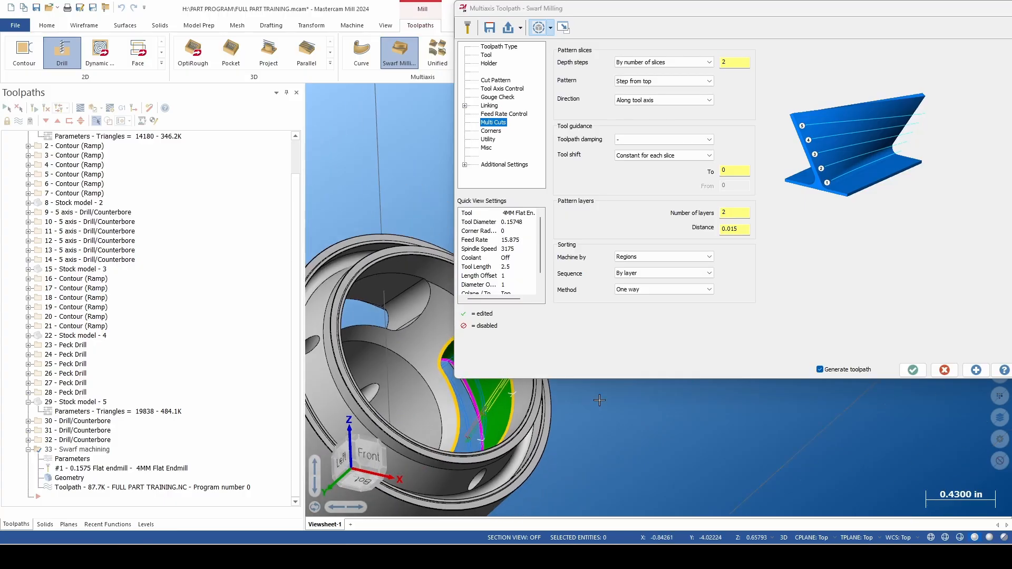
scroll(759, 403, down, 3)
click(913, 370)
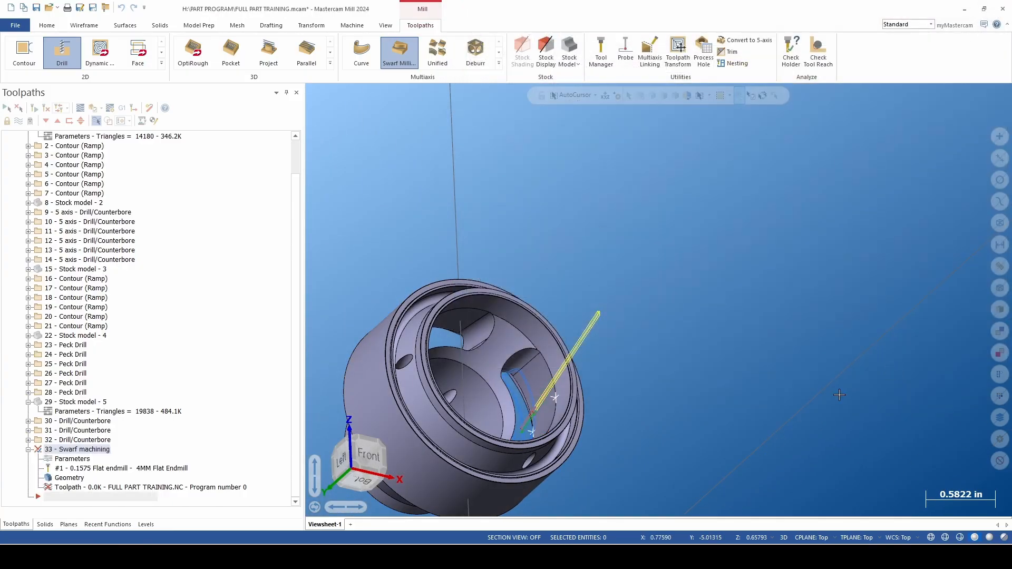
Backplot the swarf machining operation, stepping the tool through the slot's passes, and close the backplot
click(74, 108)
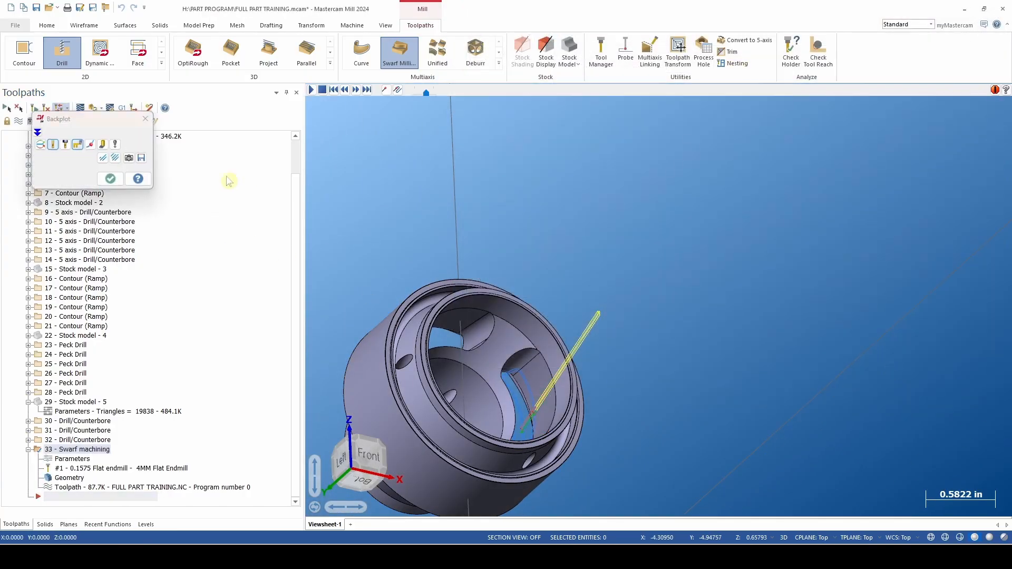
scroll(630, 290, down, 2)
key(s)
key(s)
key(s)
key(s)
key(s)
key(s)
key(s)
key(s)
key(s)
key(s)
middle_drag(639, 302, 641, 304)
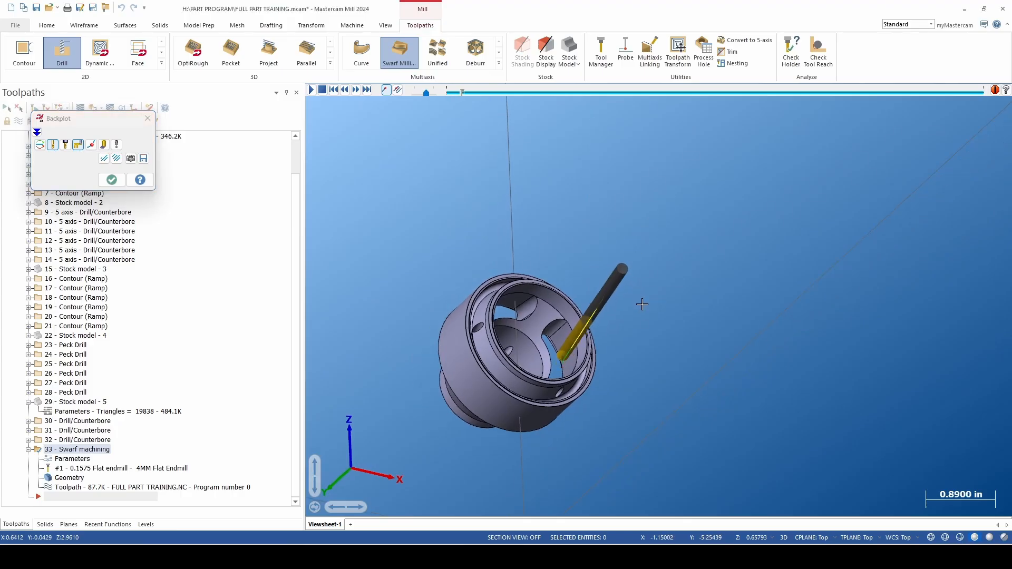
key(s)
key(s)
key(s)
key(s)
key(s)
key(s)
key(s)
key(s)
key(s)
key(s)
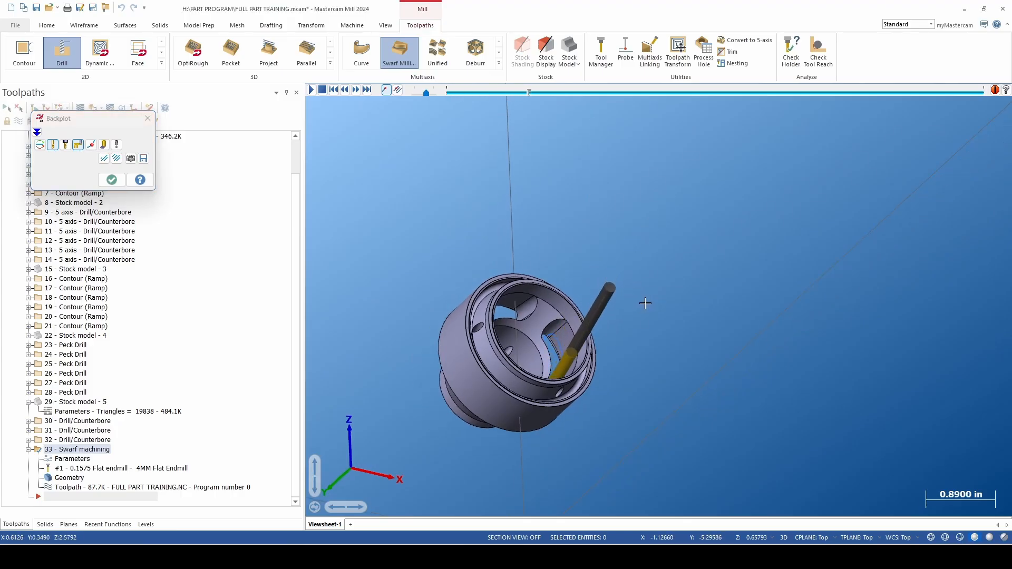
key(s)
key(s)
key(s)
key(s)
key(s)
key(s)
key(s)
key(s)
key(s)
key(s)
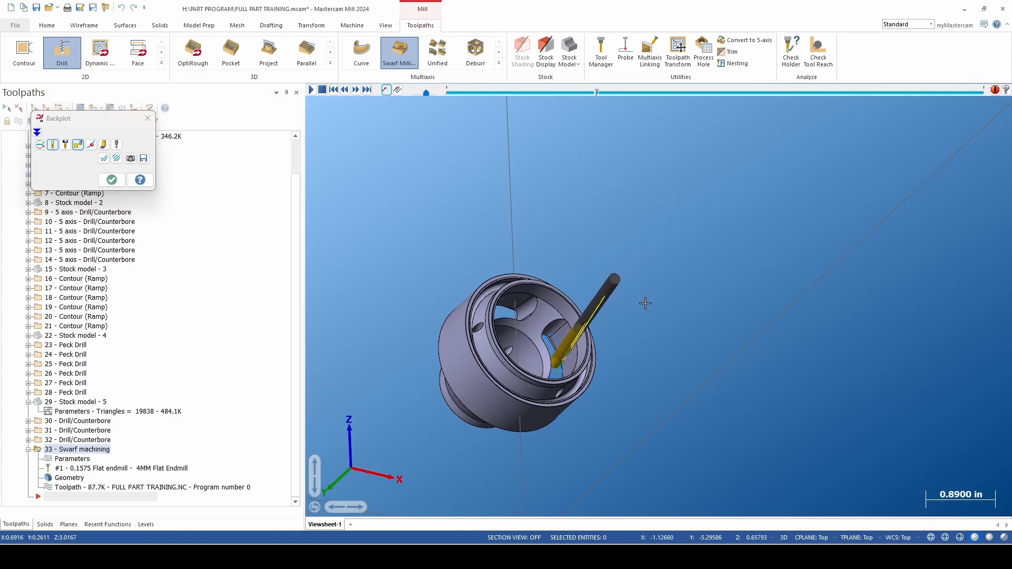
key(s)
key(s)
key(s)
key(s)
key(s)
key(s)
key(s)
key(s)
key(s)
key(s)
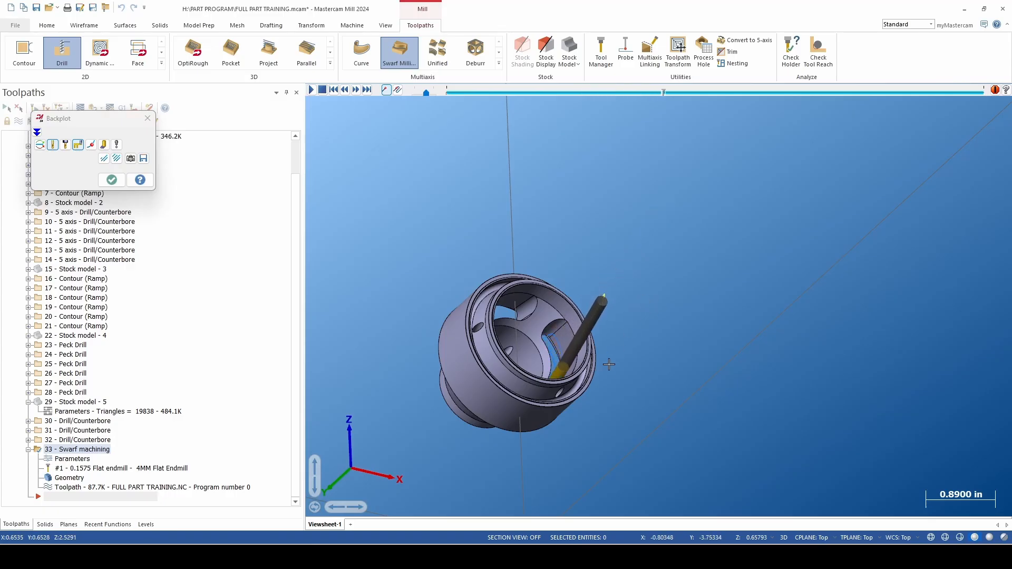
scroll(593, 358, up, 3)
key(s)
key(s)
key(s)
key(s)
key(s)
key(s)
key(s)
key(s)
key(s)
key(s)
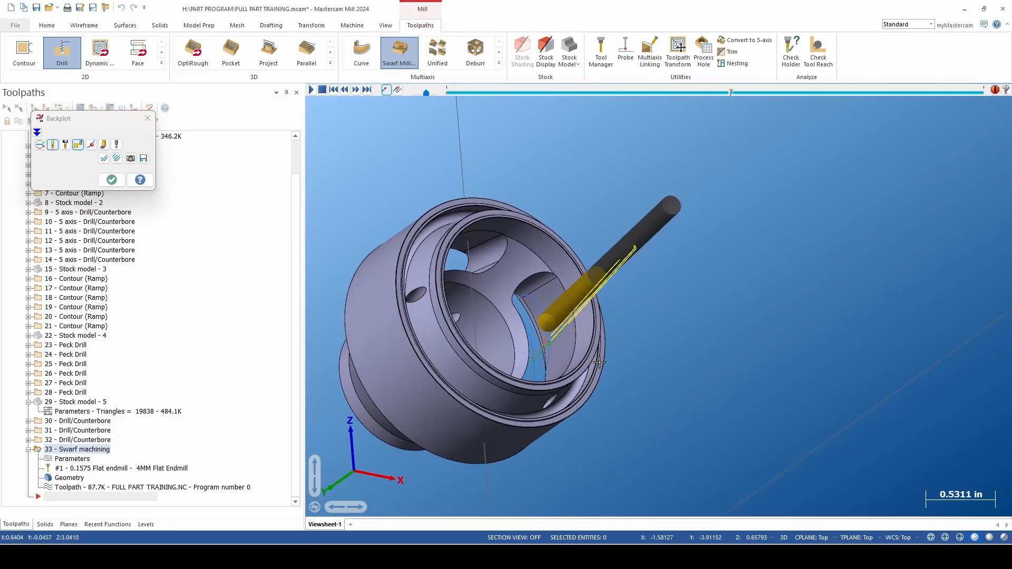
scroll(598, 357, down, 2)
middle_drag(601, 356, 596, 356)
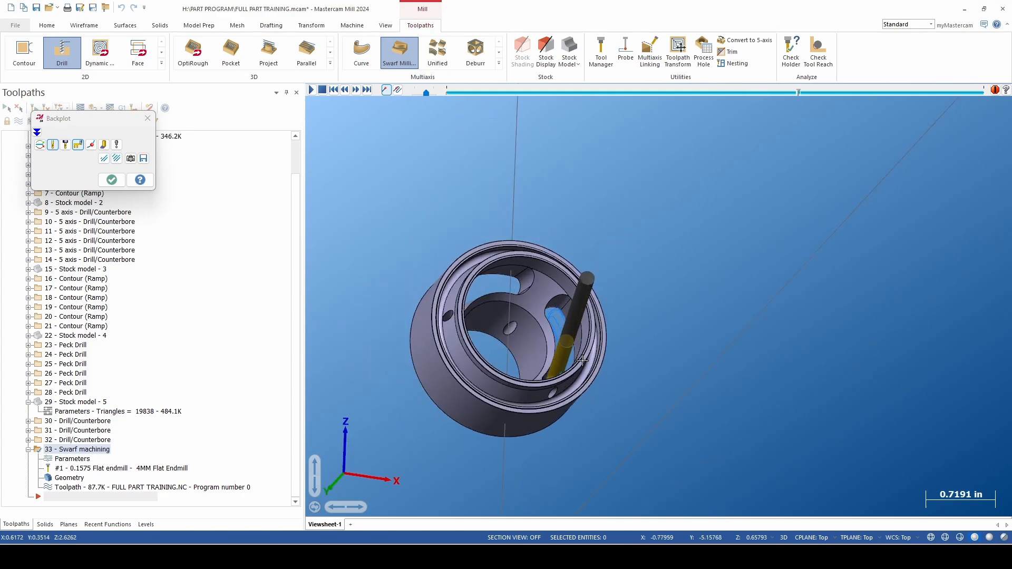
key(s)
key(s)
key(s)
key(s)
key(s)
key(s)
key(s)
key(s)
key(s)
key(s)
middle_drag(599, 358, 631, 308)
key(Escape)
scroll(618, 335, up, 4)
Reopen the swarf machining parameters and set the linking clearance area type to Cylinder
click(133, 449)
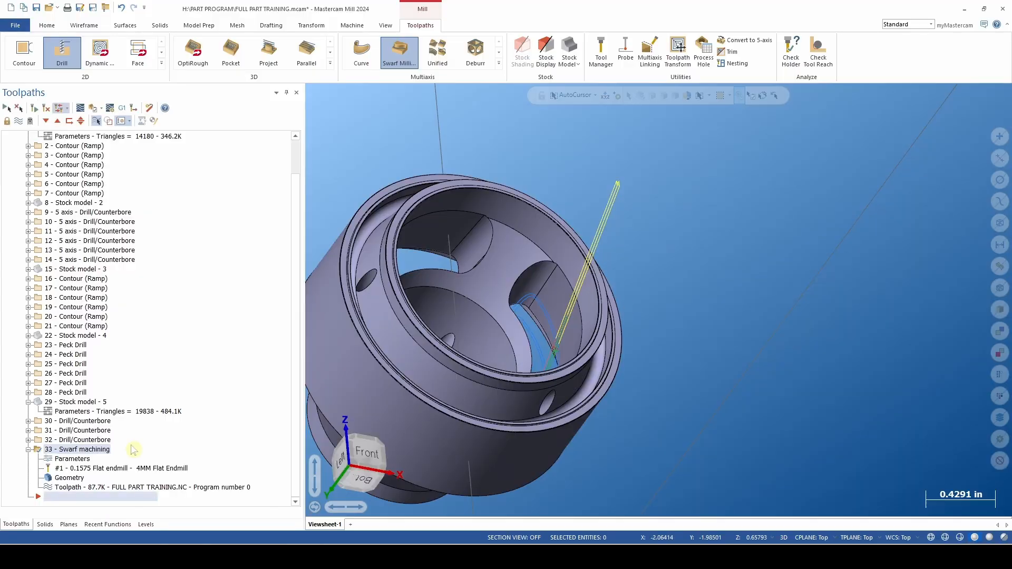
click(70, 459)
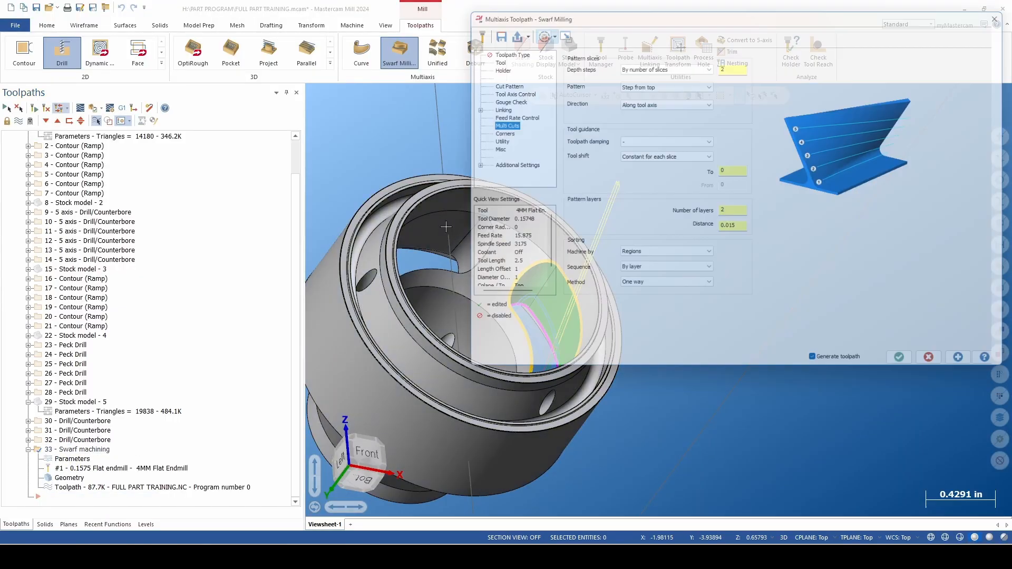
click(494, 107)
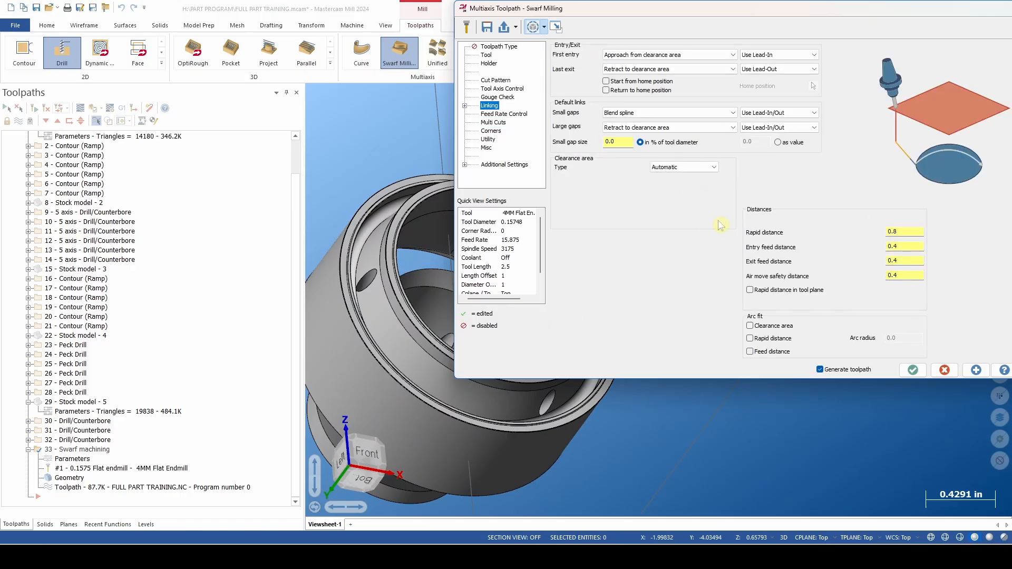
click(688, 169)
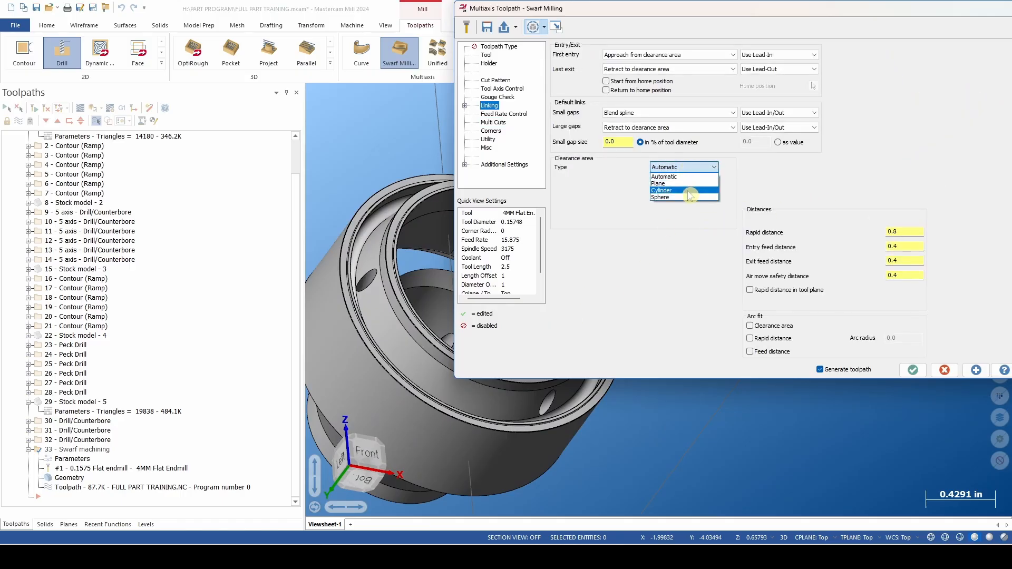
click(663, 191)
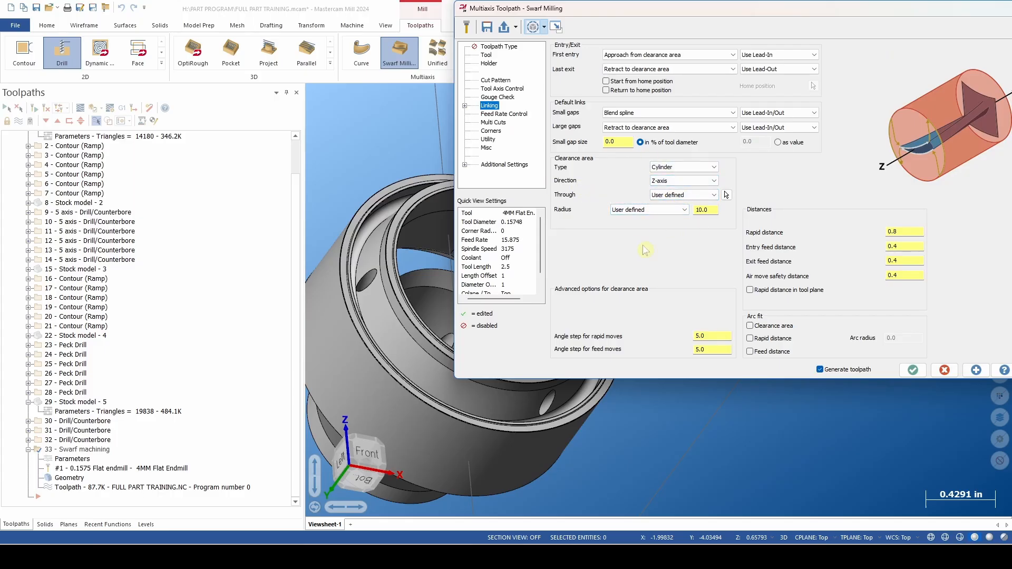
Give the clearance cylinder a user-defined radius of 4.0 and set its Through option to Automatic
click(667, 212)
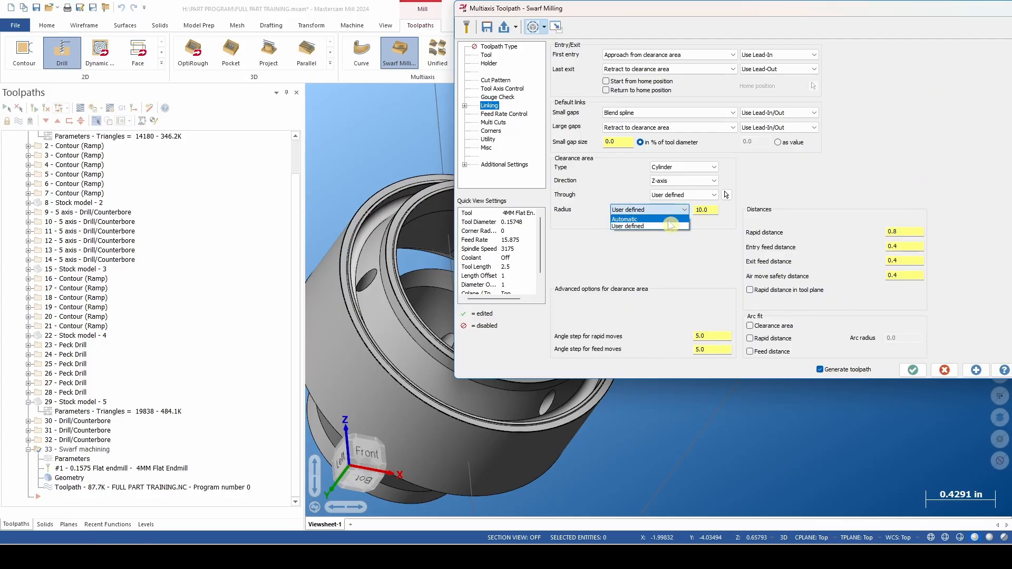
click(670, 212)
drag(711, 210, 679, 211)
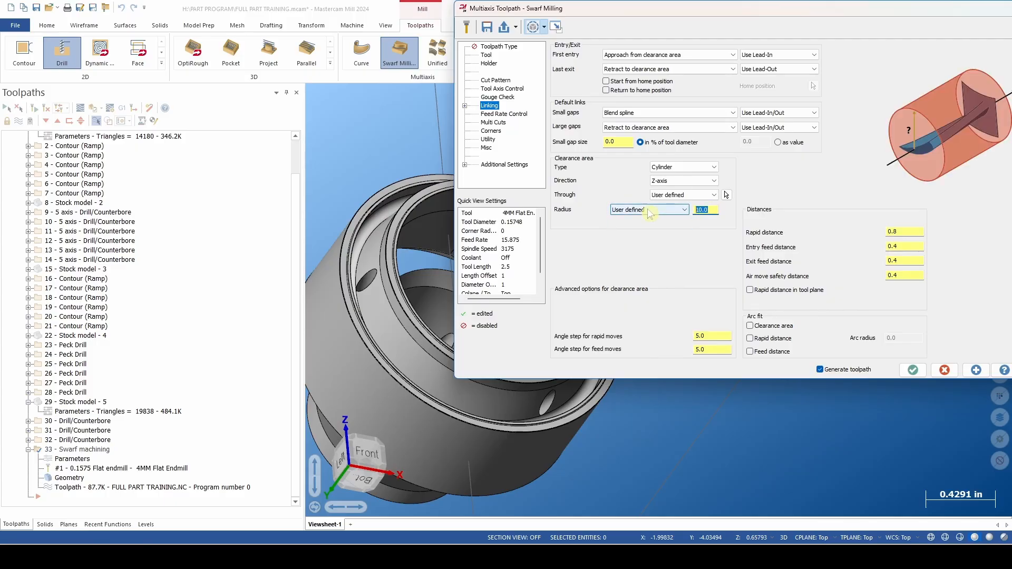
text(.)
click(706, 209)
text(4)
click(704, 198)
click(703, 197)
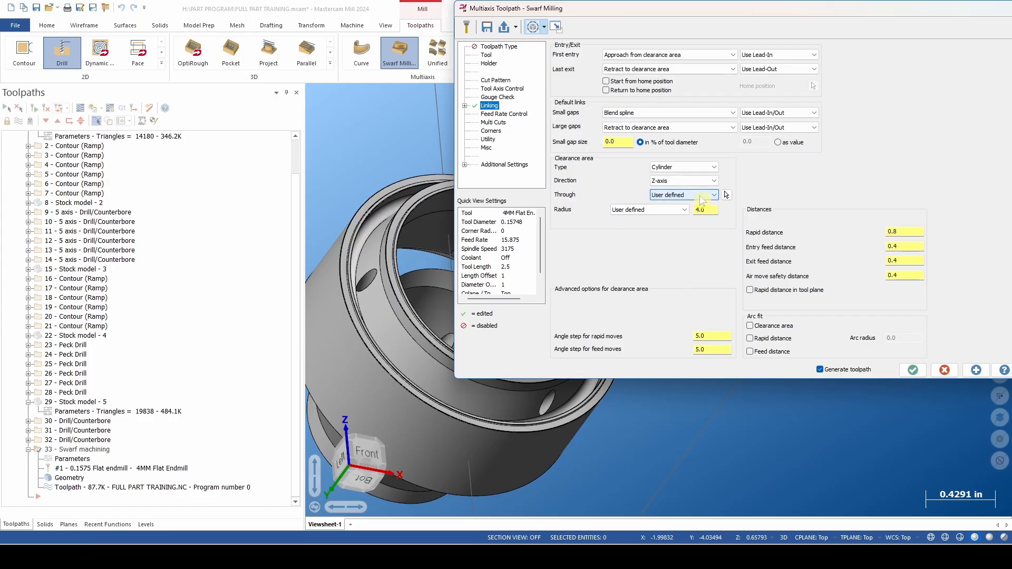
click(701, 196)
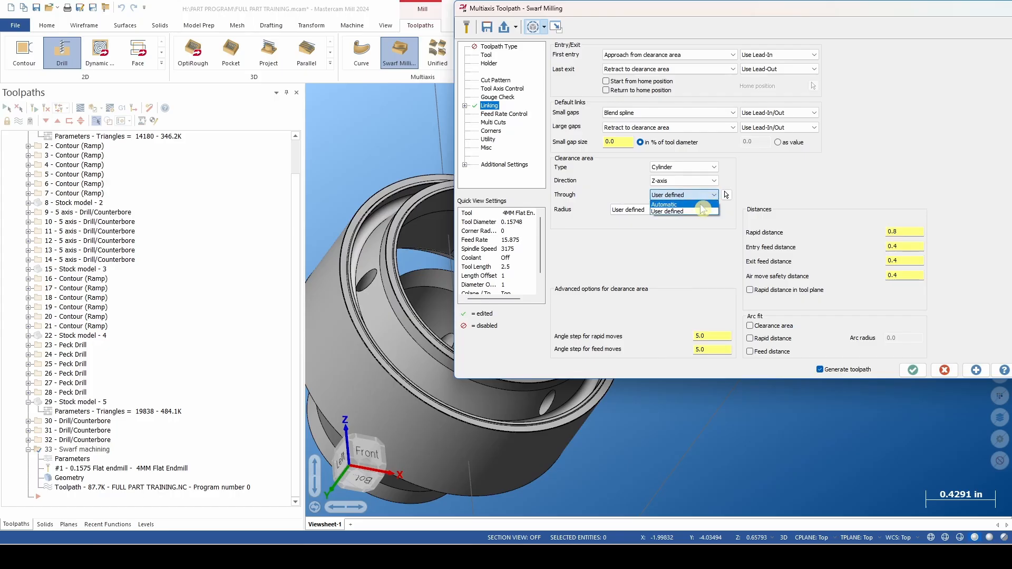
click(703, 213)
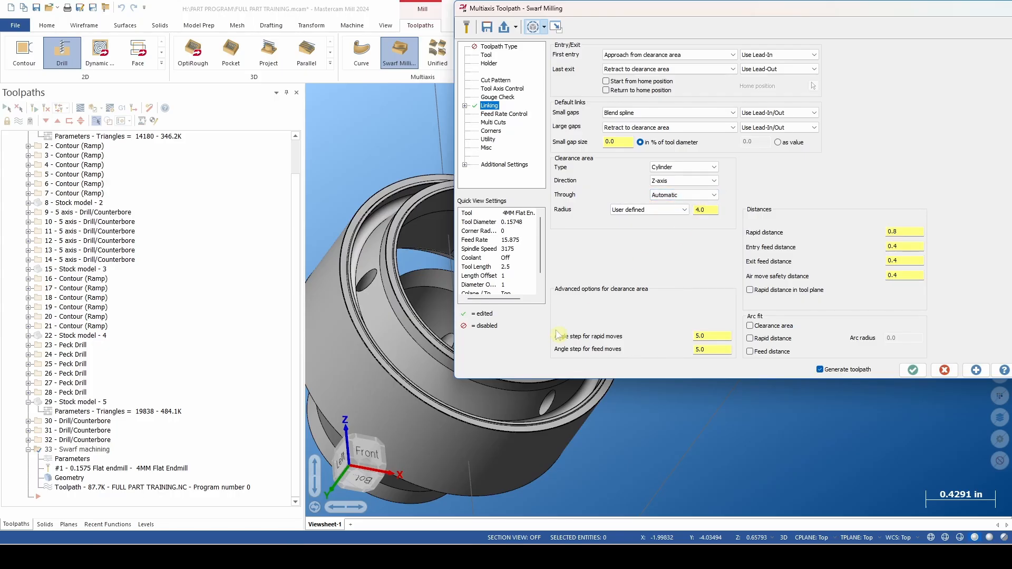
Set the linking distances to 0.4 rapid, 0.1 entry feed, 0.1 exit feed and 0.25 air move safety
click(906, 232)
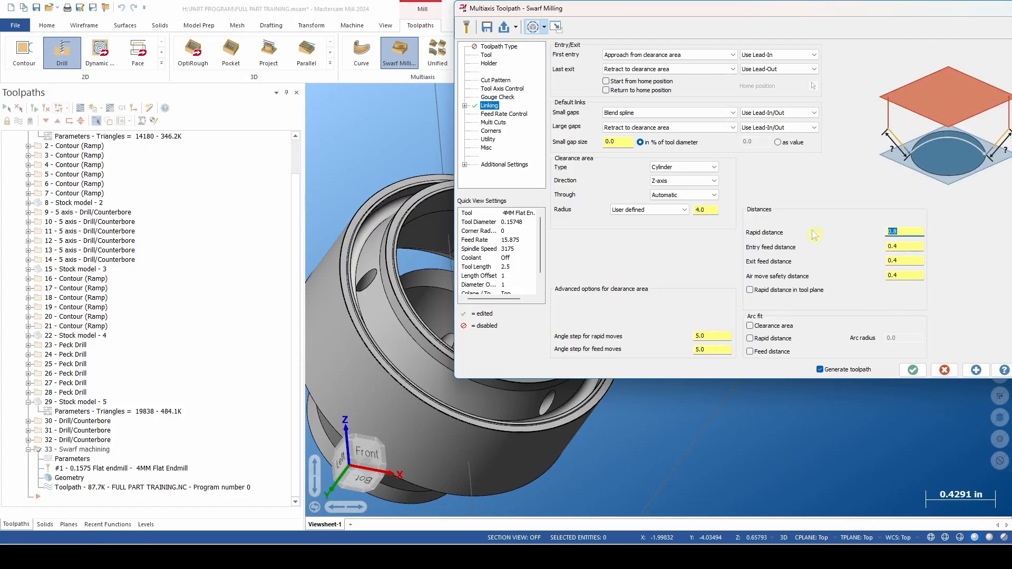
text(.4)
key(Tab)
text(.1)
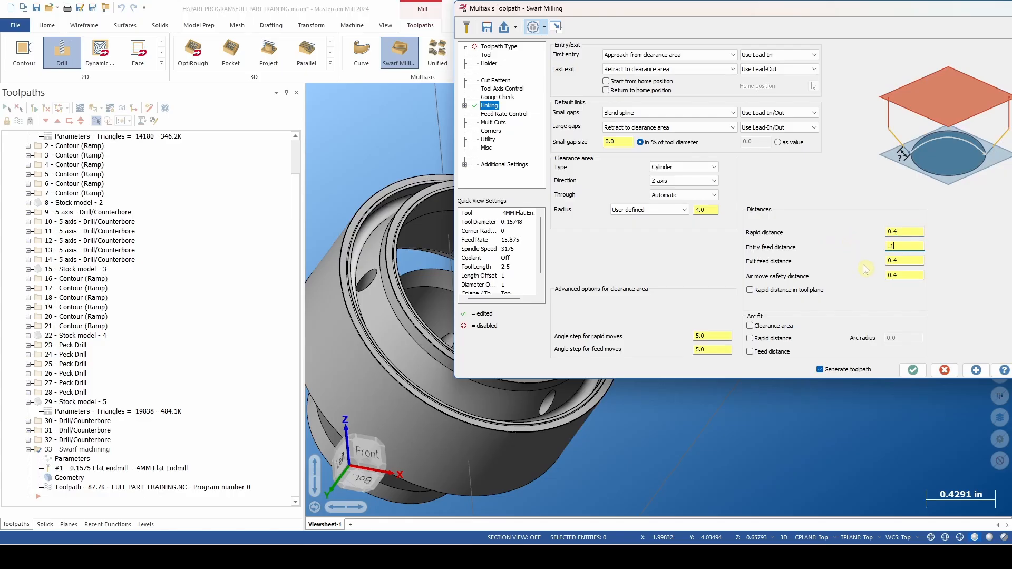
key(Tab)
text(.1)
key(Tab)
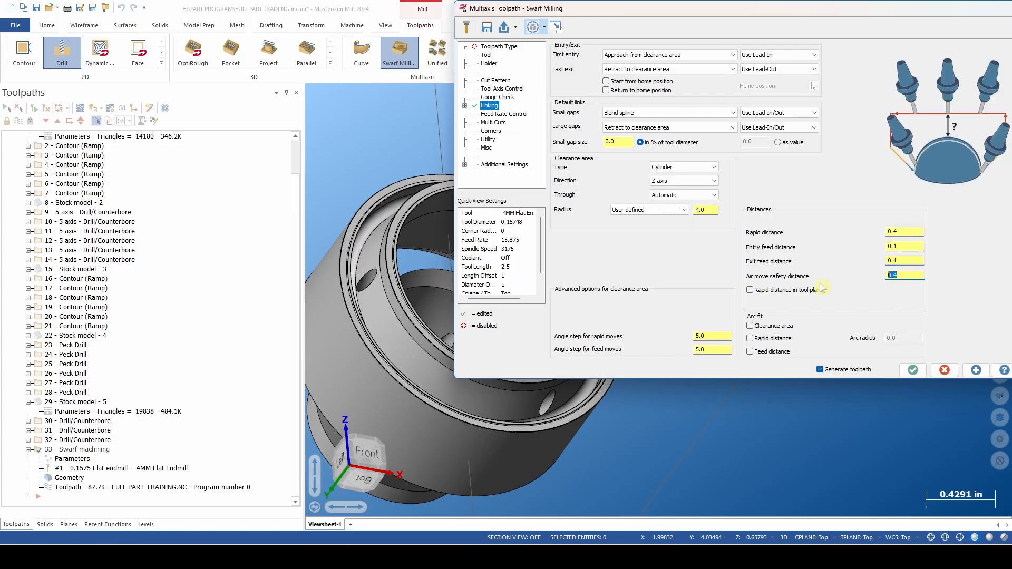
text(.25)
Enable arc fit for the clearance area, rapid distance and feed distance, with an arc radius of 0.25
click(773, 327)
click(778, 340)
click(777, 351)
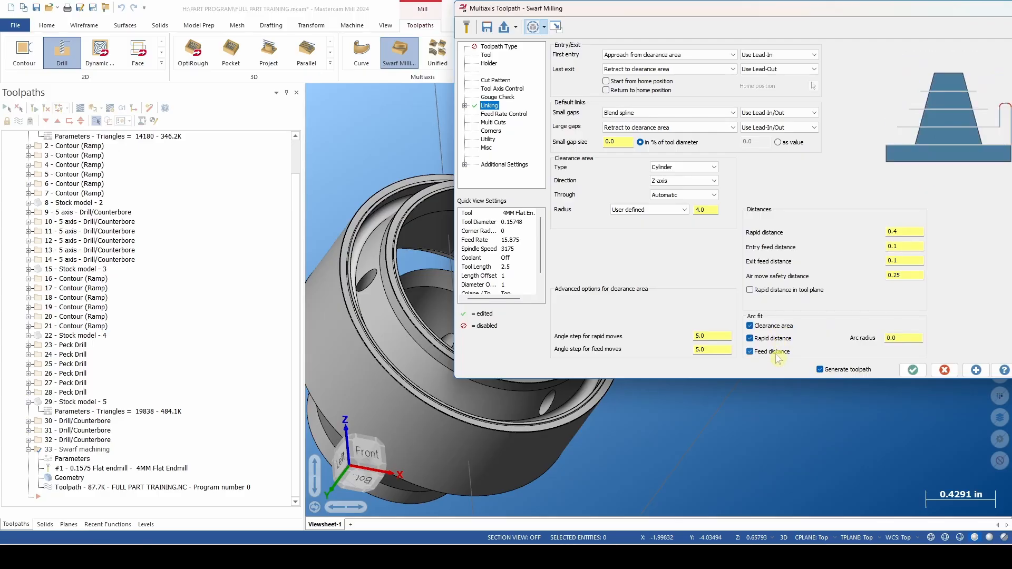
click(899, 337)
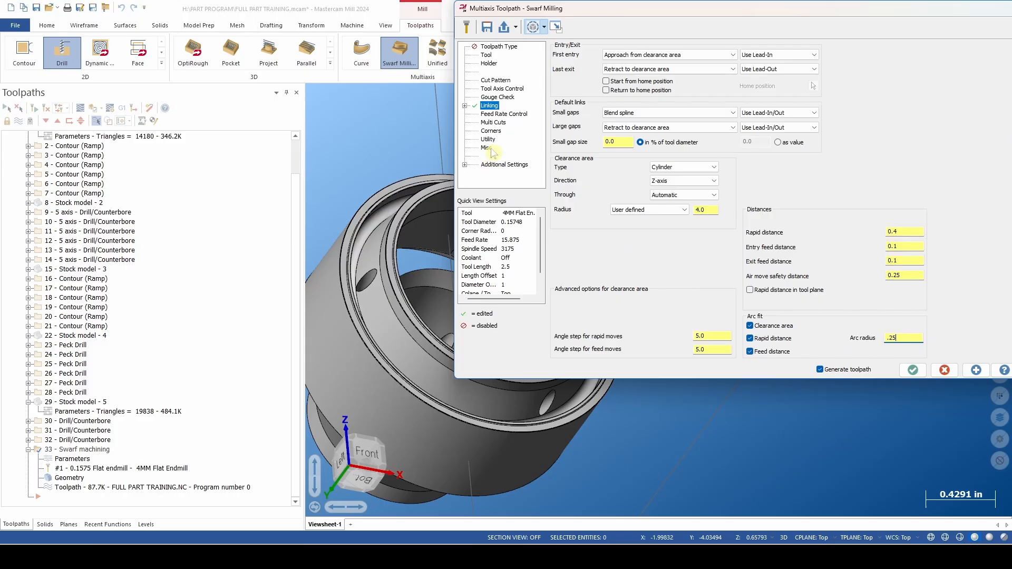
Replace rapid moves with a feed rate of 399.0 inch/min and regenerate the swarf toolpath
click(505, 113)
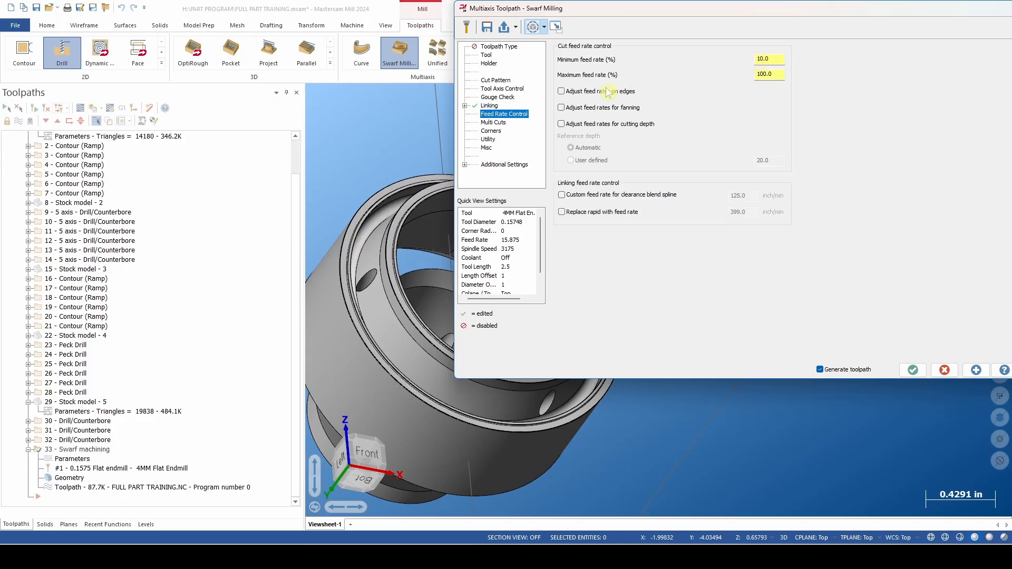
click(586, 214)
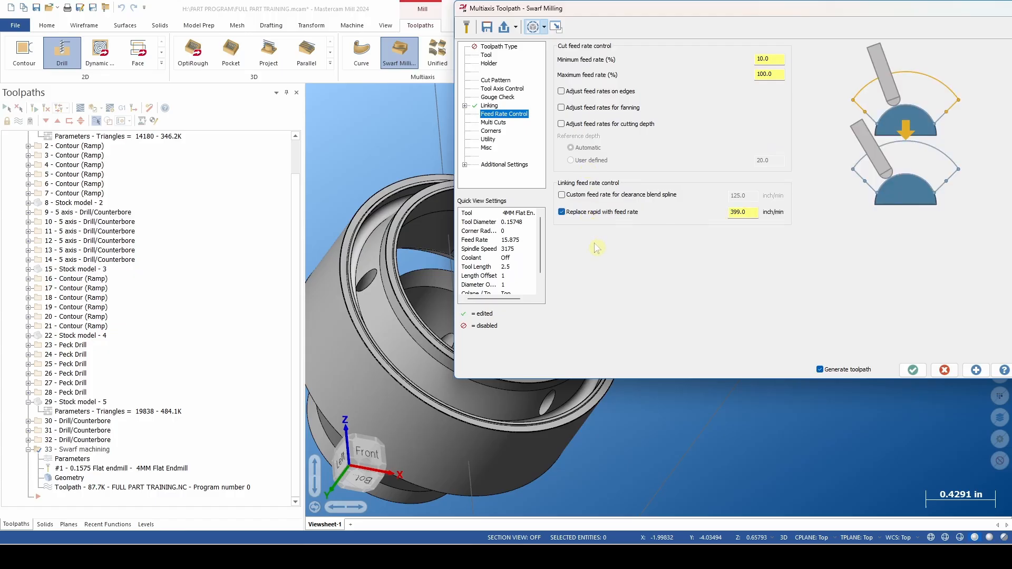
double_click(751, 212)
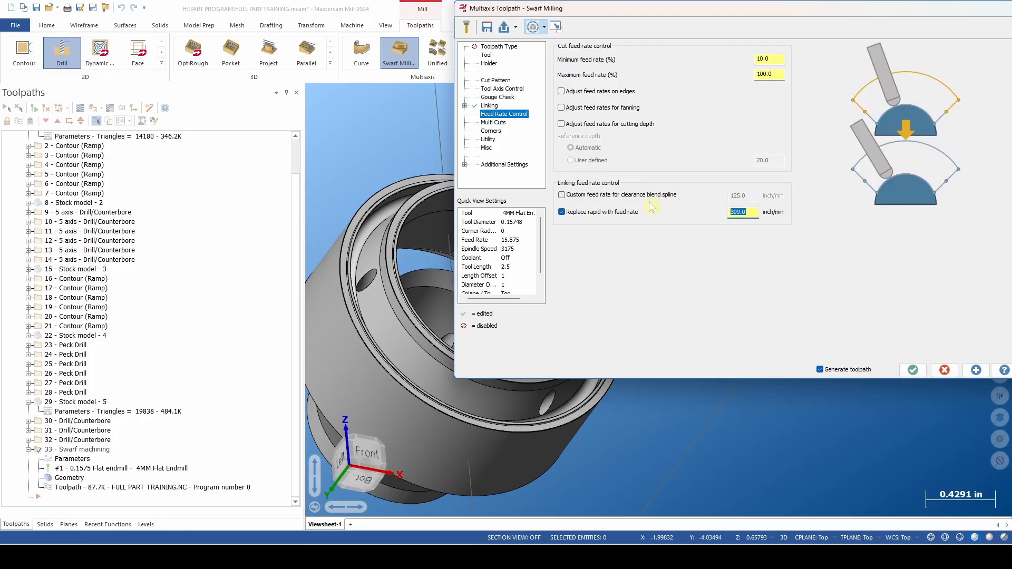
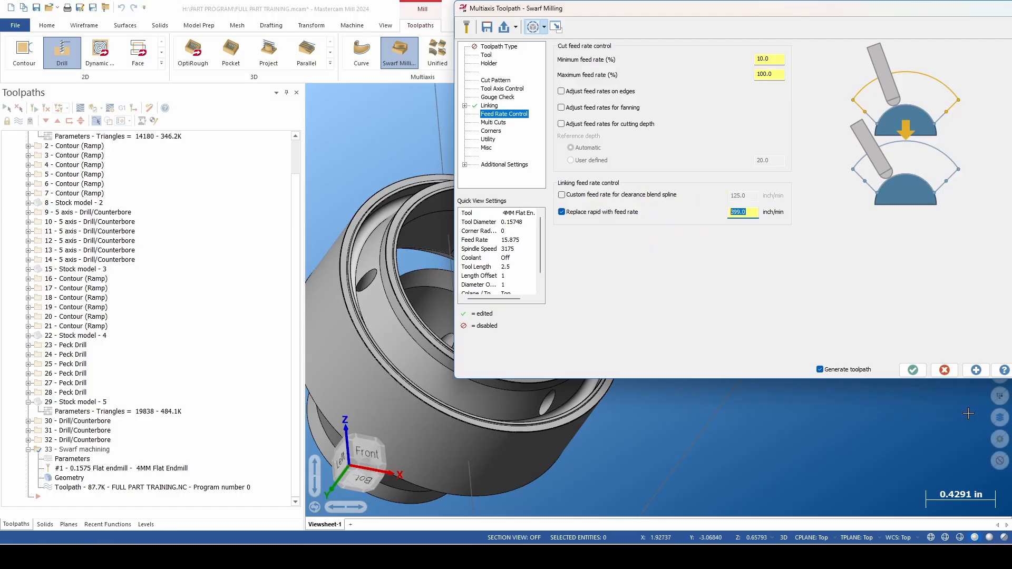
click(976, 369)
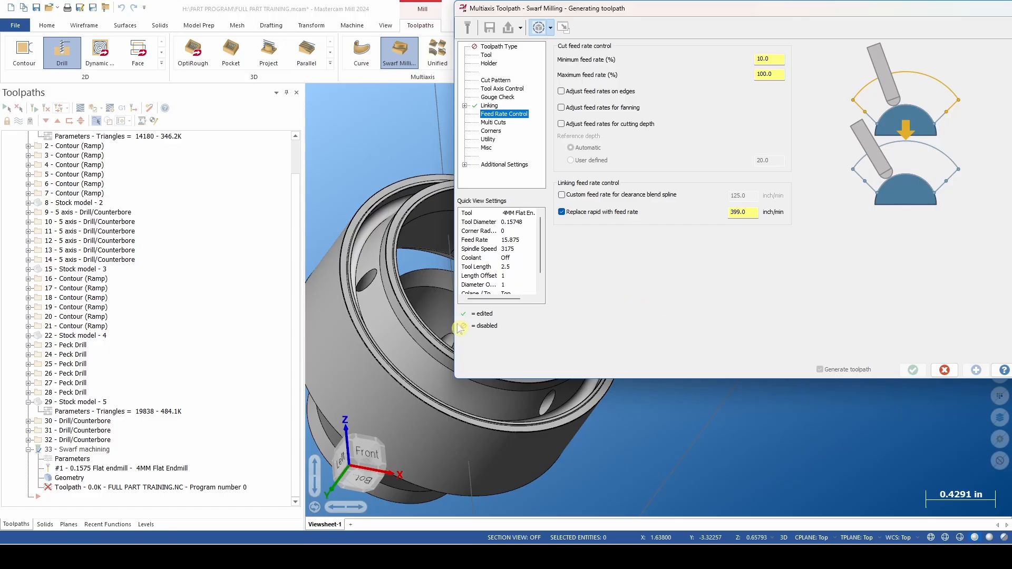
Examine the regenerated toolpath's entry, exit and linking moves around the slot
scroll(362, 358, down, 9)
scroll(384, 371, up, 3)
mouse_move(384, 371)
middle_down()
mouse_move(399, 405)
mouse_move(391, 386)
middle_up()
scroll(391, 384, down, 4)
scroll(442, 337, up, 10)
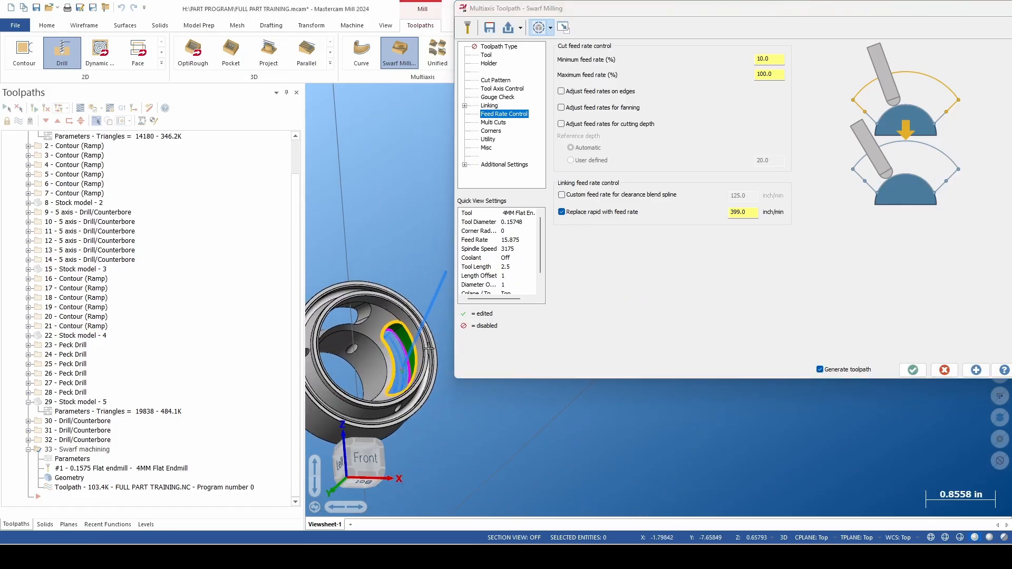
mouse_move(435, 340)
middle_down()
mouse_move(398, 349)
mouse_move(388, 366)
middle_up()
scroll(397, 360, down, 2)
scroll(388, 366, down, 2)
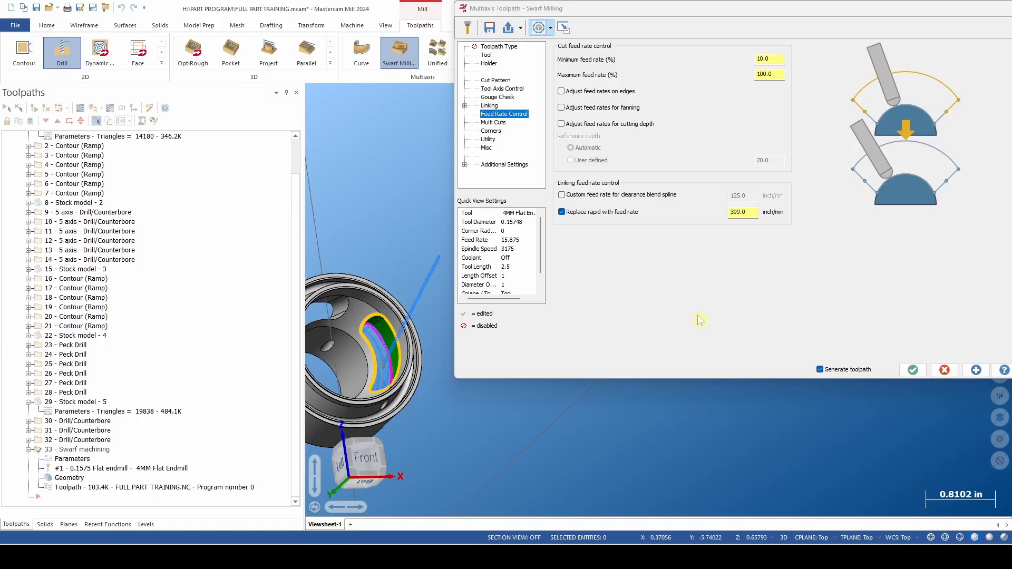
Enable Transform/Translate for the swarf toolpath, set its axis direction to Y-axis, and compare it with the part's orientation
click(493, 122)
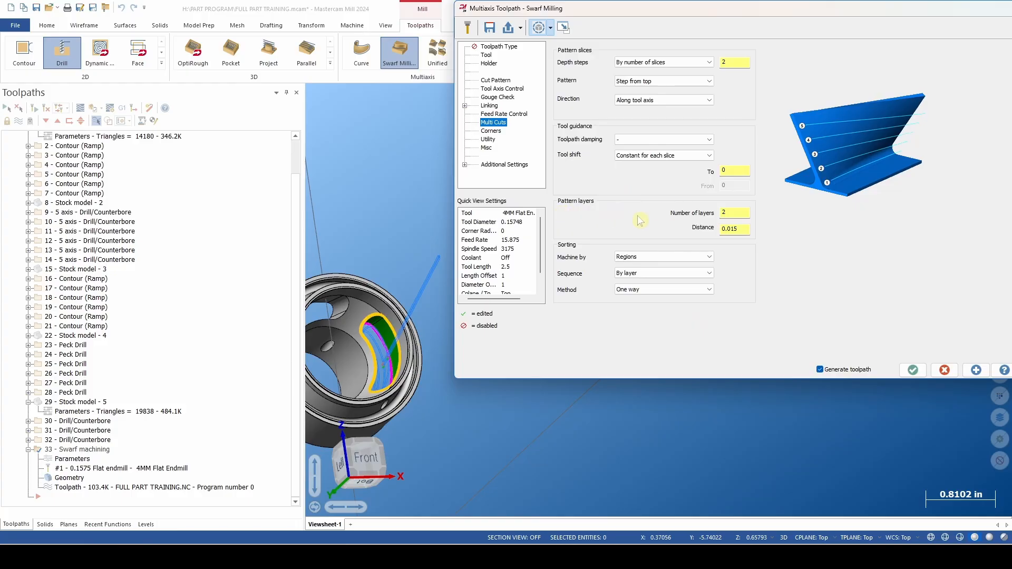
click(488, 139)
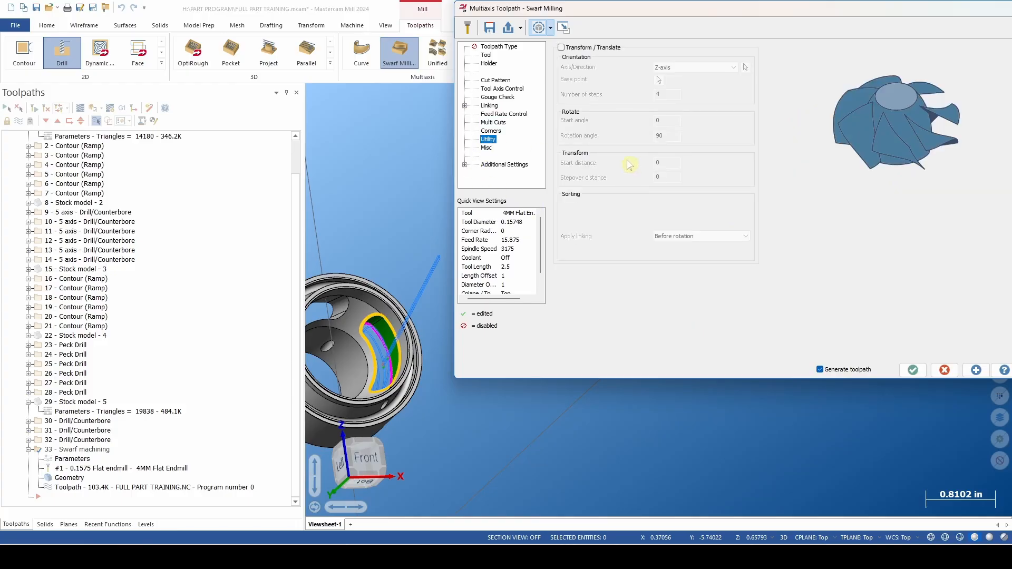
click(601, 48)
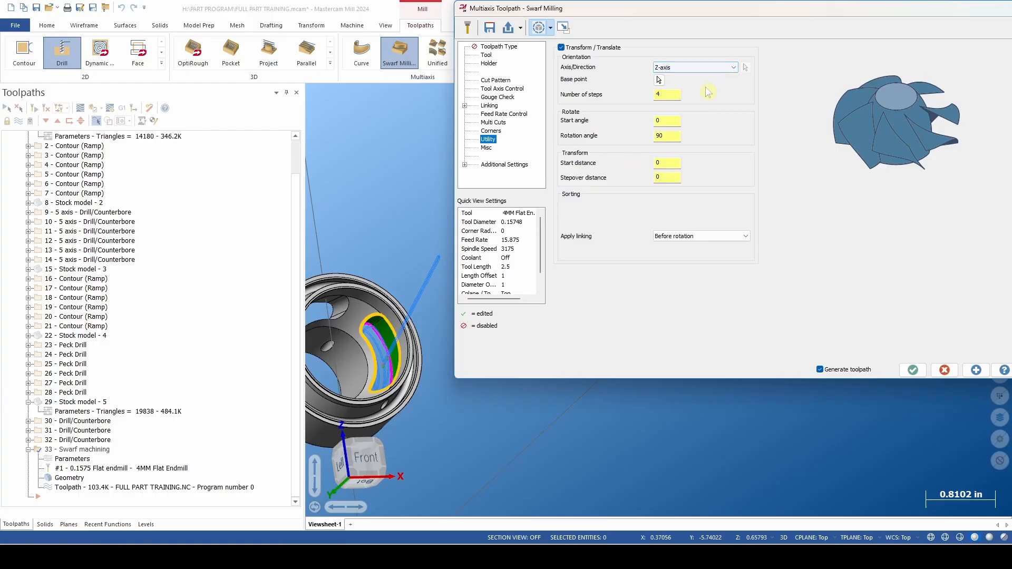
click(715, 68)
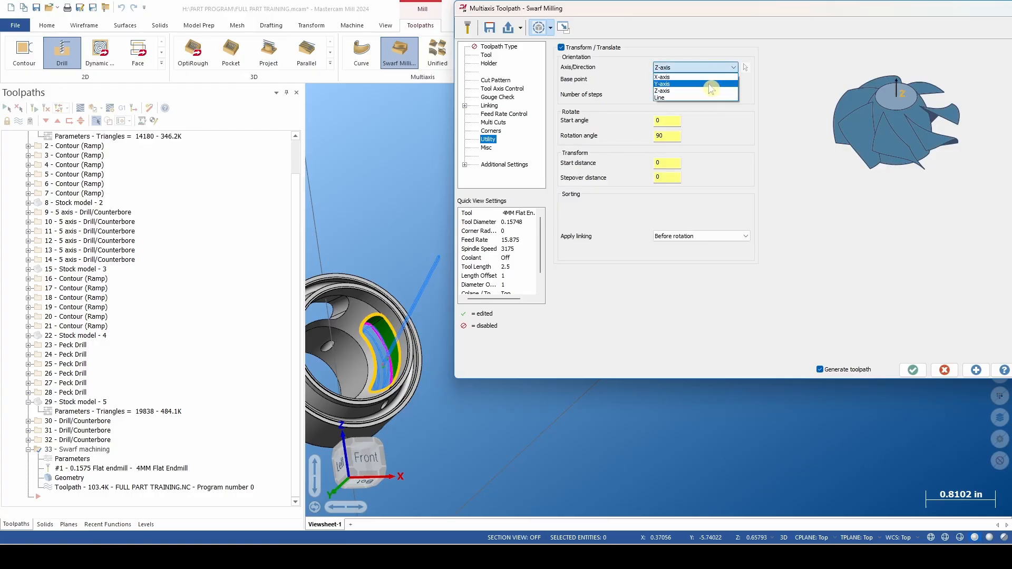
click(711, 85)
scroll(533, 406, down, 3)
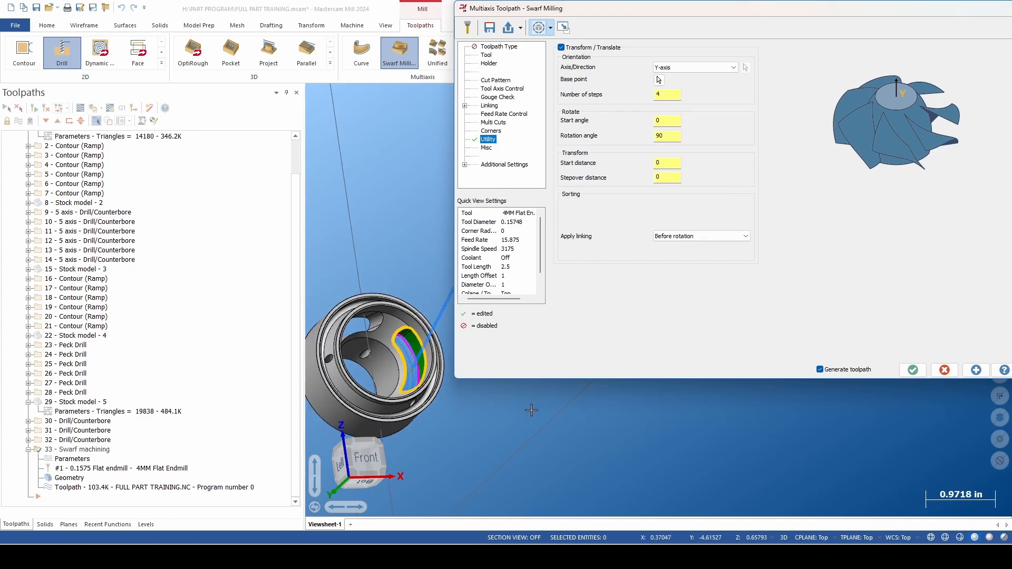
middle_drag(422, 430, 356, 352)
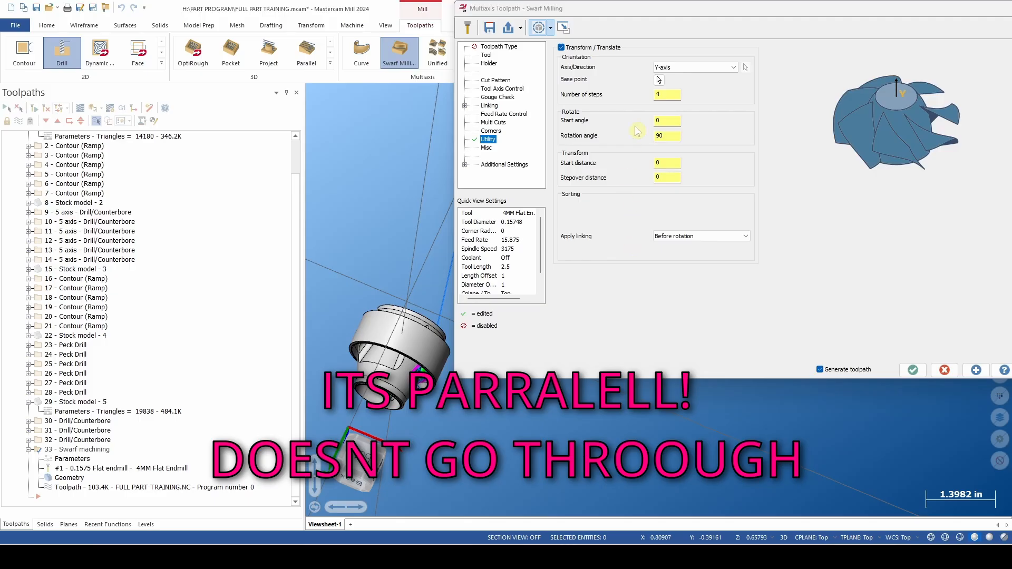
Set the toolpath rotation's number of steps to 3 and its base point to the centre of the part's round bore edge
double_click(669, 94)
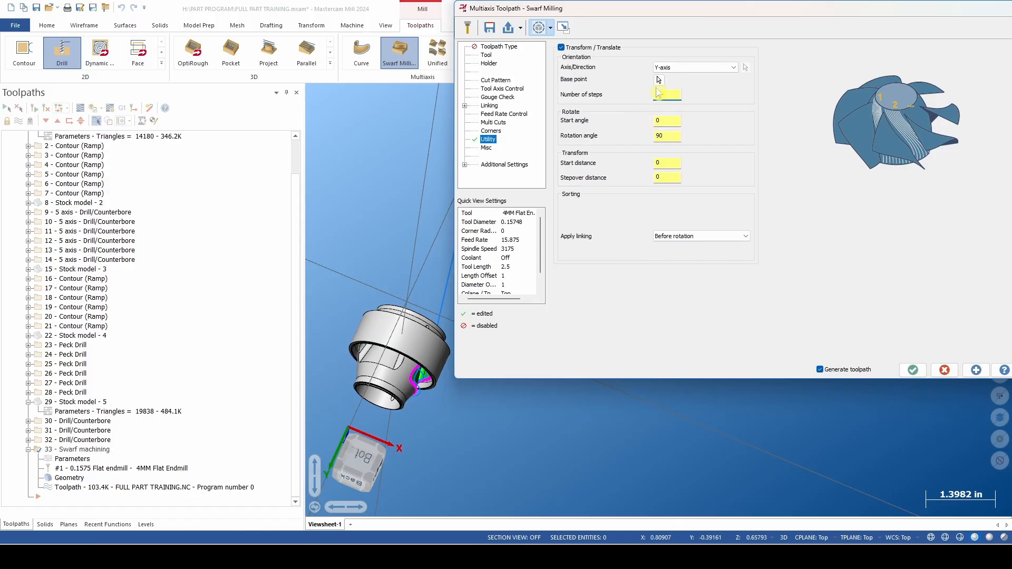
click(659, 80)
middle_drag(673, 176, 415, 235)
scroll(477, 229, up, 10)
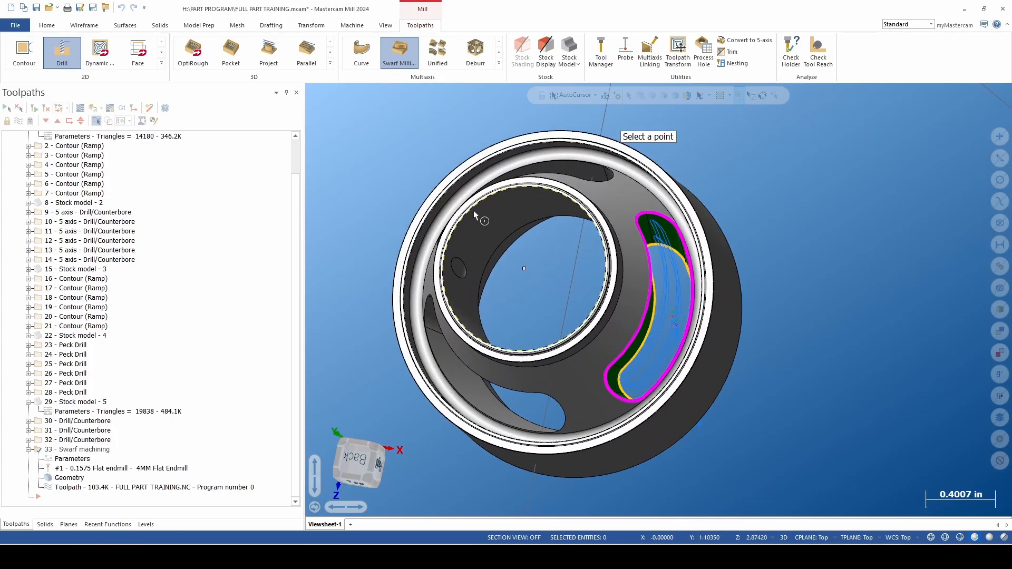
click(473, 211)
scroll(383, 251, down, 4)
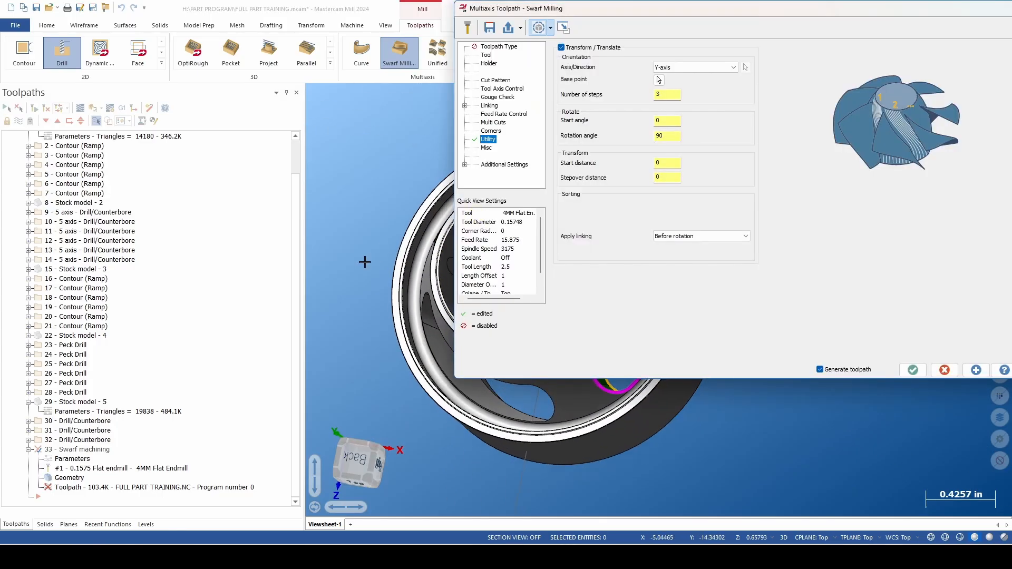
Set the rotation angle to 120 and regenerate the swarf toolpath across the part's slots
double_click(667, 136)
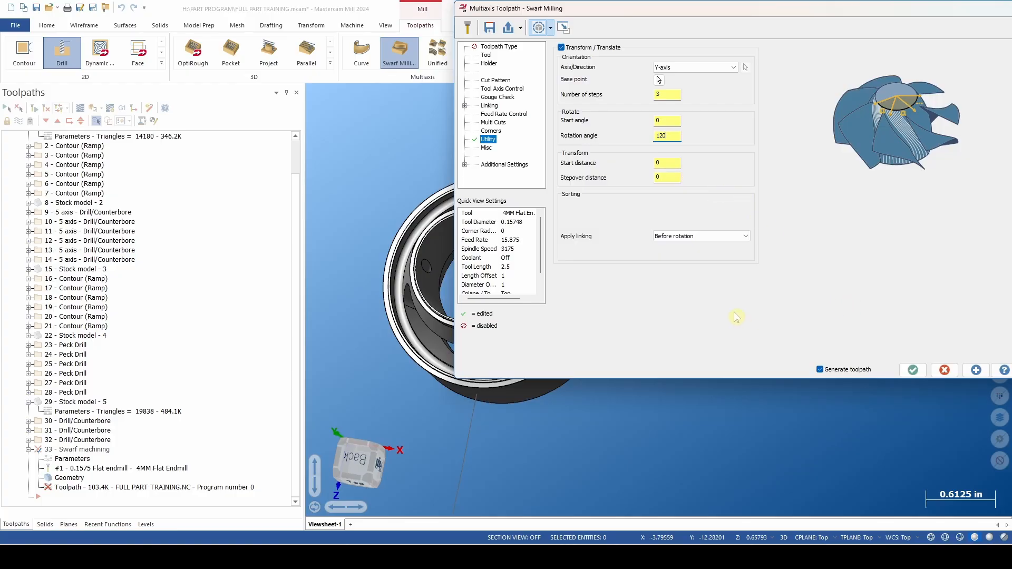
click(903, 370)
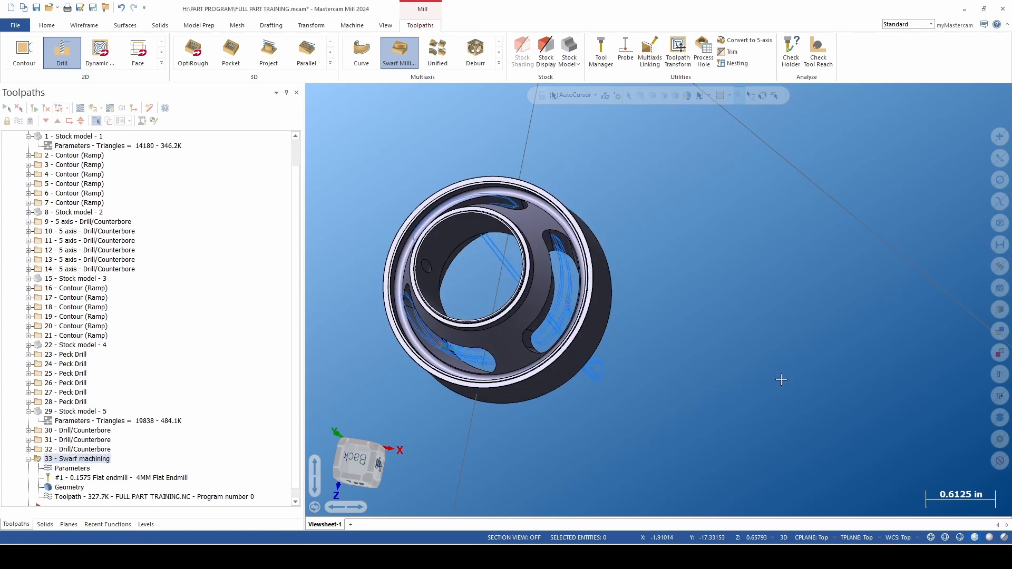
scroll(706, 308, down, 3)
middle_drag(706, 308, 703, 483)
scroll(759, 343, up, 2)
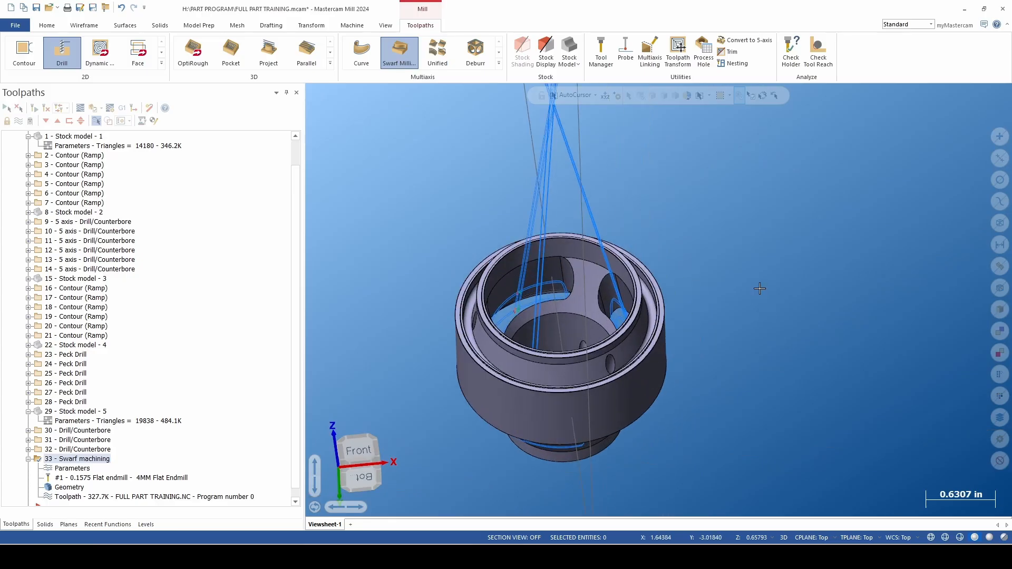
middle_drag(773, 310, 759, 310)
scroll(759, 310, down, 2)
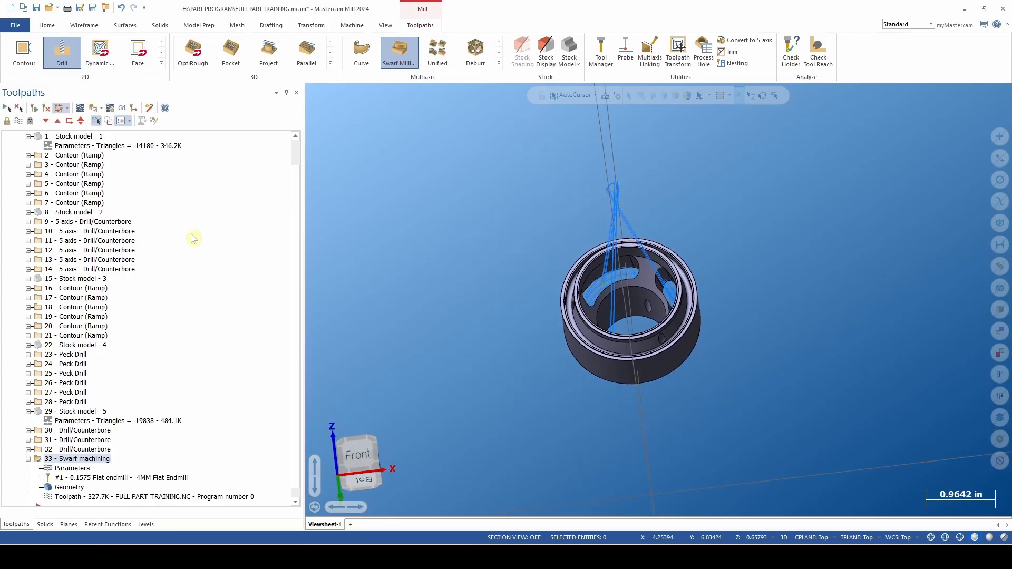
Backplot the rotated swarf toolpath and examine the tool's motion through the slots and between them
click(80, 108)
key(s)
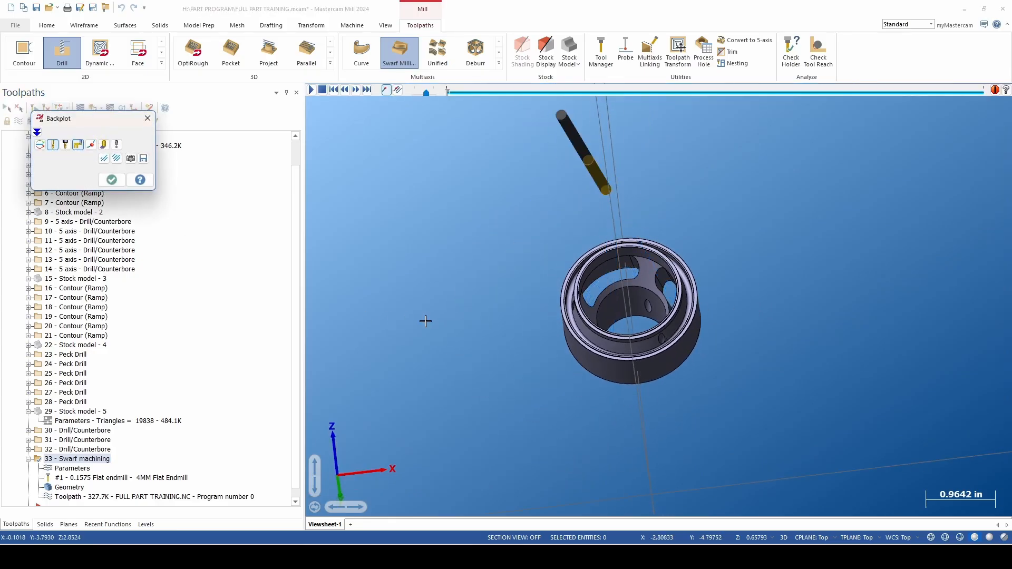
middle_drag(584, 303, 643, 314)
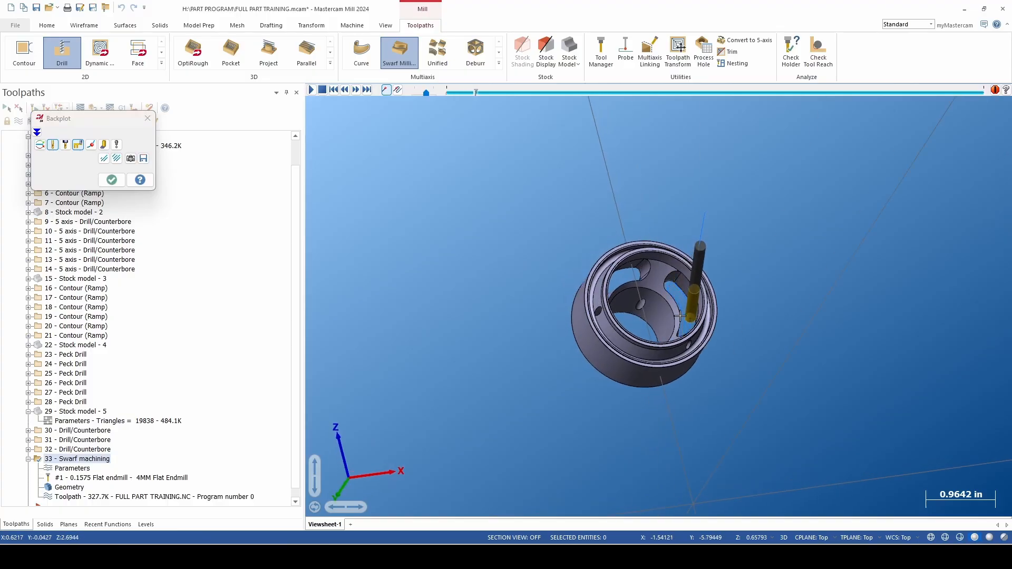
scroll(743, 288, up, 1)
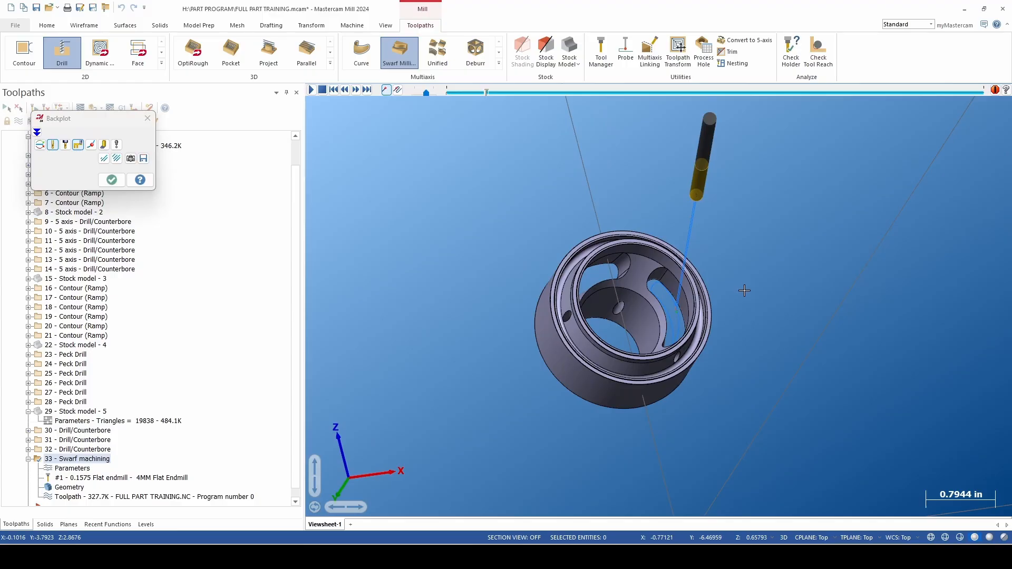
scroll(744, 291, up, 1)
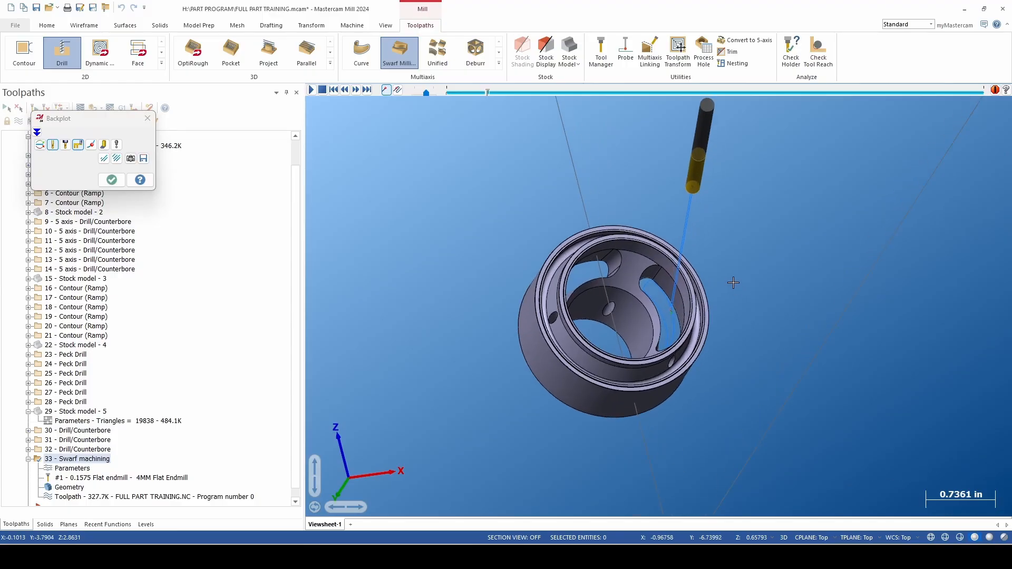
middle_drag(747, 276, 750, 269)
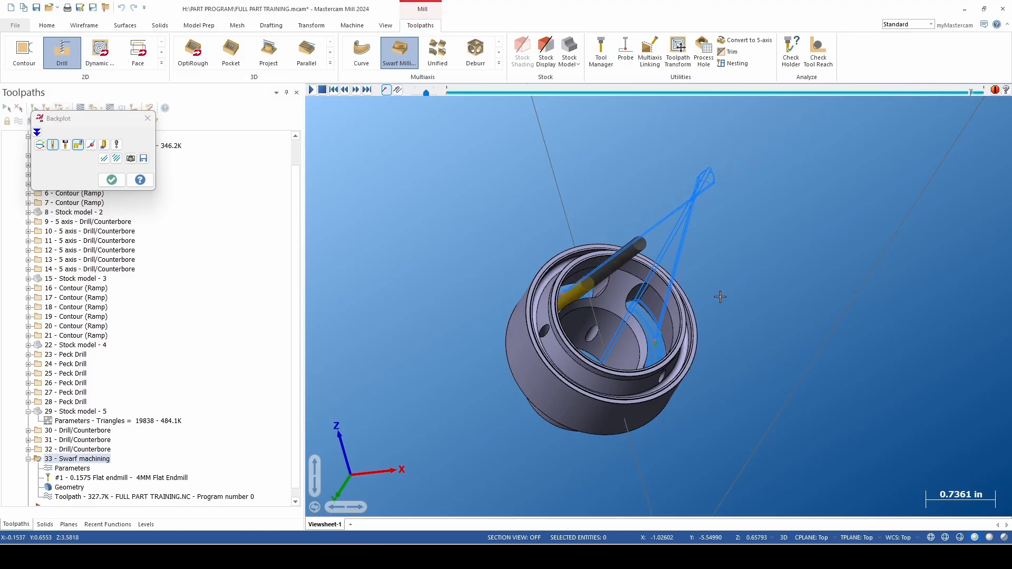
mouse_move(713, 304)
middle_down()
mouse_move(690, 326)
mouse_move(710, 317)
middle_up()
scroll(709, 317, down, 3)
scroll(662, 306, up, 6)
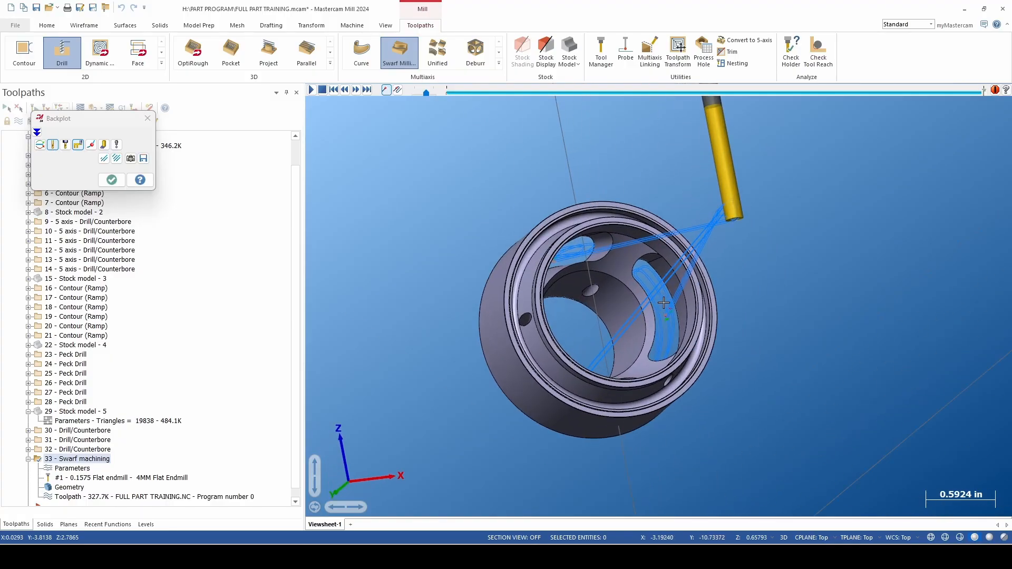
click(111, 180)
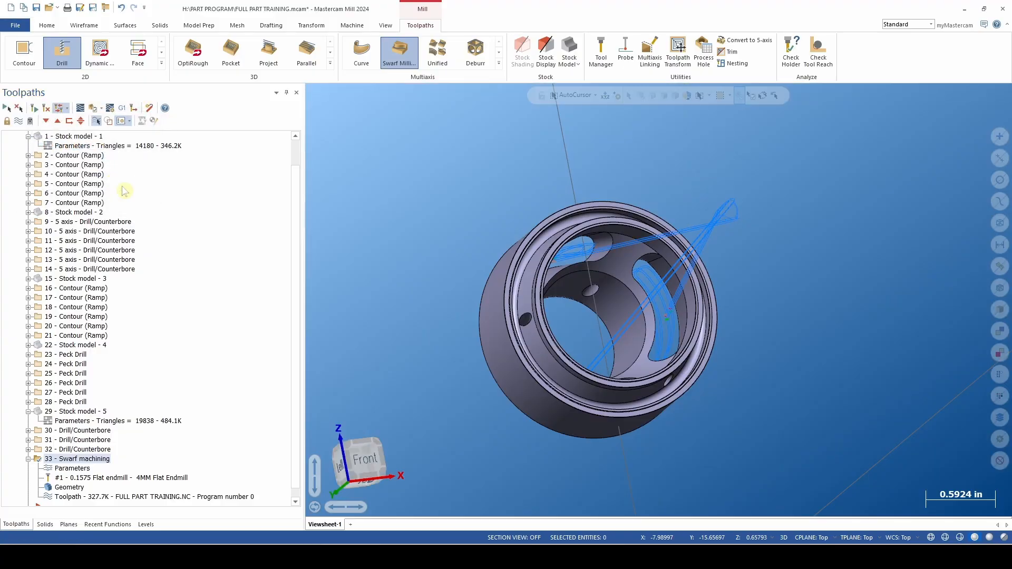
Duplicate the Swarf machining operation, placing the copy after the original
scroll(604, 253, down, 5)
scroll(605, 253, up, 3)
scroll(248, 363, down, 1)
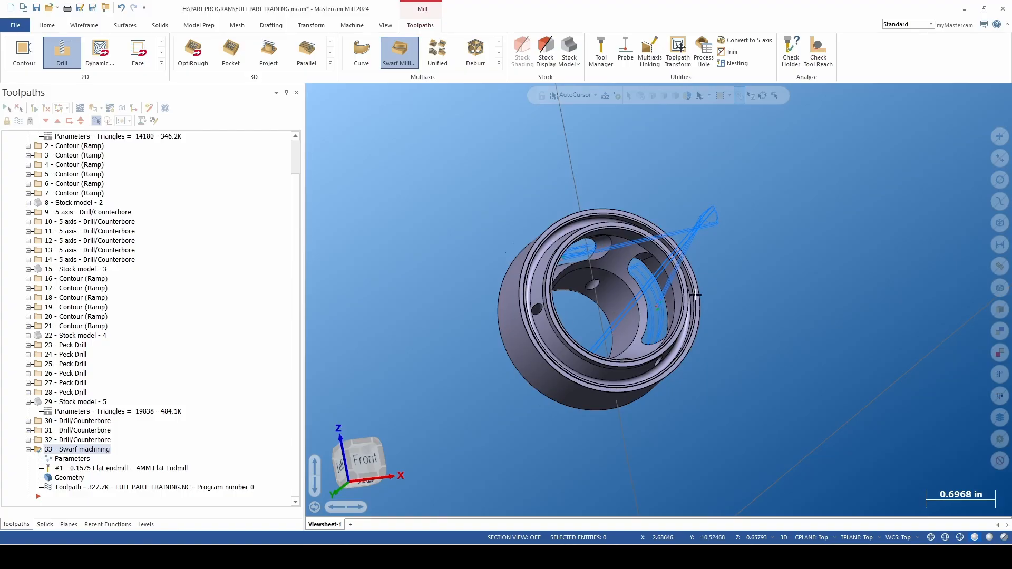
scroll(561, 327, up, 6)
mouse_move(561, 328)
middle_down()
mouse_move(670, 278)
mouse_move(644, 268)
middle_up()
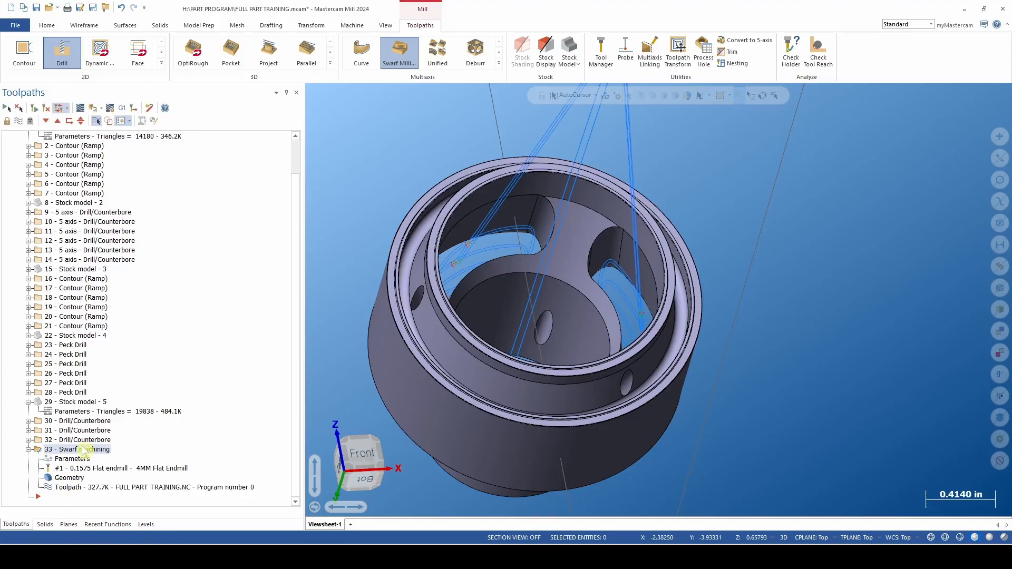
right_drag(77, 449, 99, 434)
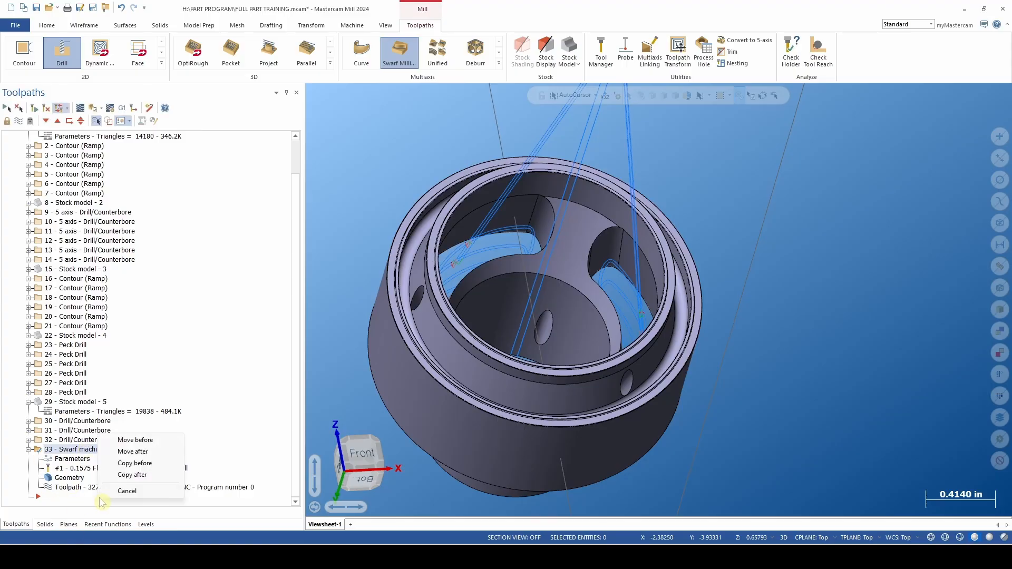
click(128, 475)
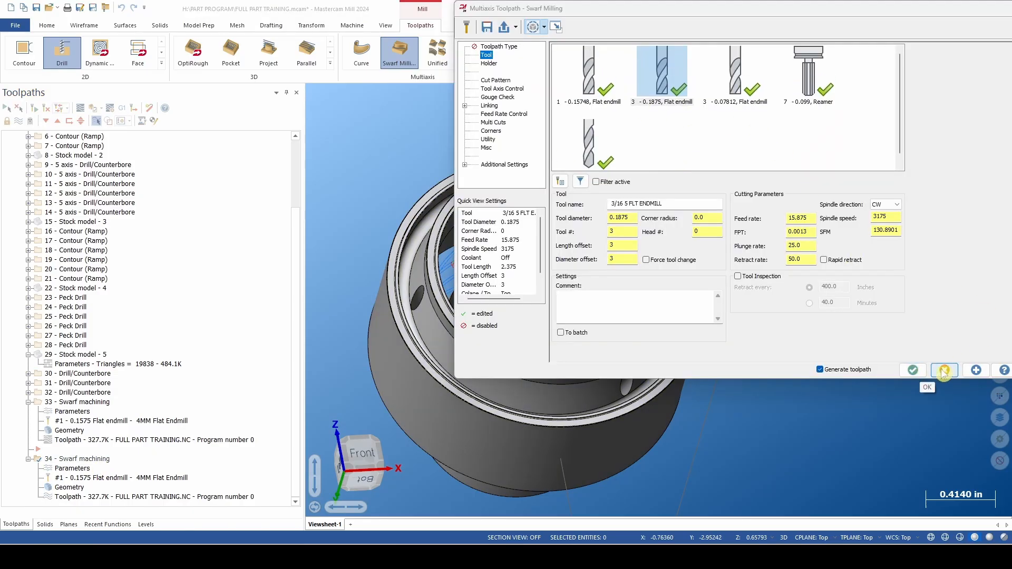
Duplicate the 3/16 5 FLT ENDMILL tool assembly in the Tool Manager's machine group list
click(912, 369)
click(601, 50)
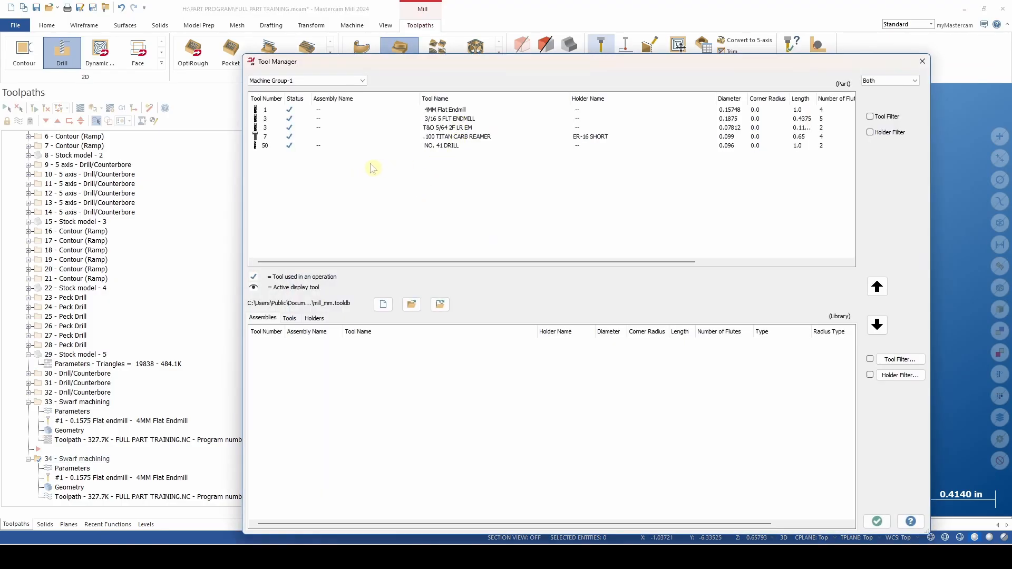
click(440, 119)
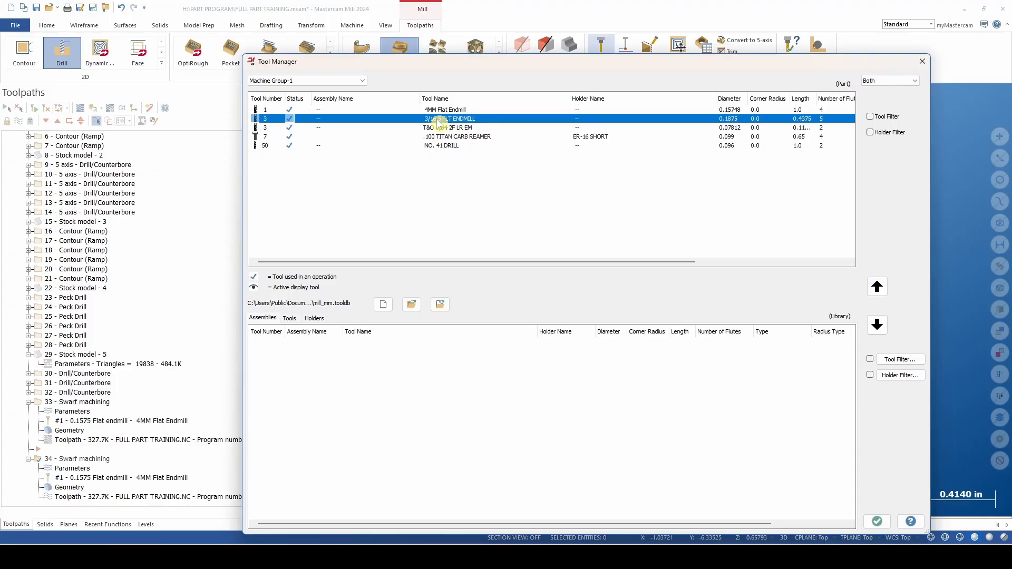
right_click(439, 121)
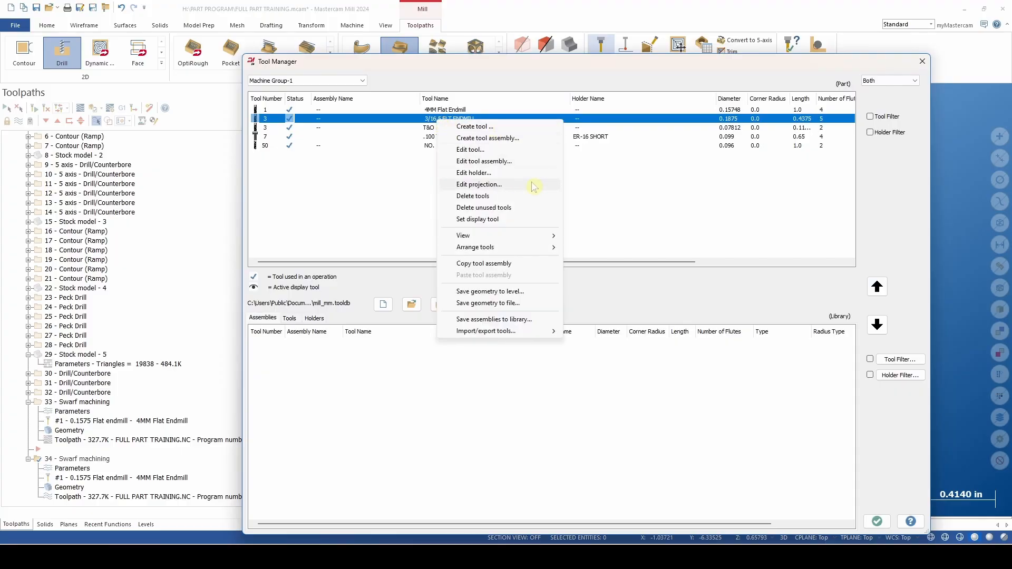
click(510, 264)
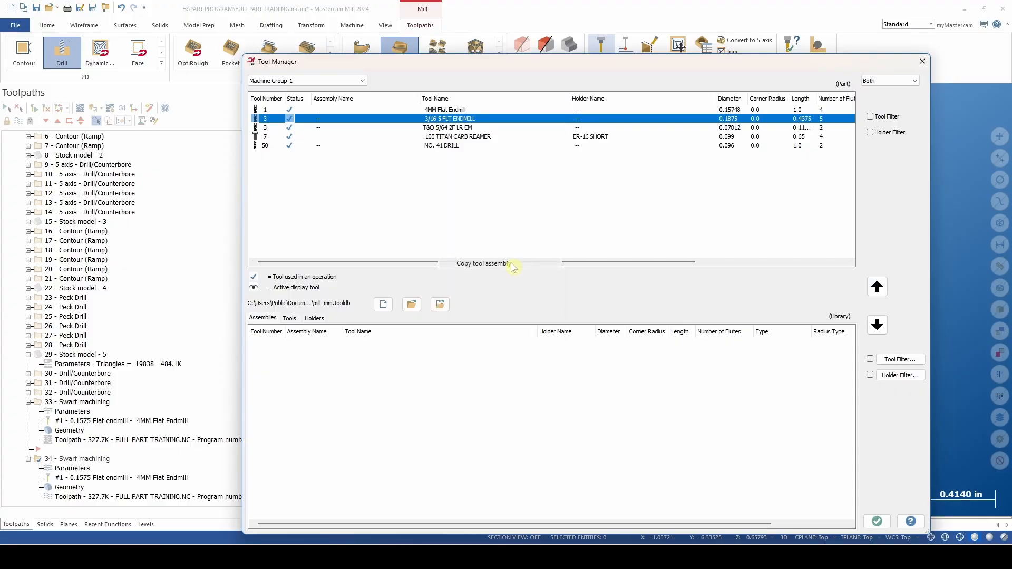
right_click(432, 203)
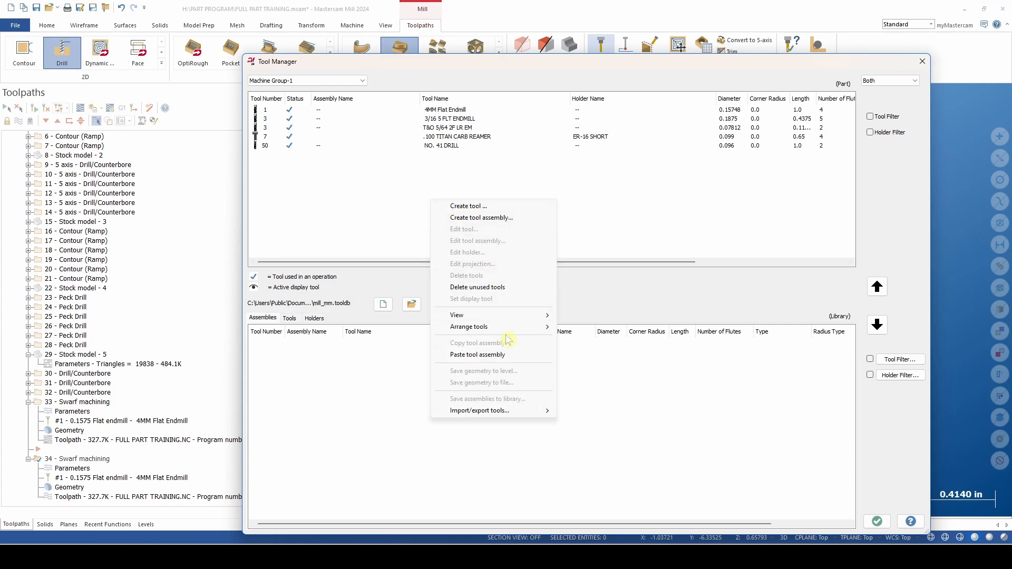
click(500, 355)
click(140, 217)
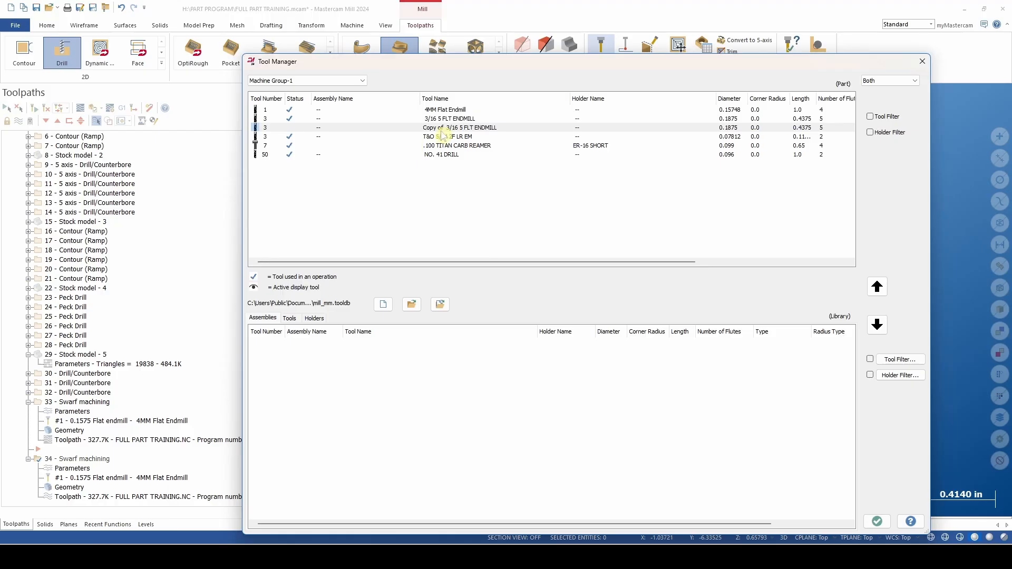
click(877, 521)
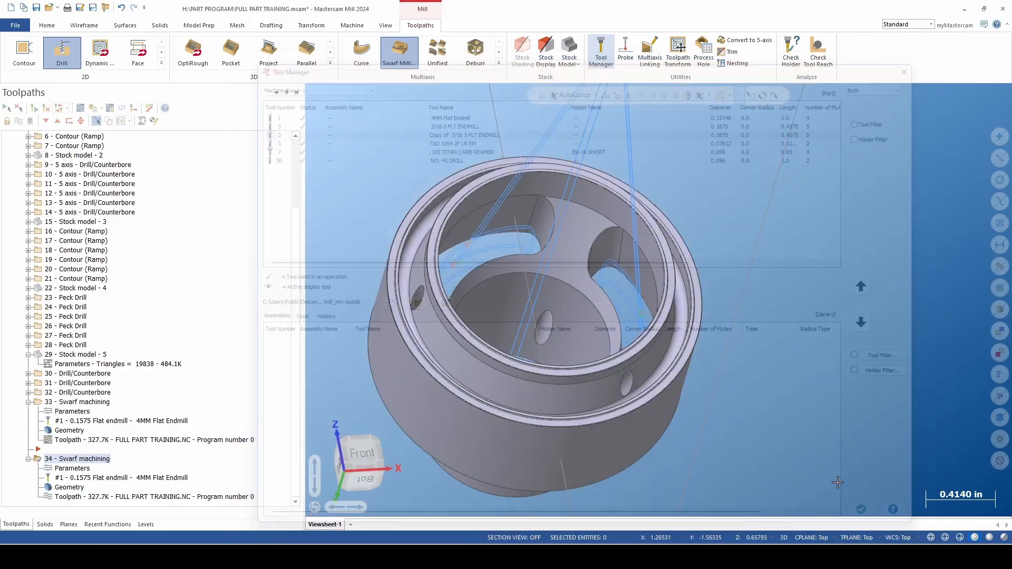
Assign the copied 3/16 5 FLT ENDMILL to the duplicate swarf operation, set its pattern layer distance to 0, and regenerate it
scroll(738, 376, down, 4)
scroll(712, 384, up, 3)
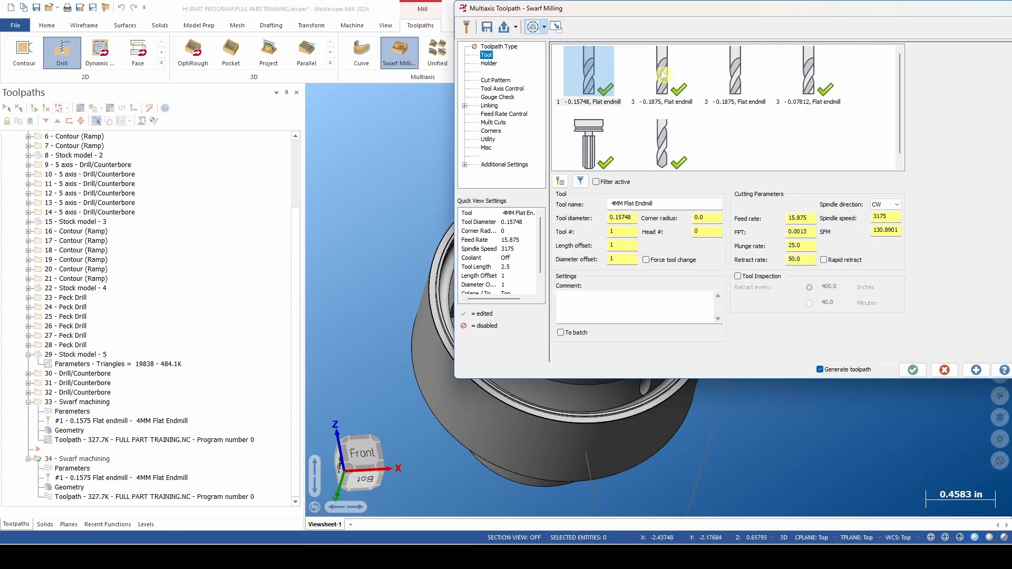
click(732, 74)
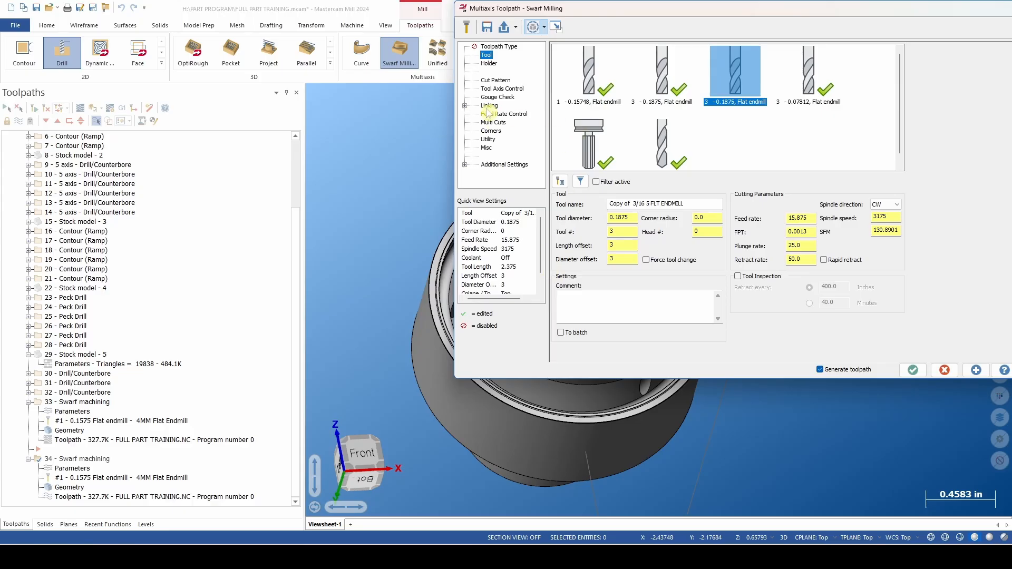
click(492, 123)
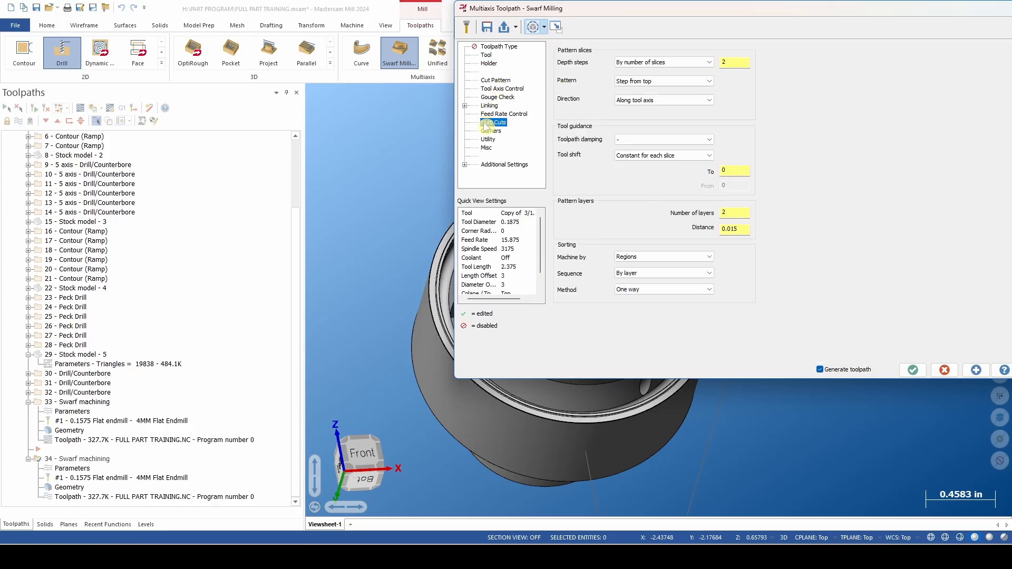
click(742, 228)
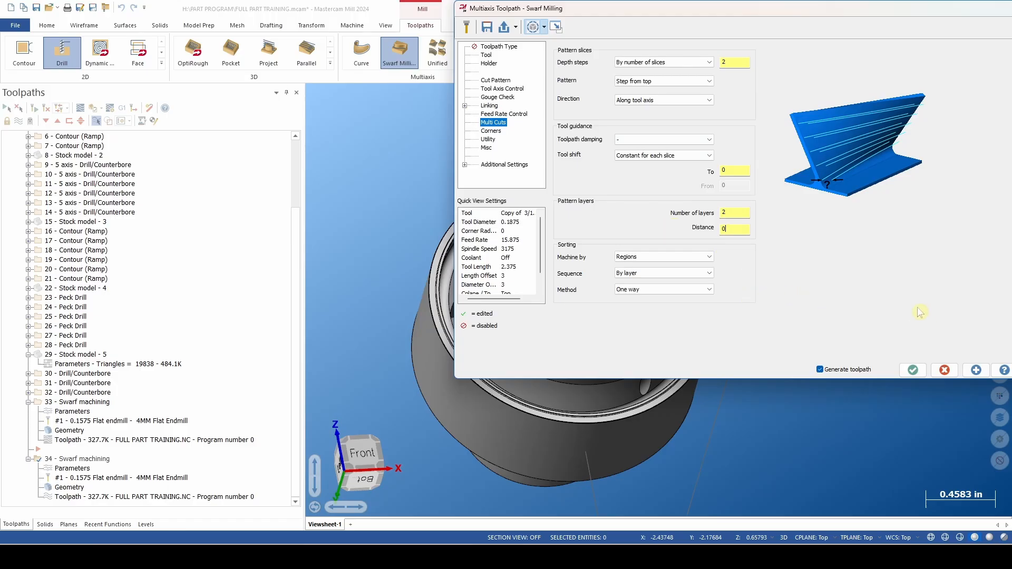
click(486, 55)
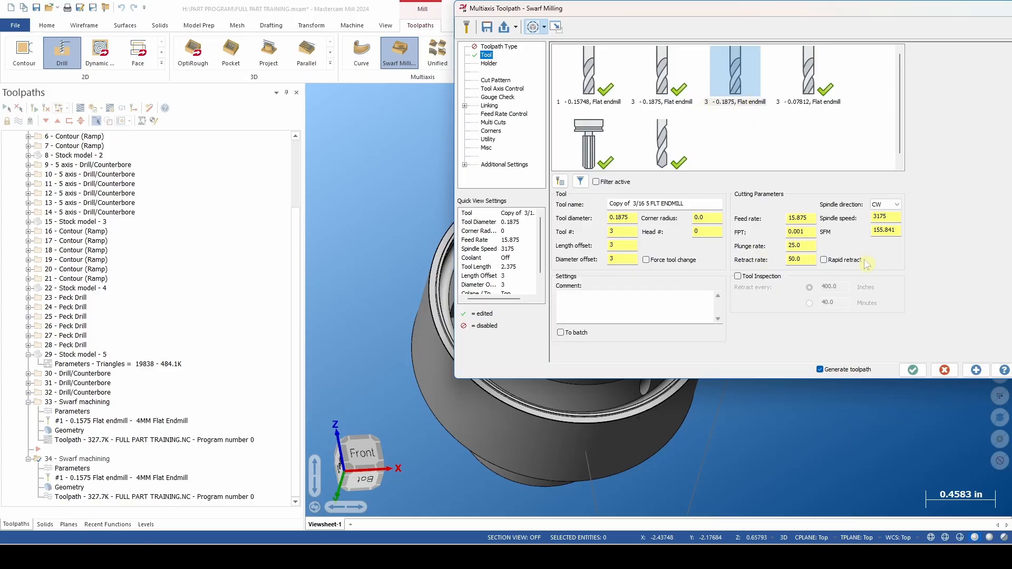
click(914, 371)
Examine the duplicate swarf operation's regenerated passes inside the slots
scroll(705, 276, down, 2)
scroll(605, 275, up, 4)
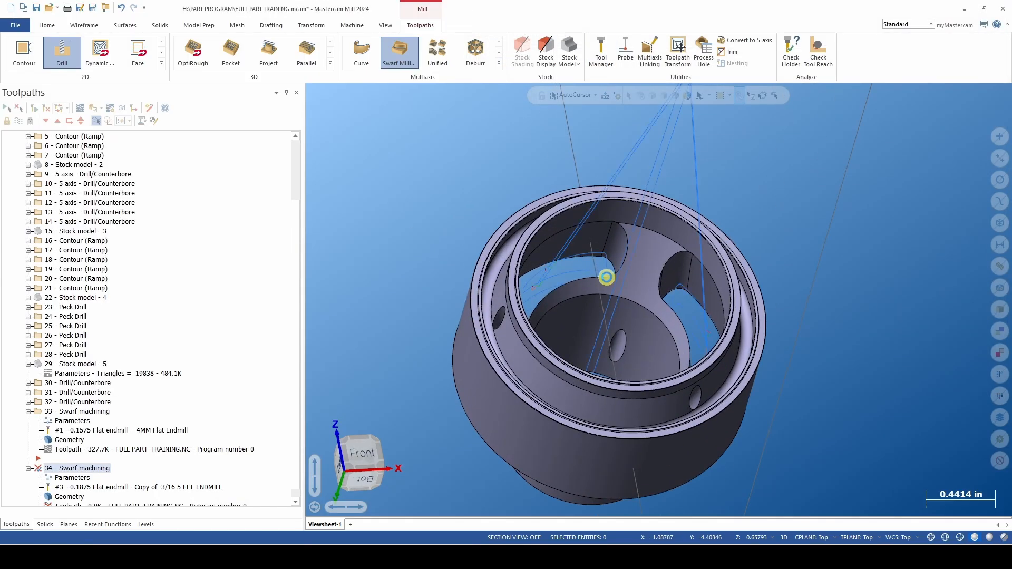
scroll(601, 285, down, 2)
mouse_move(750, 313)
middle_down()
mouse_move(776, 337)
mouse_move(725, 307)
mouse_move(762, 298)
middle_up()
scroll(226, 486, down, 1)
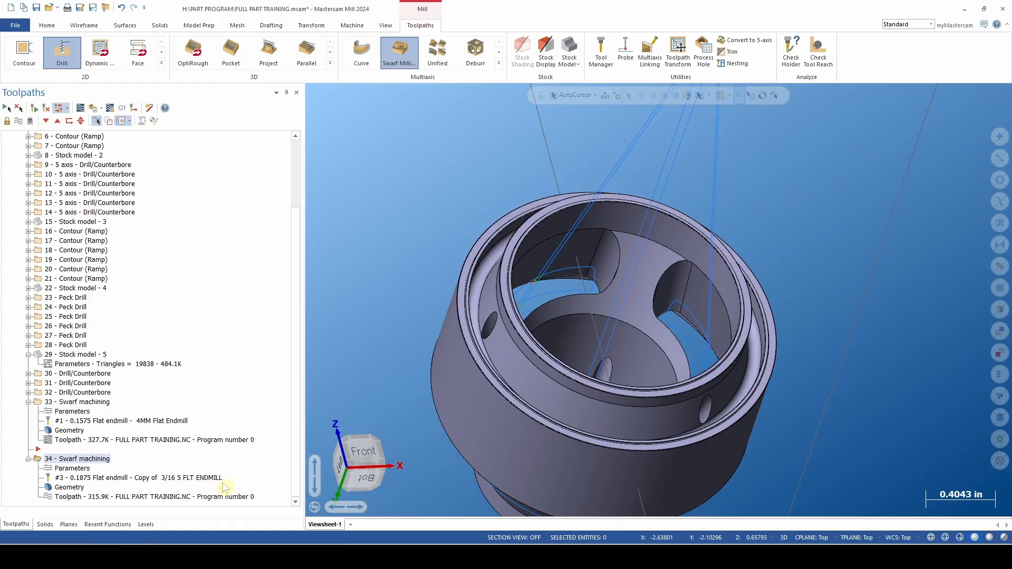
middle_drag(653, 193, 646, 223)
scroll(685, 277, up, 3)
scroll(685, 276, up, 3)
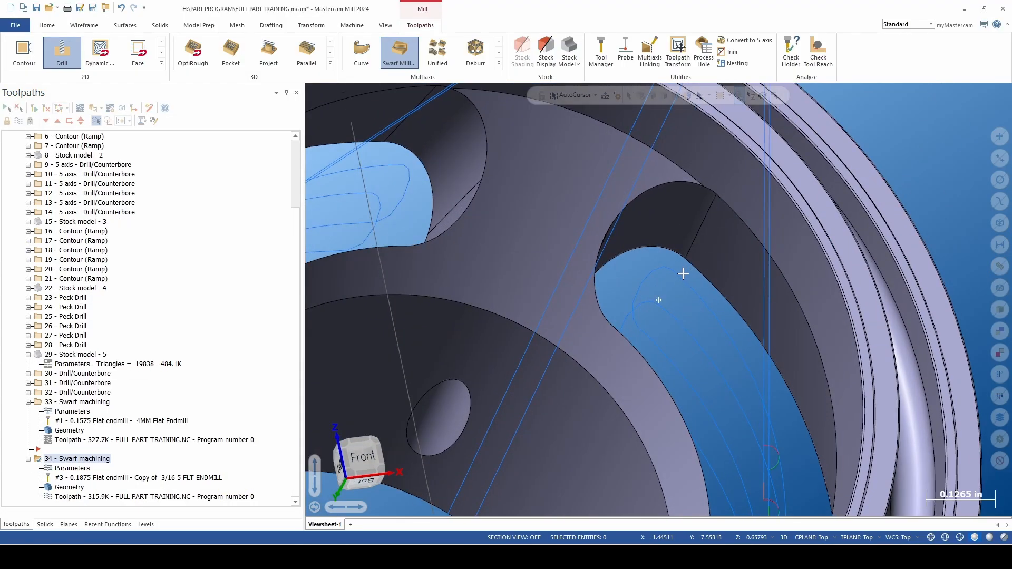
middle_drag(685, 276, 672, 278)
scroll(558, 334, down, 3)
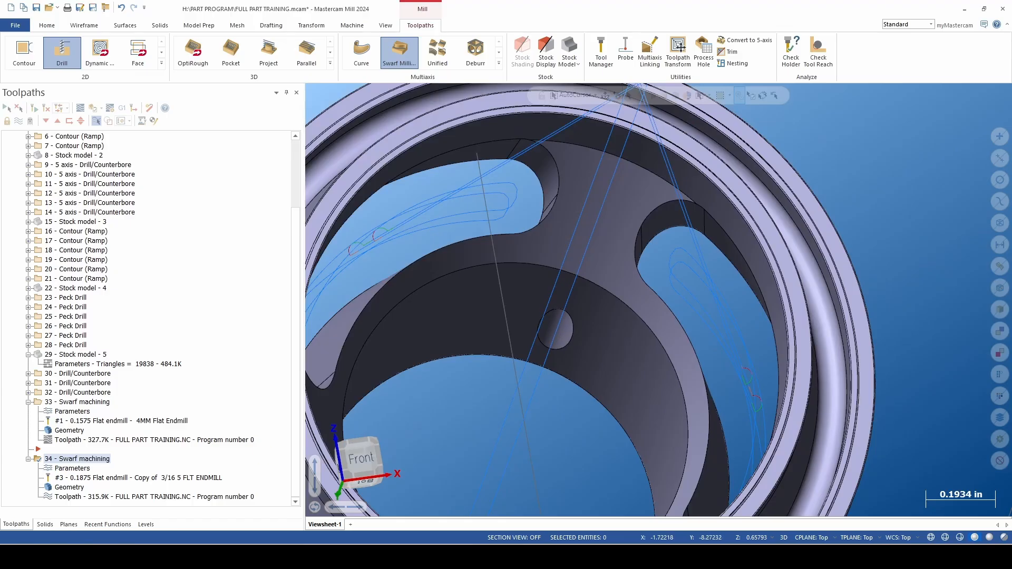
Set the cut tolerance of the first swarf machining operation (4MM Flat Endmill) to 0.0002 and regenerate its toolpath
click(84, 403)
scroll(522, 188, up, 3)
scroll(522, 188, up, 2)
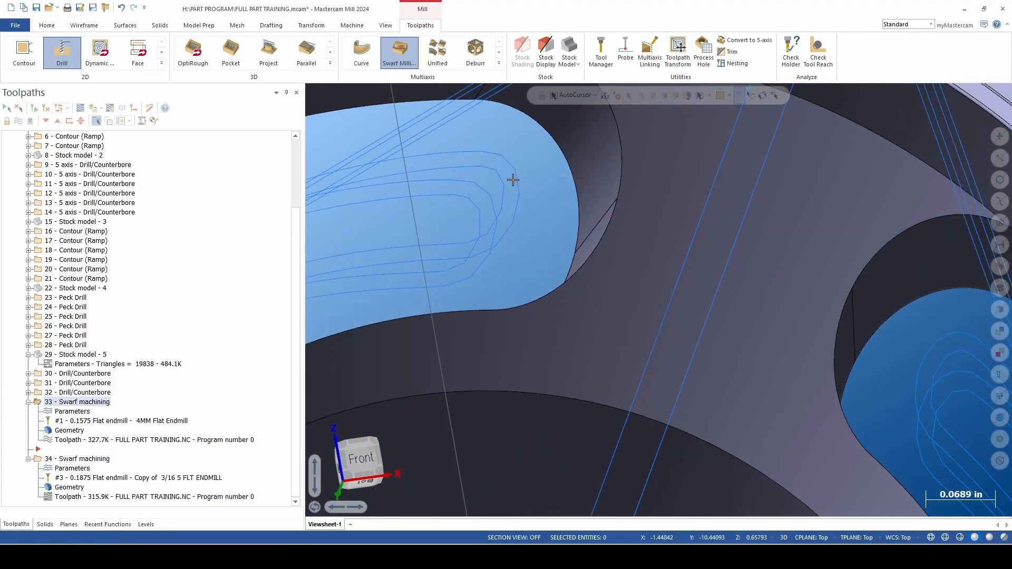
scroll(503, 169, down, 1)
middle_drag(504, 169, 506, 164)
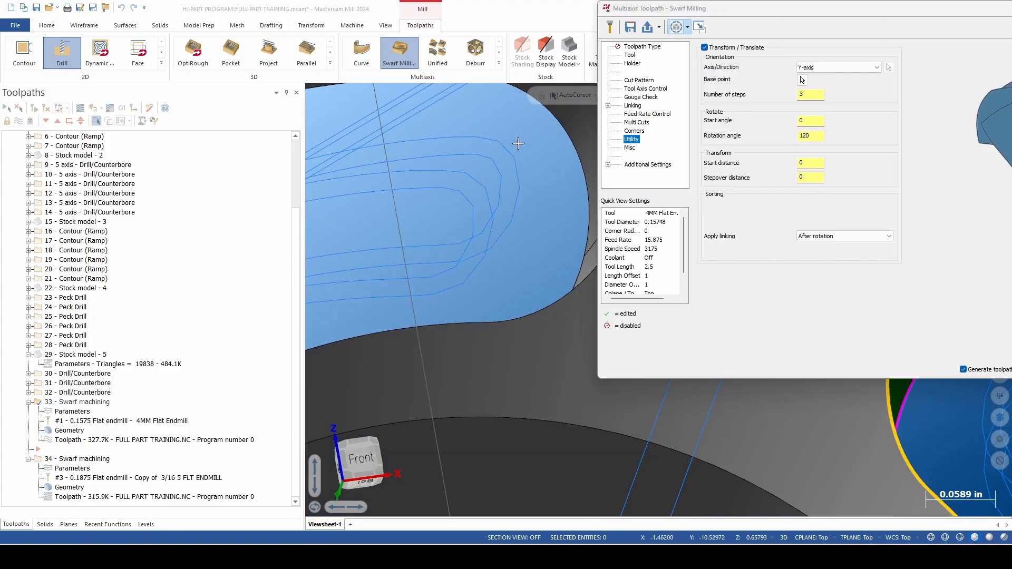
click(638, 80)
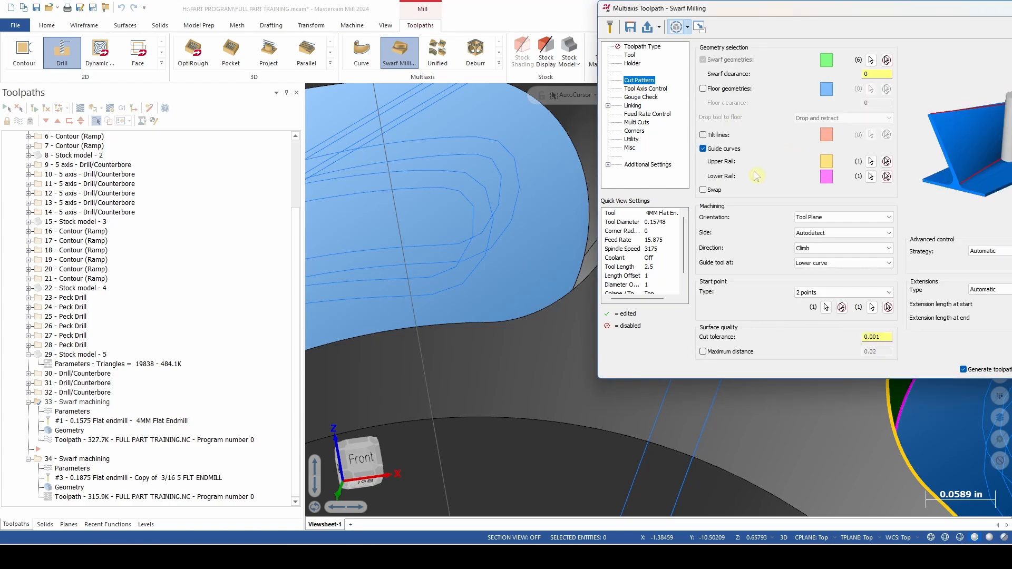
drag(790, 10, 728, 21)
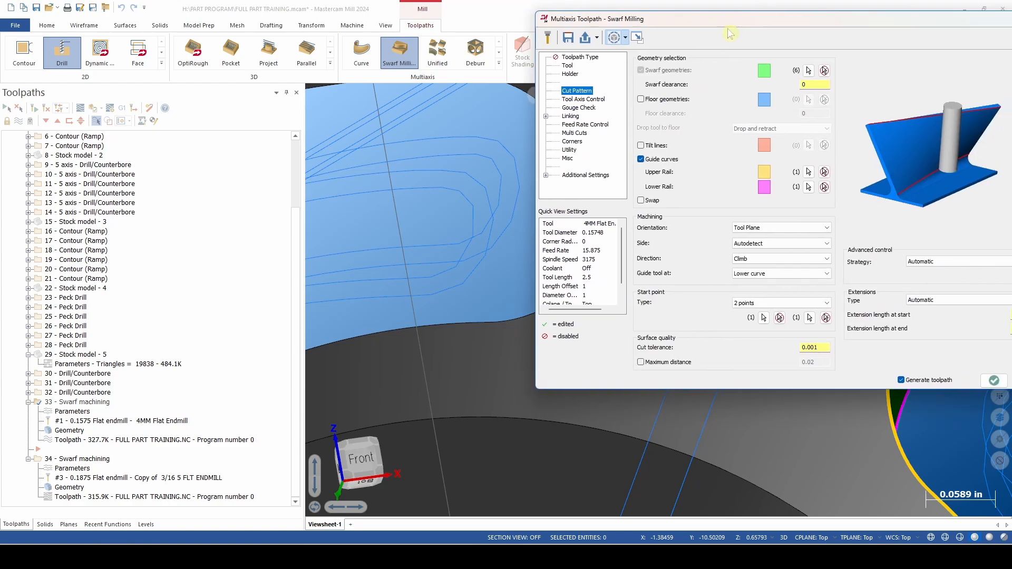
click(817, 347)
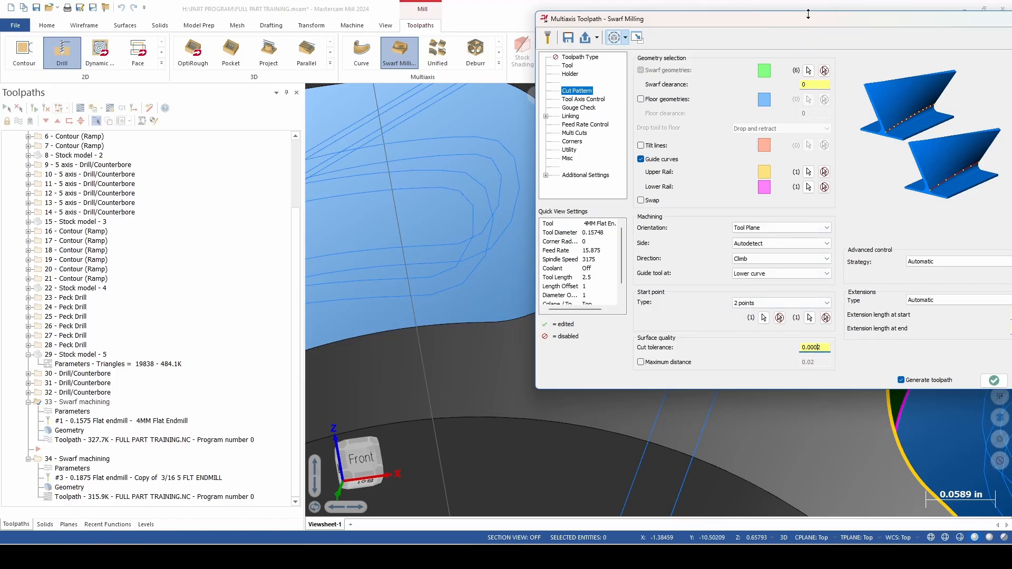
key(Return)
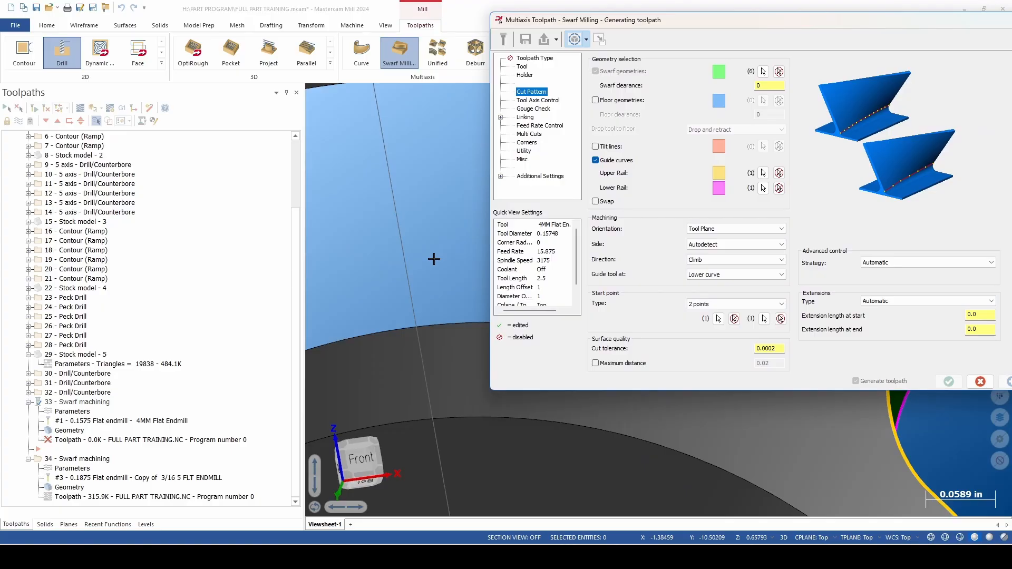
scroll(389, 240, down, 3)
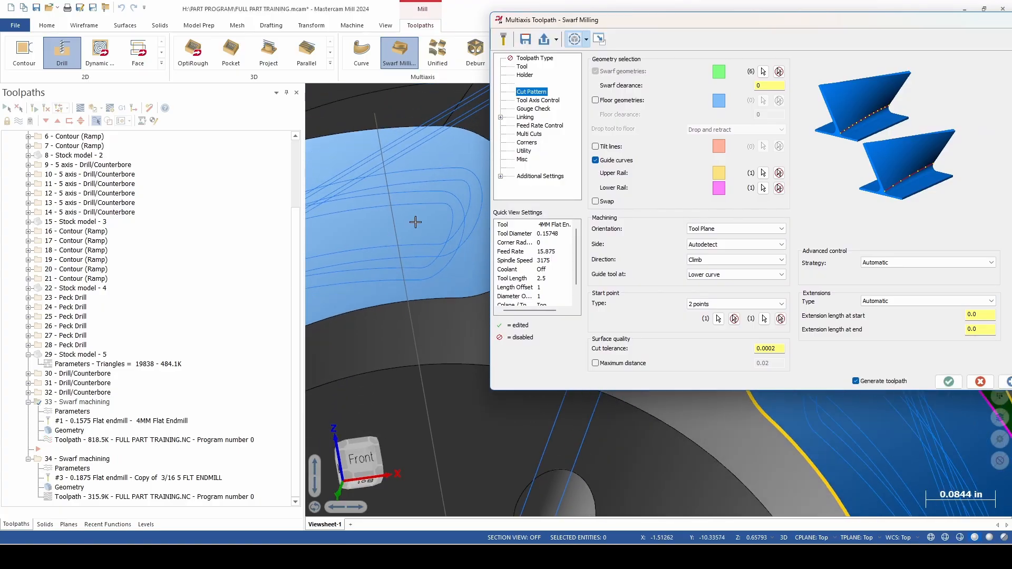
scroll(445, 201, up, 5)
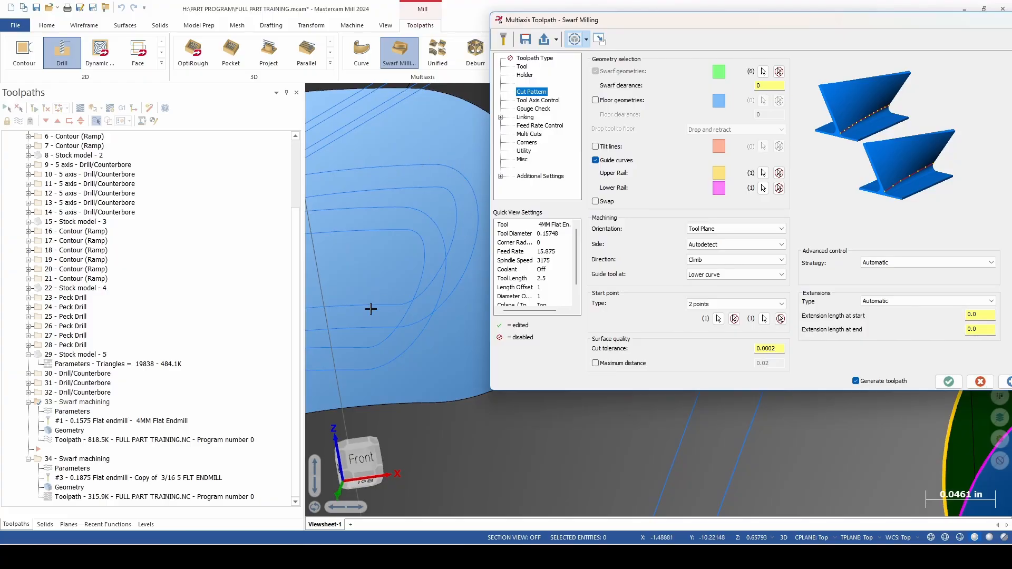
click(949, 381)
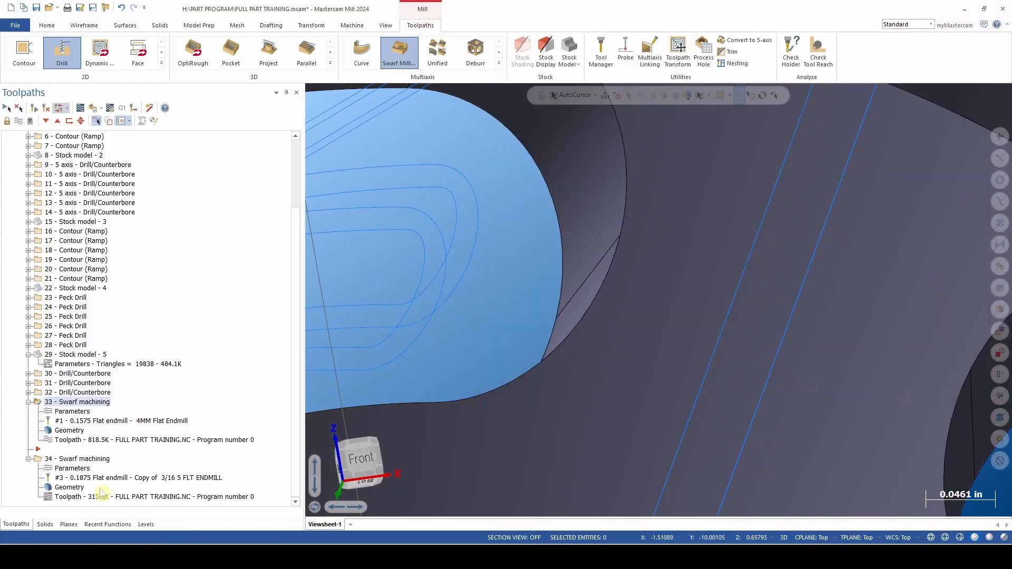
Set the cut tolerance of the second swarf machining operation (Copy of 3/16 5 FLT ENDMILL) to 0.0002 and regenerate it
double_click(65, 469)
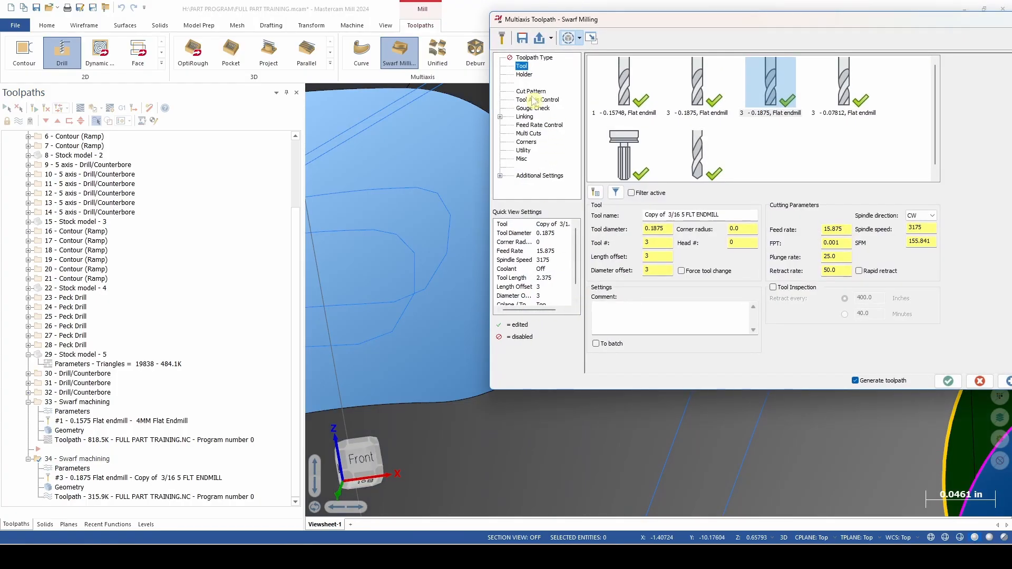
click(530, 91)
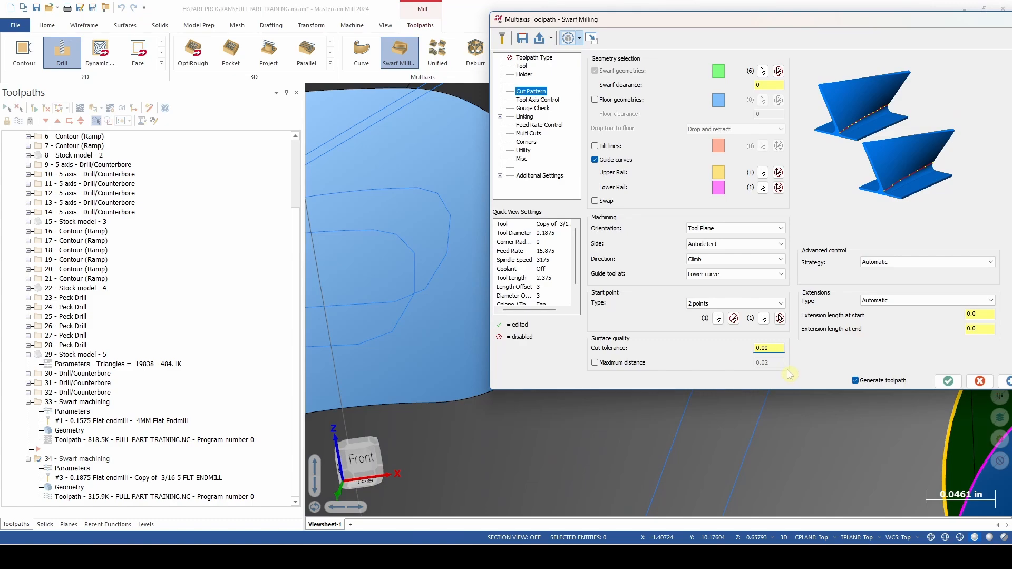
drag(773, 22, 696, 16)
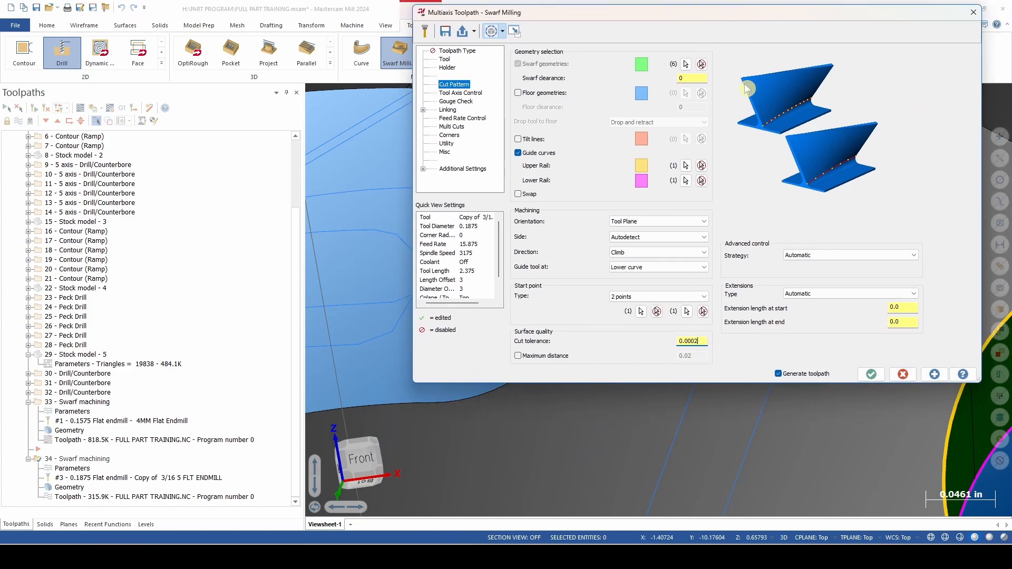
click(932, 374)
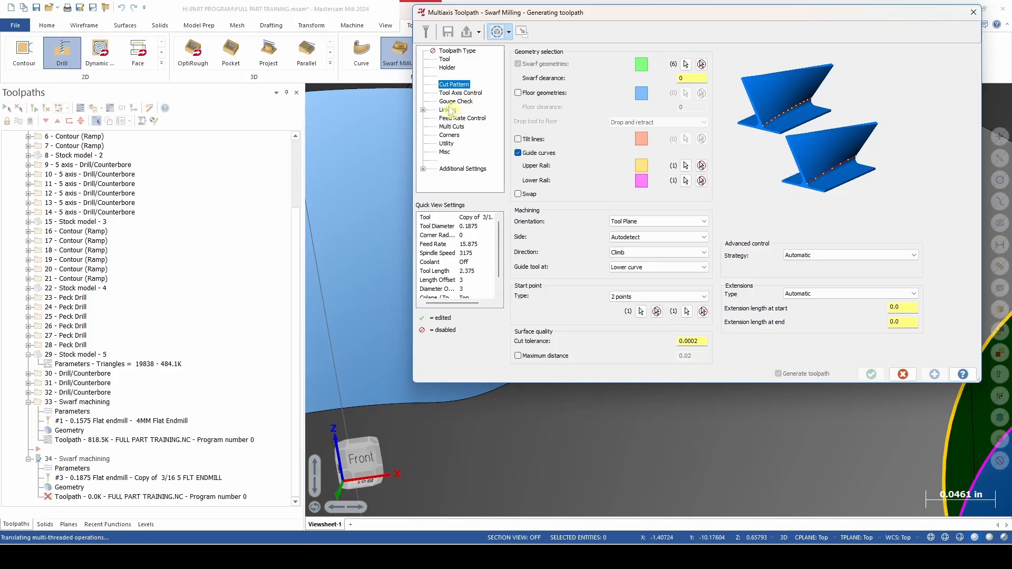
Set the second swarf operation's maximum tool axis angle step to 1 and regenerate its toolpath
click(469, 93)
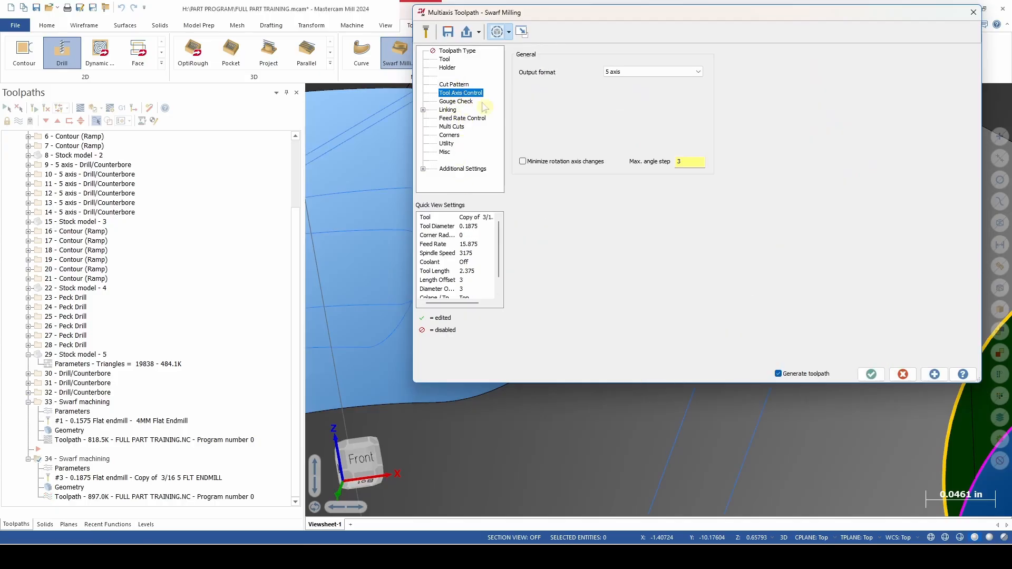
click(628, 160)
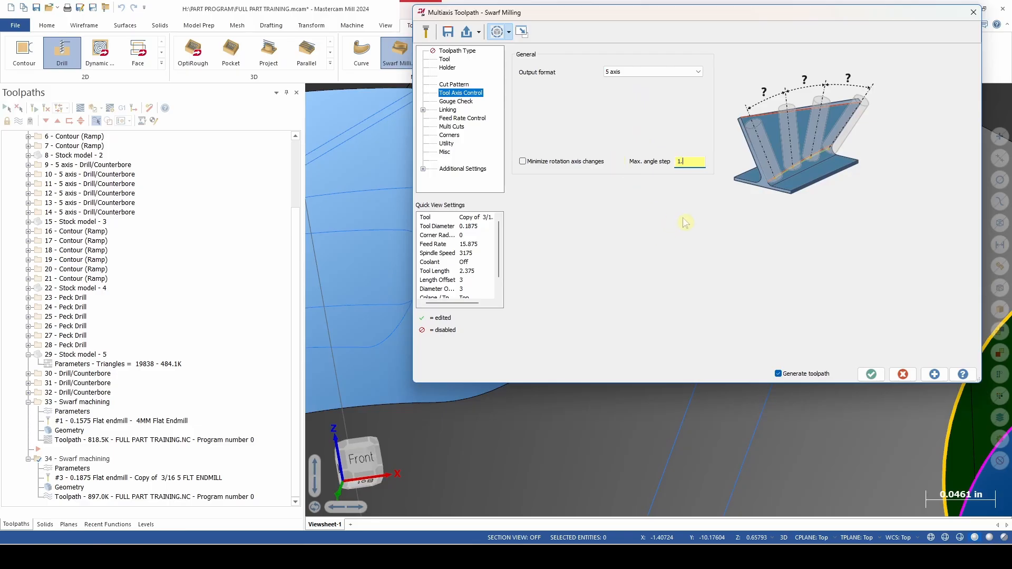
click(871, 375)
Examine the second swarf operation's regenerated passes and linking moves around the slots
scroll(706, 289, down, 4)
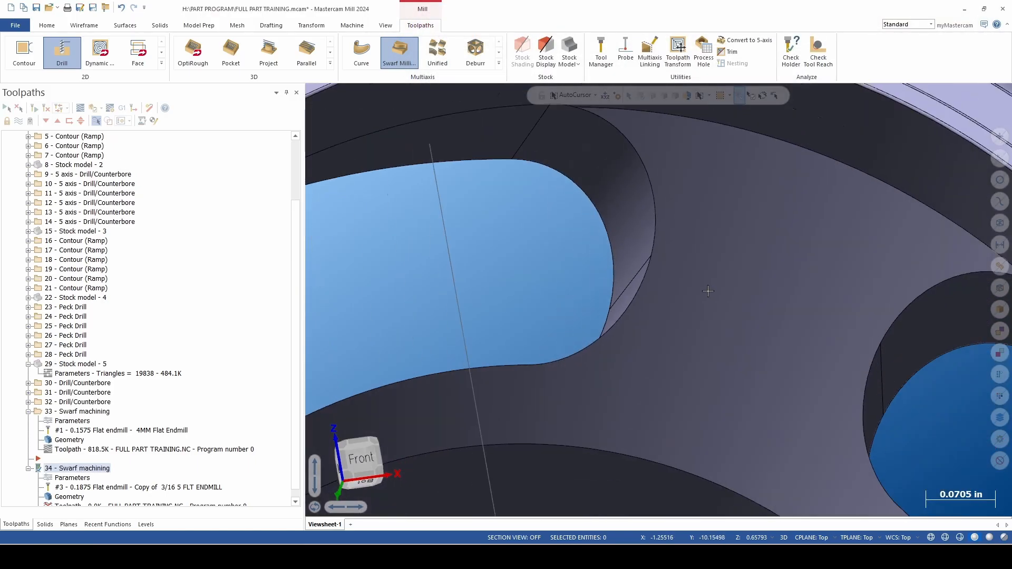
scroll(123, 389, down, 1)
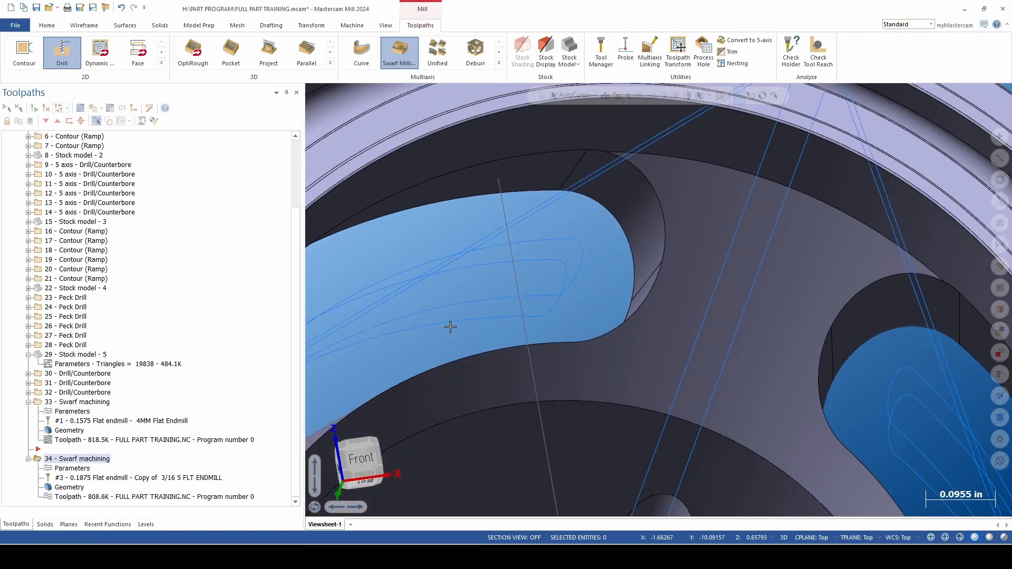
scroll(553, 287, down, 3)
scroll(548, 295, up, 3)
scroll(564, 291, down, 2)
middle_drag(552, 288, 503, 291)
scroll(503, 290, down, 2)
scroll(632, 299, up, 2)
middle_drag(632, 299, 656, 279)
scroll(643, 248, down, 4)
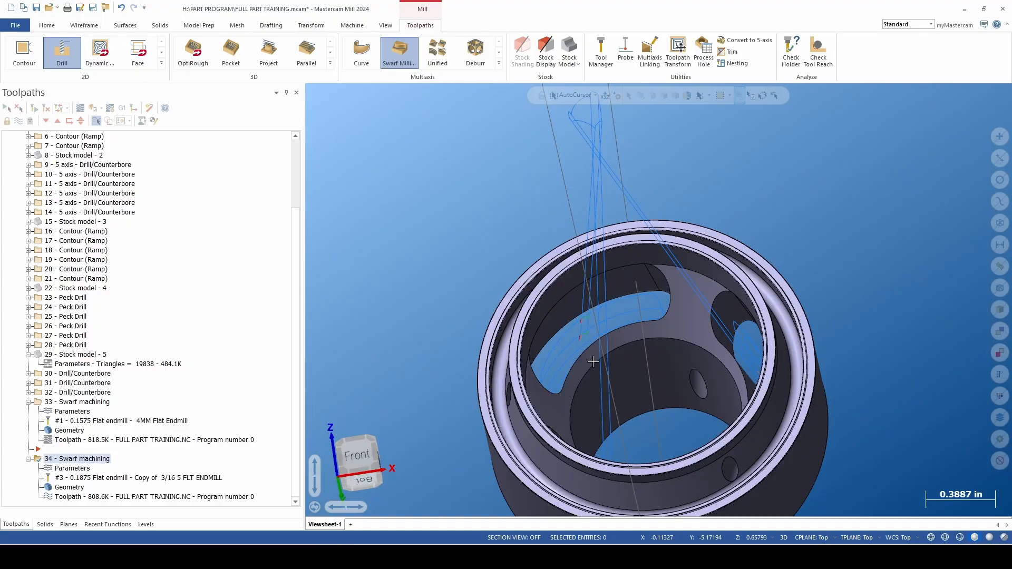
Collapse both swarf machining operations and move the insertion point after the last one
click(29, 402)
click(29, 458)
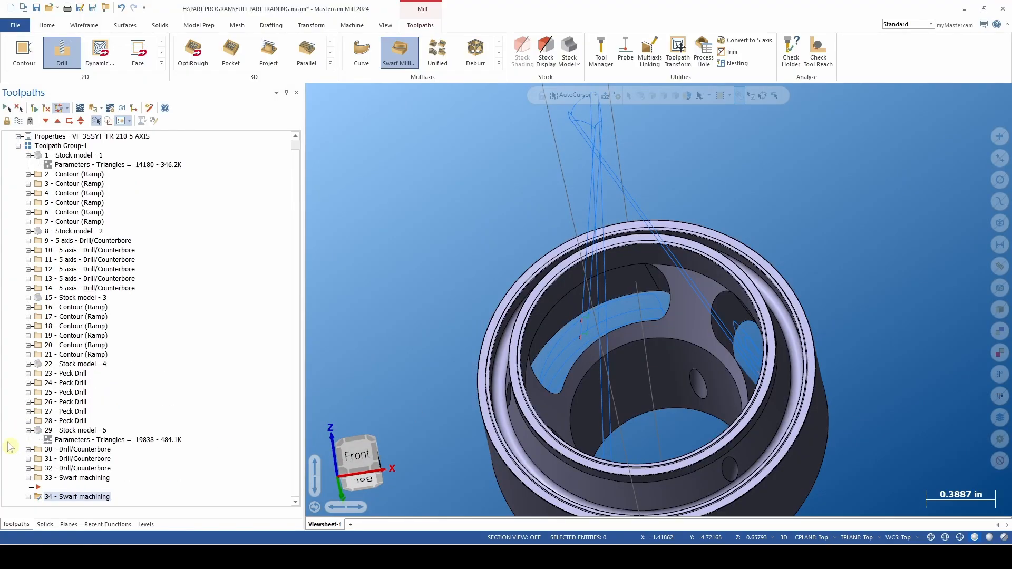
click(47, 121)
Start a new stock model that uses stock model 5 as its initial stock shape
scroll(611, 264, down, 2)
scroll(588, 340, up, 1)
middle_drag(586, 335, 583, 262)
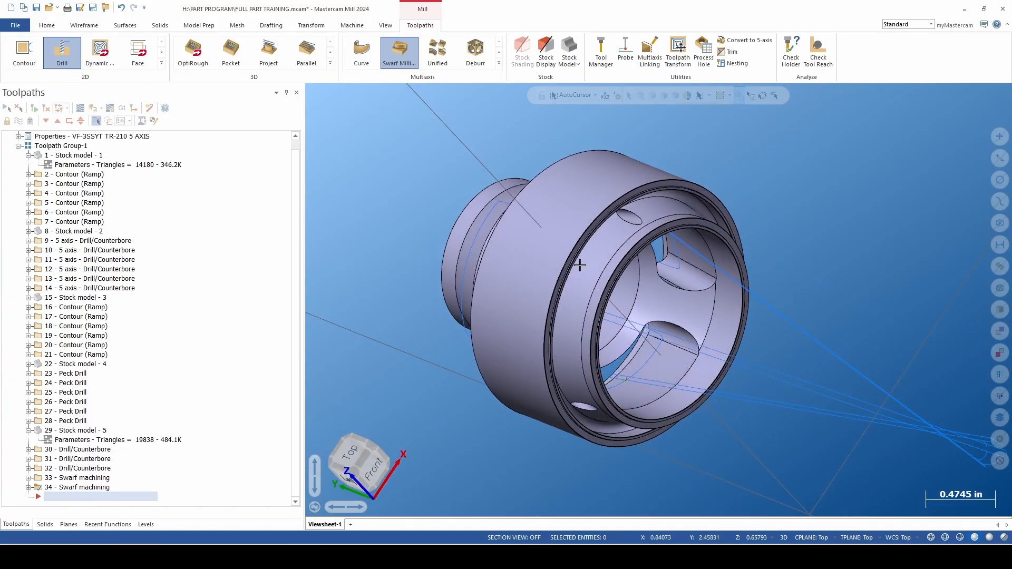
click(569, 59)
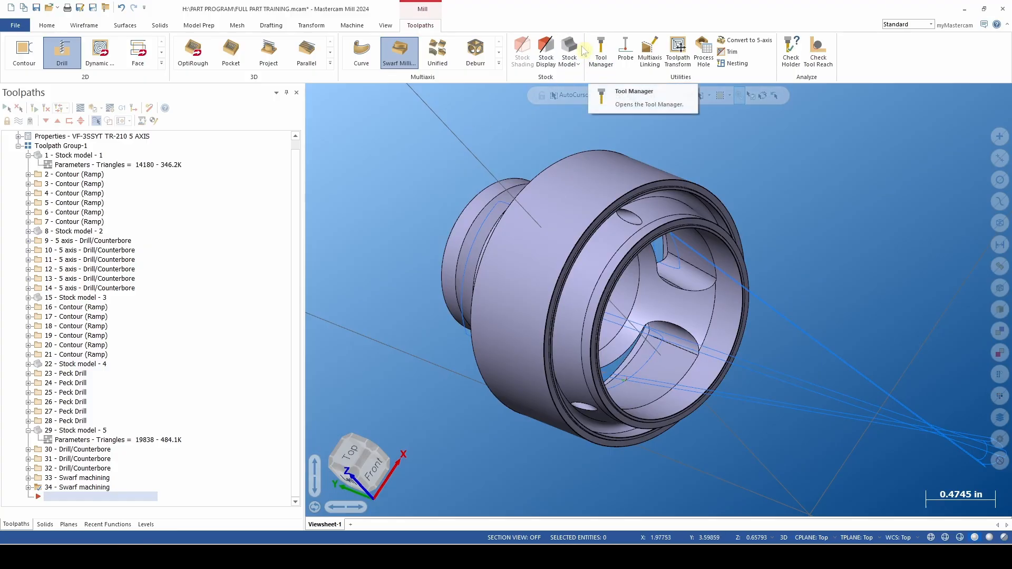
click(613, 93)
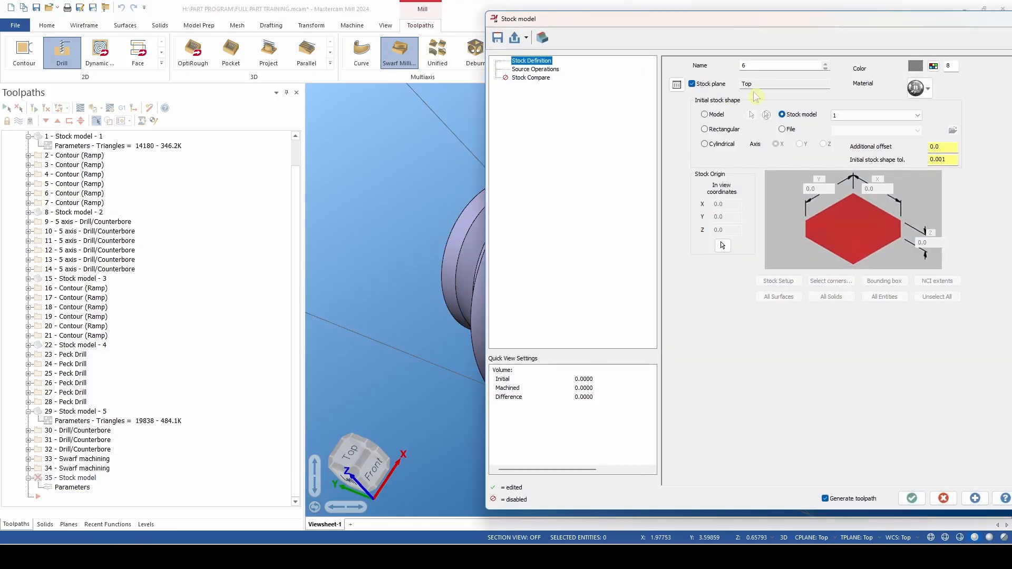
click(859, 116)
click(864, 156)
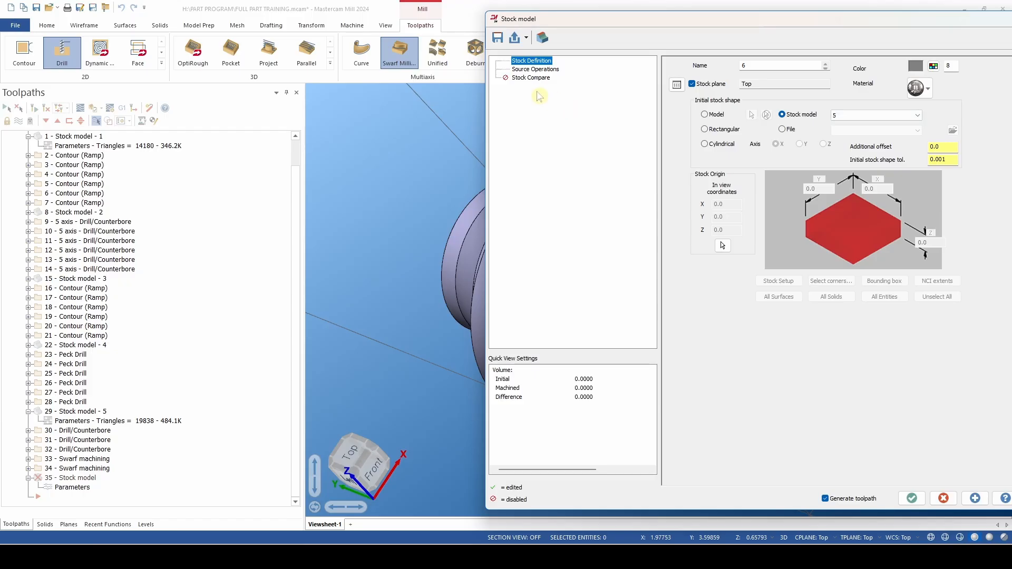
Choose operations 30 through 34 as the new stock model's source operations and compute it
click(535, 70)
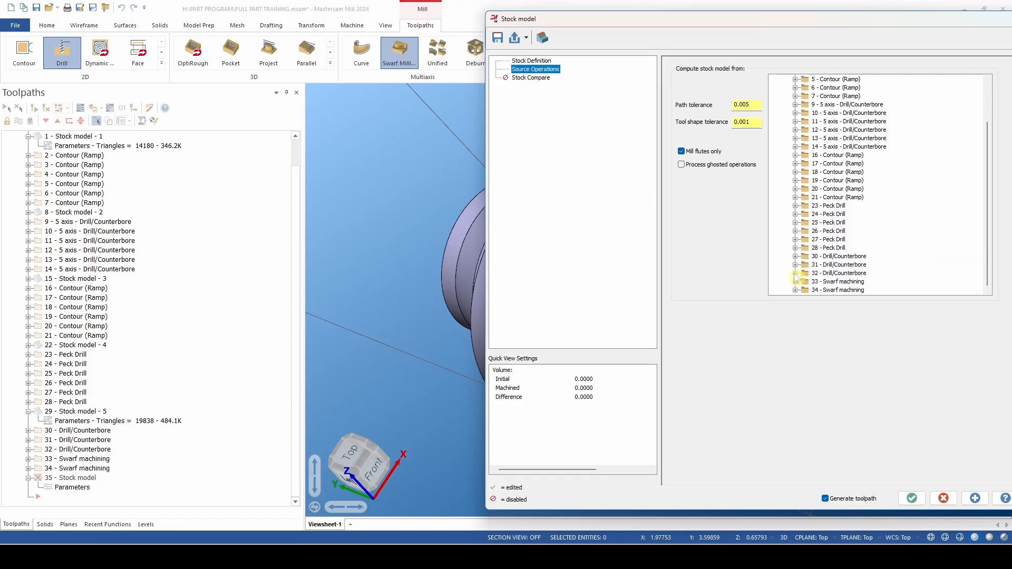
click(827, 257)
shift+click(838, 290)
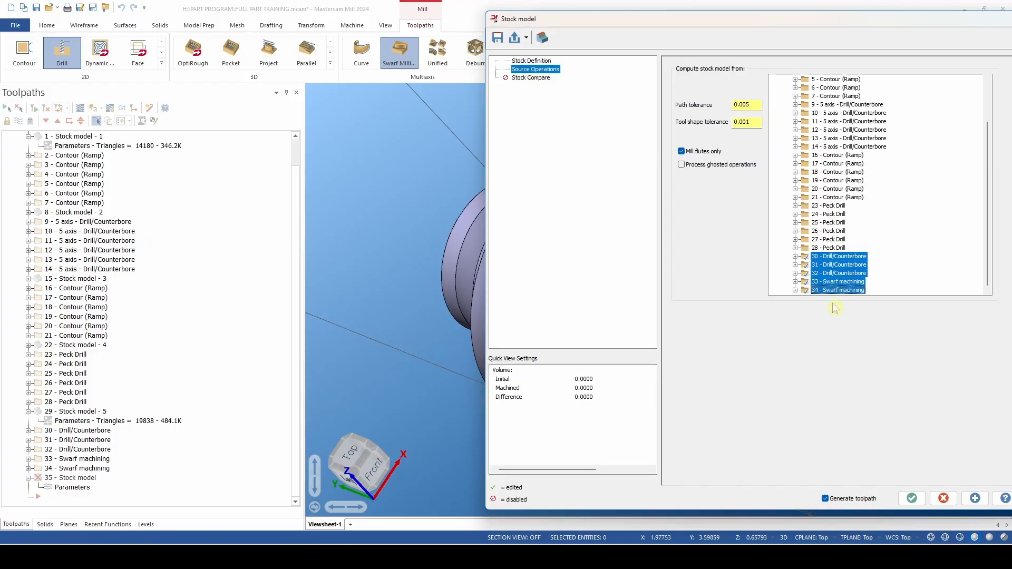
click(912, 498)
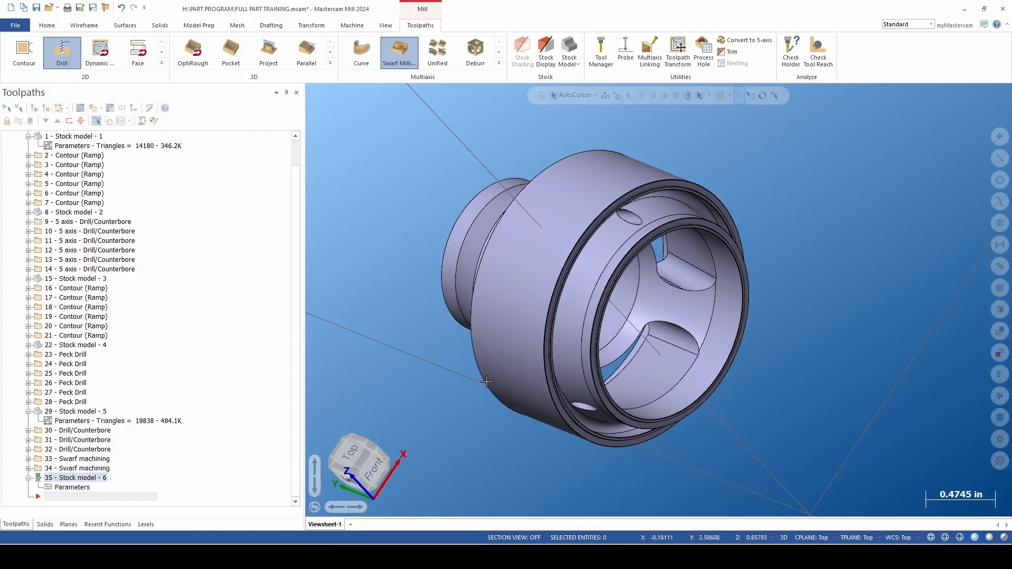
Examine the computed stock model from several angles, checking the slots and their edges for leftover material
scroll(698, 338, up, 3)
mouse_move(697, 339)
middle_down()
mouse_move(698, 287)
mouse_move(591, 343)
mouse_move(572, 340)
mouse_move(758, 434)
mouse_move(707, 402)
mouse_move(734, 381)
middle_up()
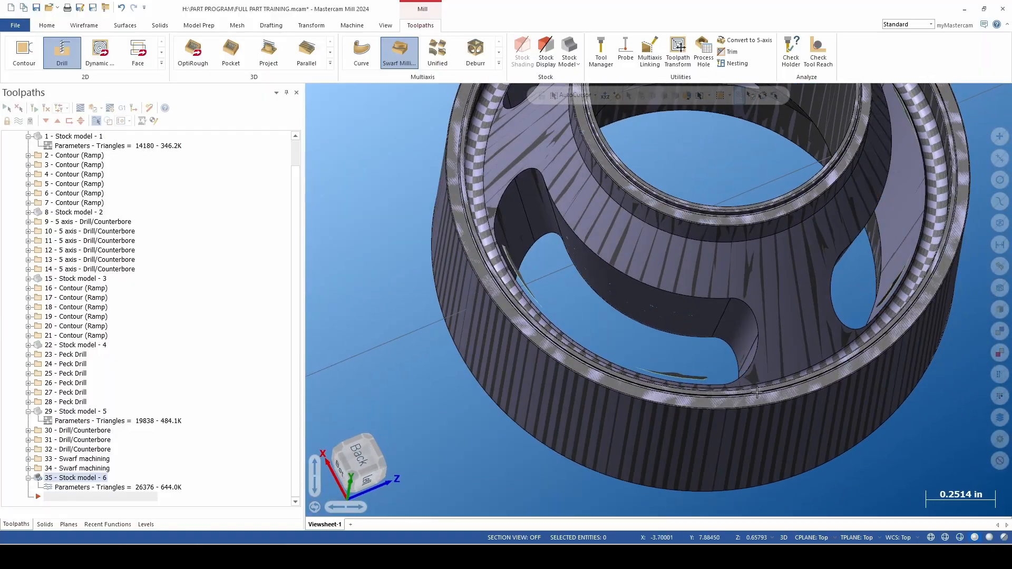
scroll(658, 300, up, 2)
middle_drag(659, 299, 879, 247)
scroll(704, 293, down, 2)
scroll(704, 293, up, 1)
middle_drag(652, 285, 569, 317)
scroll(654, 293, down, 2)
scroll(654, 293, up, 2)
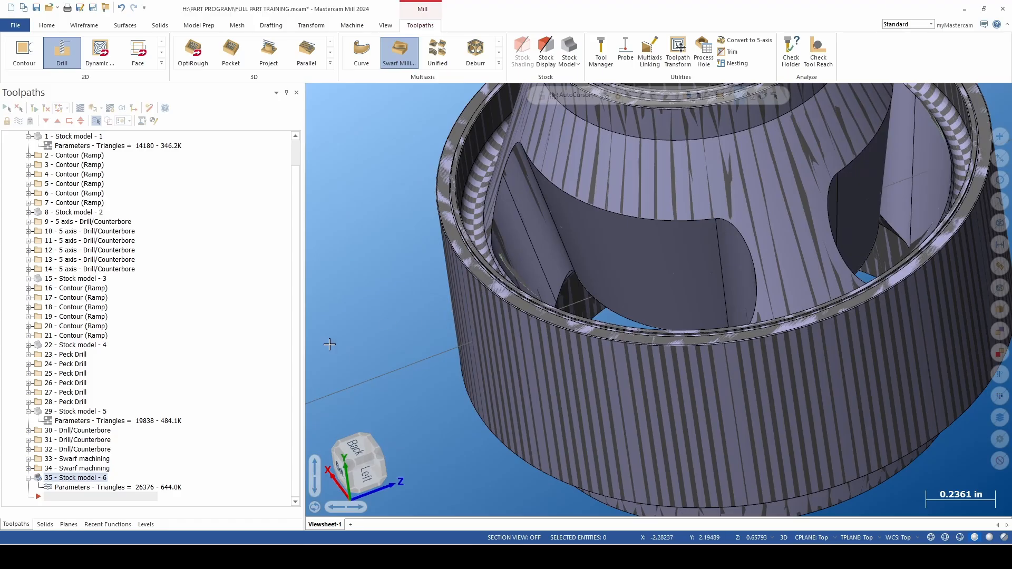
scroll(520, 301, down, 2)
scroll(521, 300, up, 3)
middle_drag(521, 300, 569, 321)
scroll(569, 320, down, 2)
scroll(569, 321, up, 2)
scroll(169, 372, up, 1)
scroll(166, 378, down, 1)
scroll(505, 373, down, 4)
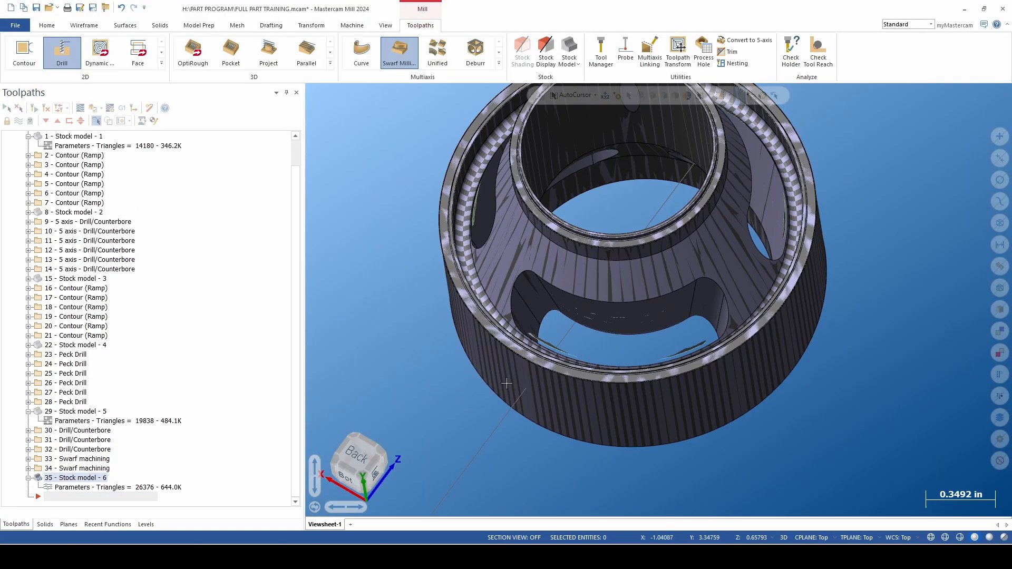
middle_drag(564, 357, 568, 310)
scroll(558, 323, up, 1)
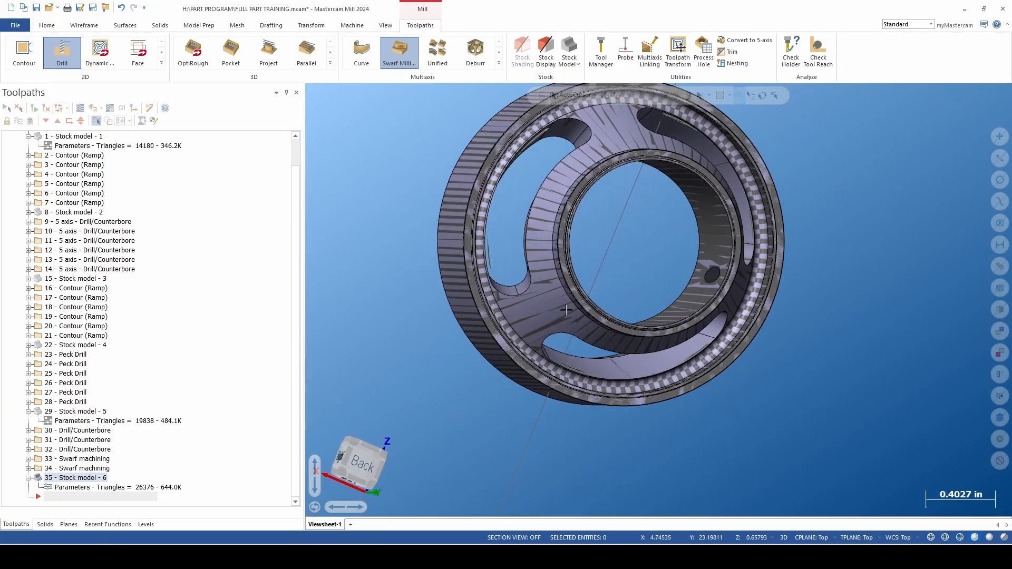
scroll(623, 278, up, 1)
scroll(632, 324, down, 2)
middle_drag(503, 260, 514, 281)
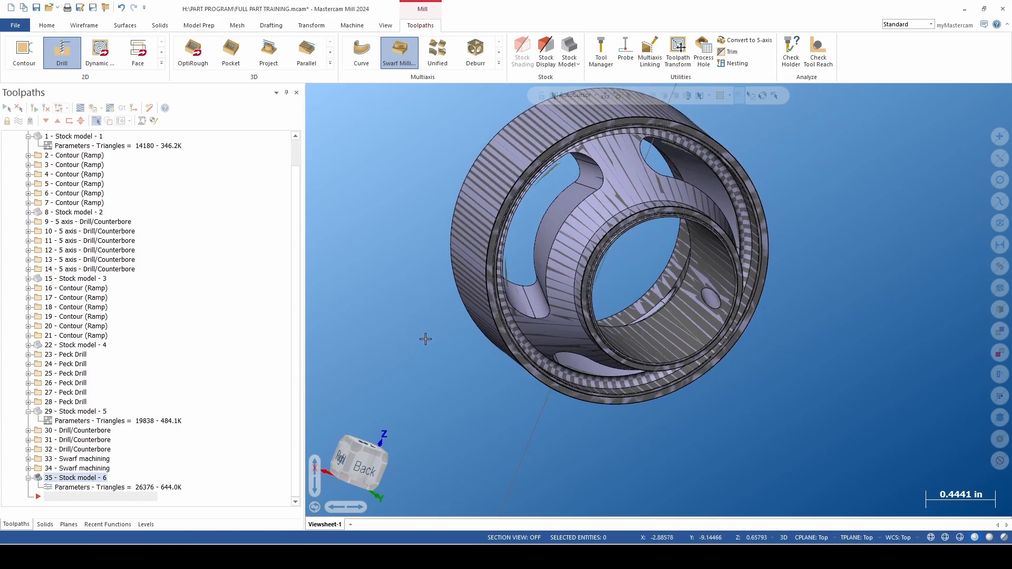
scroll(439, 338, down, 2)
scroll(545, 287, up, 2)
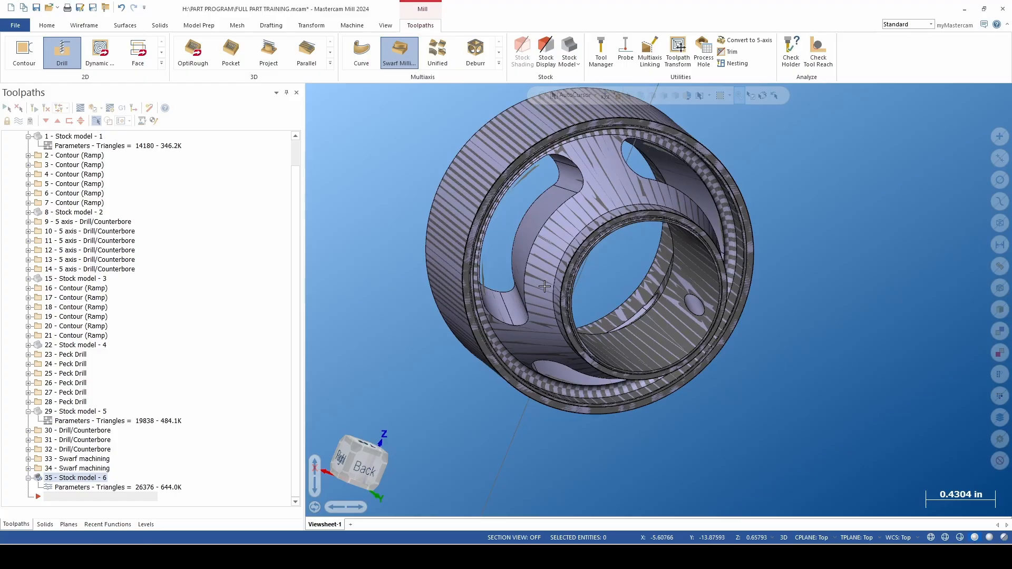
middle_drag(563, 285, 542, 255)
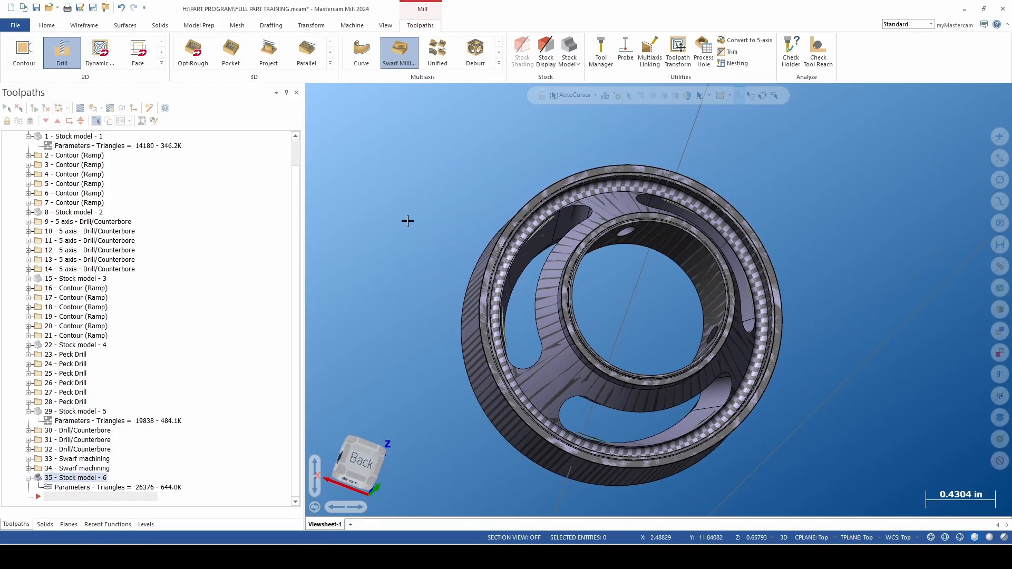
scroll(296, 213, up, 1)
scroll(293, 215, down, 1)
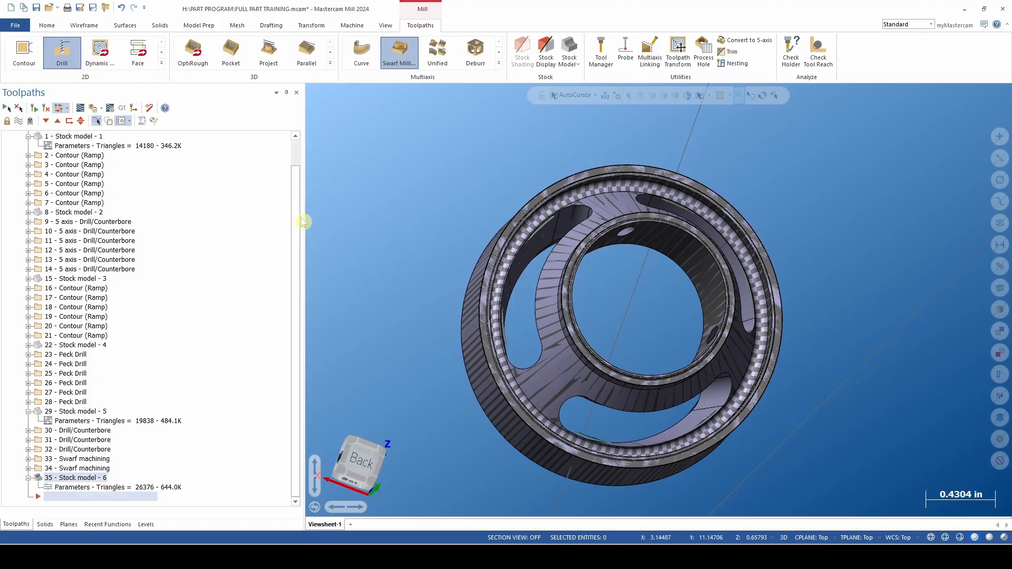
scroll(606, 274, down, 2)
scroll(608, 276, up, 5)
mouse_move(607, 276)
middle_down()
mouse_move(594, 300)
mouse_move(618, 310)
middle_up()
scroll(594, 299, down, 3)
scroll(587, 316, up, 4)
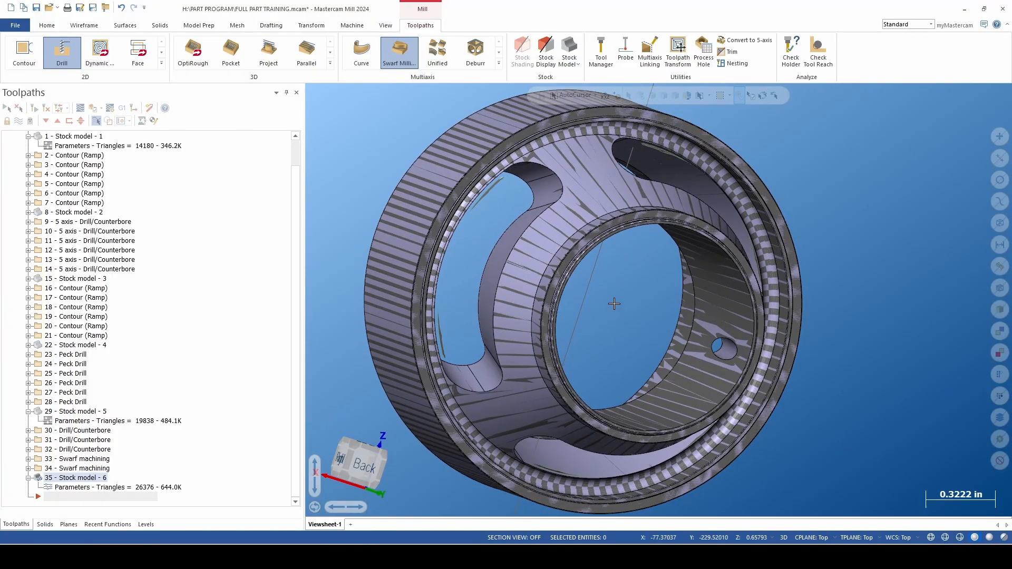
Inspect stock model 6 from the back side at varying tilts, checking the curved slot walls, slot ends and central bore
scroll(614, 304, down, 2)
scroll(611, 311, up, 2)
mouse_move(609, 317)
middle_down()
mouse_move(575, 298)
mouse_move(600, 312)
middle_up()
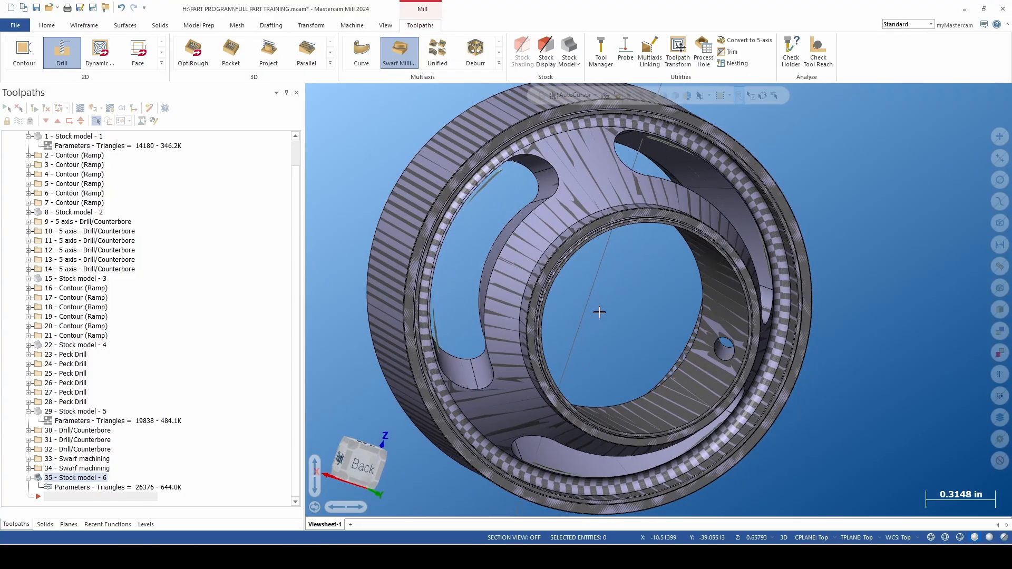
scroll(599, 309, down, 2)
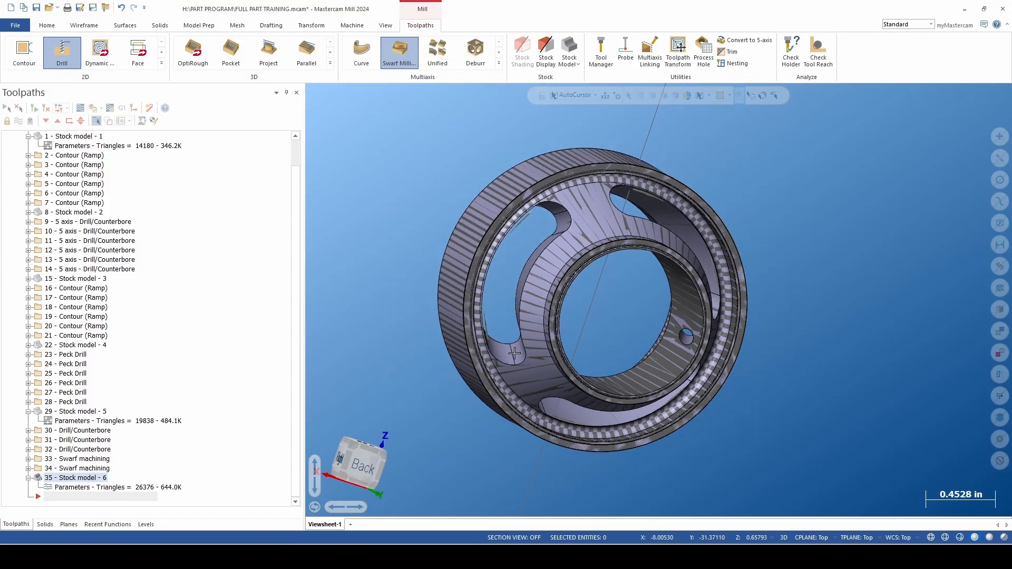
scroll(567, 288, down, 2)
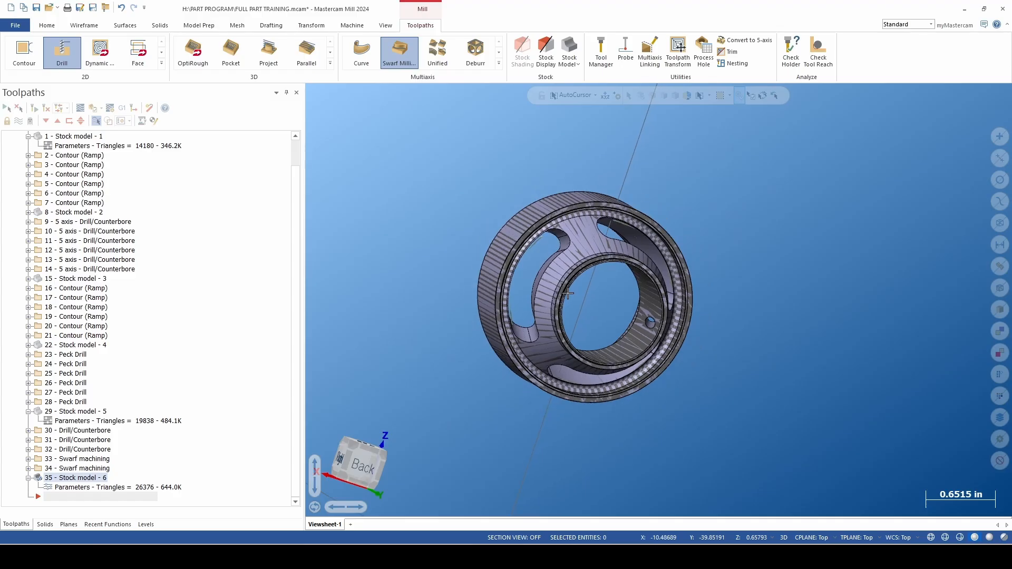
scroll(596, 295, up, 2)
mouse_move(658, 299)
middle_down()
mouse_move(635, 307)
mouse_move(592, 275)
mouse_move(608, 297)
middle_up()
scroll(591, 268, up, 2)
scroll(583, 271, down, 2)
scroll(596, 284, up, 3)
scroll(608, 296, down, 2)
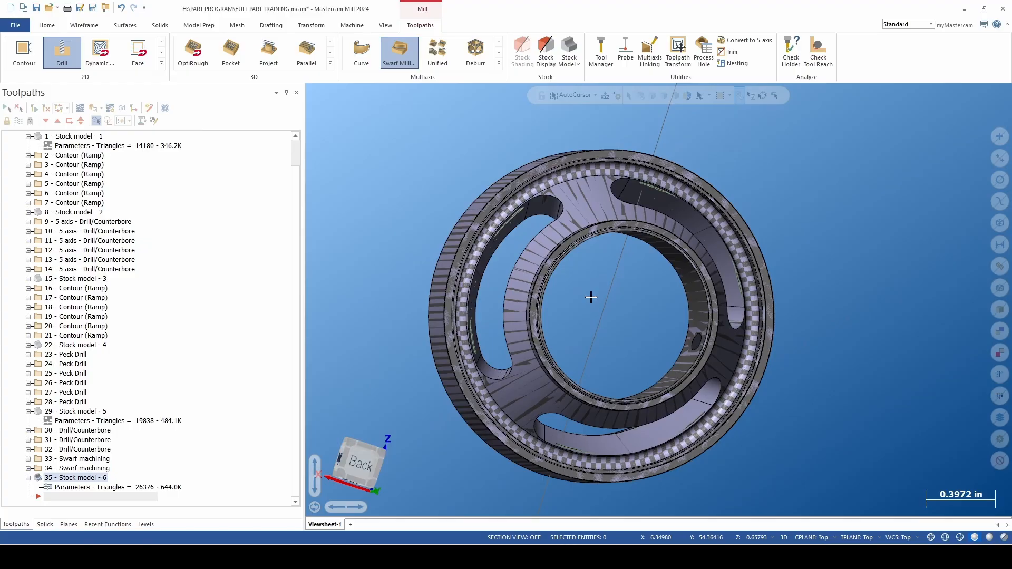
middle_drag(576, 301, 544, 317)
scroll(578, 302, down, 2)
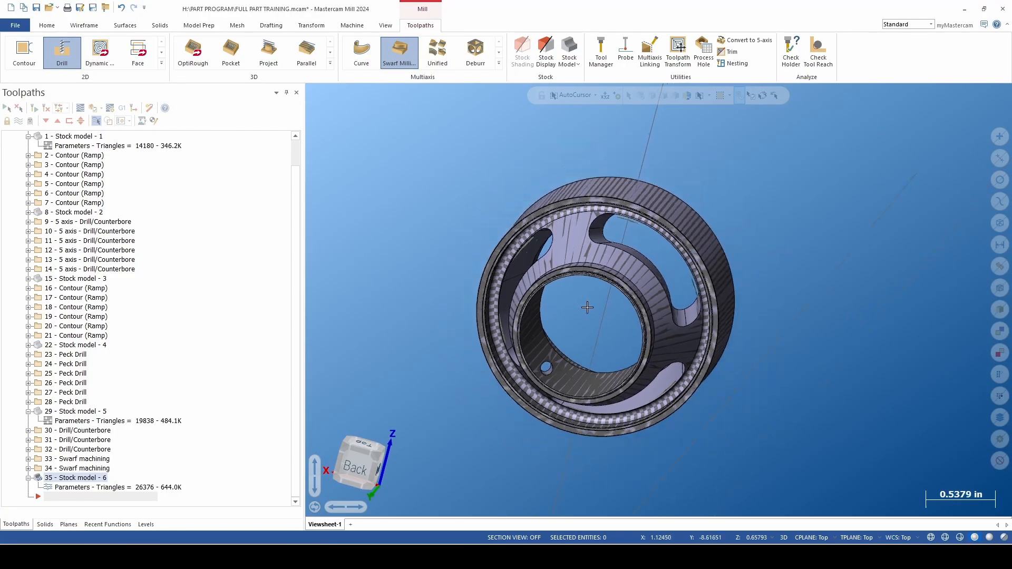
scroll(569, 330, up, 3)
middle_drag(567, 332, 560, 324)
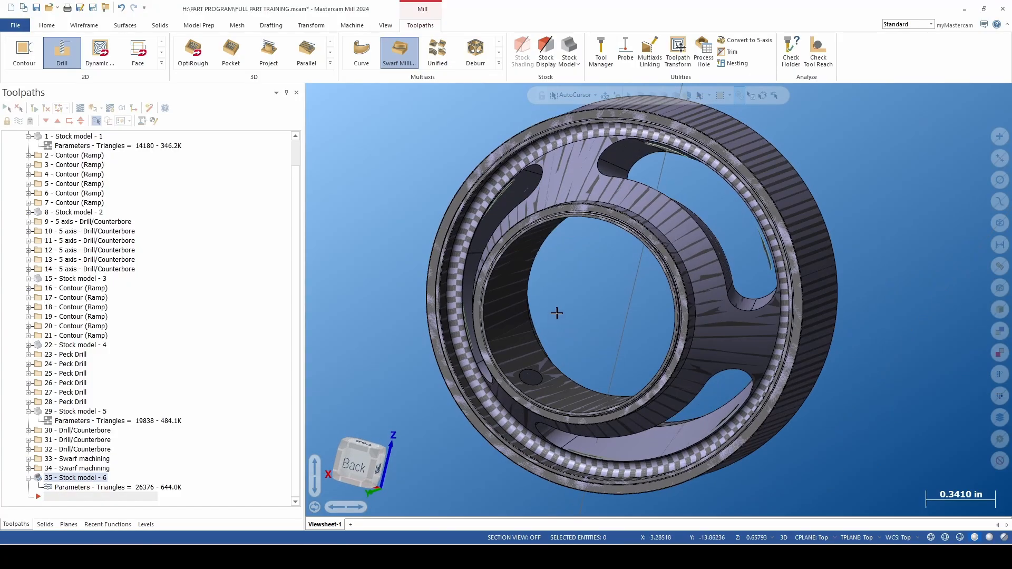
scroll(579, 305, down, 4)
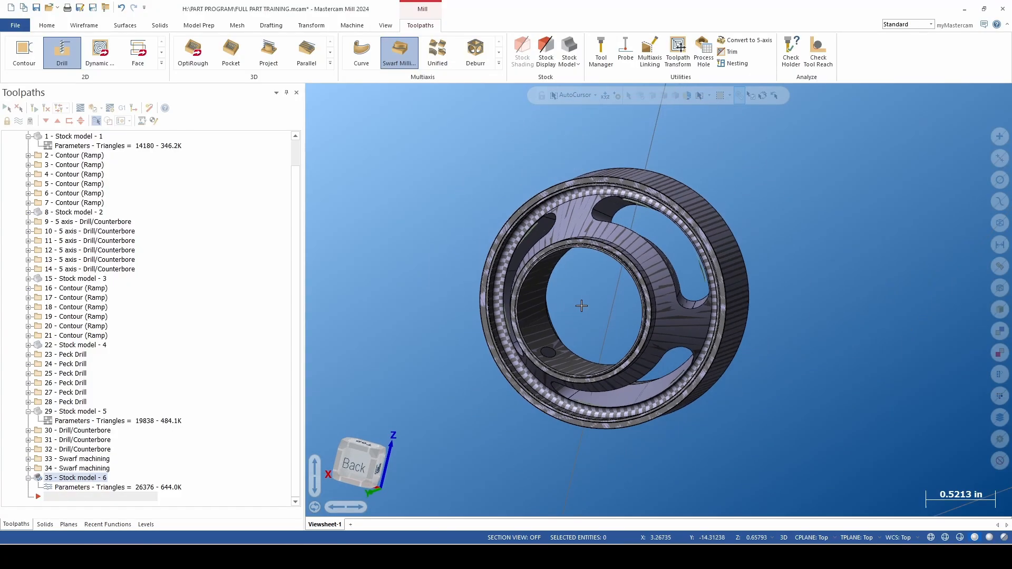
scroll(580, 305, up, 2)
middle_drag(580, 305, 598, 300)
scroll(592, 302, up, 2)
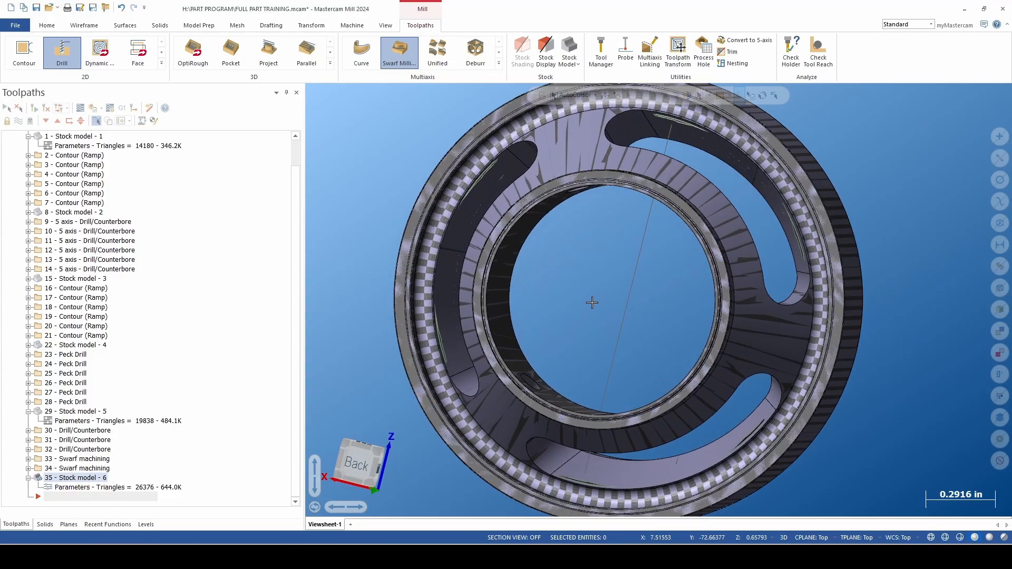